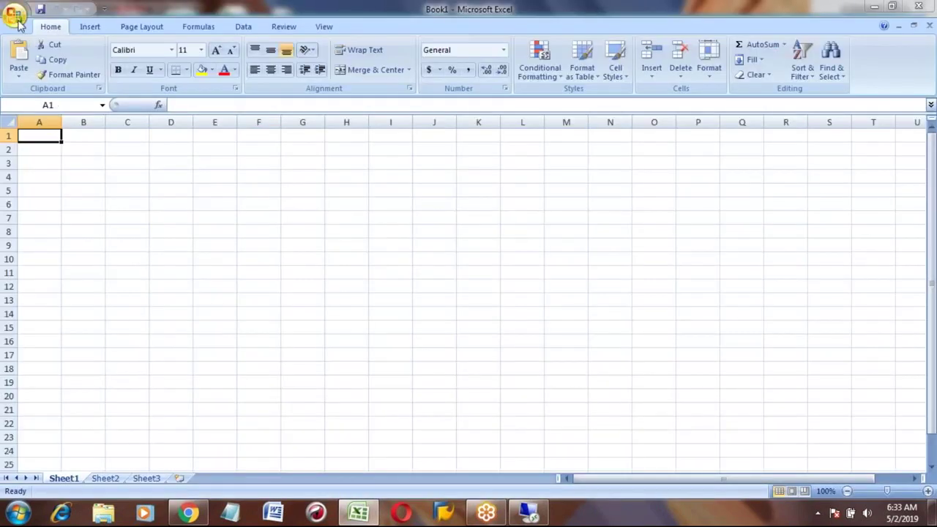
Open the S4HANA manufacturing notes workbook from the Office button's Recent Documents list.
{"action": "left_click", "coordinate": [16, 16]}
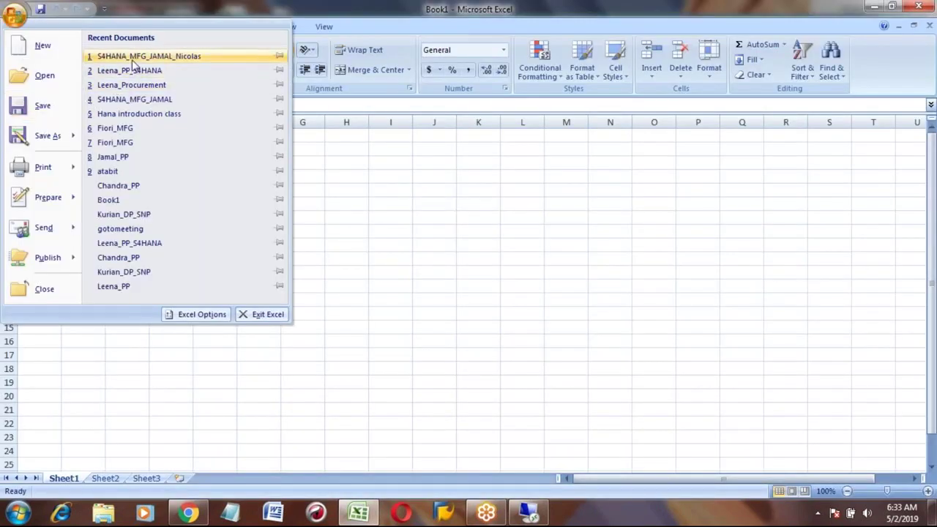
{"action": "left_click", "coordinate": [134, 57]}
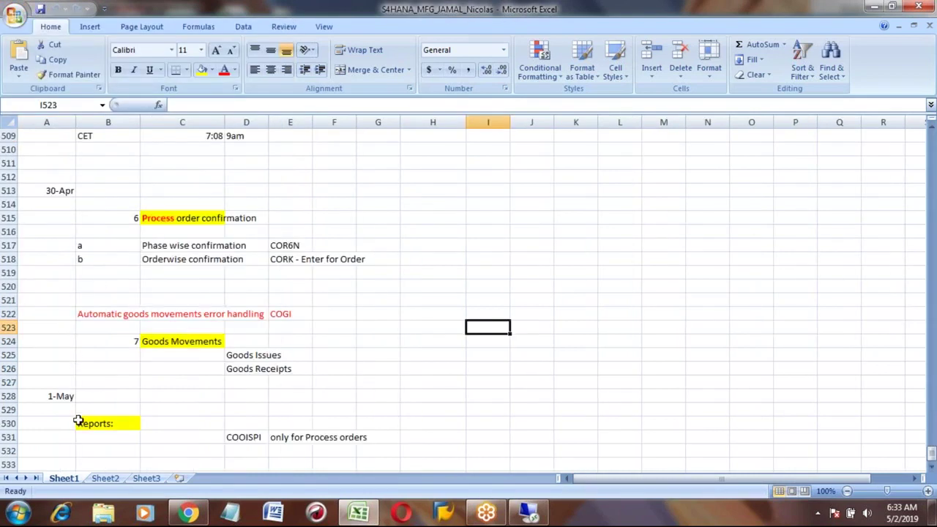
Enter the date 5/2 in A534 below the Reports notes and save the workbook.
{"action": "left_click", "coordinate": [78, 420]}
{"action": "key", "text": "Left"}
{"action": "key", "text": "Down"}
{"action": "key", "text": "Down"}
{"action": "key", "text": "Down"}
{"action": "key", "text": "Down"}
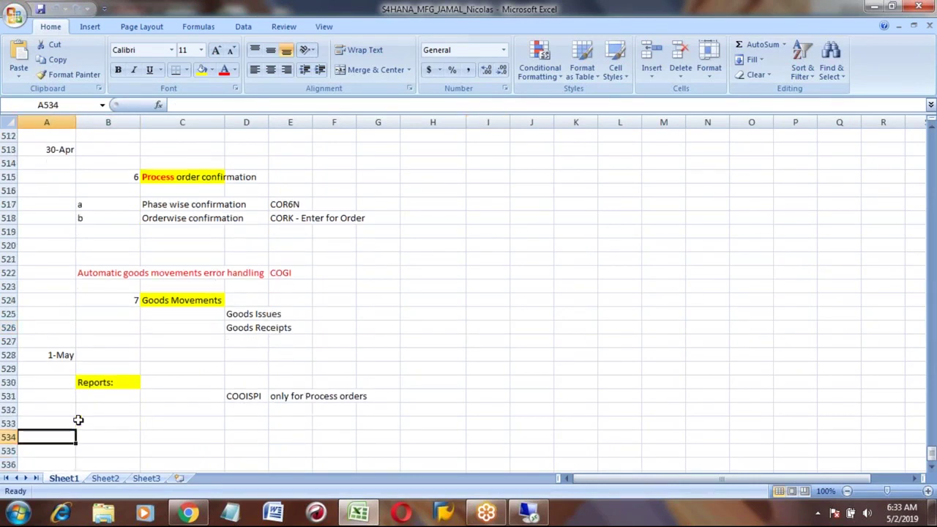
{"action": "type", "text": "5/2"}
{"action": "key", "text": "Return"}
{"action": "key", "text": "Up"}
{"action": "left_click", "coordinate": [107, 437]}
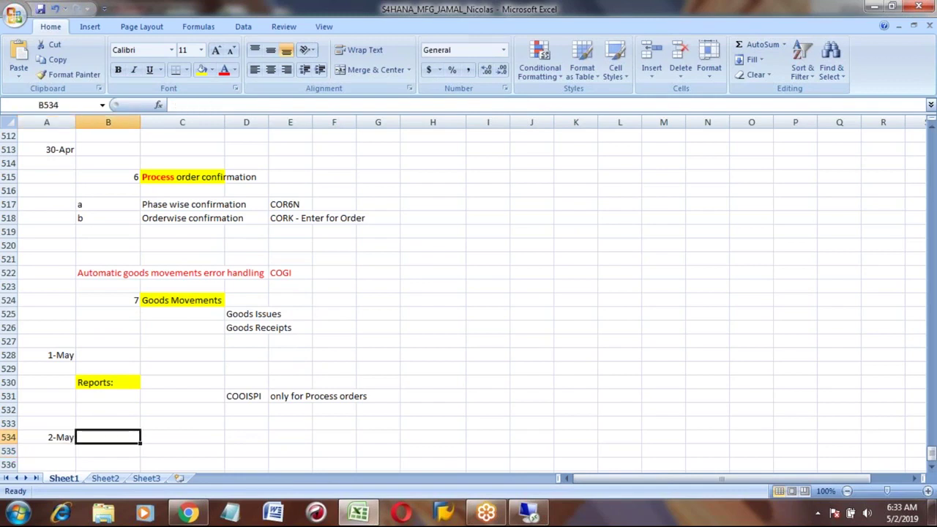
{"action": "key", "text": "ctrl+s"}
Type 'Repetitive Manufacturing' in B536 and make it bold with yellow fill.
{"action": "key", "text": "Down"}
{"action": "key", "text": "Down"}
{"action": "scroll", "coordinate": [210, 418], "scroll_direction": "down", "scroll_amount": 2}
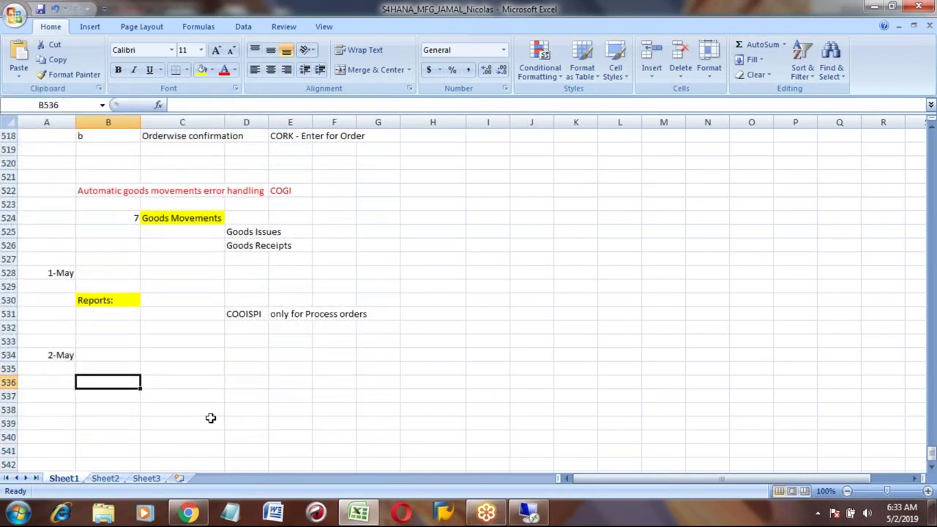
{"action": "type", "text": "Repet"}
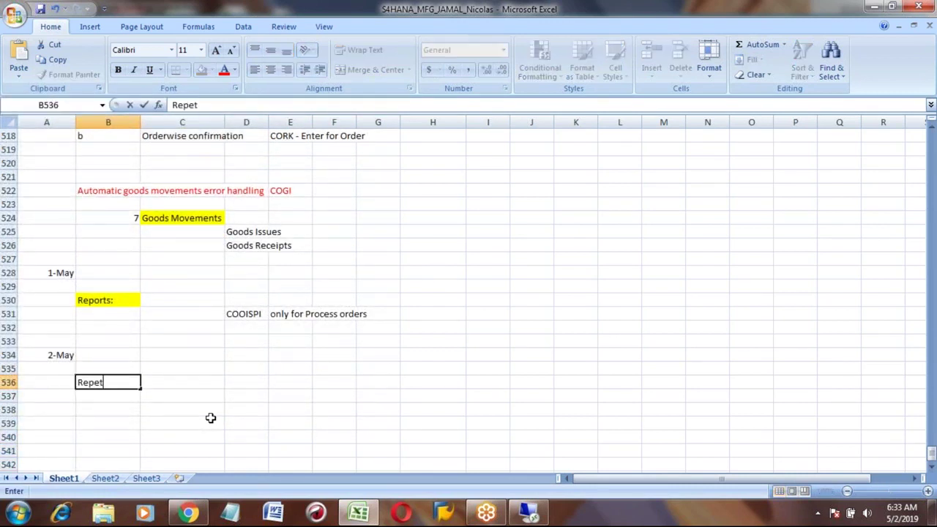
{"action": "type", "text": "itive Manufacturing"}
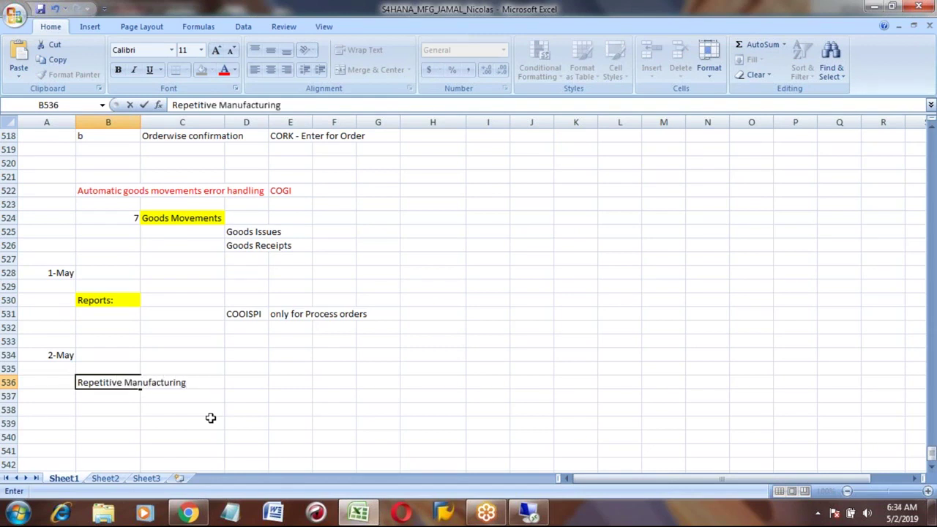
{"action": "key", "text": "Return"}
{"action": "key", "text": "Up"}
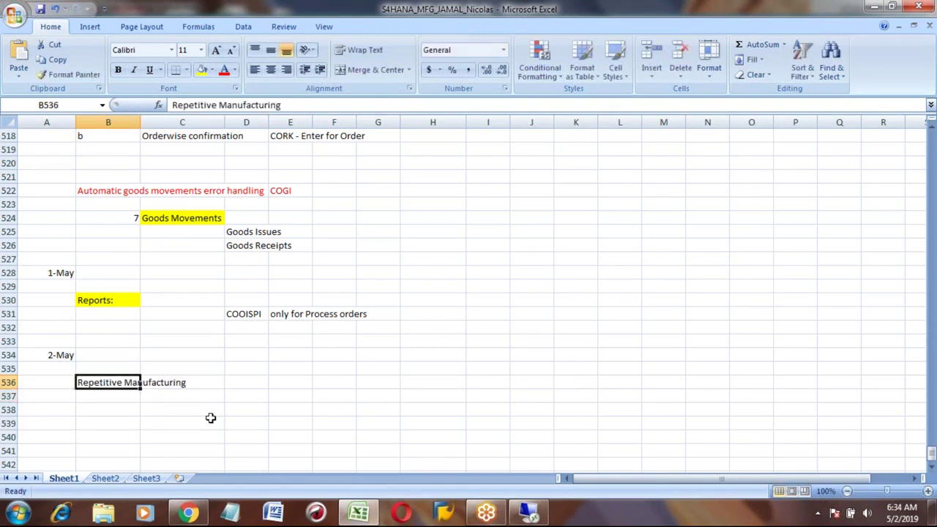
{"action": "left_click", "coordinate": [204, 71]}
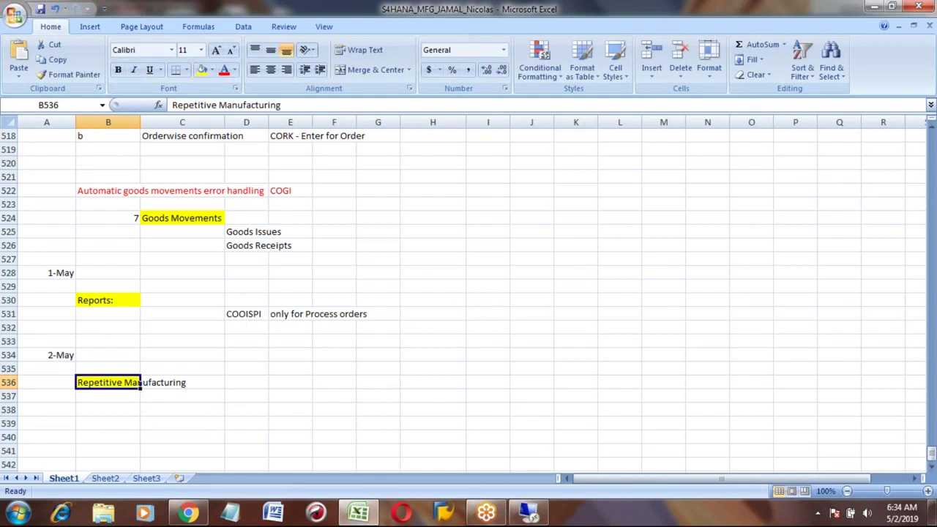
{"action": "left_click", "coordinate": [118, 70]}
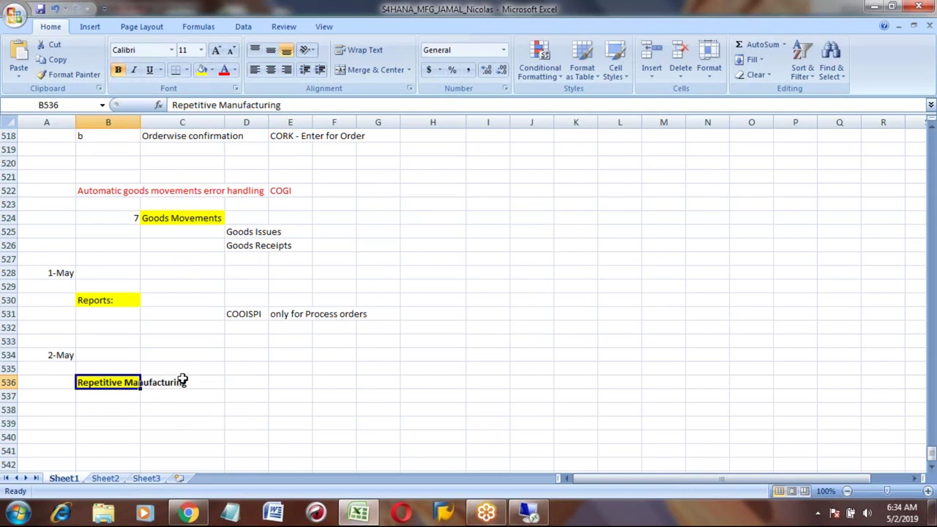
{"action": "key", "text": "Return"}
{"action": "key", "text": "Down"}
{"action": "key", "text": "Down"}
{"action": "key", "text": "Down"}
{"action": "key", "text": "Down"}
{"action": "key", "text": "Down"}
{"action": "key", "text": "Down"}
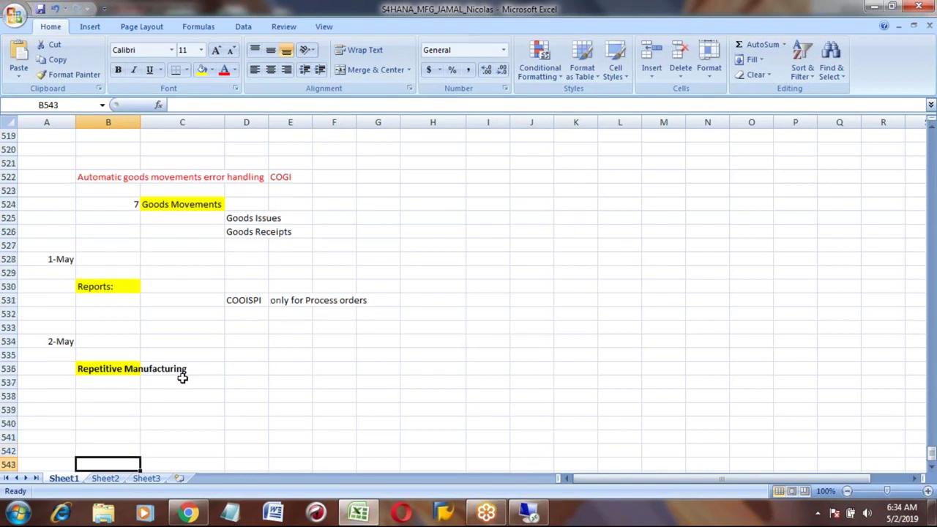
{"action": "scroll", "coordinate": [183, 378], "scroll_direction": "down", "scroll_amount": 1}
{"action": "key", "text": "Up"}
{"action": "key", "text": "Up"}
{"action": "key", "text": "Up"}
{"action": "key", "text": "Up"}
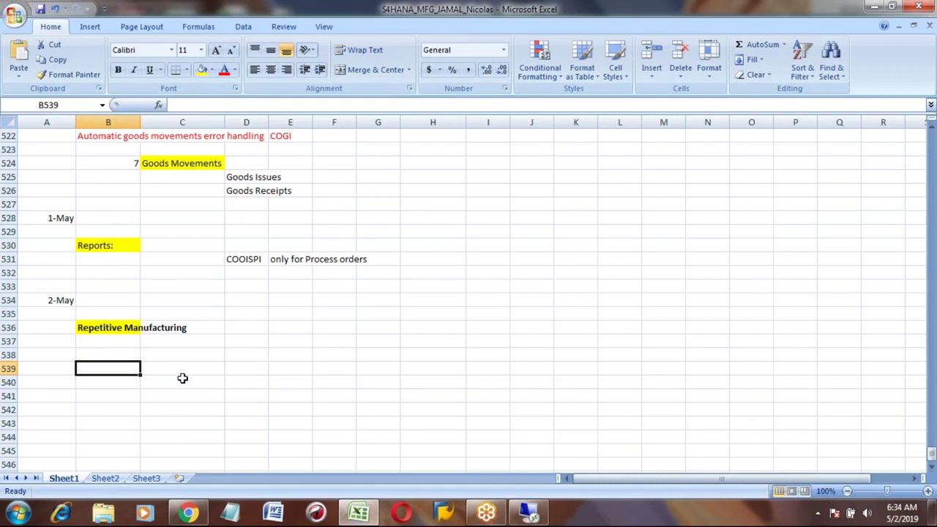
{"action": "key", "text": "Up"}
{"action": "key", "text": "Up"}
{"action": "key", "text": "Up"}
{"action": "key", "text": "Down"}
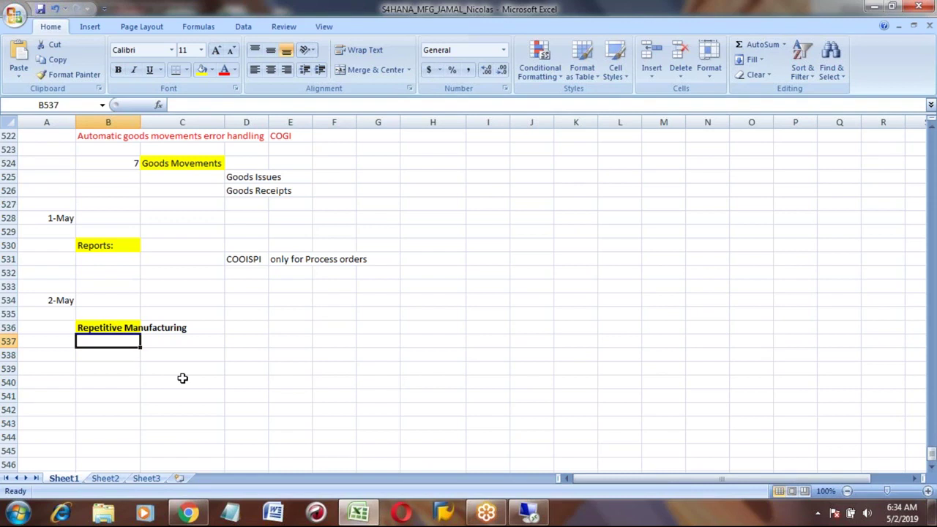
{"action": "key", "text": "Up"}
{"action": "key", "text": "Down"}
{"action": "key", "text": "Down"}
{"action": "key", "text": "Down"}
{"action": "key", "text": "Up"}
{"action": "key", "text": "Up"}
{"action": "key", "text": "Up"}
{"action": "key", "text": "Up"}
{"action": "key", "text": "Up"}
{"action": "key", "text": "Up"}
{"action": "key", "text": "Up"}
{"action": "key", "text": "Up"}
{"action": "key", "text": "Up"}
{"action": "key", "text": "Up"}
{"action": "key", "text": "Up"}
{"action": "key", "text": "Up"}
{"action": "key", "text": "Up"}
{"action": "key", "text": "Up"}
{"action": "key", "text": "Up"}
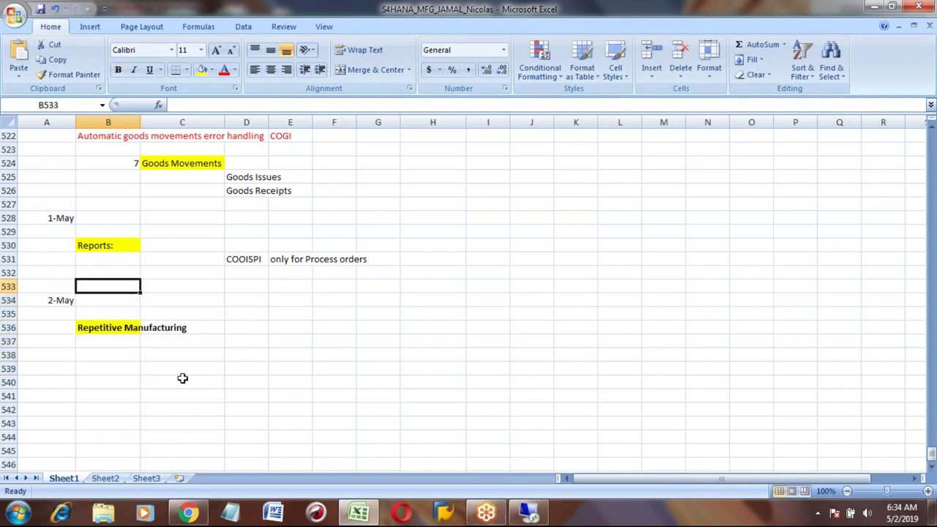
{"action": "key", "text": "Down"}
{"action": "key", "text": "Down"}
{"action": "key", "text": "Down"}
{"action": "key", "text": "Down"}
{"action": "key", "text": "Down"}
{"action": "key", "text": "Down"}
{"action": "key", "text": "Down"}
{"action": "key", "text": "Down"}
{"action": "key", "text": "Down"}
{"action": "key", "text": "Down"}
{"action": "key", "text": "Down"}
{"action": "key", "text": "Down"}
{"action": "key", "text": "Down"}
{"action": "key", "text": "Down"}
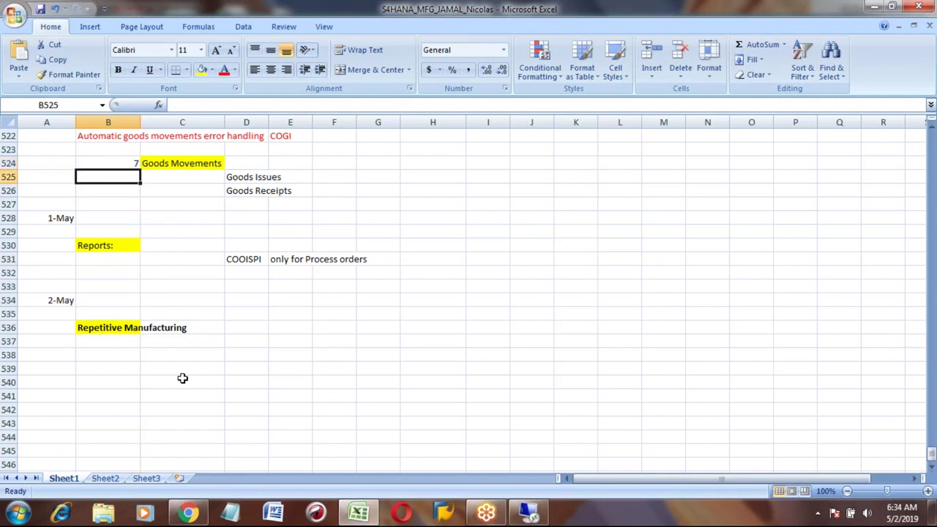
{"action": "key", "text": "Down"}
{"action": "key", "text": "Down"}
{"action": "key", "text": "Down"}
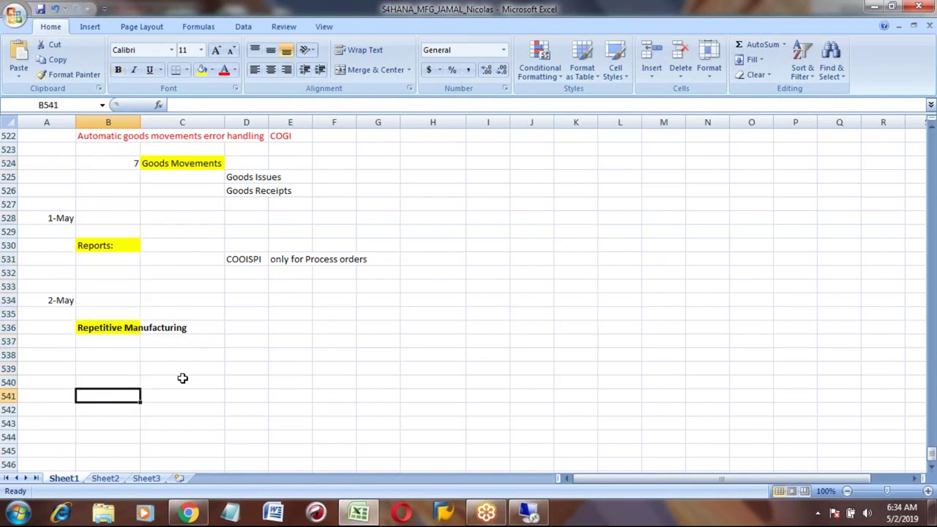
{"action": "key", "text": "Up"}
{"action": "key", "text": "Up"}
{"action": "key", "text": "Up"}
{"action": "key", "text": "Up"}
{"action": "key", "text": "Up"}
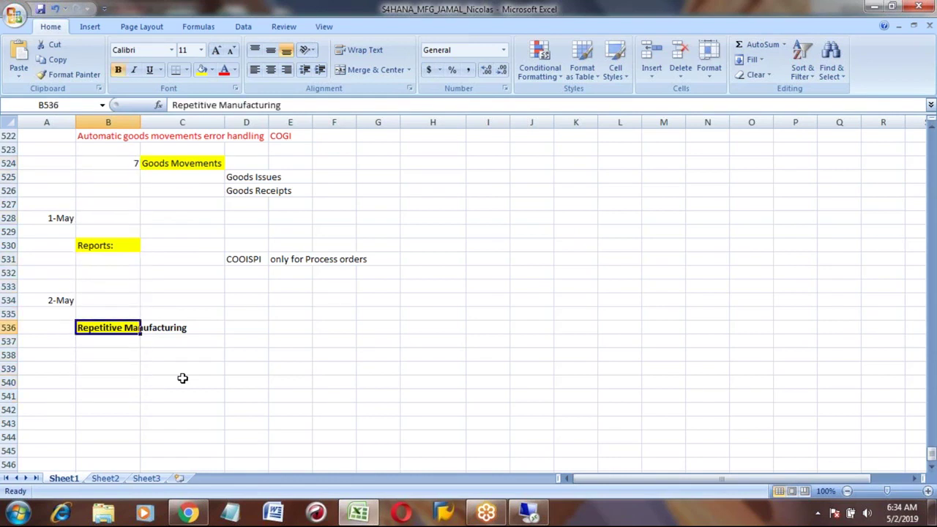
{"action": "key", "text": "Down"}
{"action": "key", "text": "Down"}
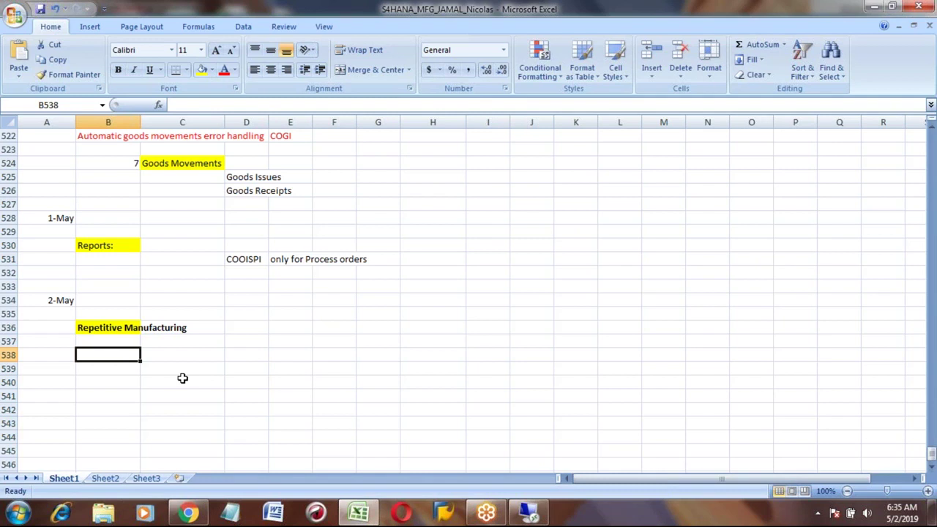
{"action": "key", "text": "Up"}
{"action": "key", "text": "Up"}
{"action": "key", "text": "Up"}
{"action": "key", "text": "Down"}
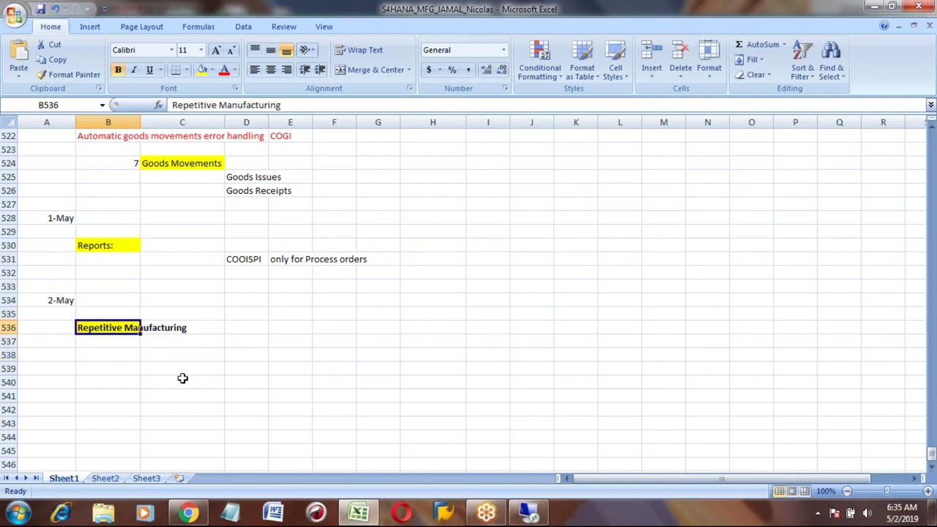
{"action": "key", "text": "Down"}
{"action": "key", "text": "Down"}
{"action": "key", "text": "Down"}
{"action": "key", "text": "Up"}
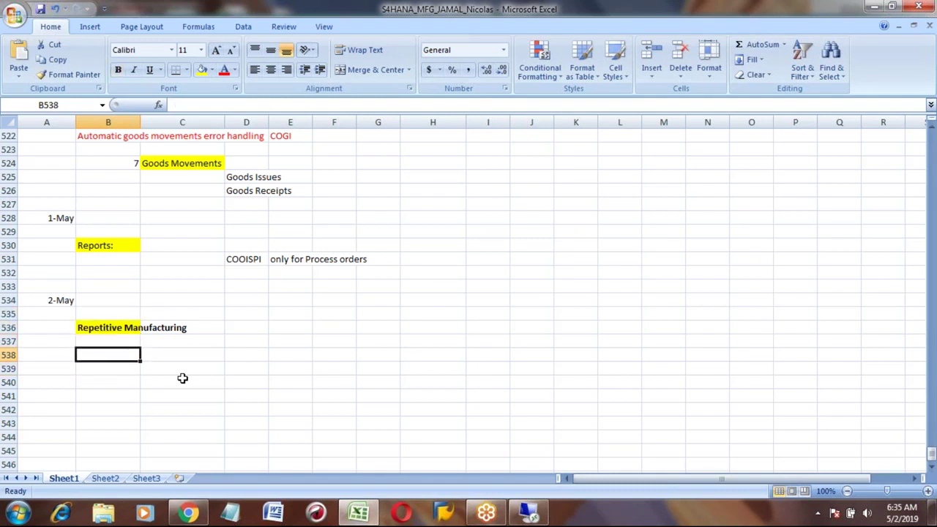
{"action": "key", "text": "Up"}
{"action": "key", "text": "Up"}
{"action": "key", "text": "Down"}
{"action": "key", "text": "Down"}
{"action": "key", "text": "Down"}
{"action": "key", "text": "Up"}
{"action": "key", "text": "Up"}
{"action": "key", "text": "Up"}
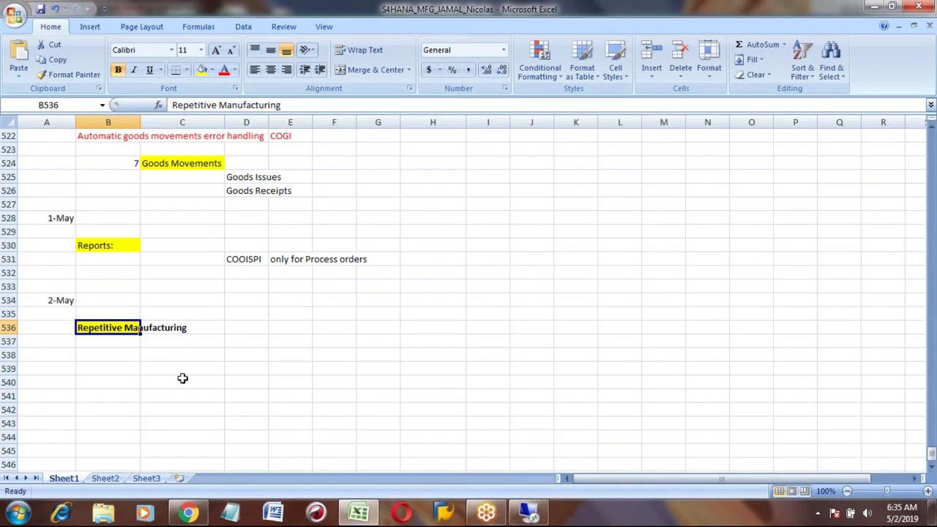
Enter list item 1 'Continuous manufacturing' in B538:C538.
{"action": "key", "text": "Down"}
{"action": "key", "text": "Down"}
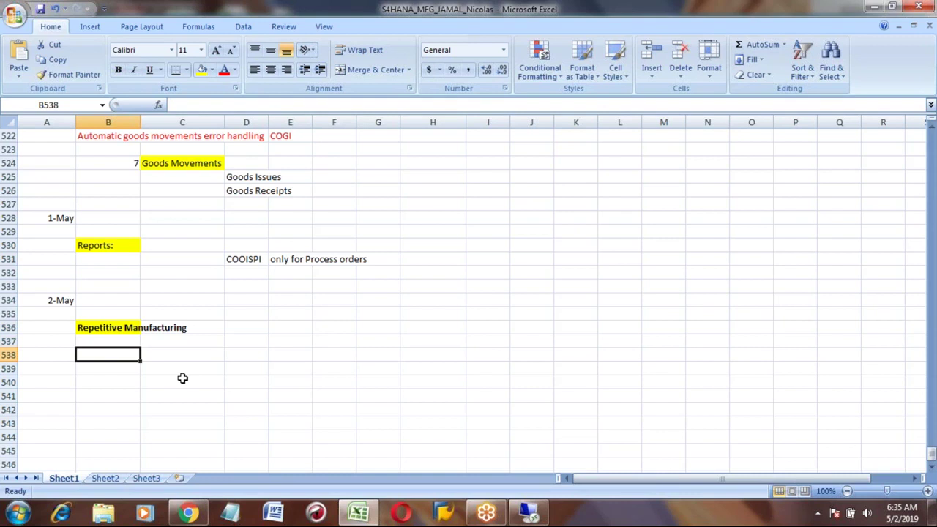
{"action": "type", "text": "1"}
{"action": "key", "text": "Tab"}
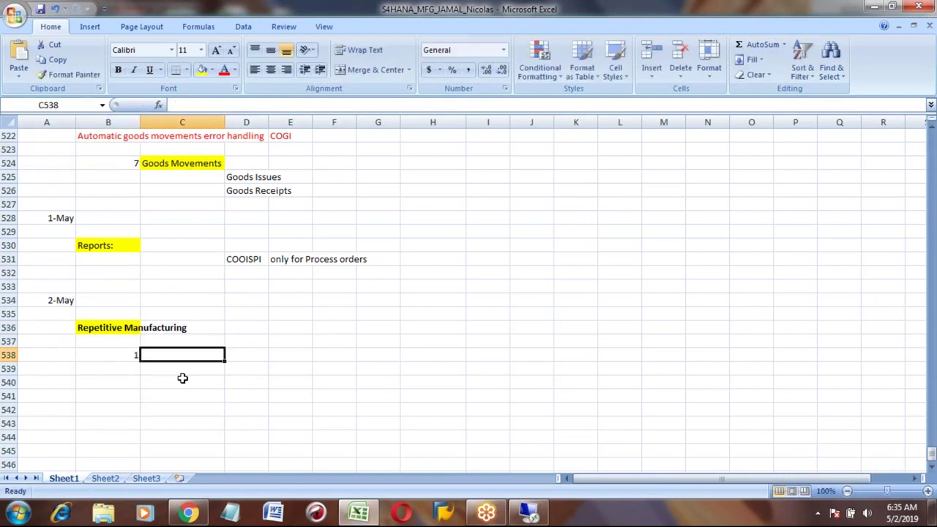
{"action": "type", "text": "Continuous manufacturing"}
{"action": "key", "text": "Return"}
{"action": "key", "text": "Up"}
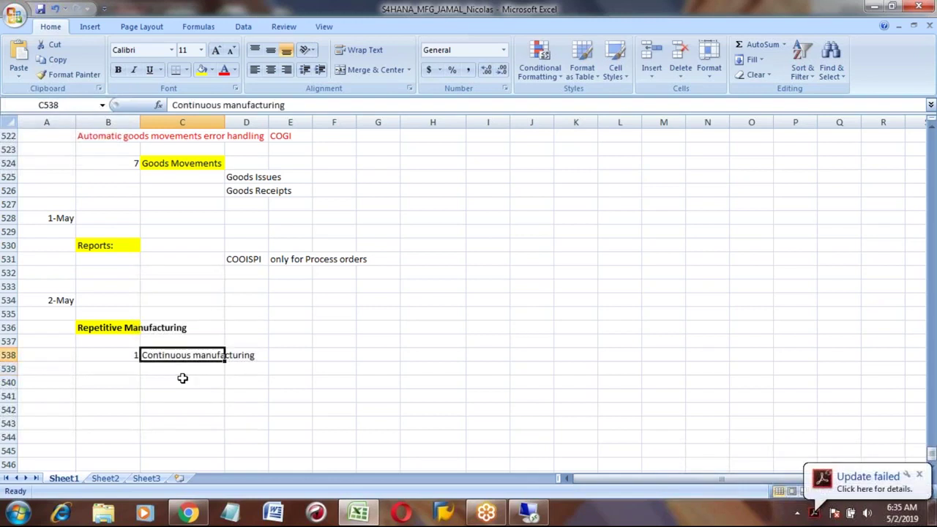
{"action": "key", "text": "Left"}
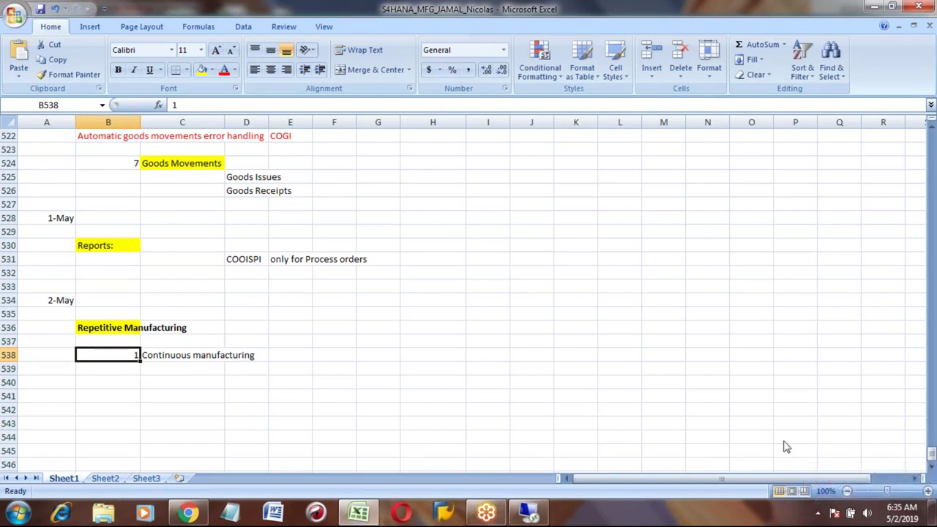
{"action": "left_click", "coordinate": [430, 332]}
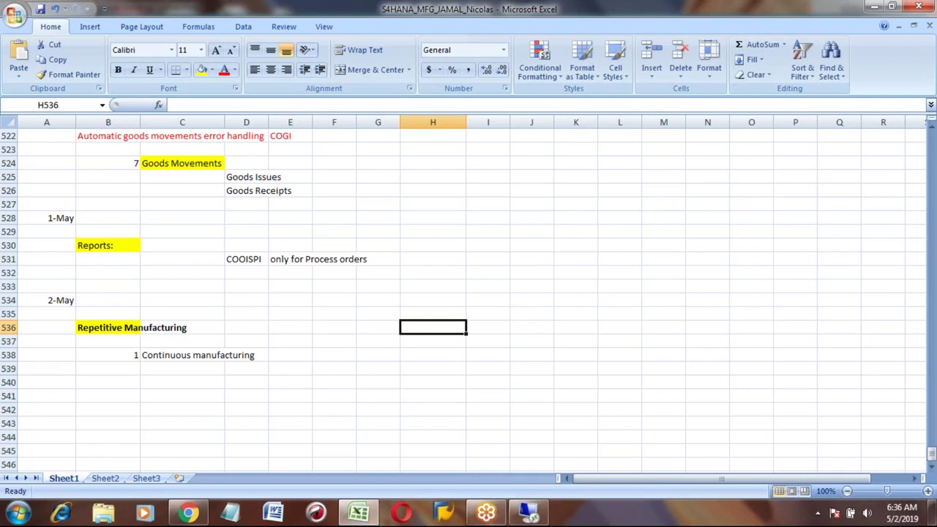
{"action": "key", "text": "Left"}
{"action": "key", "text": "Left"}
{"action": "key", "text": "Left"}
{"action": "key", "text": "Left"}
{"action": "key", "text": "Left"}
{"action": "key", "text": "Left"}
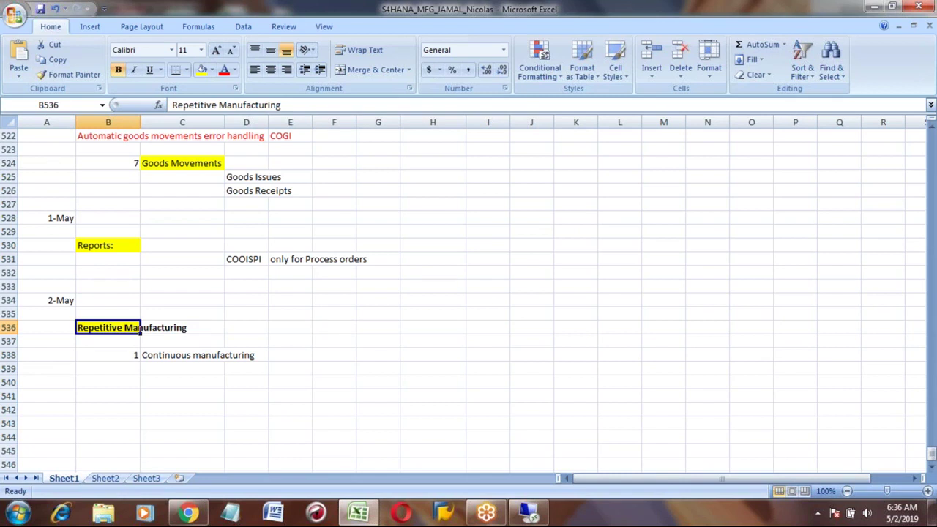
Enter list item 2 'Simple process' in B539:C539.
{"action": "left_click", "coordinate": [107, 368]}
{"action": "type", "text": "2"}
{"action": "key", "text": "Tab"}
{"action": "type", "text": "Si"}
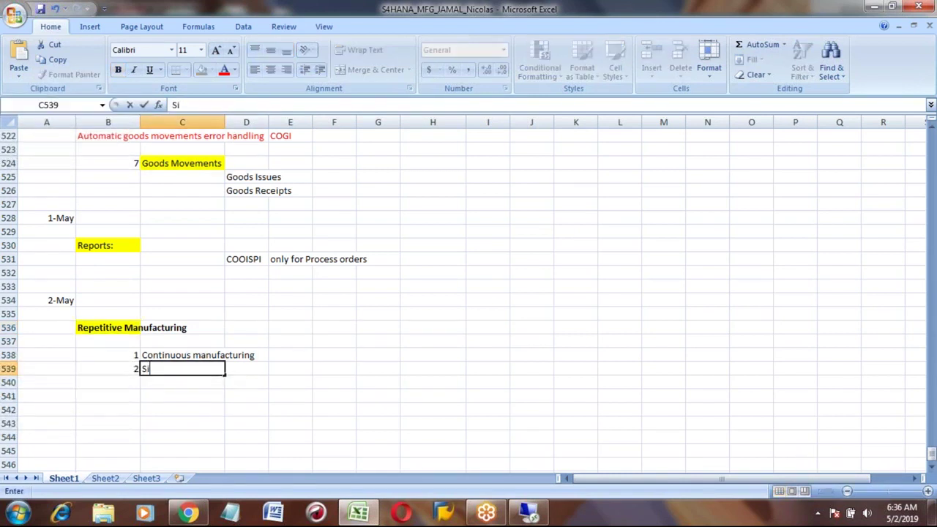
{"action": "type", "text": "mple process"}
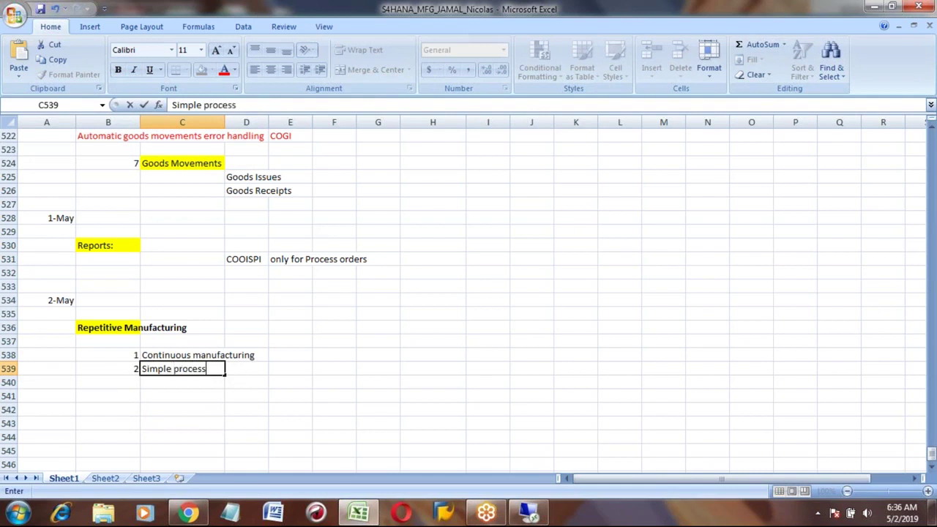
{"action": "key", "text": "ctrl+Return"}
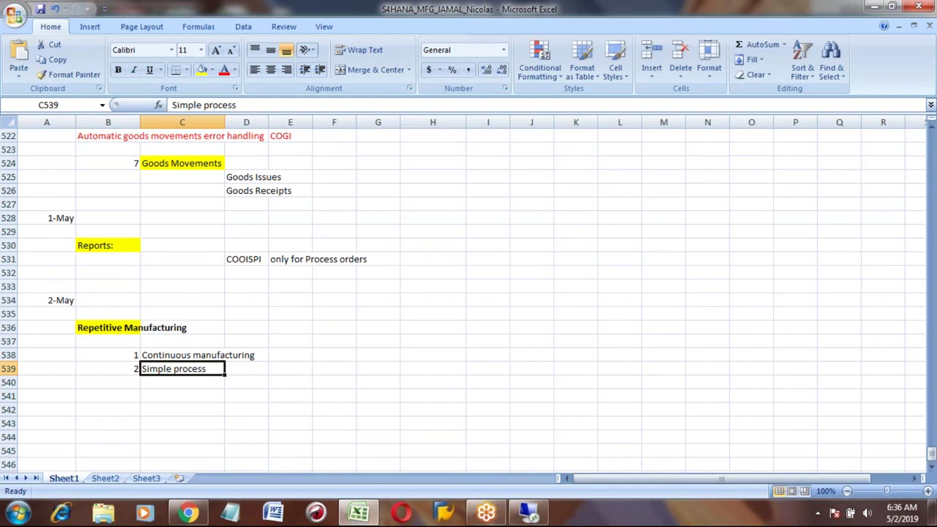
{"action": "left_click", "coordinate": [182, 355]}
{"action": "left_click", "coordinate": [108, 356]}
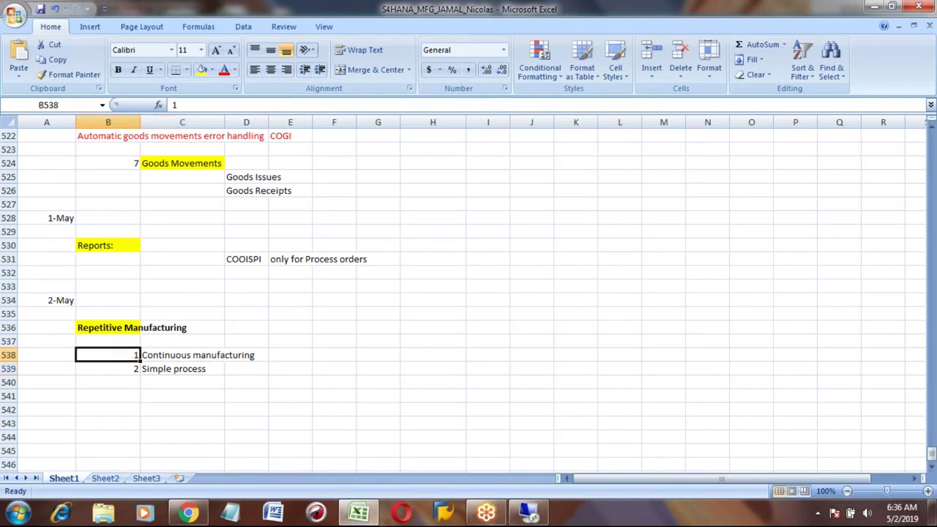
{"action": "left_click", "coordinate": [108, 369]}
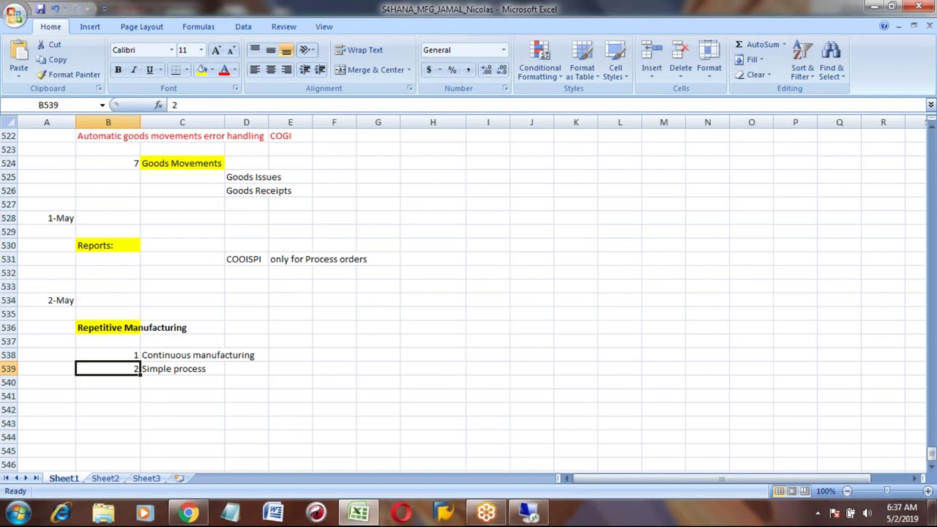
{"action": "left_click", "coordinate": [108, 355]}
{"action": "left_click", "coordinate": [107, 369]}
{"action": "left_click", "coordinate": [107, 327]}
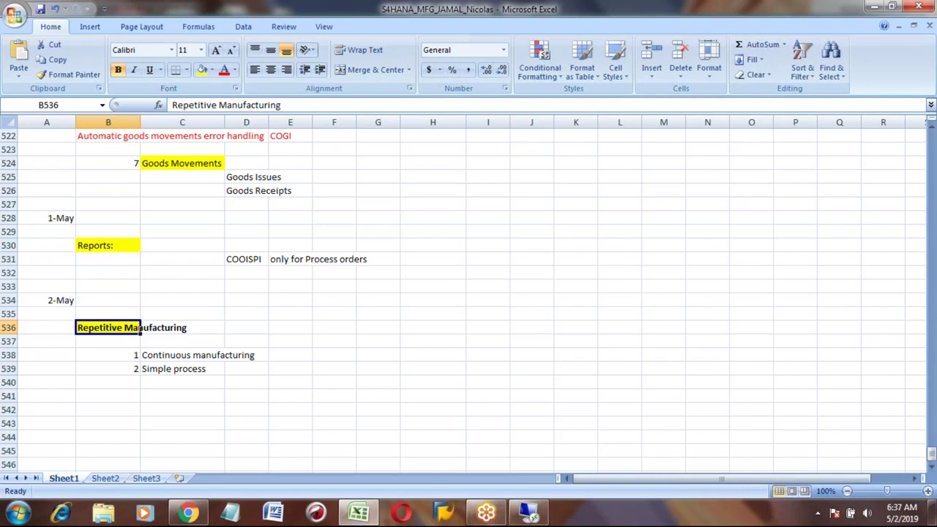
{"action": "key", "text": "Down"}
{"action": "key", "text": "Down"}
{"action": "key", "text": "Down"}
{"action": "key", "text": "Down"}
{"action": "key", "text": "Down"}
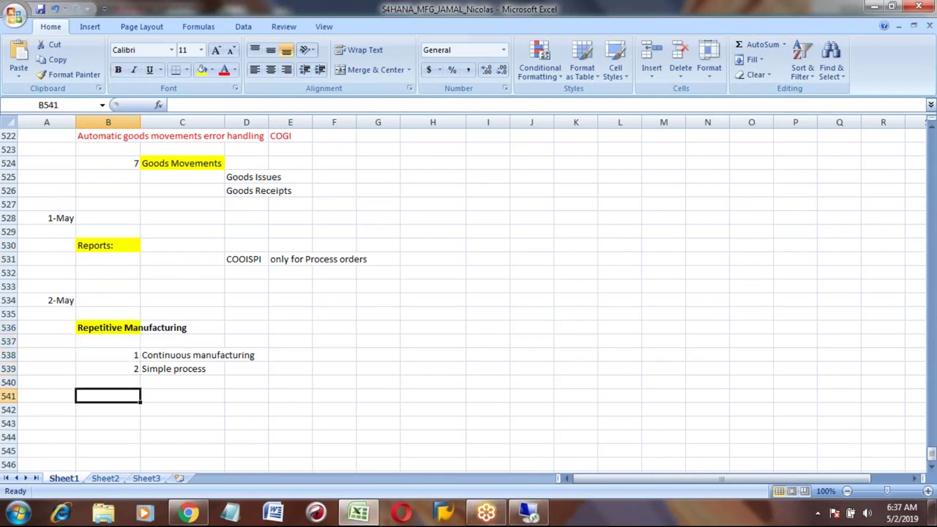
{"action": "key", "text": "Up"}
{"action": "key", "text": "Up"}
{"action": "key", "text": "Up"}
{"action": "key", "text": "Up"}
{"action": "key", "text": "Up"}
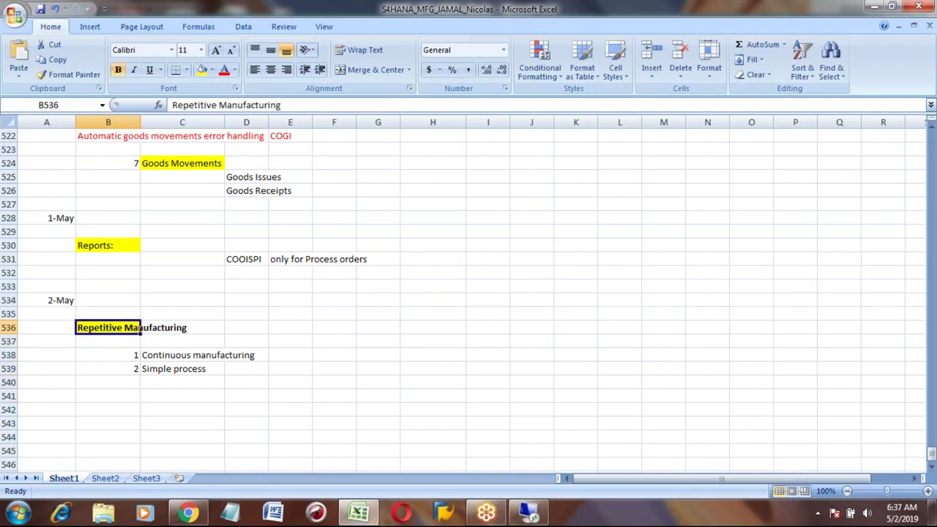
{"action": "key", "text": "Down"}
{"action": "key", "text": "Down"}
{"action": "key", "text": "Down"}
{"action": "key", "text": "Down"}
{"action": "key", "text": "Down"}
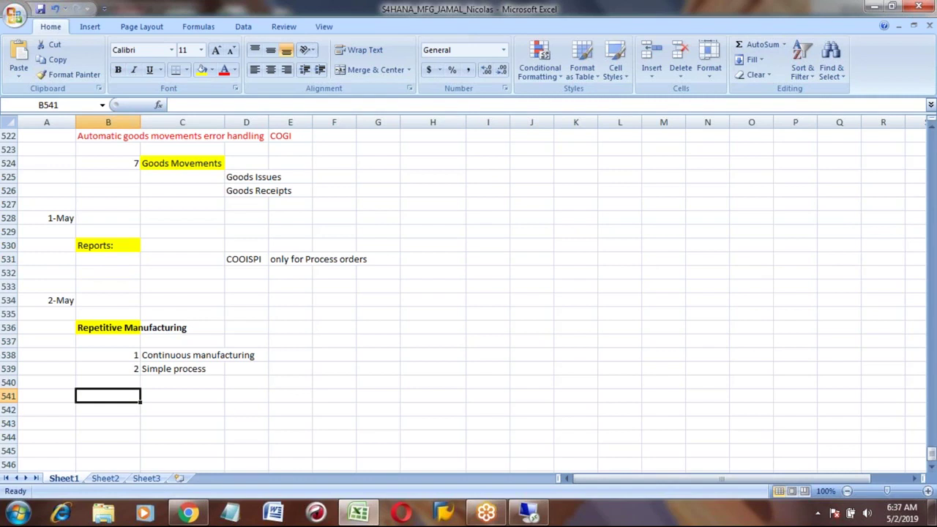
Type HONDA in B541 and list models M1, M2, M3, M4 in C542:C545.
{"action": "type", "text": "HONDA"}
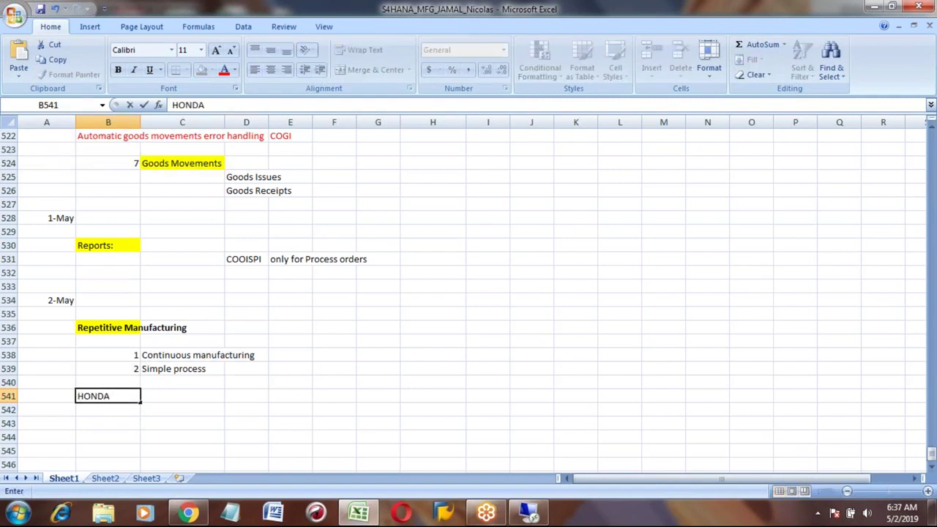
{"action": "key", "text": "Tab"}
{"action": "key", "text": "Down"}
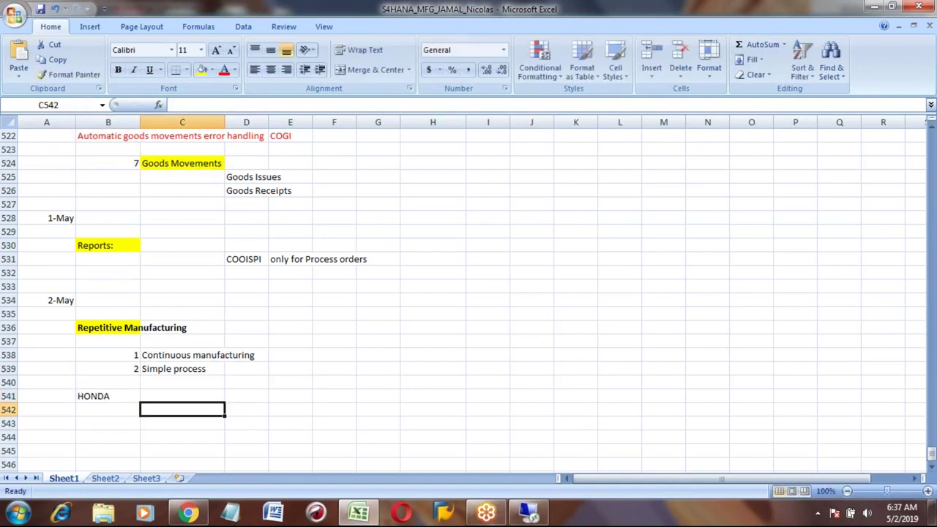
{"action": "type", "text": "M1"}
{"action": "key", "text": "Return"}
{"action": "type", "text": "M2"}
{"action": "key", "text": "Return"}
{"action": "type", "text": "M3"}
{"action": "key", "text": "Return"}
{"action": "type", "text": "M4"}
{"action": "left_click", "coordinate": [182, 410]}
Add 'Engine is same' in C547 with SFG beside it in D547.
{"action": "key", "text": "Down"}
{"action": "key", "text": "Down"}
{"action": "key", "text": "Down"}
{"action": "key", "text": "Down"}
{"action": "key", "text": "Down"}
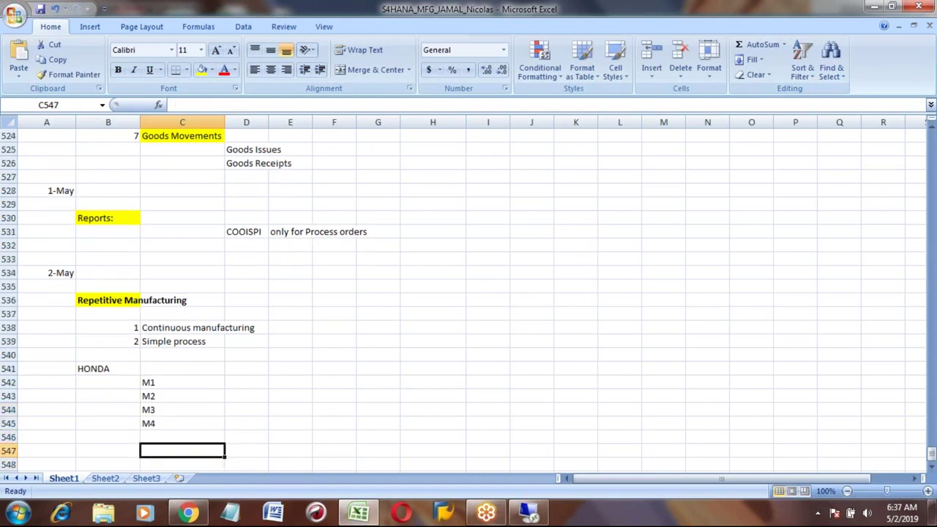
{"action": "type", "text": "En"}
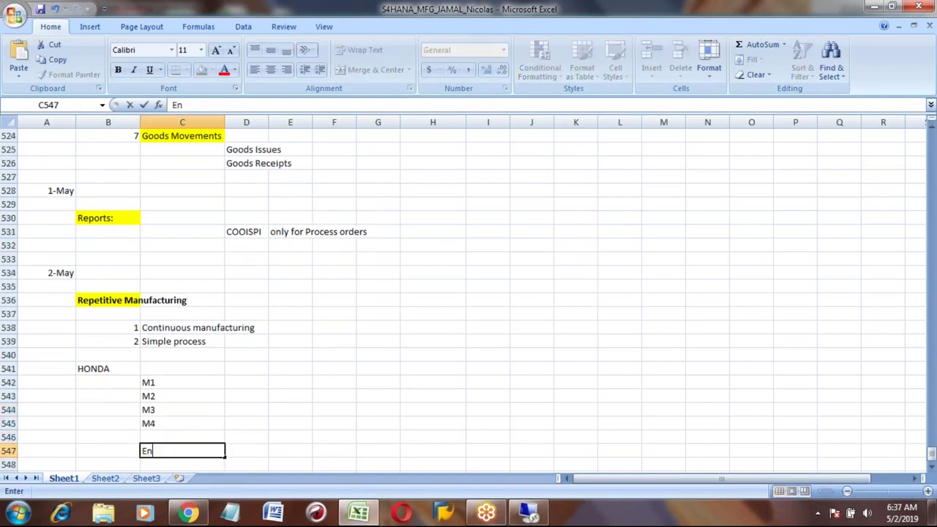
{"action": "type", "text": "gine is same"}
{"action": "key", "text": "Return"}
{"action": "left_click", "coordinate": [182, 451]}
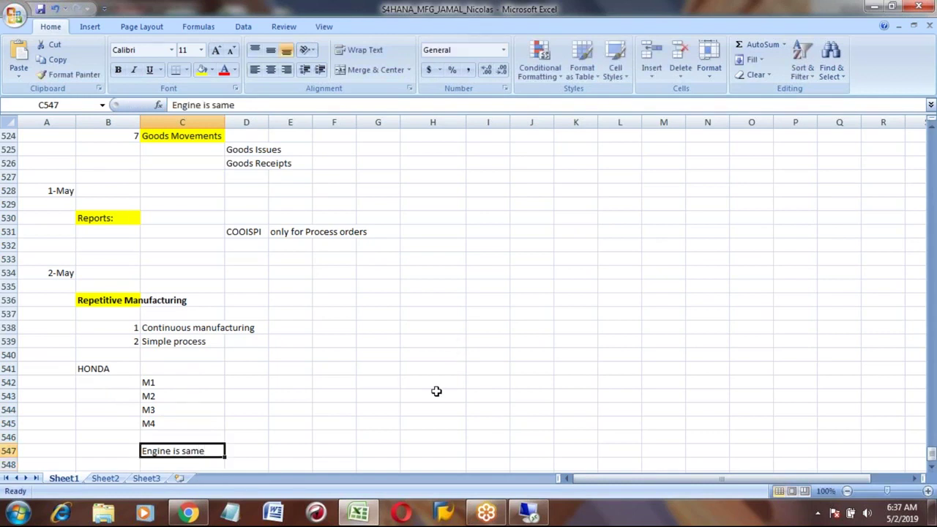
{"action": "key", "text": "Right"}
{"action": "type", "text": "SFG"}
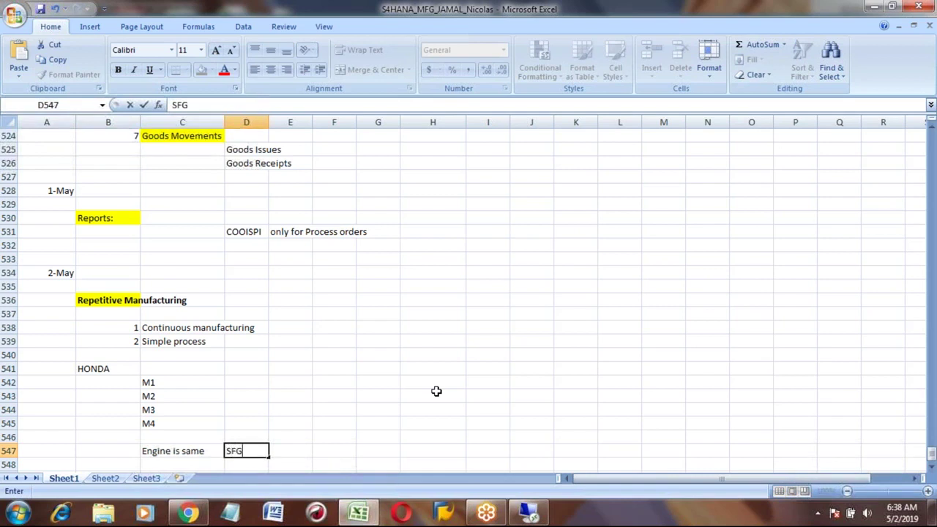
{"action": "key", "text": "Up"}
{"action": "key", "text": "Up"}
{"action": "key", "text": "Up"}
{"action": "key", "text": "Up"}
{"action": "key", "text": "Up"}
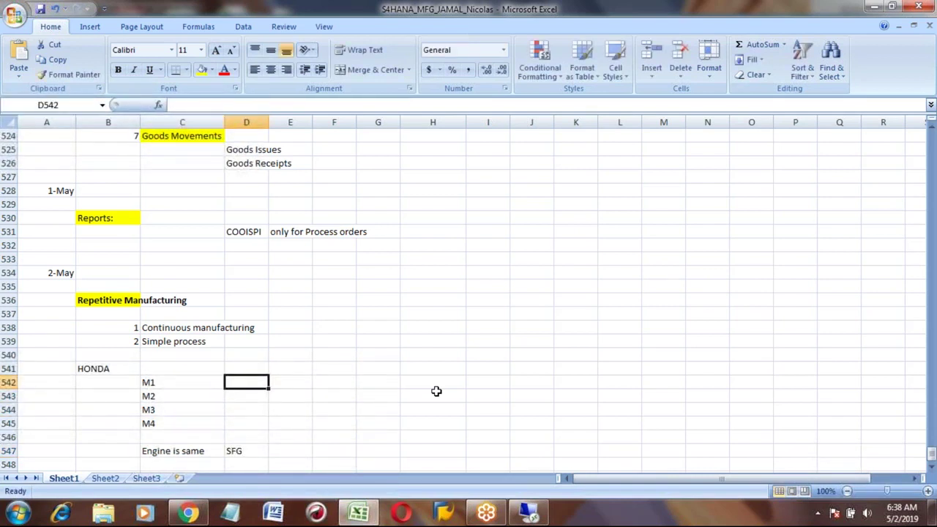
Mark each of M1–M4 as FG in D542:D545.
{"action": "type", "text": "FG"}
{"action": "key", "text": "Return"}
{"action": "type", "text": "FG"}
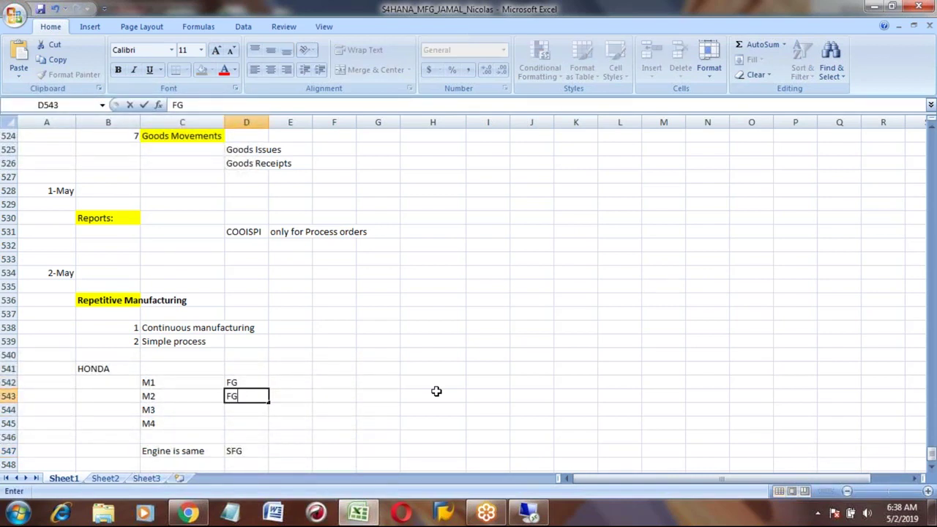
{"action": "key", "text": "Return"}
{"action": "type", "text": "FG"}
{"action": "key", "text": "Return"}
{"action": "type", "text": "FG"}
{"action": "key", "text": "Up"}
{"action": "key", "text": "Up"}
{"action": "key", "text": "Up"}
Add Discrete beside M1 in E542 and REM for the Engine is same row.
{"action": "key", "text": "Right"}
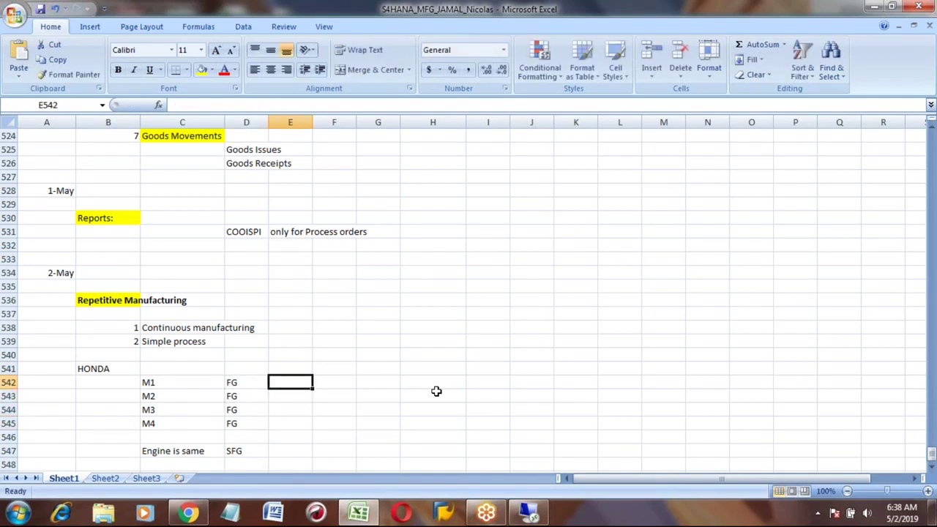
{"action": "type", "text": "D"}
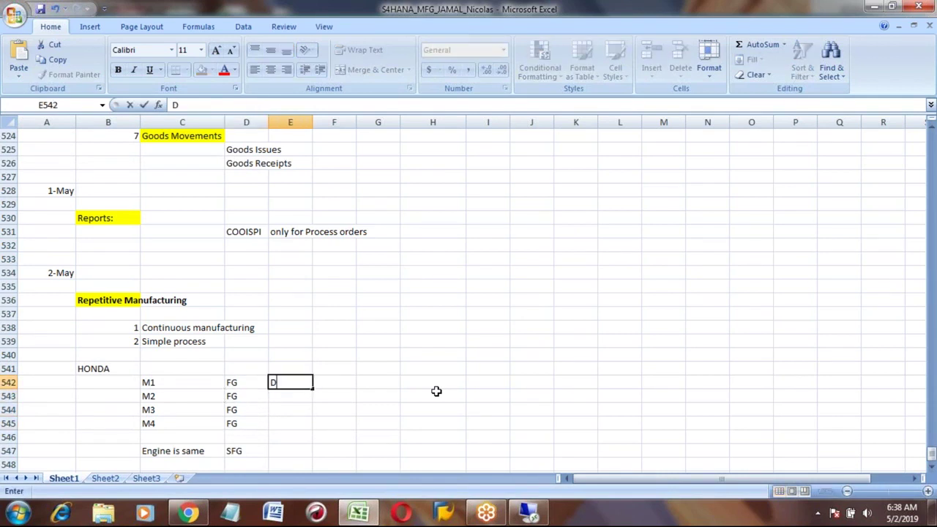
{"action": "type", "text": "iscrete"}
{"action": "key", "text": "Down"}
{"action": "key", "text": "Down"}
{"action": "key", "text": "Down"}
{"action": "key", "text": "Down"}
{"action": "key", "text": "Down"}
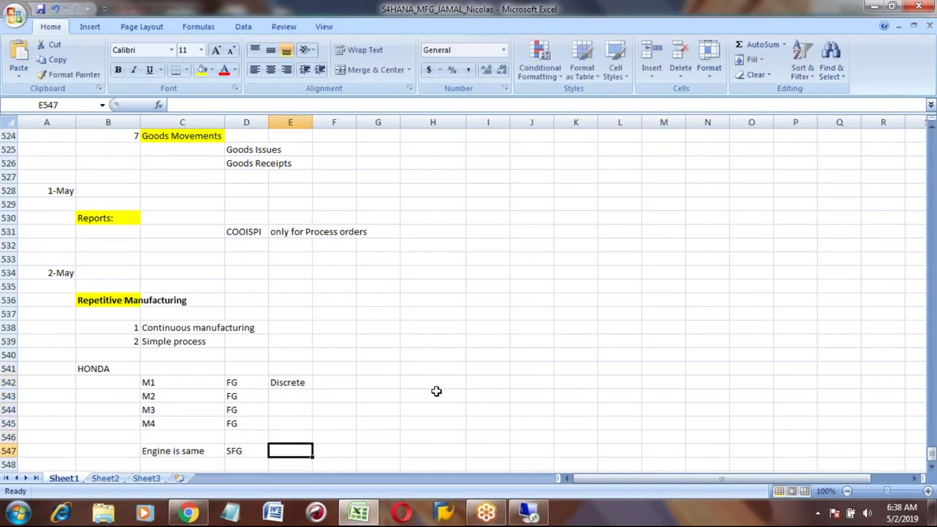
{"action": "type", "text": "R"}
{"action": "key", "text": "BackSpace"}
{"action": "type", "text": "REM"}
{"action": "key", "text": "Return"}
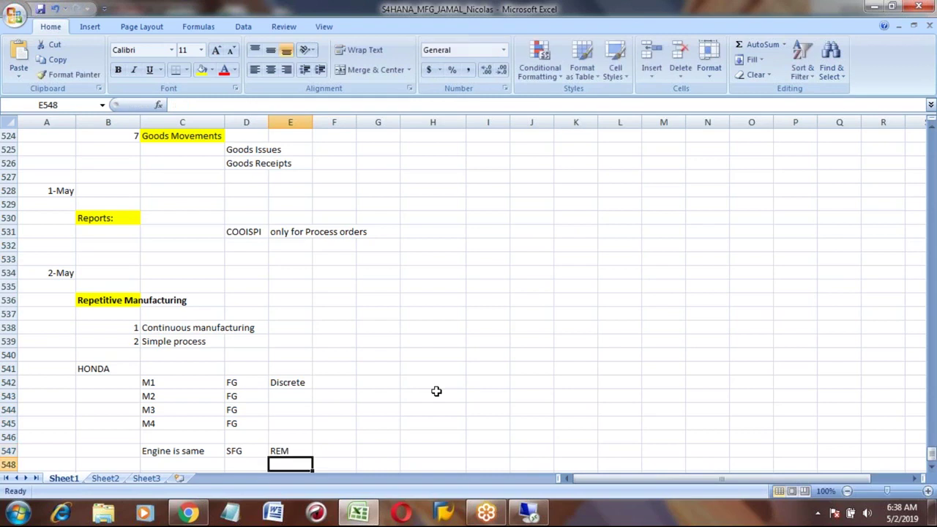
{"action": "key", "text": "Down"}
{"action": "key", "text": "Down"}
{"action": "key", "text": "Down"}
{"action": "key", "text": "Down"}
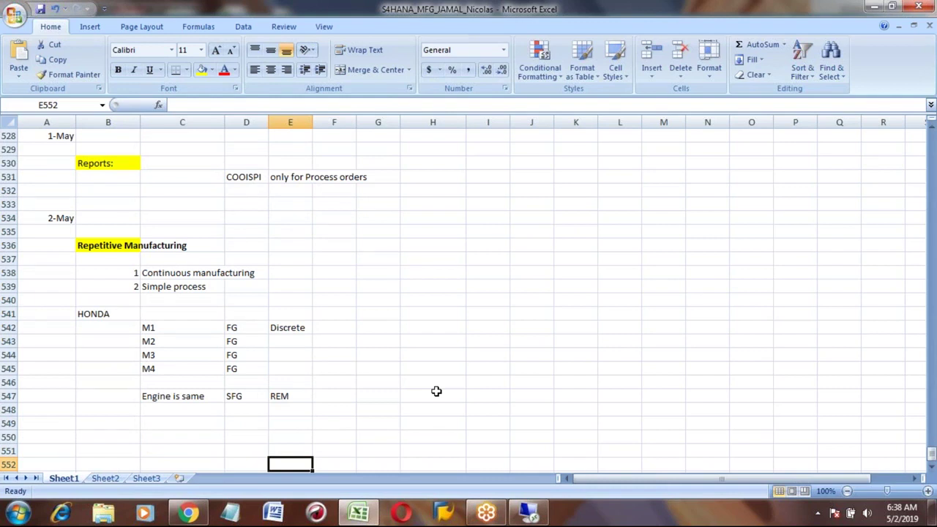
{"action": "key", "text": "Up"}
{"action": "key", "text": "Up"}
{"action": "key", "text": "Up"}
{"action": "key", "text": "Up"}
{"action": "key", "text": "Up"}
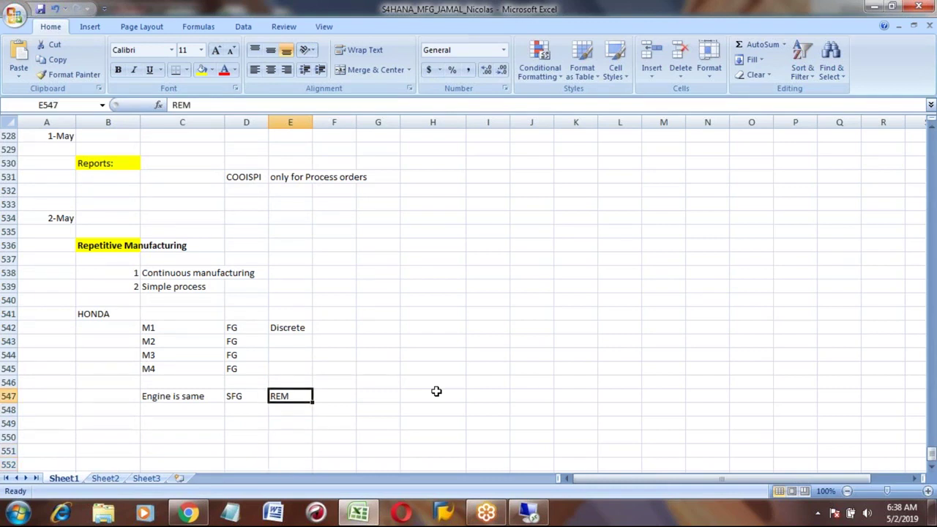
{"action": "key", "text": "Left"}
{"action": "key", "text": "Left"}
{"action": "key", "text": "Up"}
{"action": "key", "text": "Up"}
{"action": "key", "text": "Up"}
{"action": "key", "text": "Up"}
{"action": "key", "text": "Up"}
{"action": "key", "text": "Up"}
{"action": "key", "text": "Up"}
{"action": "key", "text": "Up"}
{"action": "key", "text": "Up"}
{"action": "key", "text": "Up"}
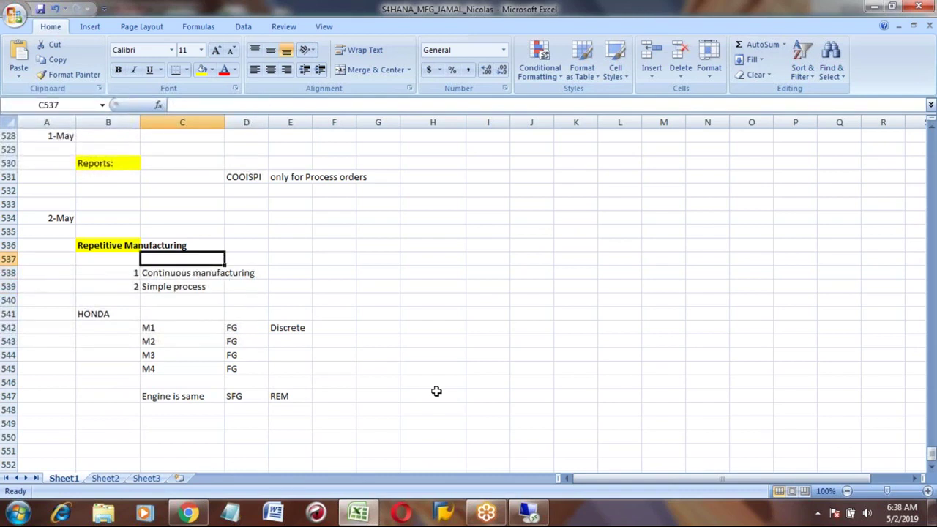
{"action": "key", "text": "Up"}
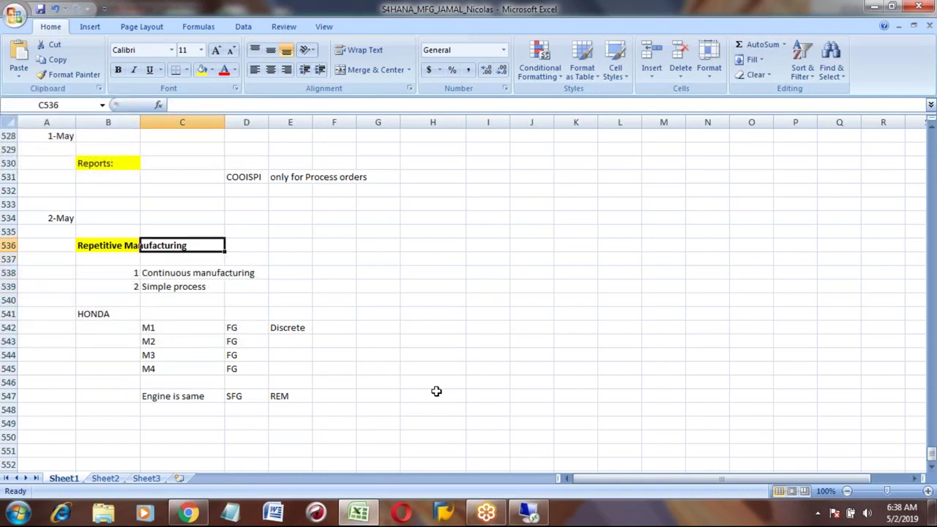
{"action": "key", "text": "Down"}
{"action": "key", "text": "Down"}
{"action": "key", "text": "Down"}
{"action": "key", "text": "Down"}
{"action": "key", "text": "Down"}
{"action": "key", "text": "Down"}
{"action": "key", "text": "Down"}
{"action": "key", "text": "Down"}
{"action": "key", "text": "Down"}
{"action": "key", "text": "Down"}
{"action": "key", "text": "Down"}
{"action": "key", "text": "Down"}
{"action": "key", "text": "Down"}
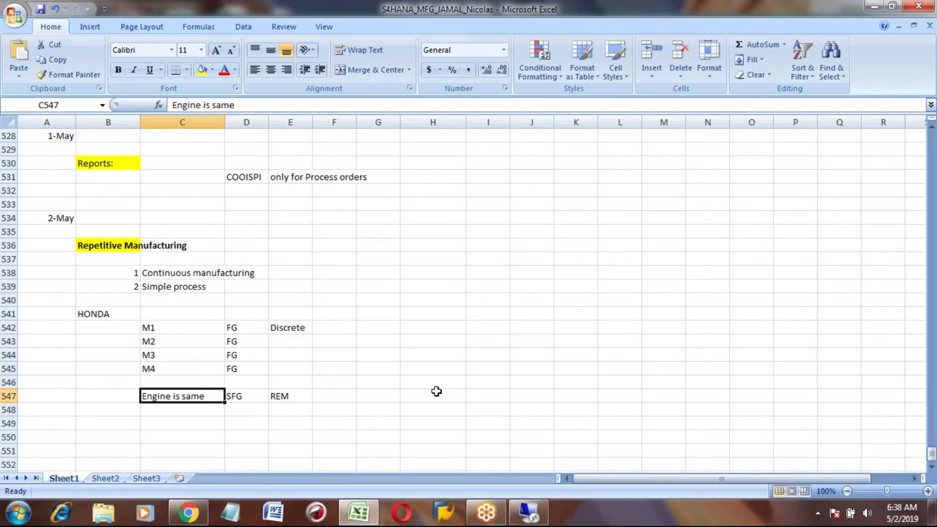
{"action": "key", "text": "Down"}
{"action": "key", "text": "Down"}
{"action": "key", "text": "Up"}
{"action": "key", "text": "Up"}
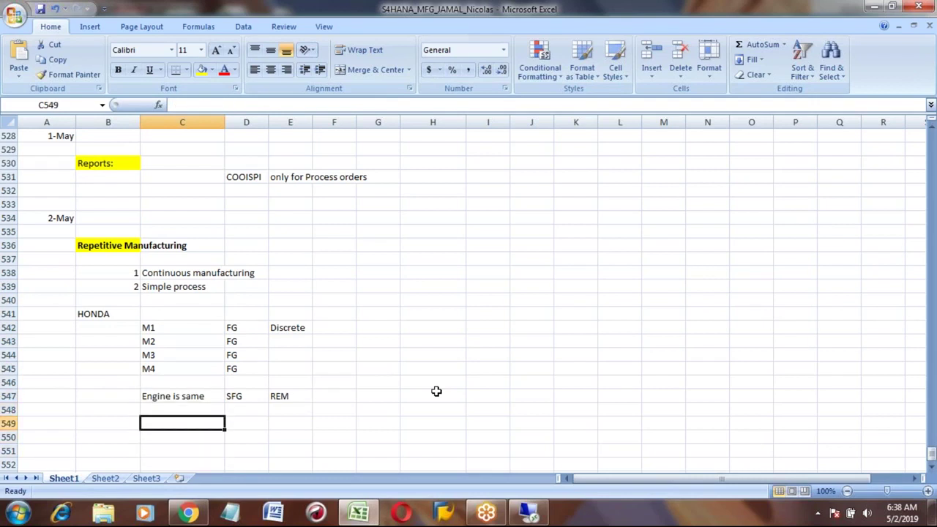
{"action": "key", "text": "Left"}
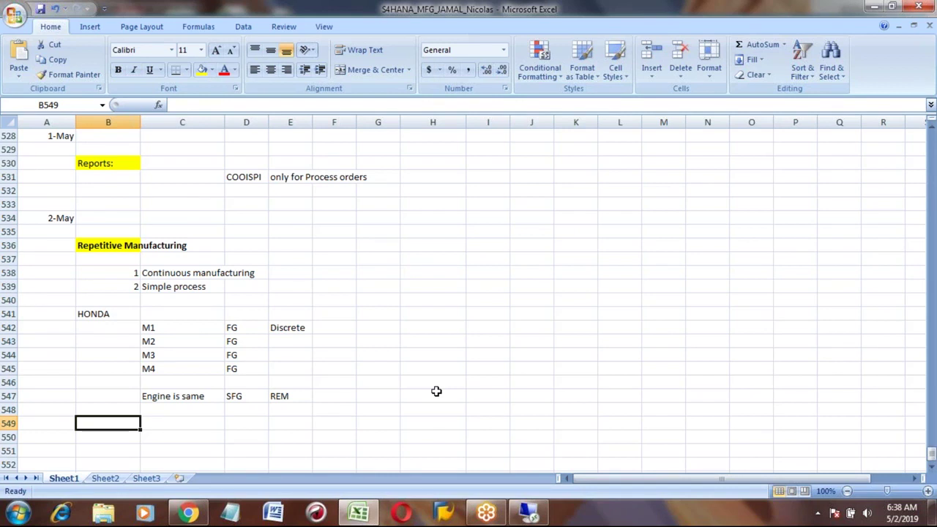
Enter point 1 'Creation of Planned Independent required' in B549:C549.
{"action": "type", "text": "1"}
{"action": "key", "text": "Tab"}
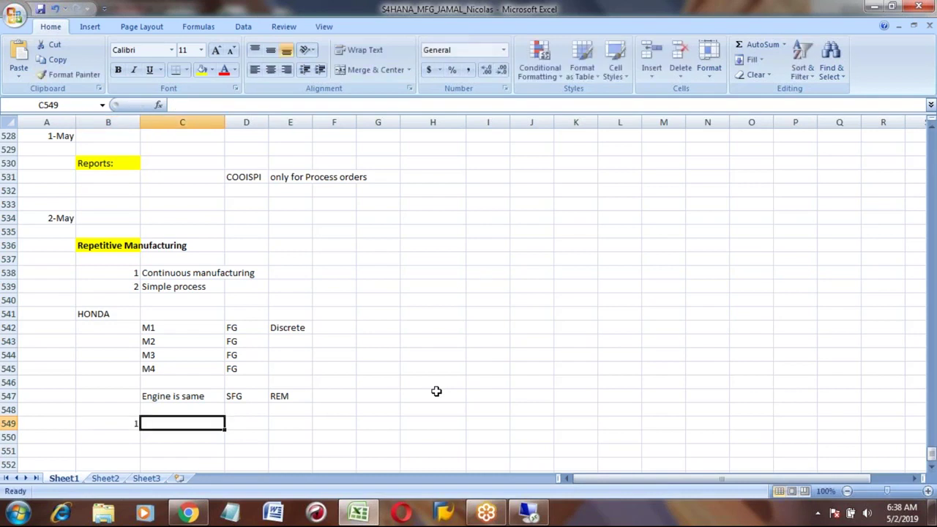
{"action": "type", "text": "C"}
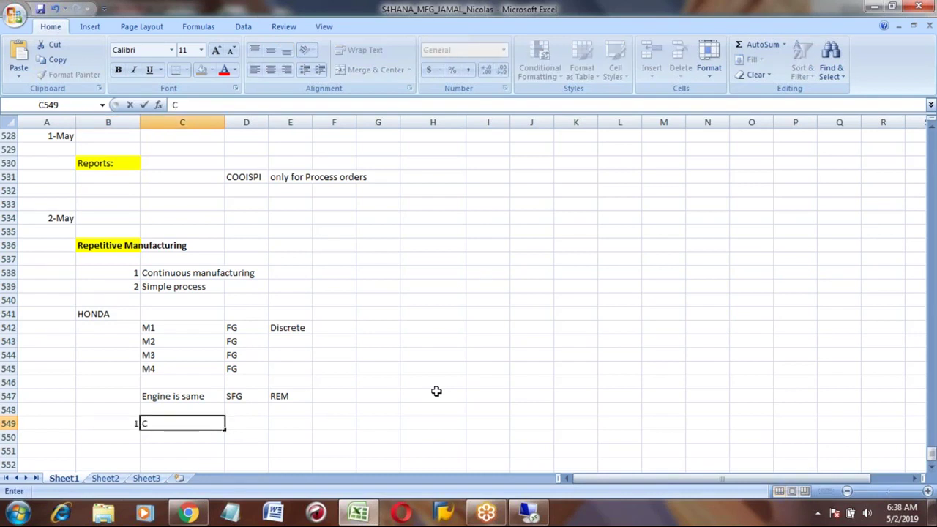
{"action": "type", "text": "reation of "}
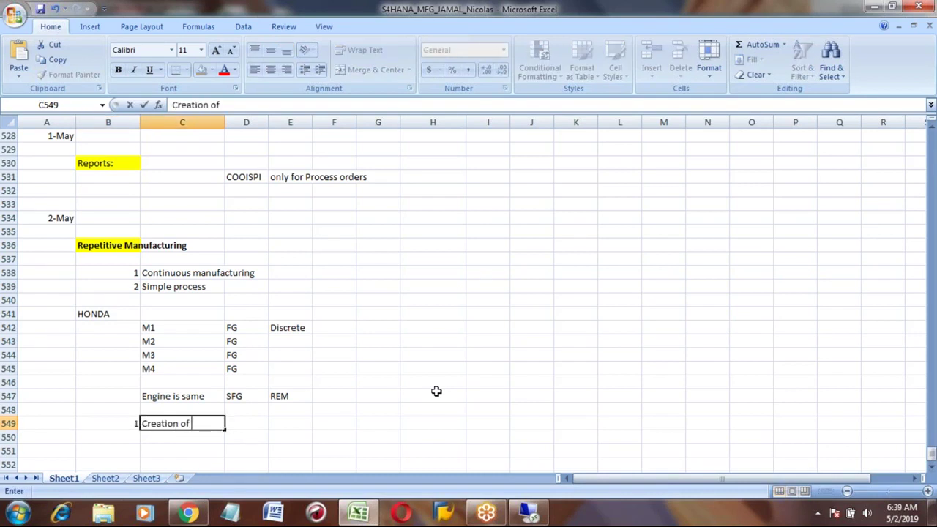
{"action": "type", "text": "Planning In"}
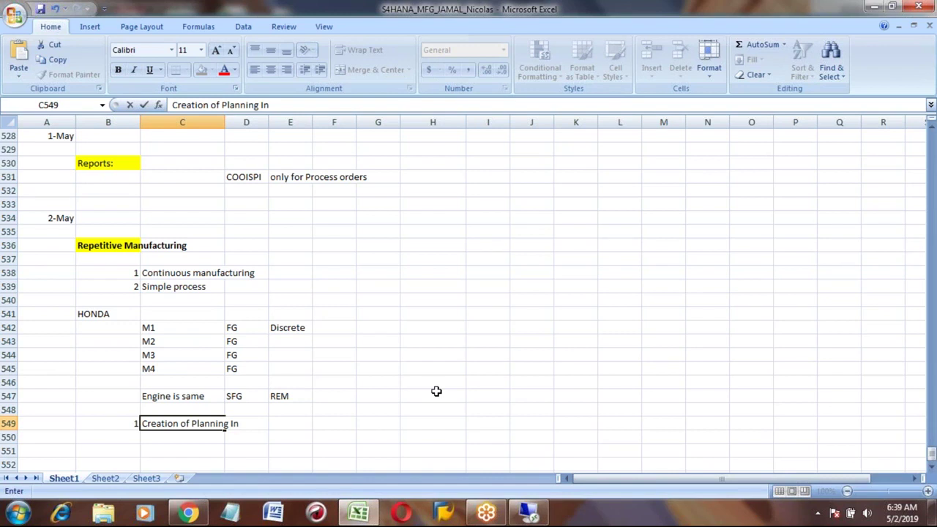
{"action": "key", "text": "BackSpace"}
{"action": "key", "text": "BackSpace"}
{"action": "key", "text": "BackSpace"}
{"action": "key", "text": "BackSpace"}
{"action": "key", "text": "BackSpace"}
{"action": "key", "text": "BackSpace"}
{"action": "type", "text": "ed"}
{"action": "type", "text": "Independent "}
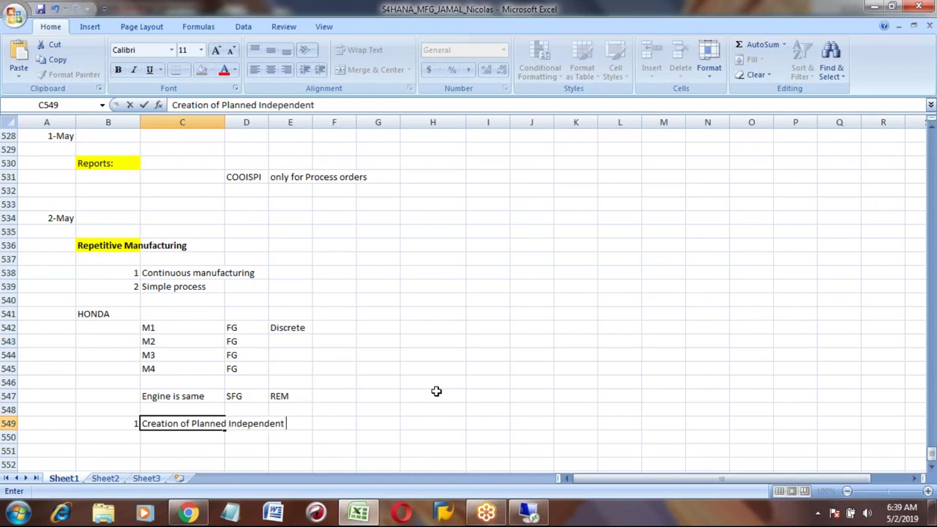
{"action": "type", "text": "required"}
{"action": "key", "text": "Return"}
{"action": "key", "text": "Up"}
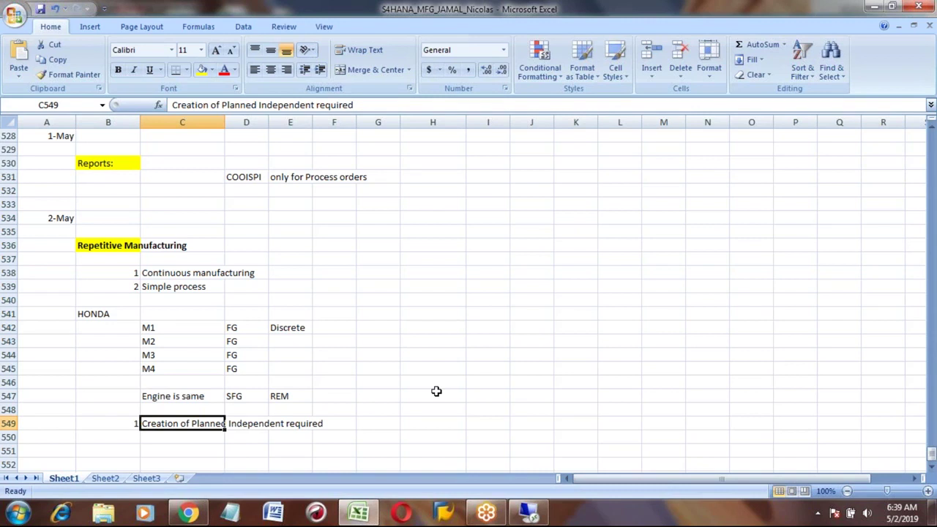
{"action": "key", "text": "Down"}
{"action": "key", "text": "Down"}
{"action": "key", "text": "Down"}
{"action": "key", "text": "Down"}
{"action": "key", "text": "Down"}
{"action": "key", "text": "Down"}
{"action": "key", "text": "Up"}
{"action": "key", "text": "Up"}
{"action": "key", "text": "Up"}
{"action": "key", "text": "Up"}
{"action": "key", "text": "Up"}
{"action": "key", "text": "Up"}
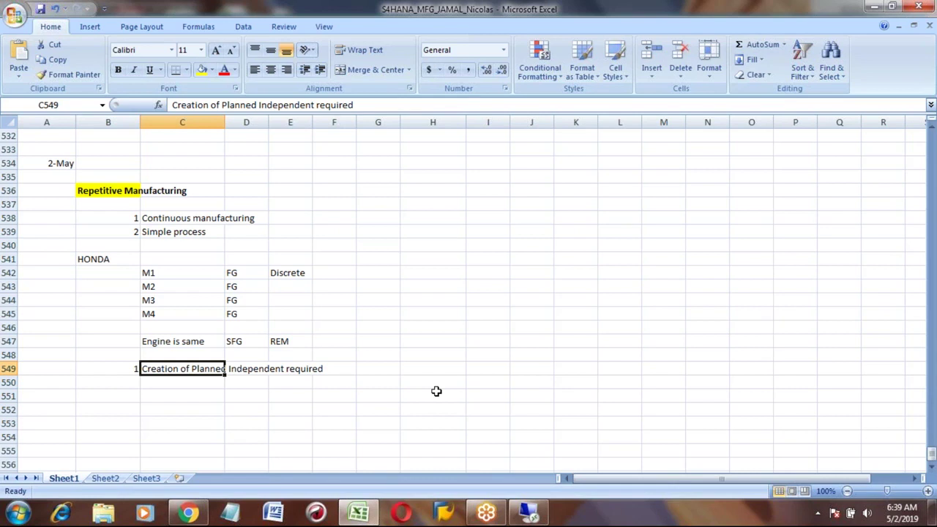
{"action": "key", "text": "Down"}
{"action": "key", "text": "Up"}
{"action": "key", "text": "Down"}
{"action": "key", "text": "Down"}
{"action": "key", "text": "Left"}
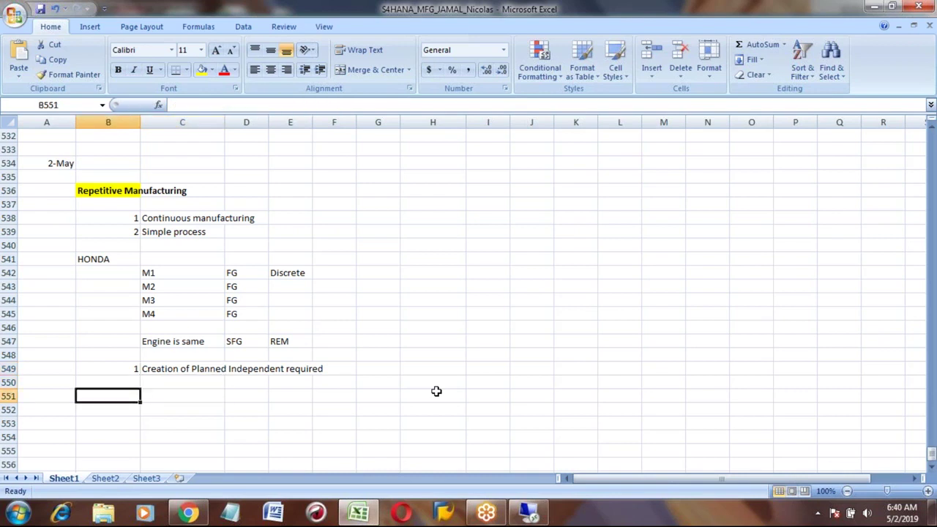
Enter item 2 'MRP Live' in B551:C551.
{"action": "type", "text": "2"}
{"action": "key", "text": "Tab"}
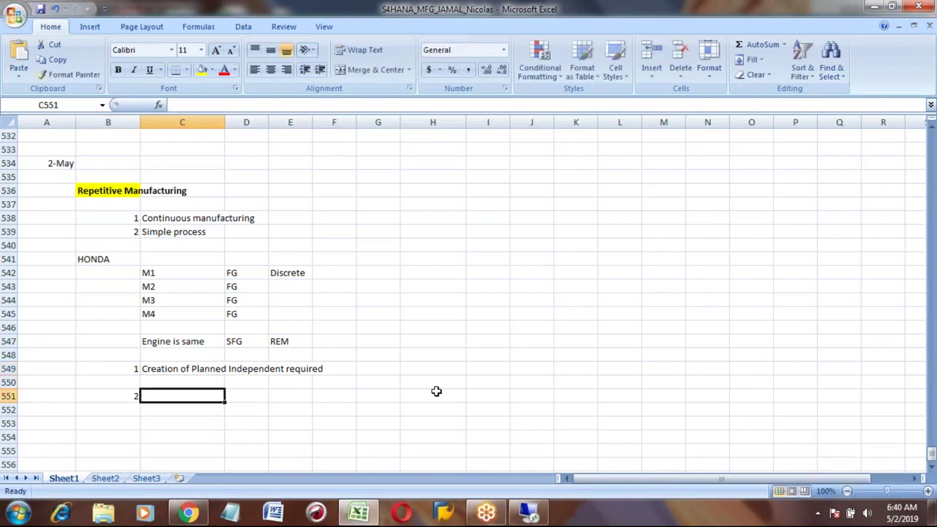
{"action": "key", "text": "Up"}
{"action": "key", "text": "Up"}
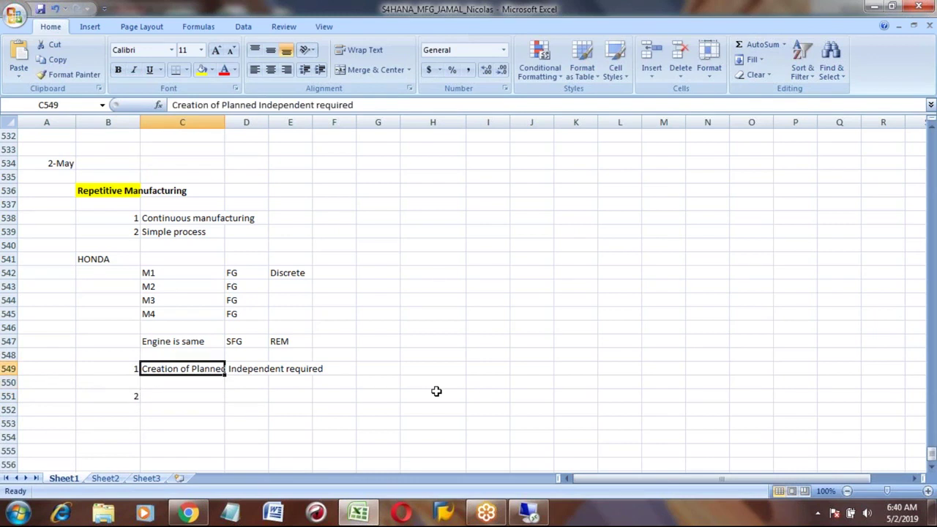
{"action": "key", "text": "Down"}
{"action": "key", "text": "Down"}
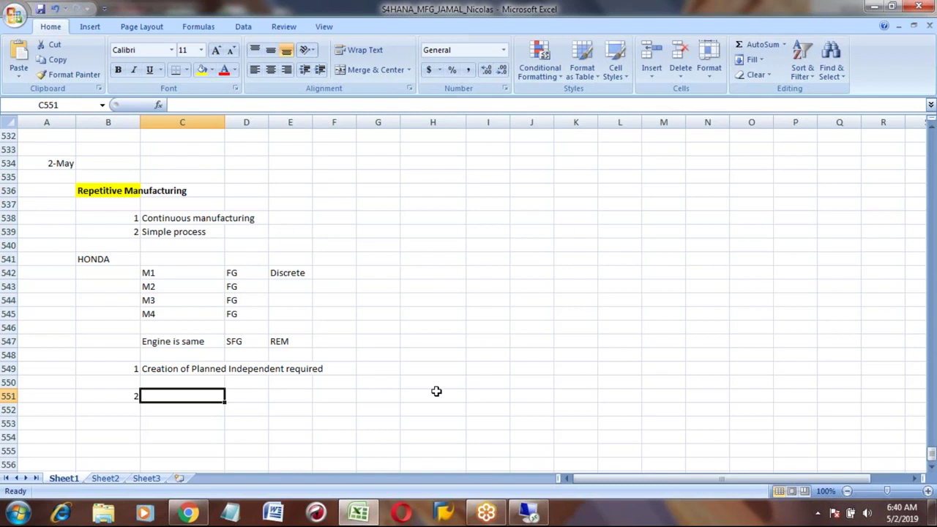
{"action": "type", "text": "MR"}
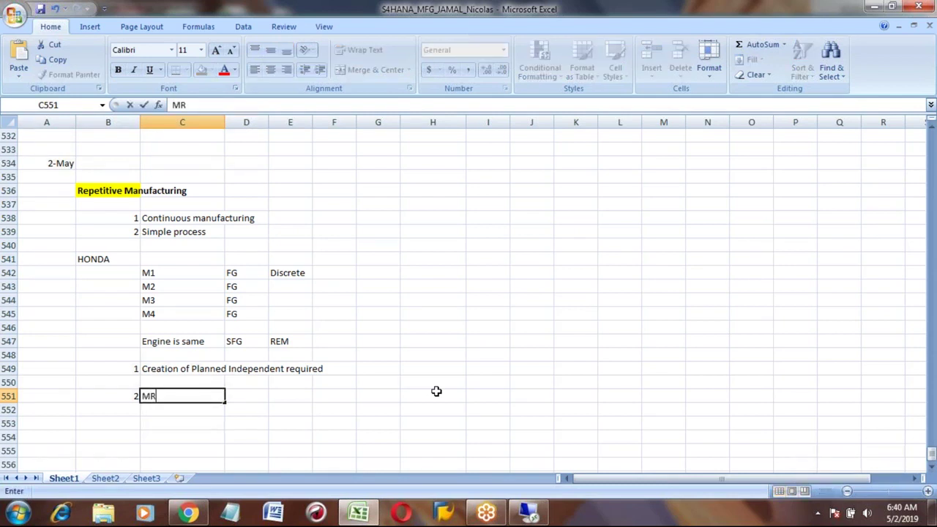
{"action": "type", "text": "P Live"}
{"action": "key", "text": "Return"}
{"action": "key", "text": "Up"}
{"action": "key", "text": "Up"}
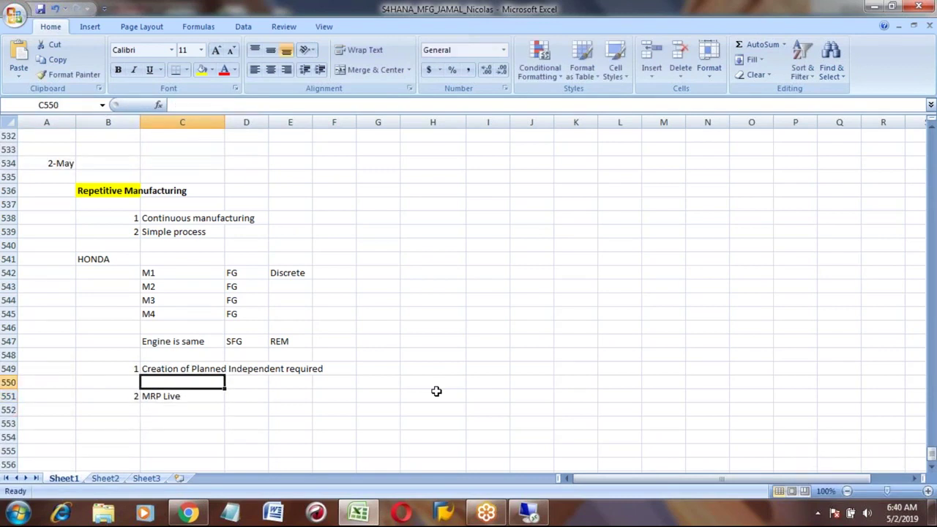
{"action": "key", "text": "Up"}
{"action": "key", "text": "Down"}
{"action": "key", "text": "Down"}
{"action": "key", "text": "Down"}
{"action": "key", "text": "Down"}
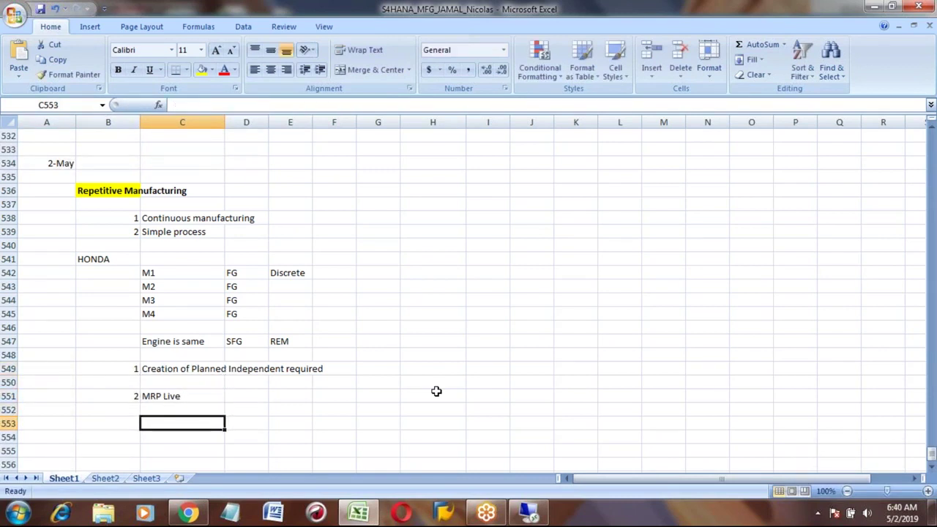
Enter item 3 'Planned orders' in B553:C553 and number 4 in B555.
{"action": "key", "text": "Left"}
{"action": "type", "text": "3"}
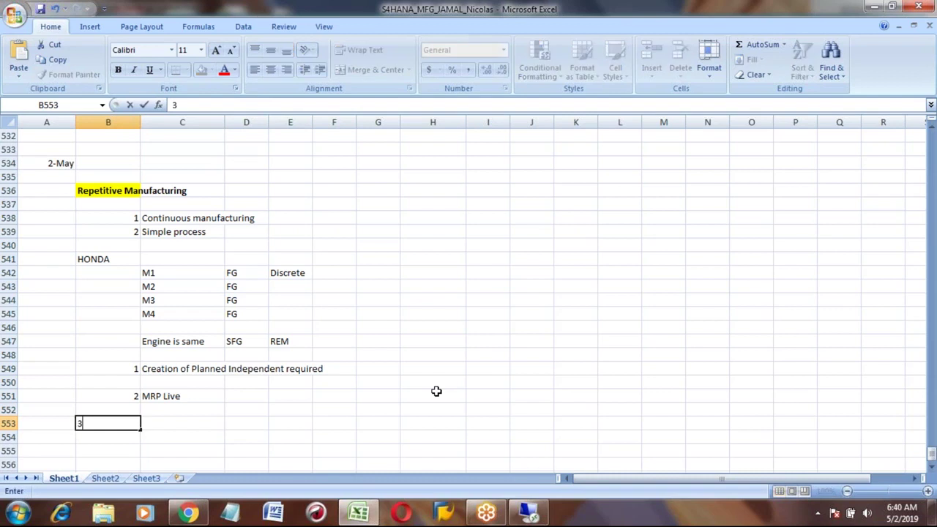
{"action": "key", "text": "Tab"}
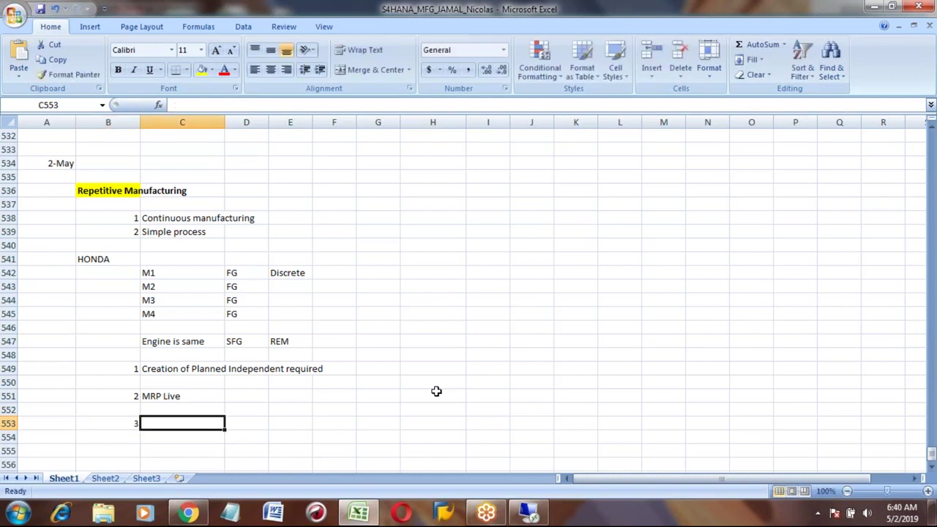
{"action": "key", "text": "Down"}
{"action": "key", "text": "Down"}
{"action": "key", "text": "Down"}
{"action": "key", "text": "Down"}
{"action": "key", "text": "Down"}
{"action": "key", "text": "Down"}
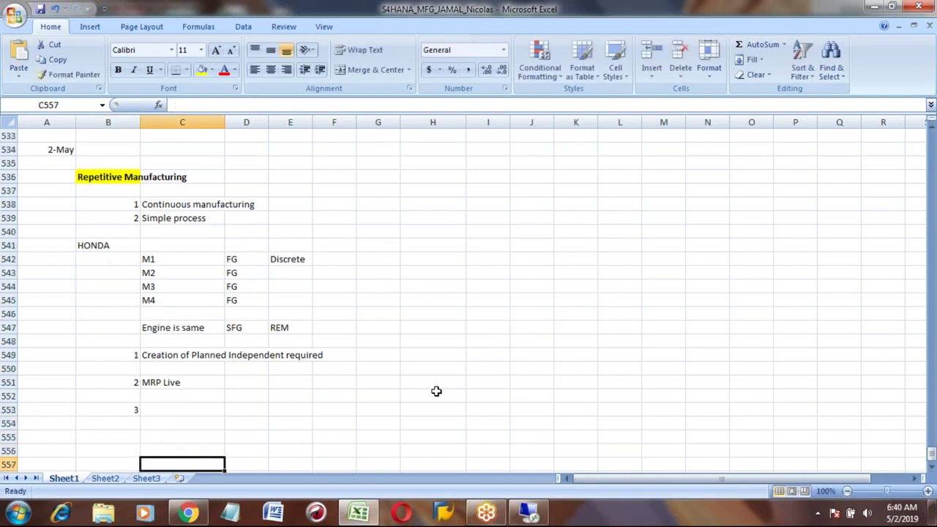
{"action": "key", "text": "Up"}
{"action": "key", "text": "Up"}
{"action": "key", "text": "Up"}
{"action": "key", "text": "Up"}
{"action": "key", "text": "Up"}
{"action": "key", "text": "Up"}
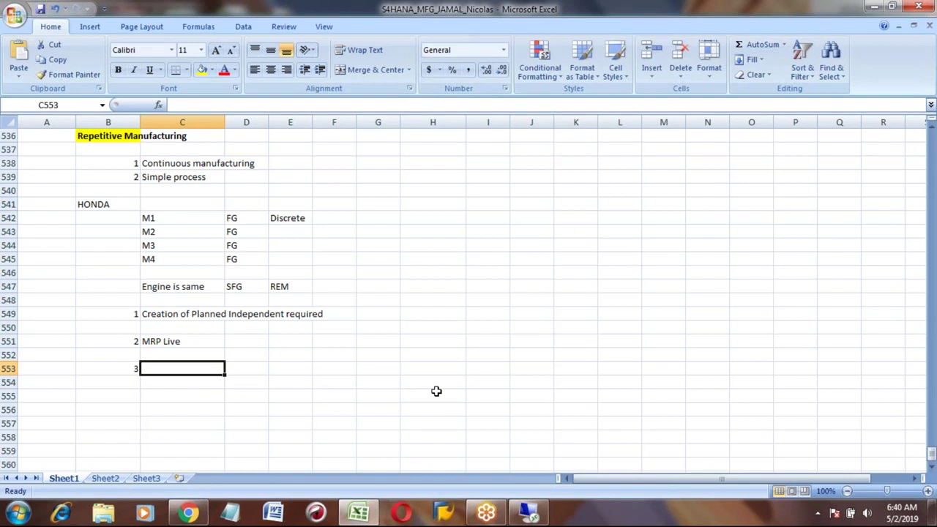
{"action": "type", "text": "Planned orders"}
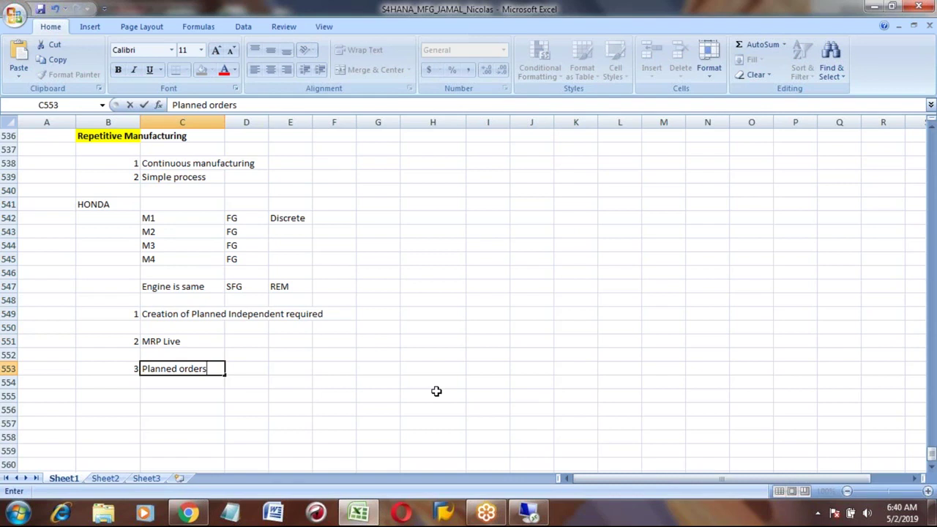
{"action": "key", "text": "Return"}
{"action": "key", "text": "Return"}
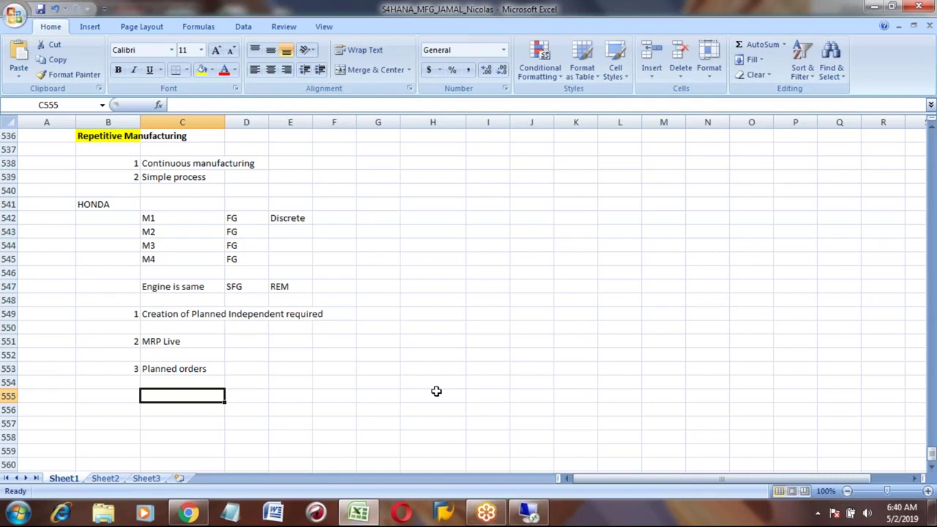
{"action": "key", "text": "Left"}
{"action": "type", "text": "4"}
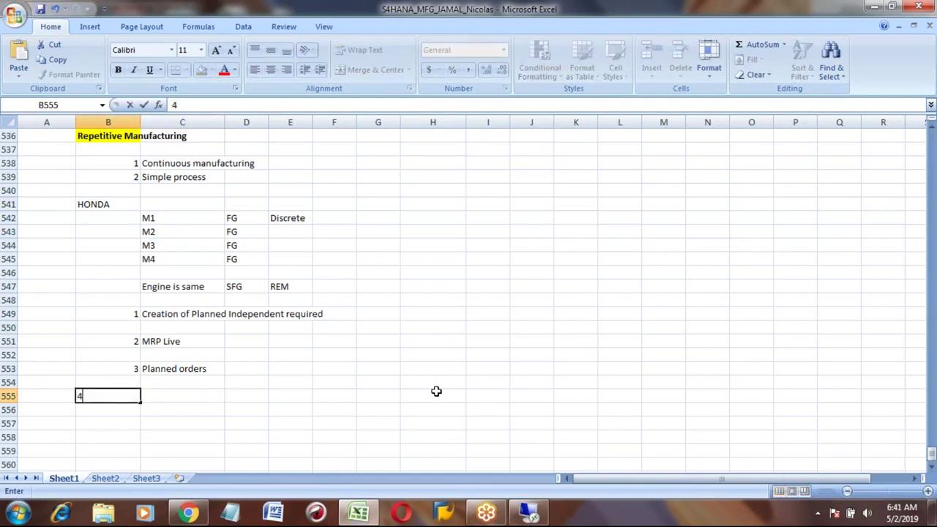
{"action": "key", "text": "Tab"}
{"action": "key", "text": "Up"}
{"action": "key", "text": "Up"}
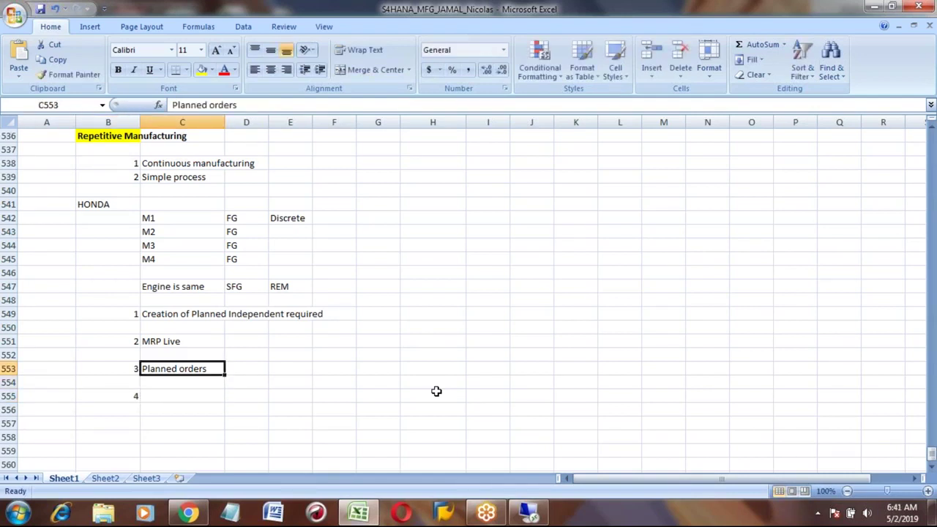
{"action": "key", "text": "Down"}
{"action": "key", "text": "Down"}
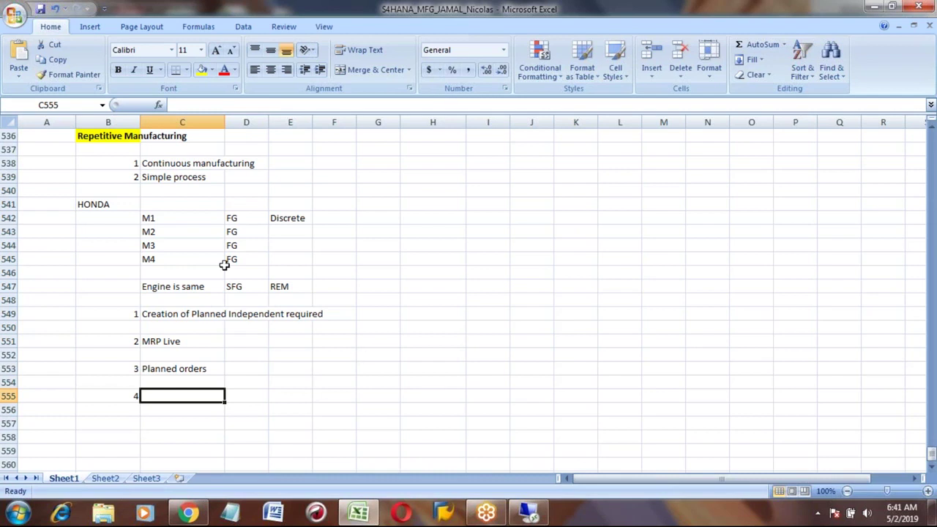
{"action": "left_click", "coordinate": [154, 163]}
{"action": "left_click", "coordinate": [157, 174]}
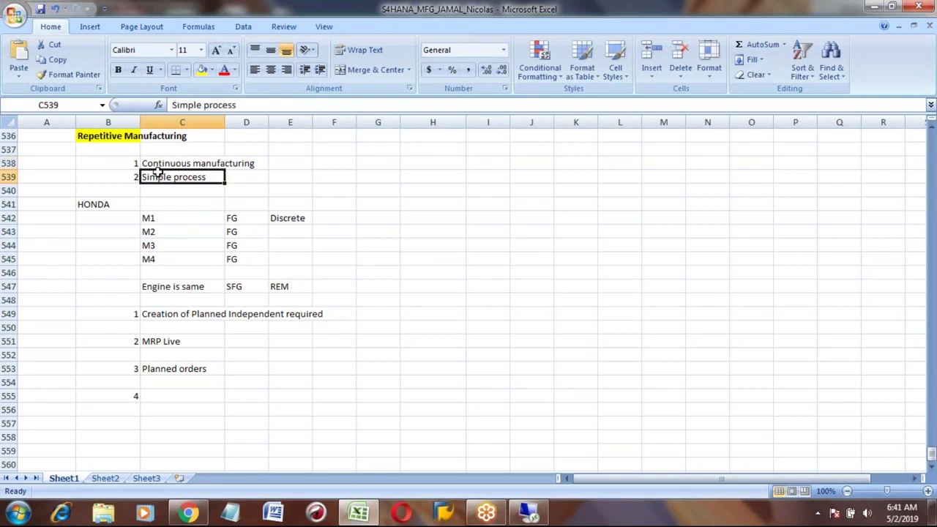
{"action": "left_click", "coordinate": [108, 136]}
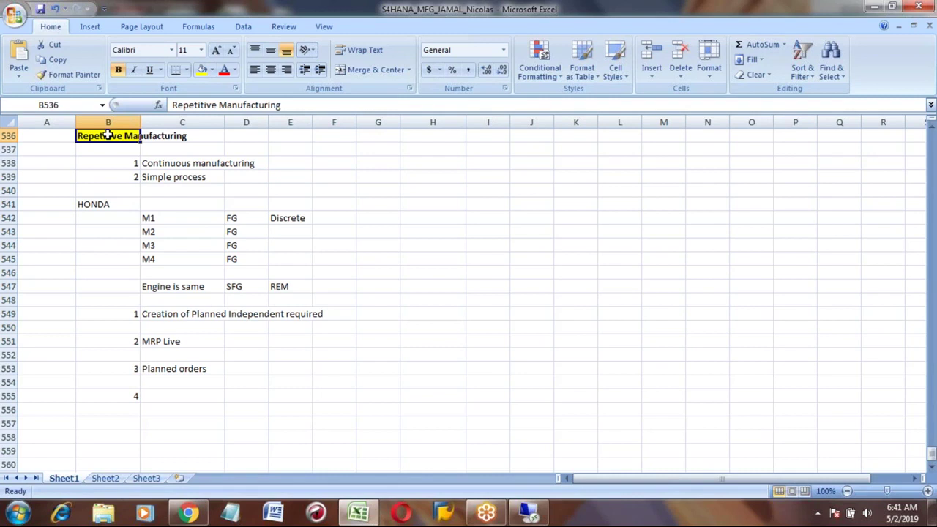
{"action": "left_click", "coordinate": [154, 371]}
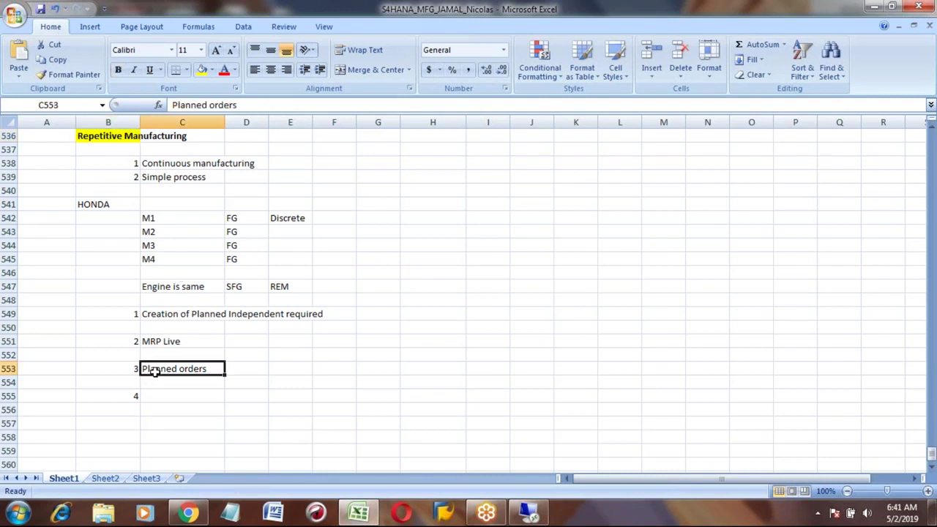
{"action": "key", "text": "Down"}
{"action": "key", "text": "Down"}
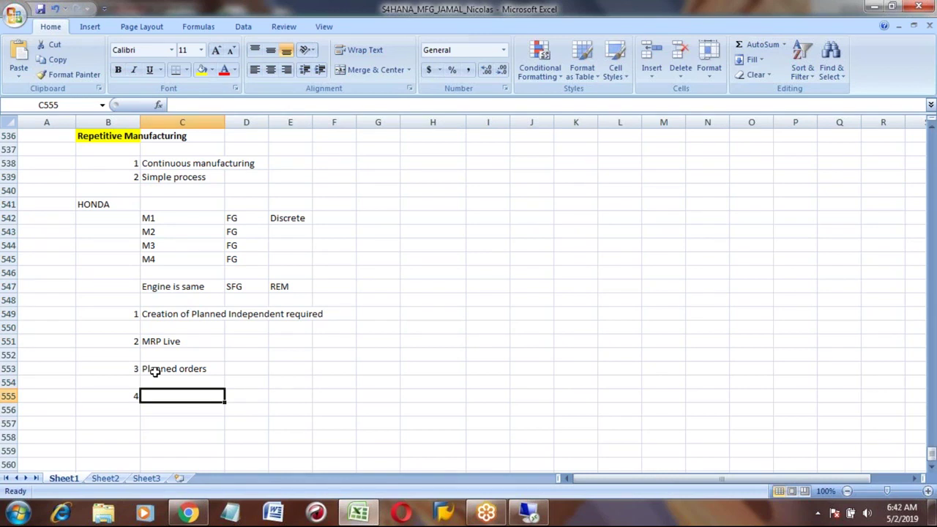
{"action": "left_click", "coordinate": [155, 372]}
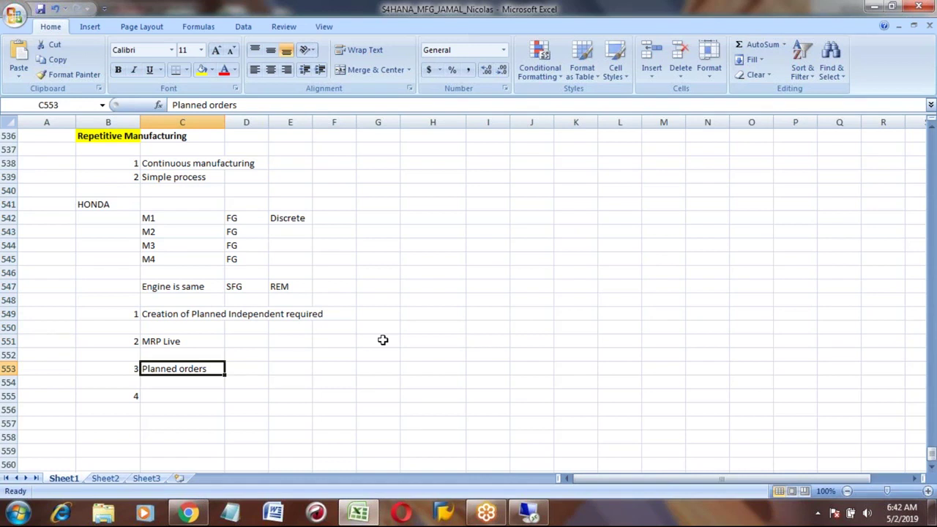
{"action": "key", "text": "Down"}
{"action": "key", "text": "Down"}
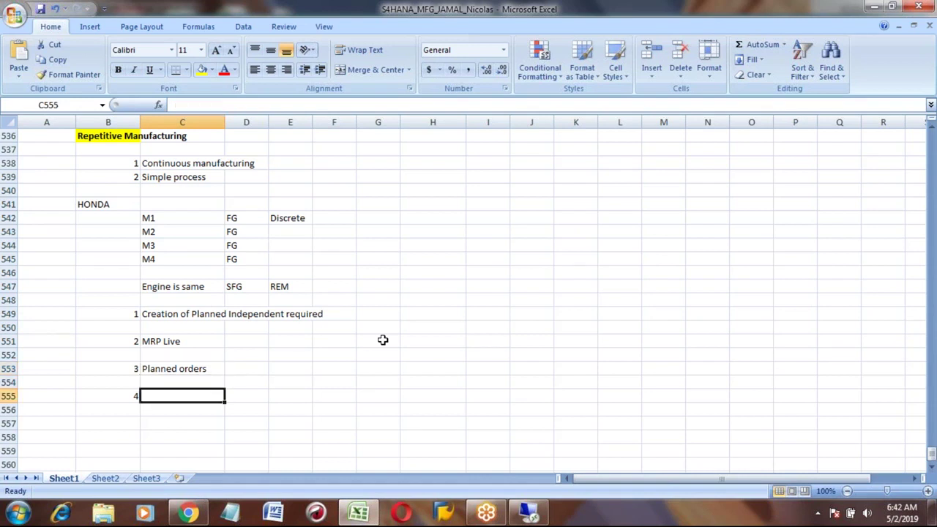
{"action": "key", "text": "Up"}
{"action": "key", "text": "Up"}
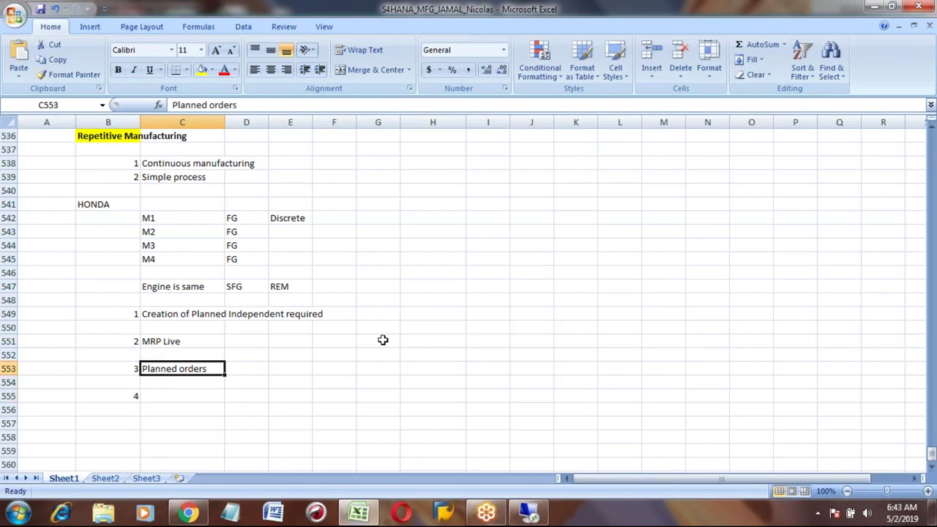
{"action": "key", "text": "Down"}
{"action": "key", "text": "Down"}
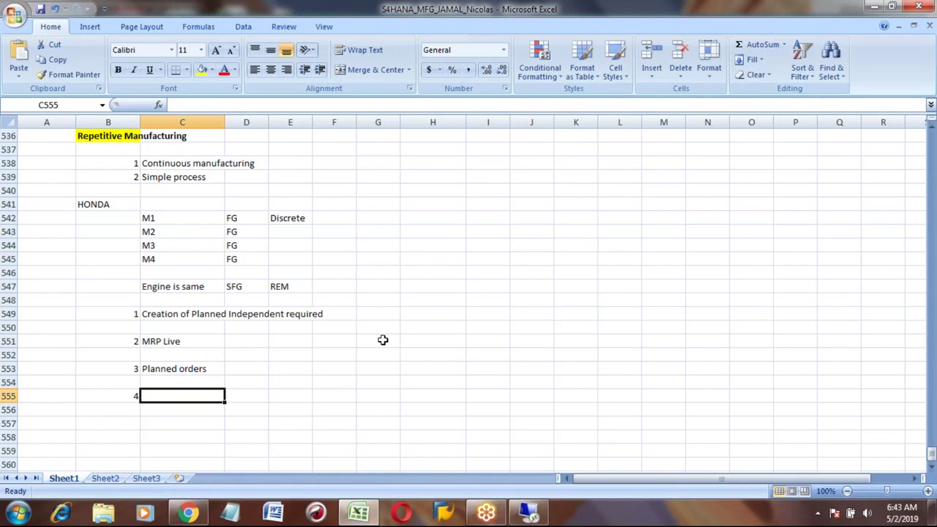
{"action": "key", "text": "Up"}
{"action": "key", "text": "Up"}
{"action": "key", "text": "Down"}
{"action": "key", "text": "Down"}
{"action": "key", "text": "Up"}
{"action": "key", "text": "Up"}
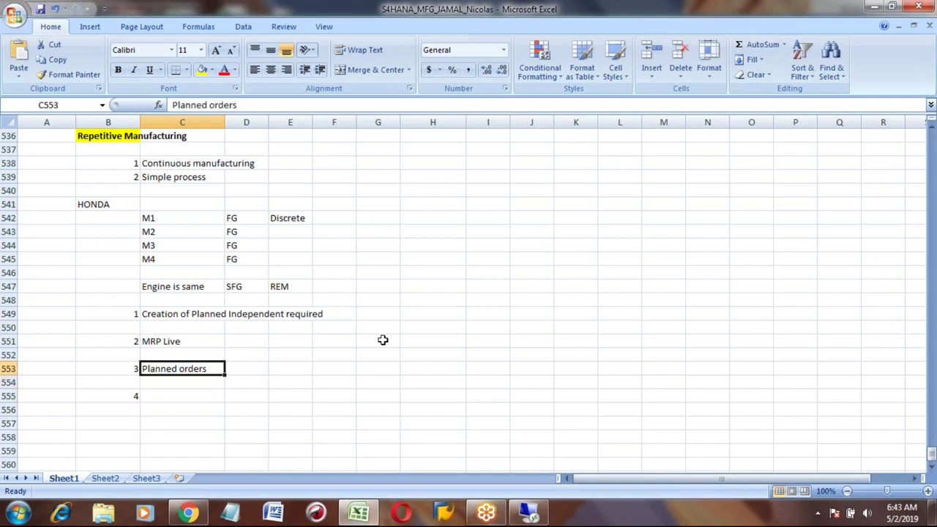
{"action": "key", "text": "Down"}
{"action": "key", "text": "Down"}
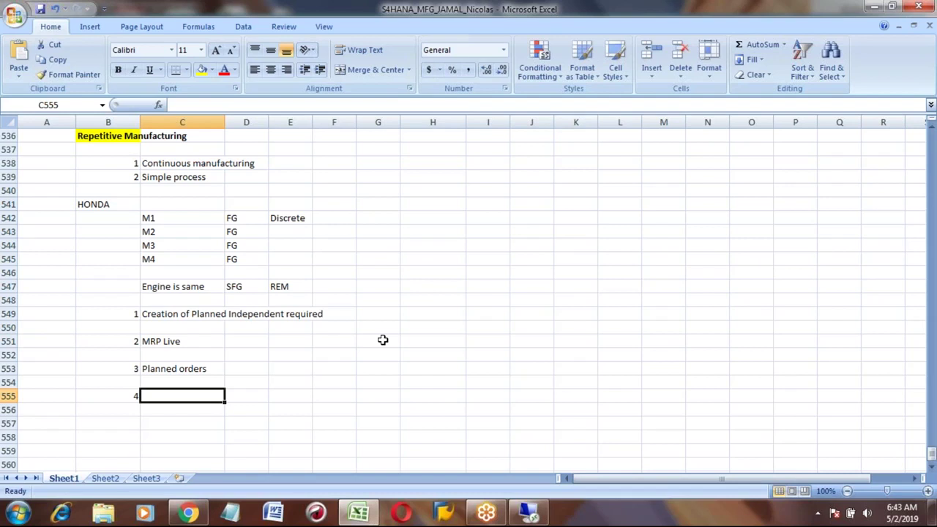
Add the code MICO beside the Goods Movements point 7, then select C555.
{"action": "key", "text": "Up"}
{"action": "key", "text": "Up"}
{"action": "key", "text": "Up"}
{"action": "key", "text": "Up"}
{"action": "key", "text": "Up"}
{"action": "key", "text": "Up"}
{"action": "key", "text": "Up"}
{"action": "key", "text": "Up"}
{"action": "key", "text": "Up"}
{"action": "key", "text": "Up"}
{"action": "key", "text": "Up"}
{"action": "key", "text": "Up"}
{"action": "key", "text": "Up"}
{"action": "key", "text": "Up"}
{"action": "key", "text": "Up"}
{"action": "key", "text": "Up"}
{"action": "key", "text": "Up"}
{"action": "key", "text": "Up"}
{"action": "key", "text": "Up"}
{"action": "key", "text": "Up"}
{"action": "key", "text": "Up"}
{"action": "key", "text": "Up"}
{"action": "key", "text": "Up"}
{"action": "key", "text": "Up"}
{"action": "key", "text": "Up"}
{"action": "key", "text": "Up"}
{"action": "key", "text": "Up"}
{"action": "key", "text": "Up"}
{"action": "key", "text": "Up"}
{"action": "key", "text": "Up"}
{"action": "key", "text": "Up"}
{"action": "key", "text": "Up"}
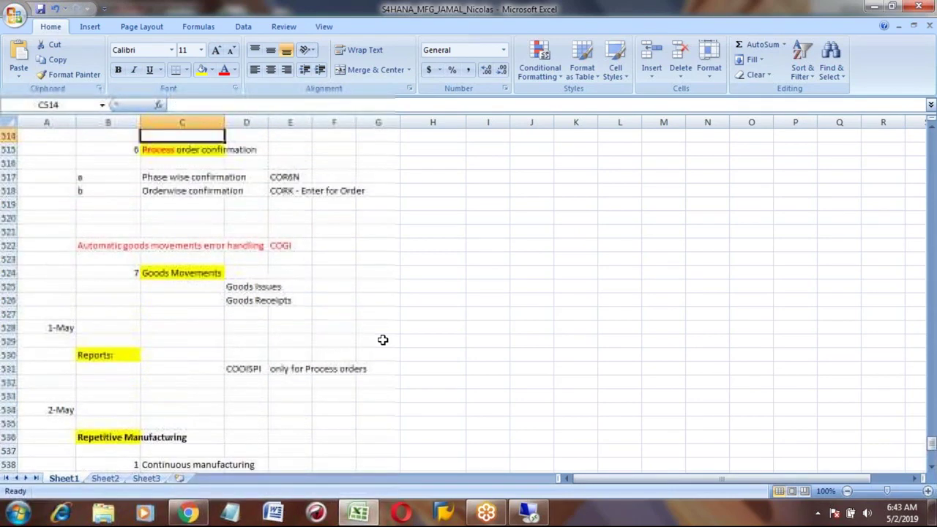
{"action": "key", "text": "Up"}
{"action": "key", "text": "Up"}
{"action": "left_click", "coordinate": [185, 177]}
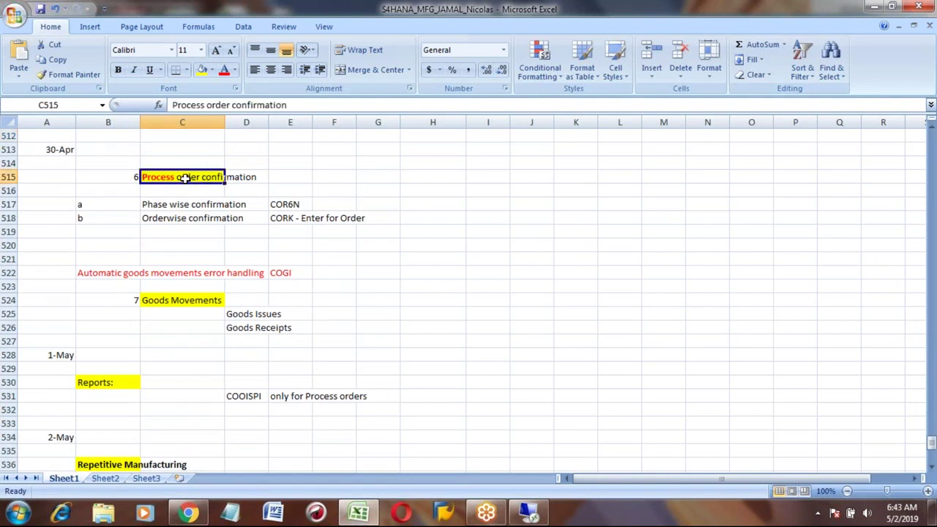
{"action": "left_click", "coordinate": [162, 301]}
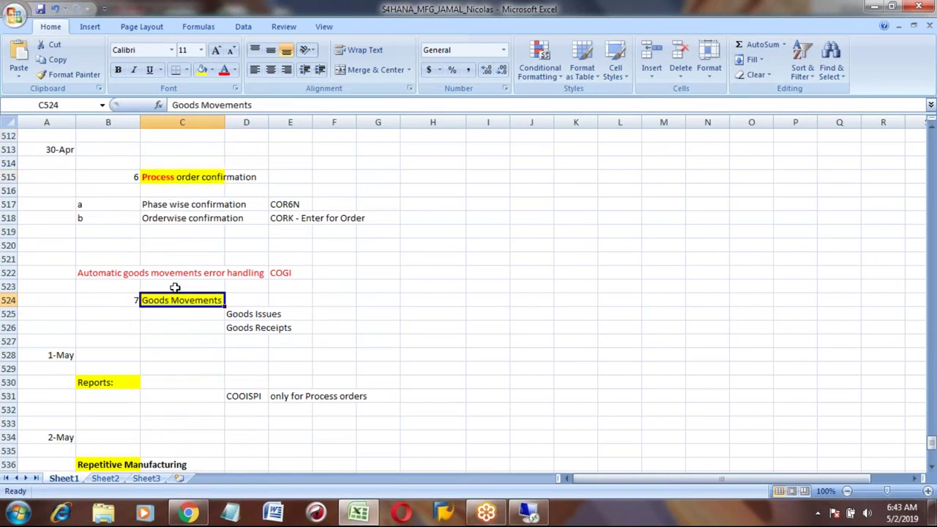
{"action": "left_click", "coordinate": [284, 300]}
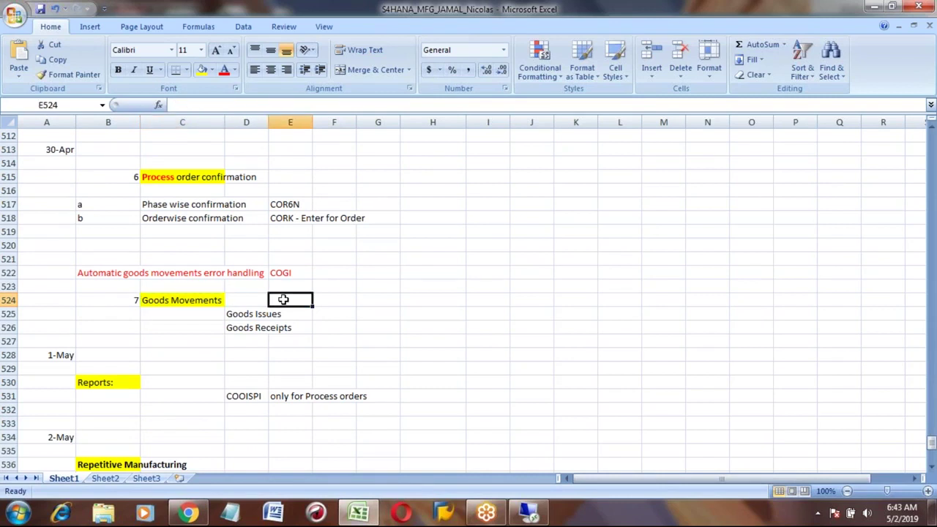
{"action": "type", "text": "MICO"}
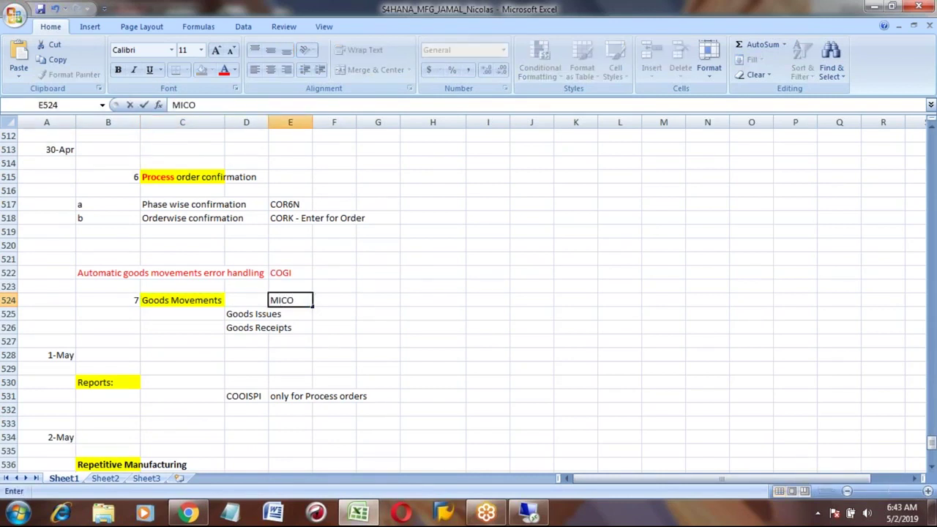
{"action": "key", "text": "Return"}
{"action": "key", "text": "Down"}
{"action": "key", "text": "Down"}
{"action": "key", "text": "Down"}
{"action": "key", "text": "Down"}
{"action": "key", "text": "Down"}
{"action": "key", "text": "Down"}
{"action": "key", "text": "Down"}
{"action": "key", "text": "Down"}
{"action": "key", "text": "Down"}
{"action": "key", "text": "Down"}
{"action": "key", "text": "Down"}
{"action": "key", "text": "Down"}
{"action": "key", "text": "Down"}
{"action": "key", "text": "Down"}
{"action": "key", "text": "Down"}
{"action": "key", "text": "Down"}
{"action": "key", "text": "Down"}
{"action": "key", "text": "Down"}
{"action": "key", "text": "Down"}
{"action": "key", "text": "Down"}
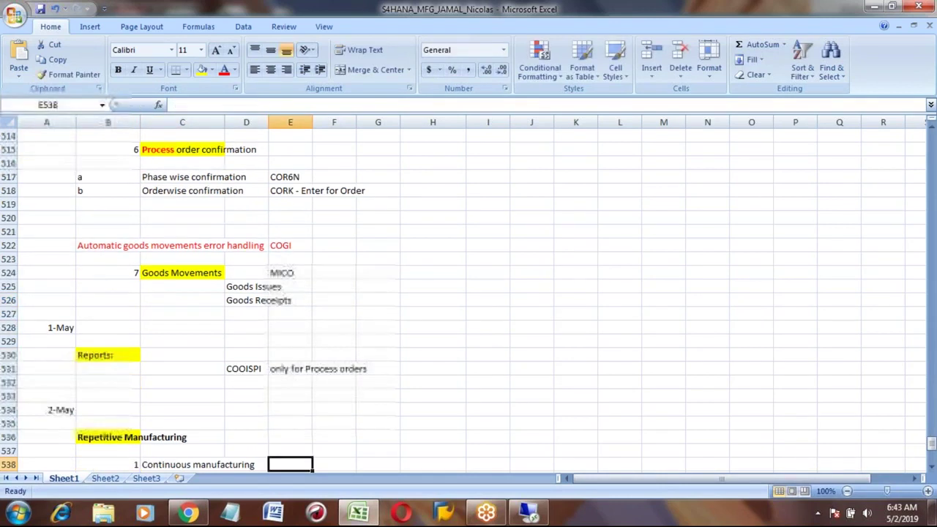
{"action": "key", "text": "Down"}
{"action": "key", "text": "Down"}
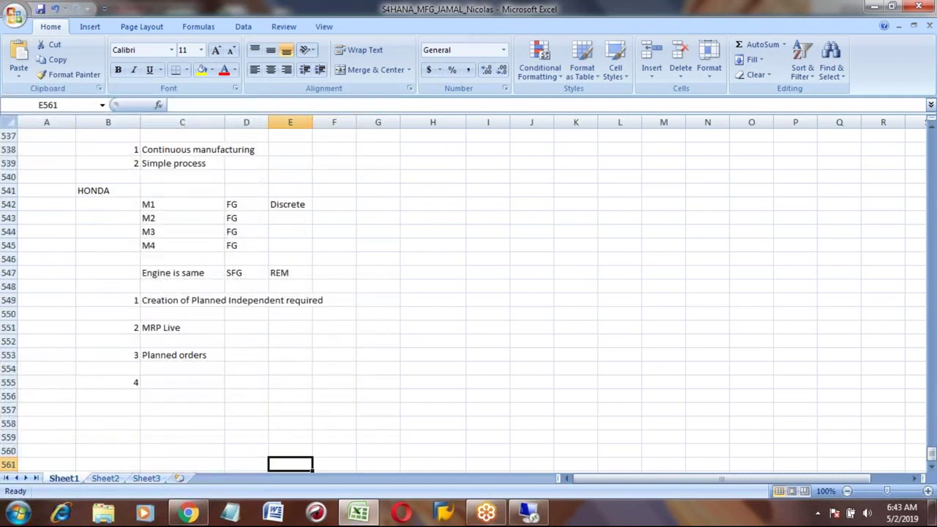
{"action": "left_click", "coordinate": [179, 385]}
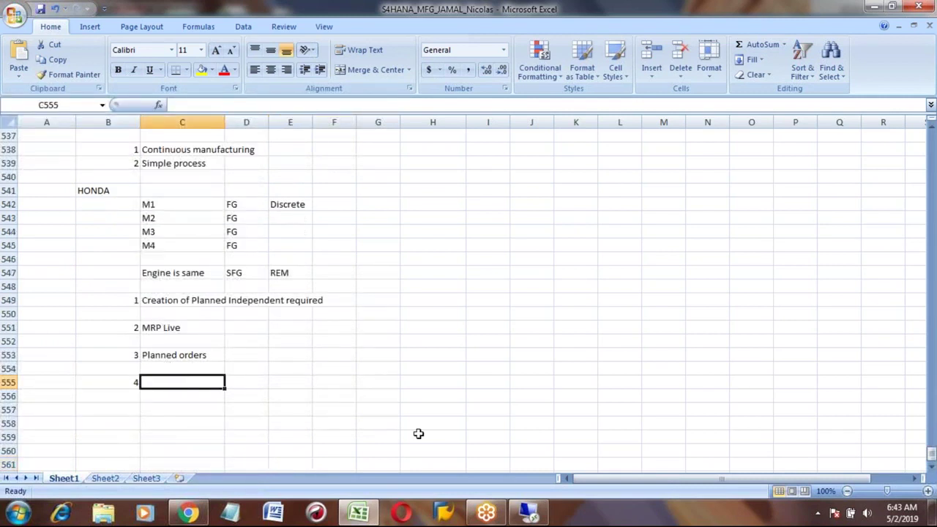
Run transaction segw in the SAP session for reference, then return to Excel.
{"action": "left_click", "coordinate": [528, 515]}
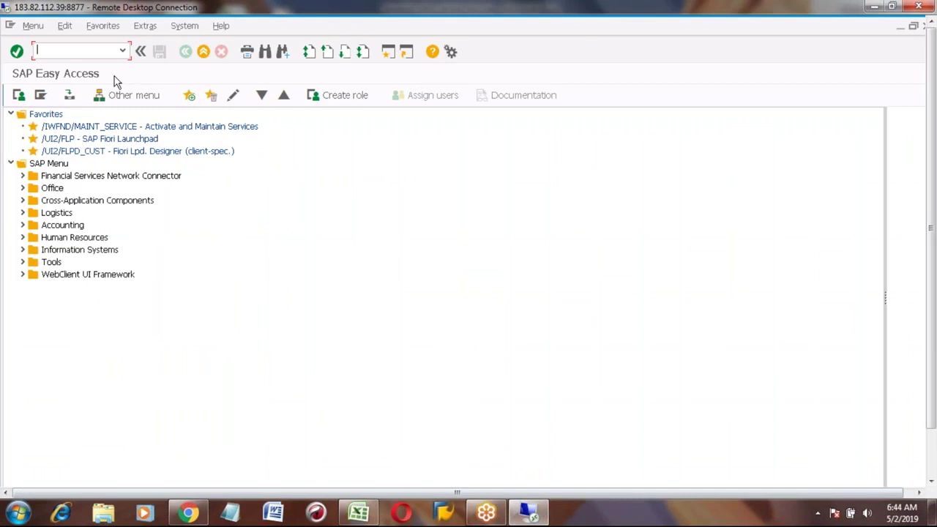
{"action": "type", "text": "segw"}
{"action": "key", "text": "Return"}
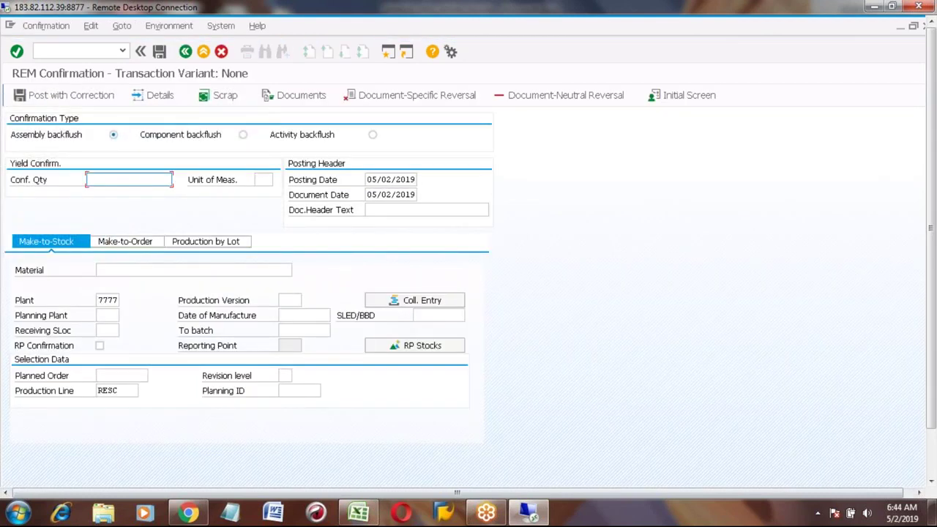
{"action": "left_click", "coordinate": [358, 513]}
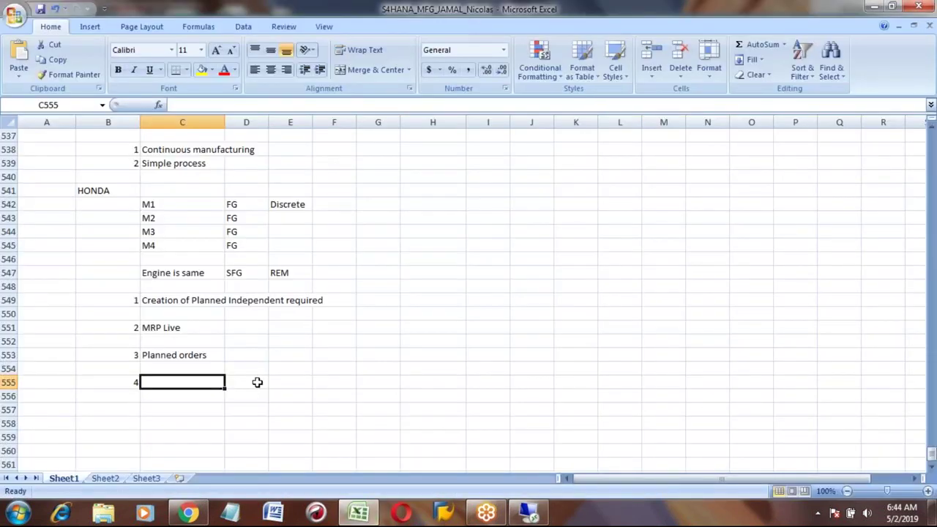
Enter step 4 as 'REM confirmation (Planned order confirmation, GI & GR)' in C555.
{"action": "type", "text": "REM co"}
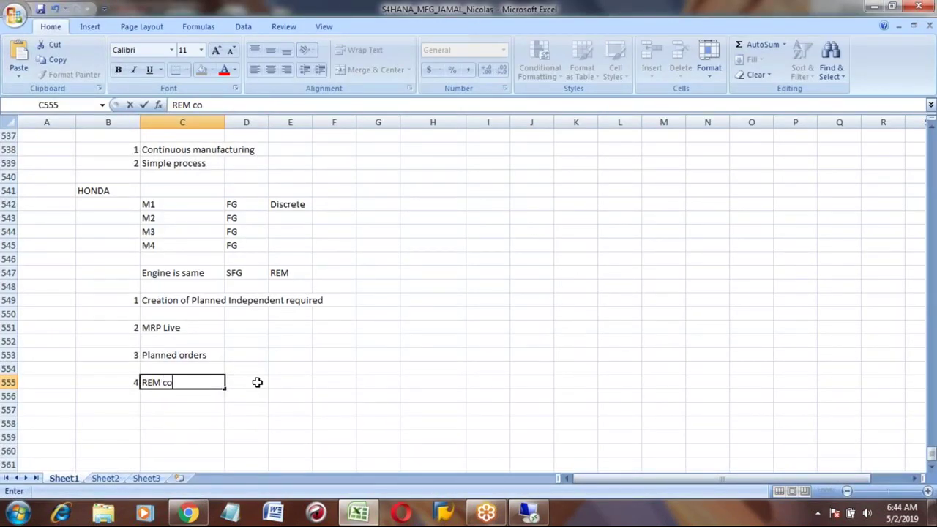
{"action": "type", "text": "nfirmation"}
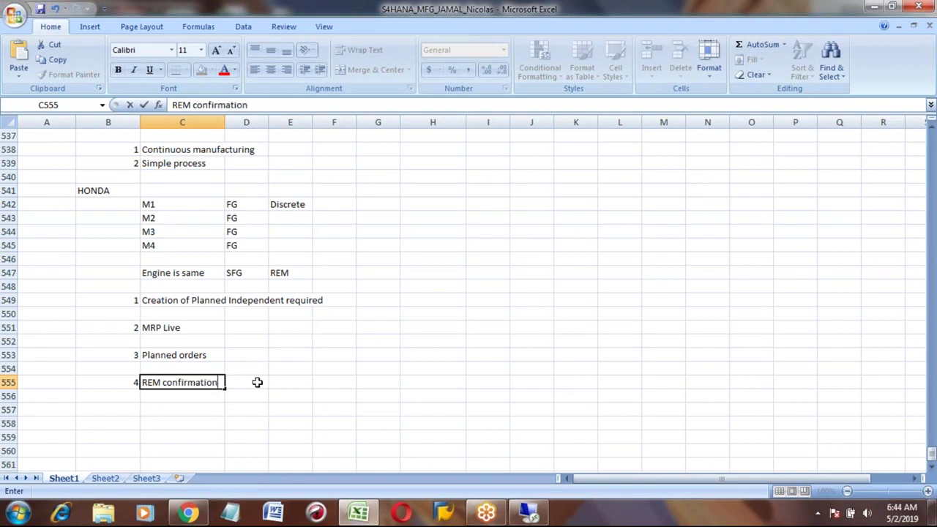
{"action": "type", "text": " ( Planned order confirmt"}
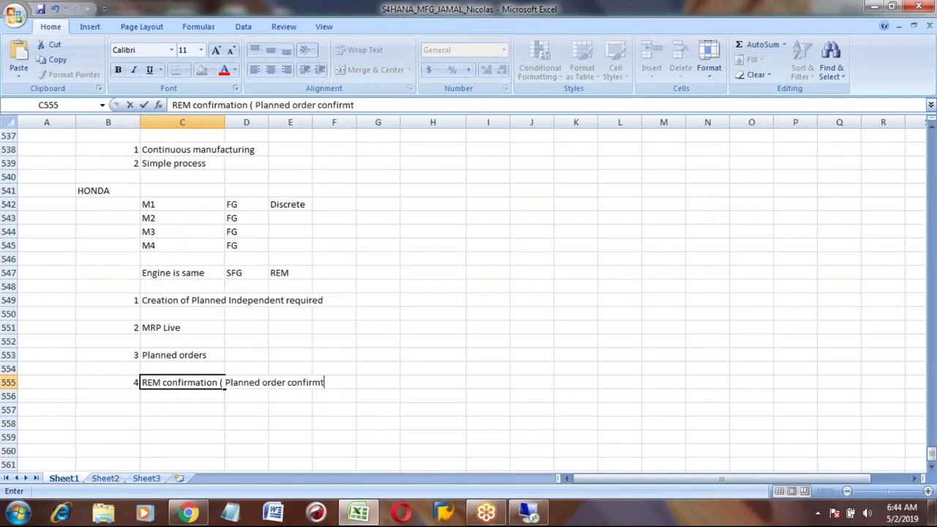
{"action": "key", "text": "BackSpace"}
{"action": "type", "text": "ation, GI & G"}
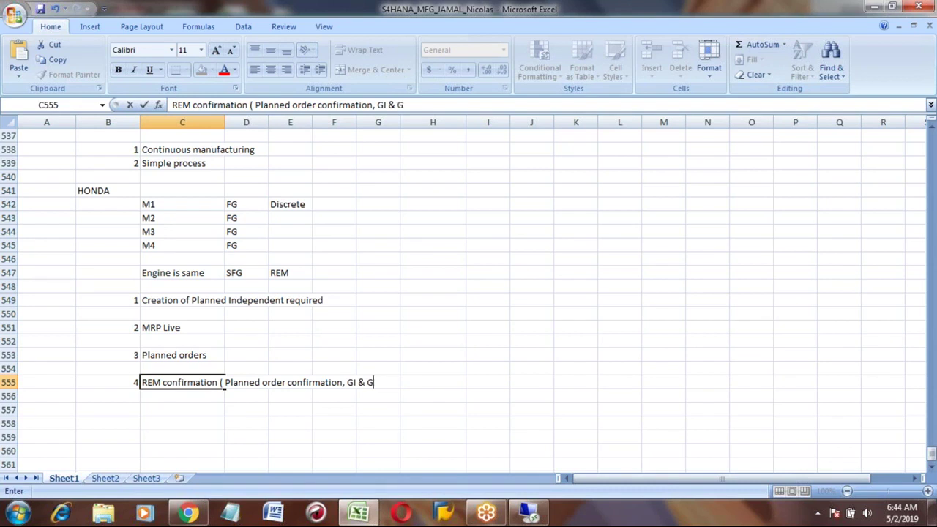
{"action": "type", "text": "R)"}
{"action": "key", "text": "Return"}
{"action": "left_click", "coordinate": [182, 382]}
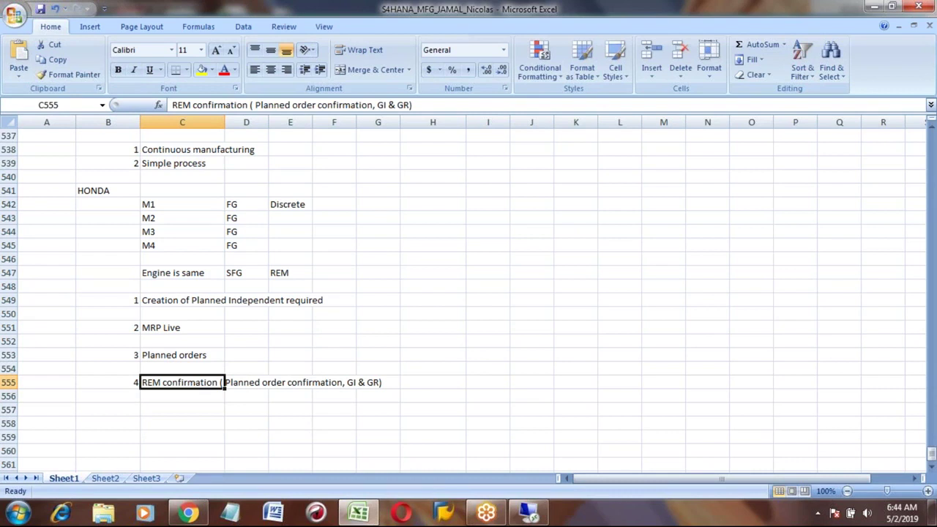
{"action": "key", "text": "Up"}
{"action": "key", "text": "Up"}
{"action": "key", "text": "Up"}
{"action": "key", "text": "Up"}
{"action": "key", "text": "Up"}
{"action": "key", "text": "Up"}
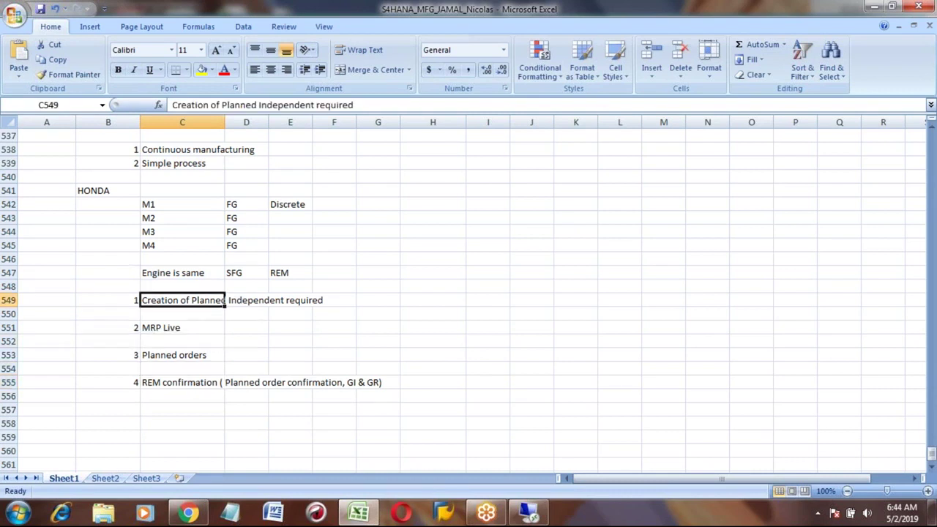
{"action": "key", "text": "shift+Down"}
{"action": "key", "text": "shift+Down"}
{"action": "key", "text": "shift+Down"}
{"action": "key", "text": "shift+Down"}
{"action": "key", "text": "shift+Down"}
{"action": "key", "text": "shift+Down"}
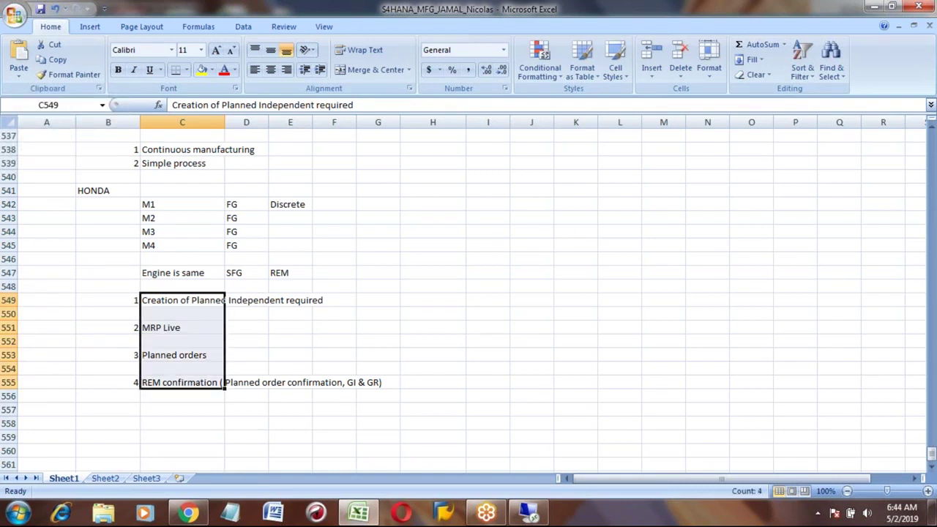
{"action": "key", "text": "Down"}
{"action": "key", "text": "Down"}
{"action": "key", "text": "Down"}
{"action": "key", "text": "Down"}
{"action": "key", "text": "Down"}
{"action": "key", "text": "Down"}
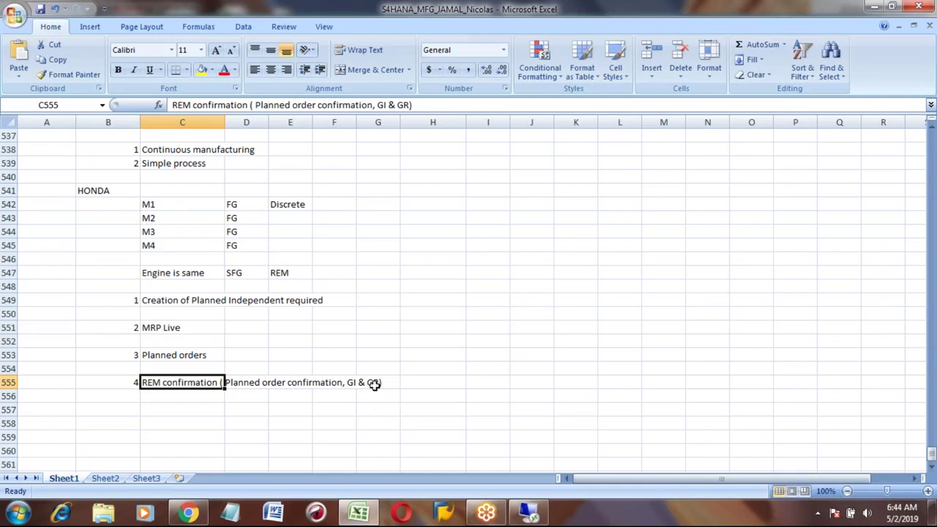
Add step 5 with number 5 in B557 and 'Stock verification' in C557.
{"action": "key", "text": "Down"}
{"action": "key", "text": "Down"}
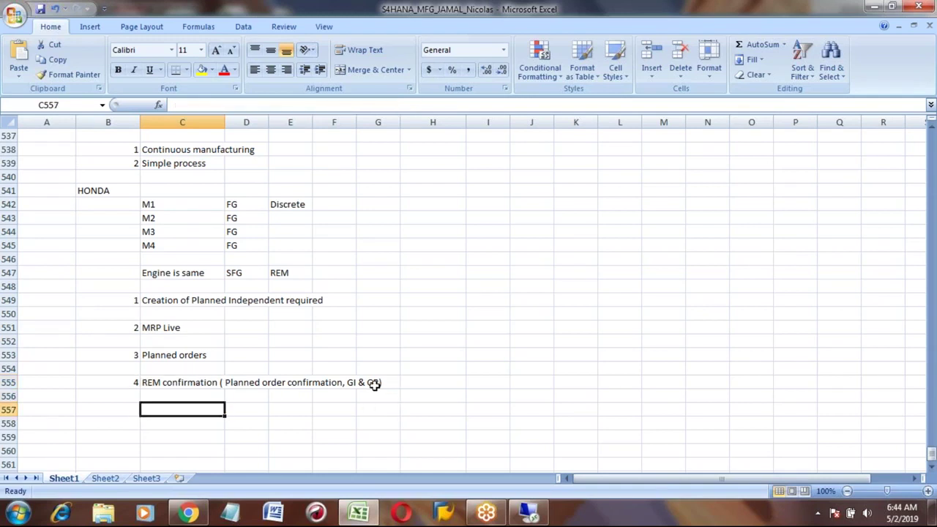
{"action": "key", "text": "Left"}
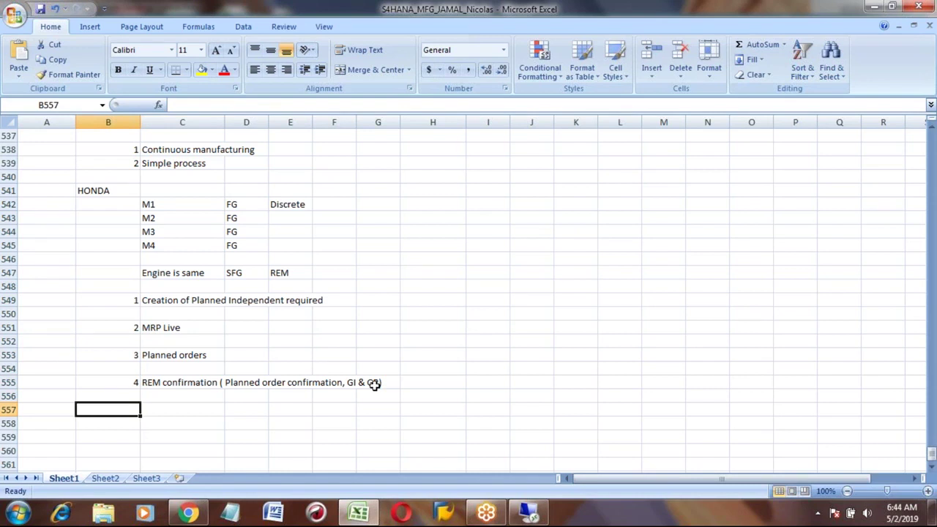
{"action": "type", "text": "5"}
{"action": "key", "text": "Tab"}
{"action": "type", "text": "Stock"}
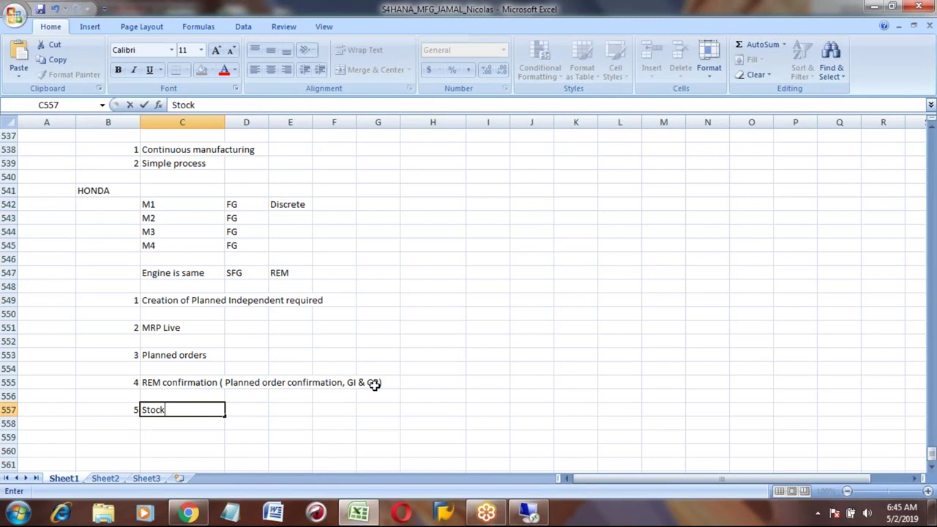
{"action": "type", "text": "verification"}
{"action": "key", "text": "Return"}
{"action": "key", "text": "Up"}
{"action": "key", "text": "Up"}
{"action": "key", "text": "Up"}
{"action": "key", "text": "Up"}
{"action": "key", "text": "Up"}
{"action": "key", "text": "Up"}
{"action": "key", "text": "Up"}
{"action": "key", "text": "Up"}
{"action": "key", "text": "Up"}
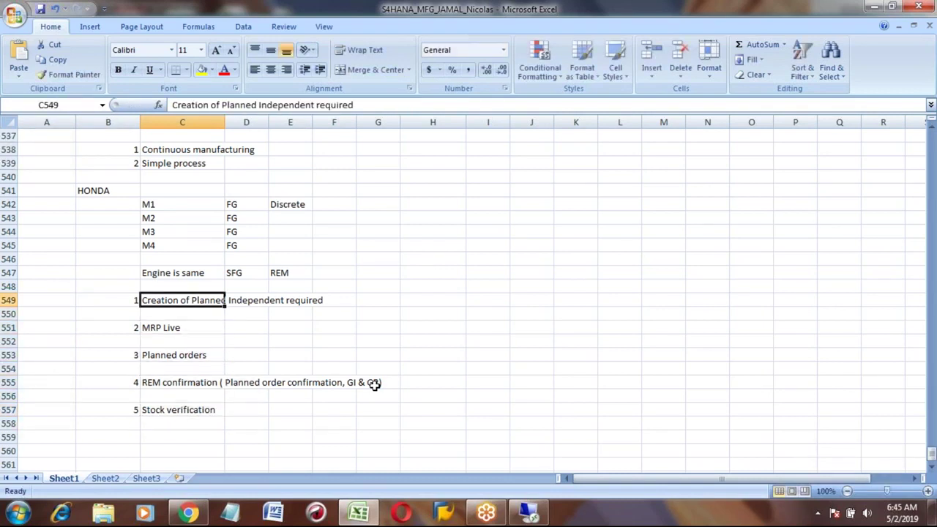
{"action": "key", "text": "shift+Down"}
{"action": "key", "text": "shift+Down"}
{"action": "key", "text": "shift+Down"}
{"action": "key", "text": "shift+Down"}
{"action": "key", "text": "shift+Down"}
{"action": "key", "text": "shift+Down"}
{"action": "key", "text": "shift+Down"}
{"action": "key", "text": "shift+Down"}
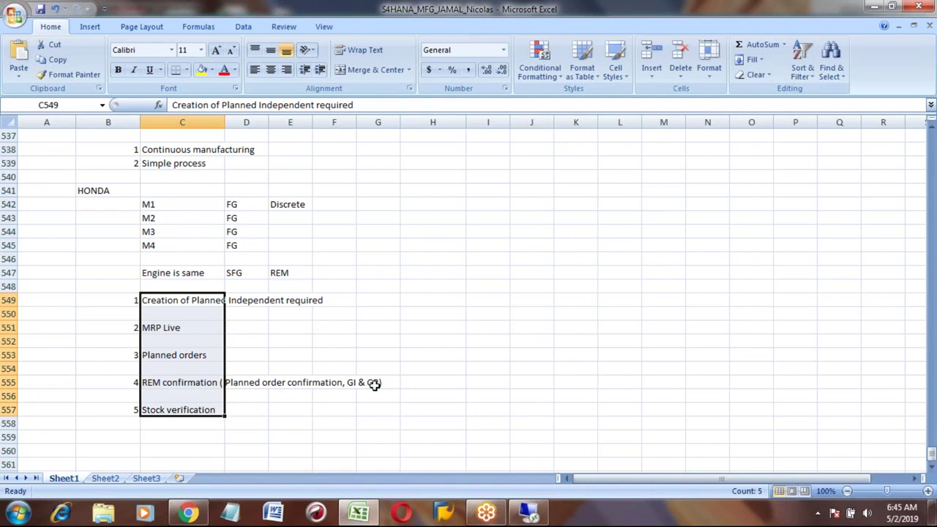
{"action": "key", "text": "Right"}
{"action": "key", "text": "Right"}
{"action": "key", "text": "Right"}
{"action": "key", "text": "Right"}
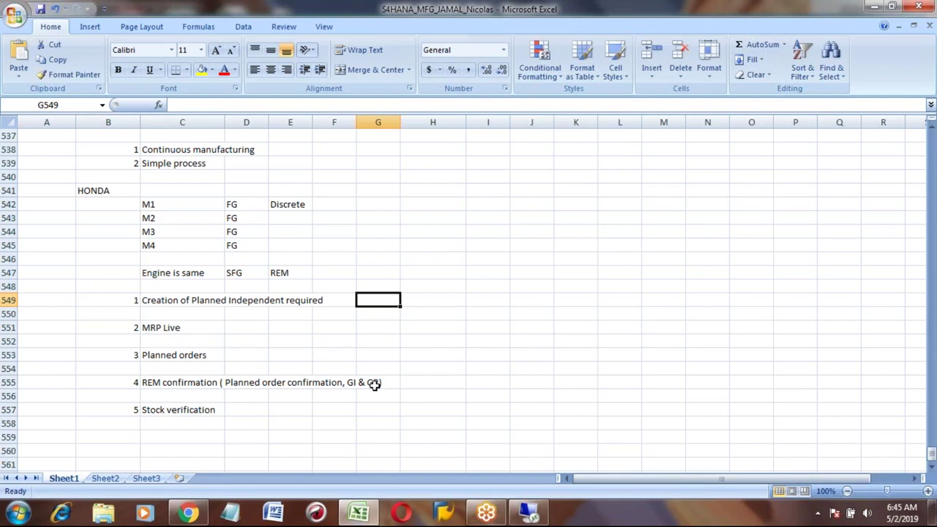
Enter transaction codes MD61, MD01N and MD04/MD13 beside the first three steps.
{"action": "type", "text": "MD"}
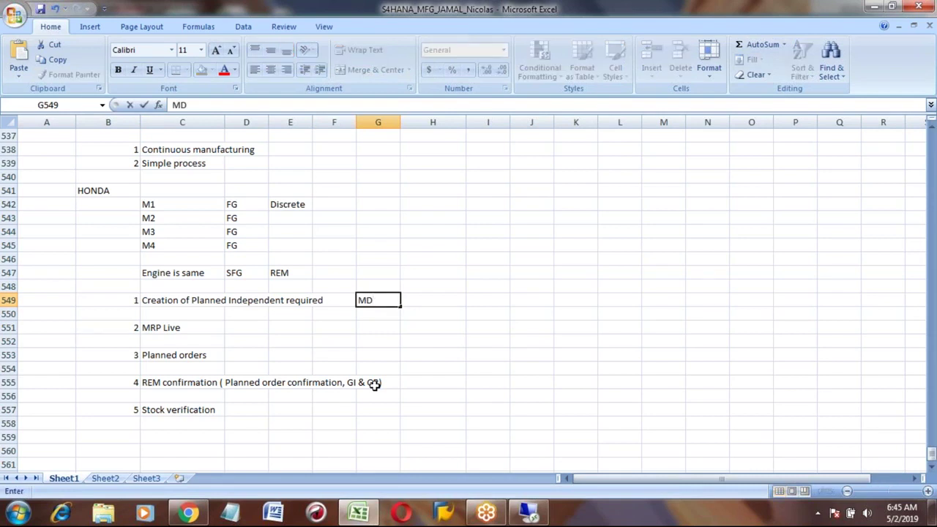
{"action": "type", "text": "61"}
{"action": "key", "text": "Return"}
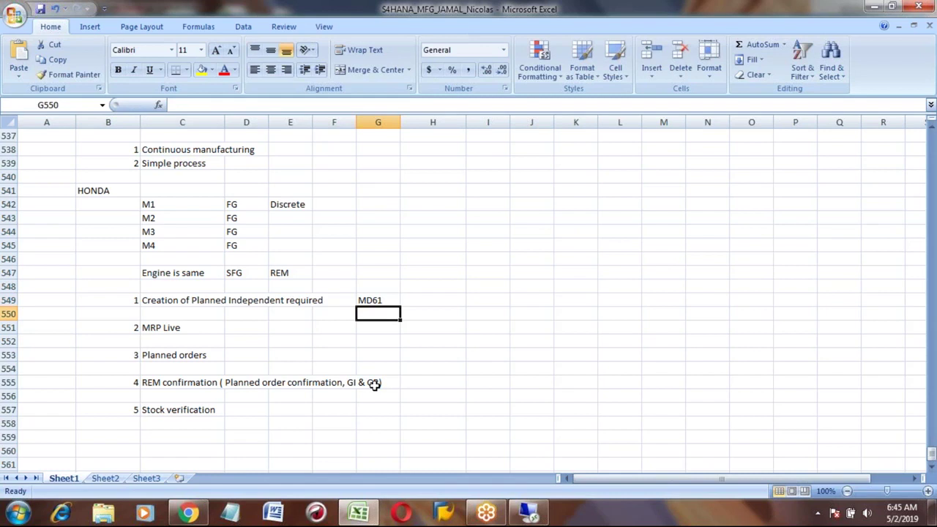
{"action": "key", "text": "Down"}
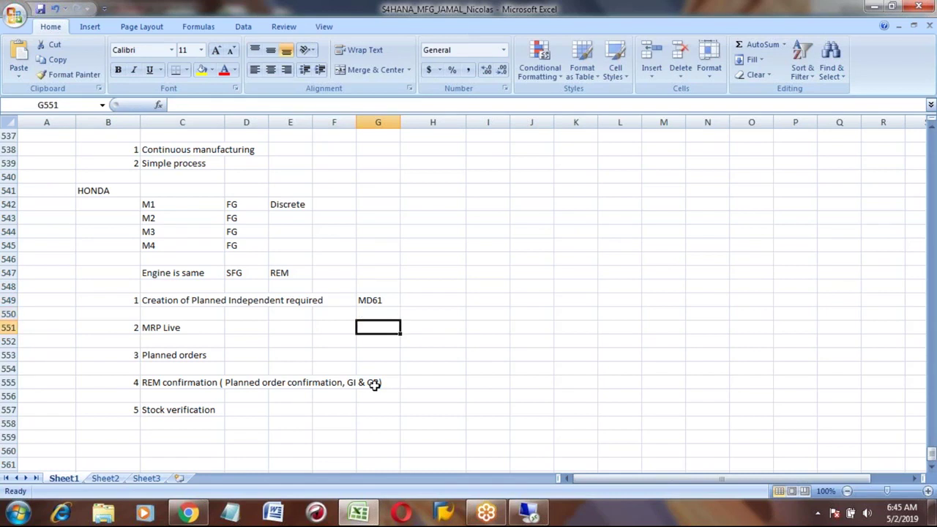
{"action": "type", "text": "MD01N"}
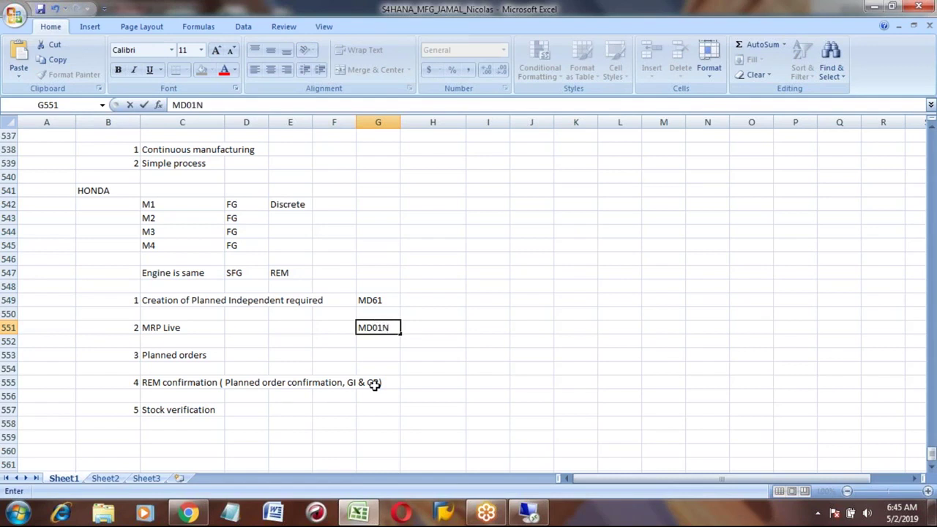
{"action": "key", "text": "Return"}
{"action": "key", "text": "Down"}
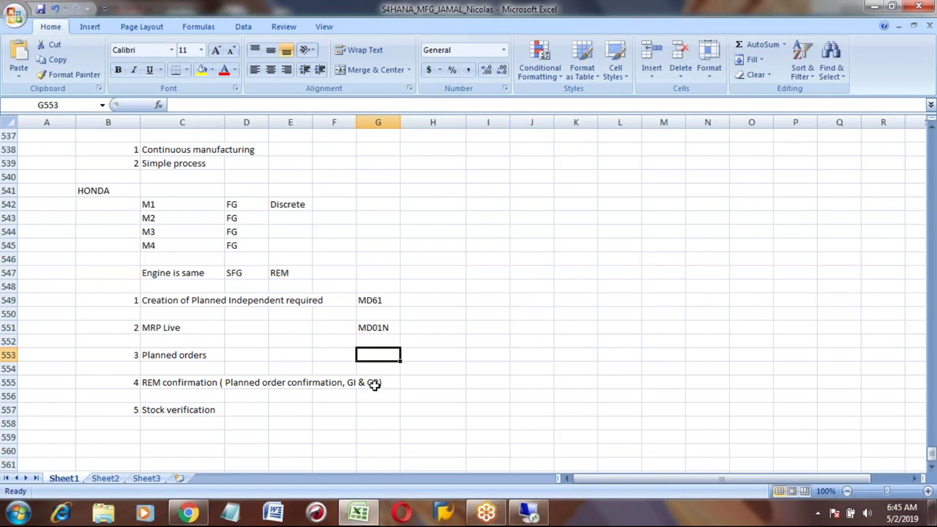
{"action": "type", "text": "MD04"}
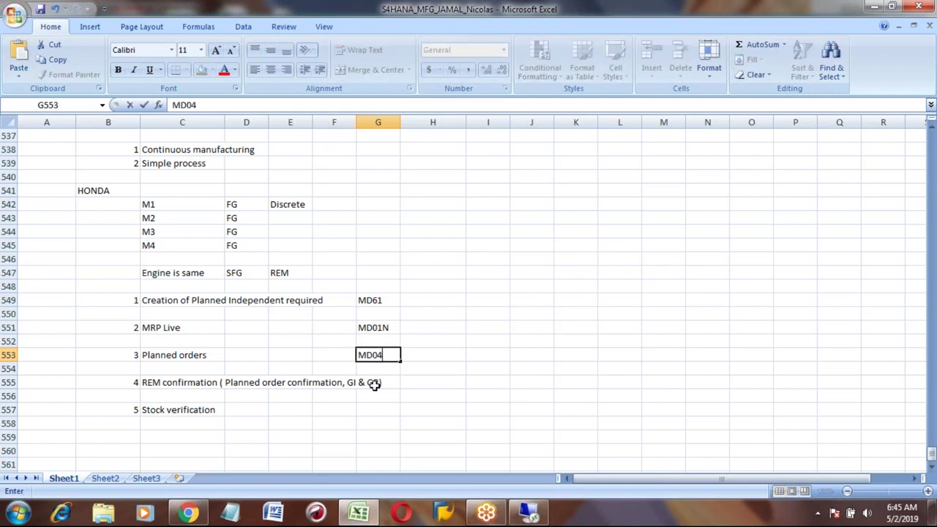
{"action": "left_click", "coordinate": [172, 105]}
{"action": "key", "text": "Right"}
{"action": "key", "text": "Right"}
{"action": "key", "text": "Right"}
{"action": "key", "text": "Right"}
{"action": "type", "text": "/MD"}
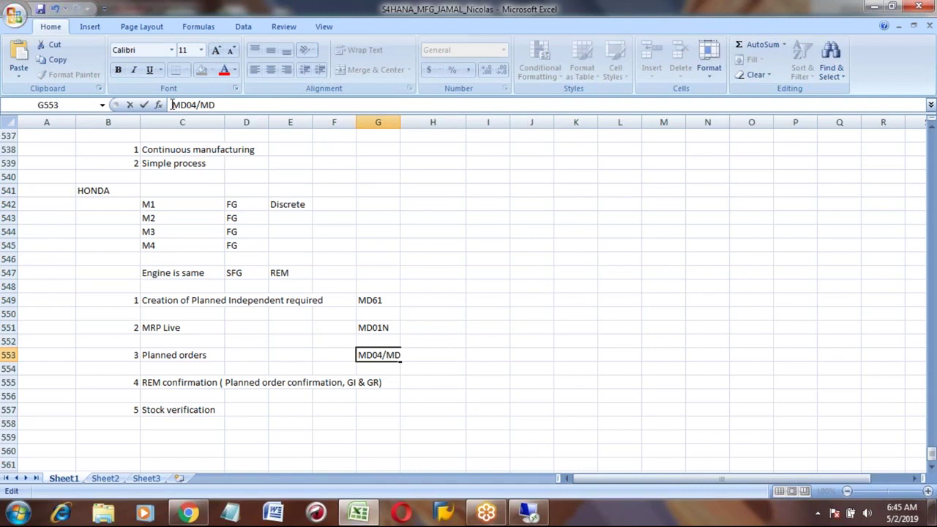
{"action": "type", "text": "13"}
{"action": "key", "text": "Return"}
Prefix the Planned orders step with 'Display'.
{"action": "key", "text": "Up"}
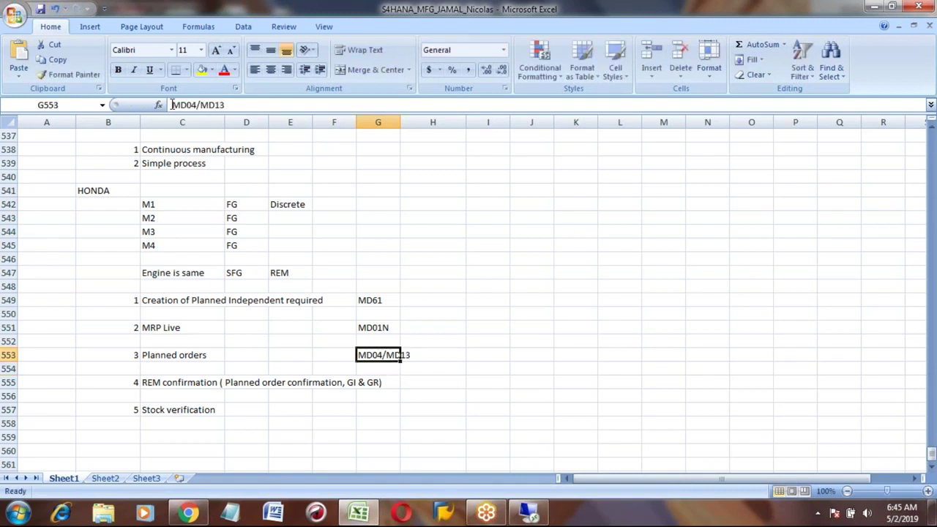
{"action": "key", "text": "Left"}
{"action": "key", "text": "Left"}
{"action": "key", "text": "Left"}
{"action": "key", "text": "Left"}
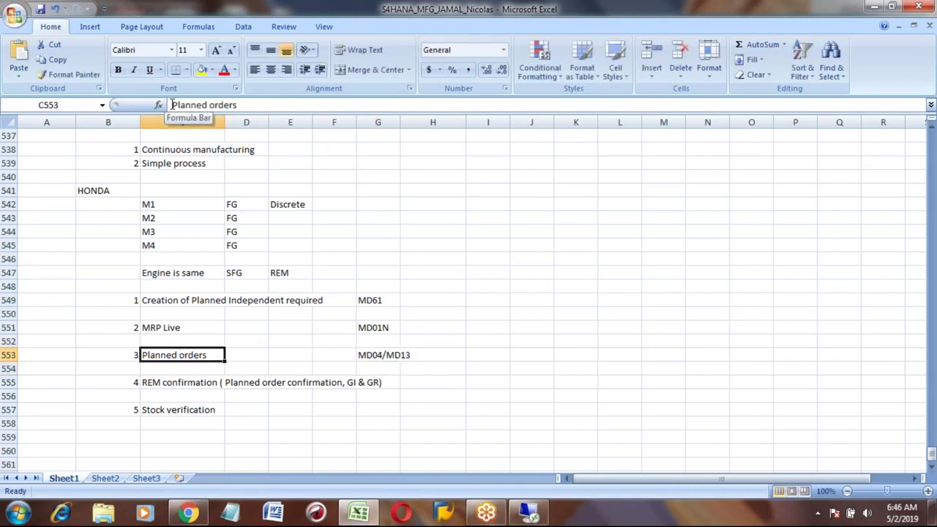
{"action": "left_click", "coordinate": [171, 104]}
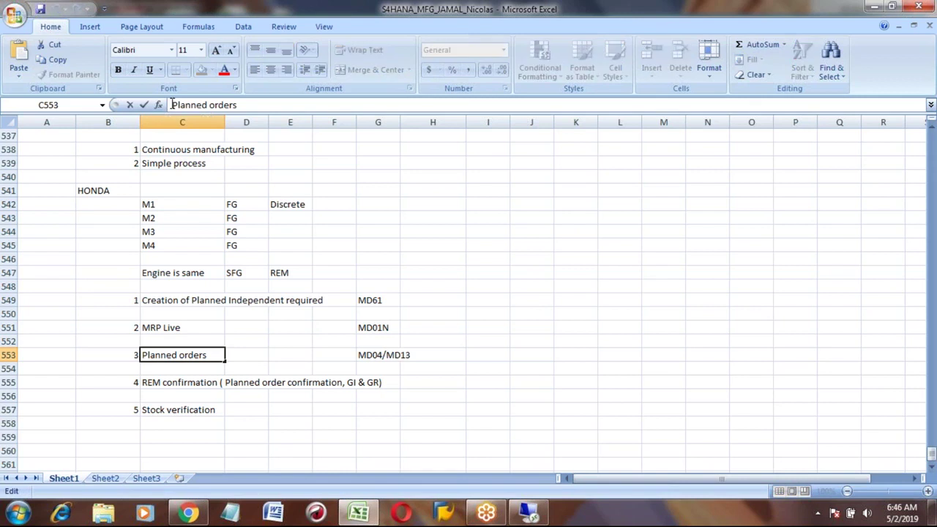
{"action": "type", "text": "D"}
{"action": "key", "text": "BackSpace"}
{"action": "type", "text": "Display"}
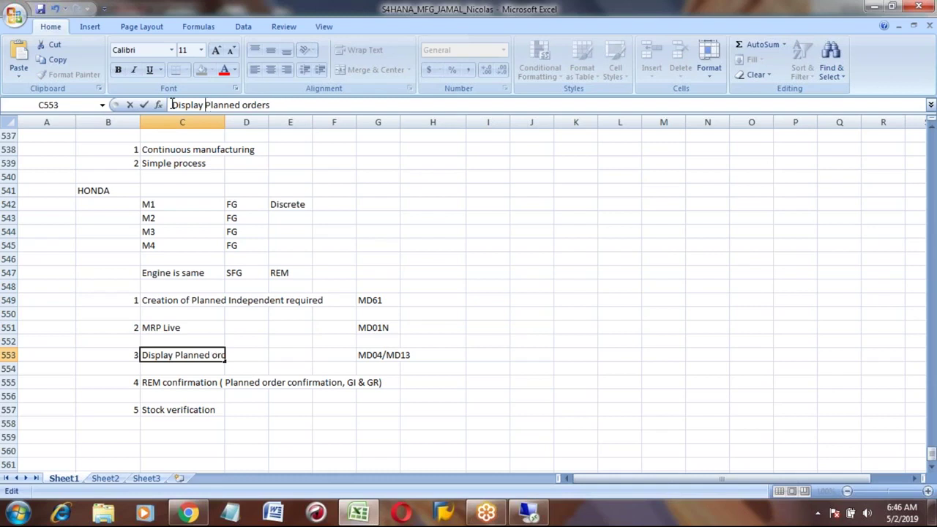
{"action": "key", "text": "Return"}
Enter MFBF beside the REM confirmation step in G555.
{"action": "key", "text": "Down"}
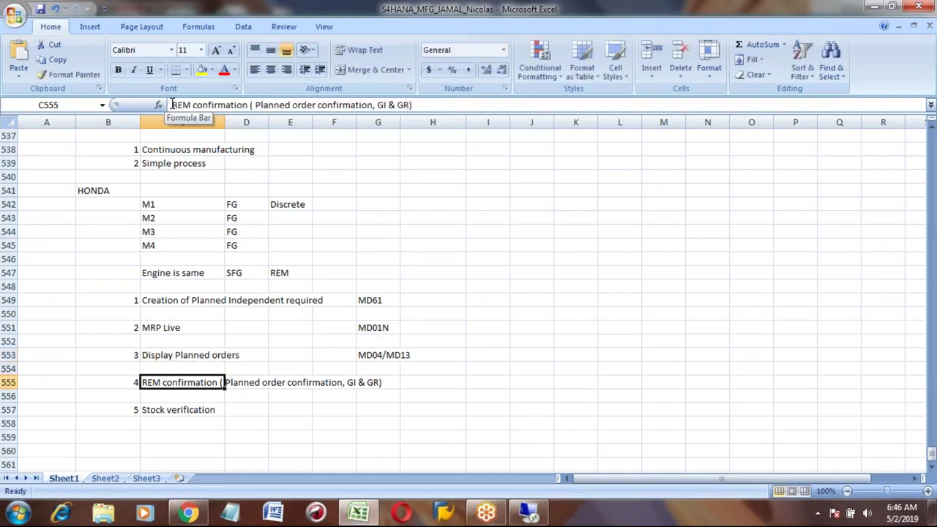
{"action": "key", "text": "Right"}
{"action": "key", "text": "Right"}
{"action": "key", "text": "Right"}
{"action": "key", "text": "Right"}
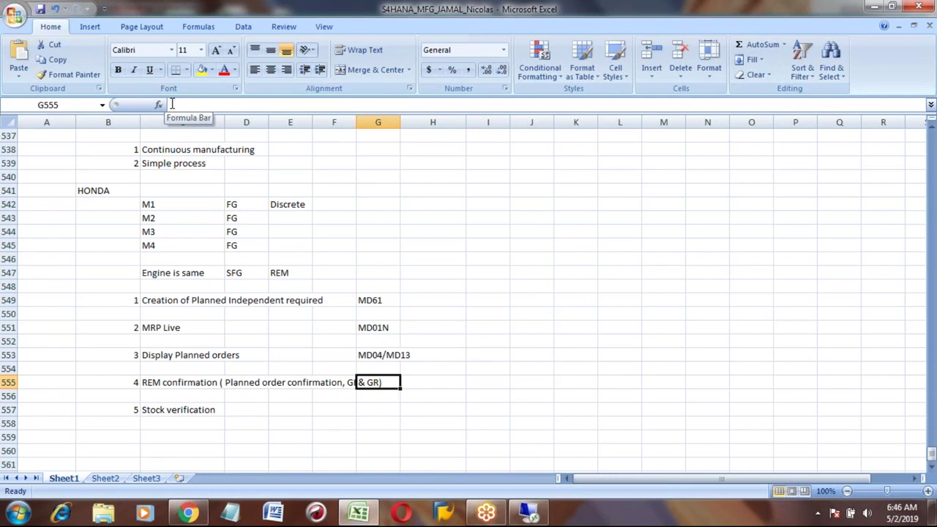
{"action": "type", "text": "MFBA"}
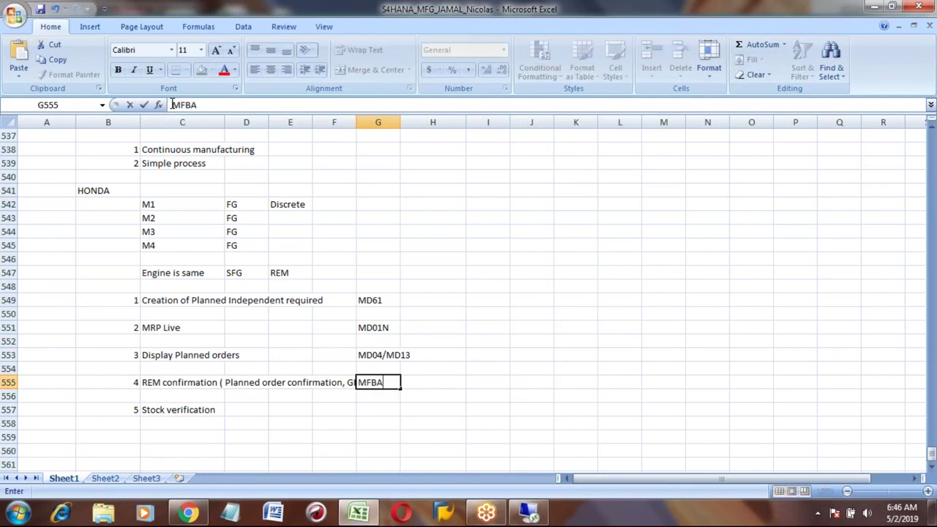
{"action": "key", "text": "BackSpace"}
{"action": "type", "text": "F"}
{"action": "key", "text": "Return"}
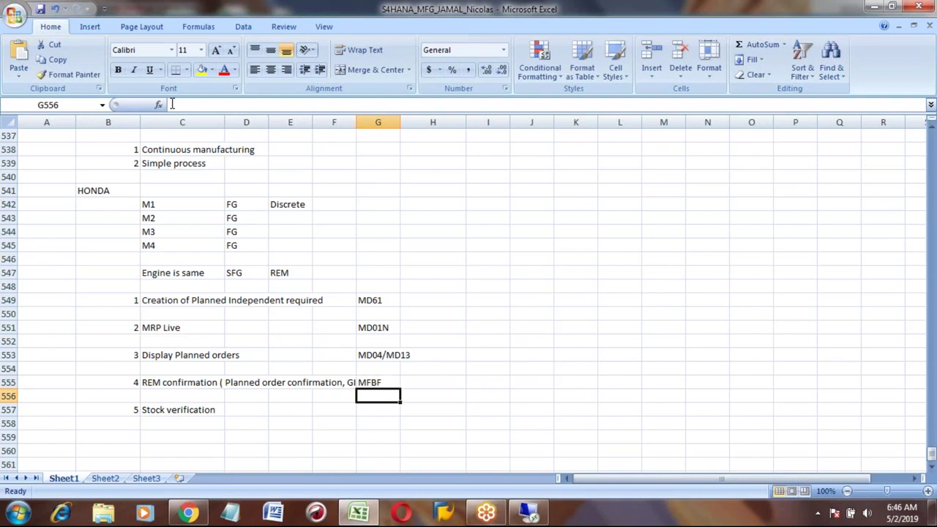
Enter MMBE beside Stock verification in G557.
{"action": "key", "text": "Down"}
{"action": "key", "text": "Up"}
{"action": "key", "text": "Up"}
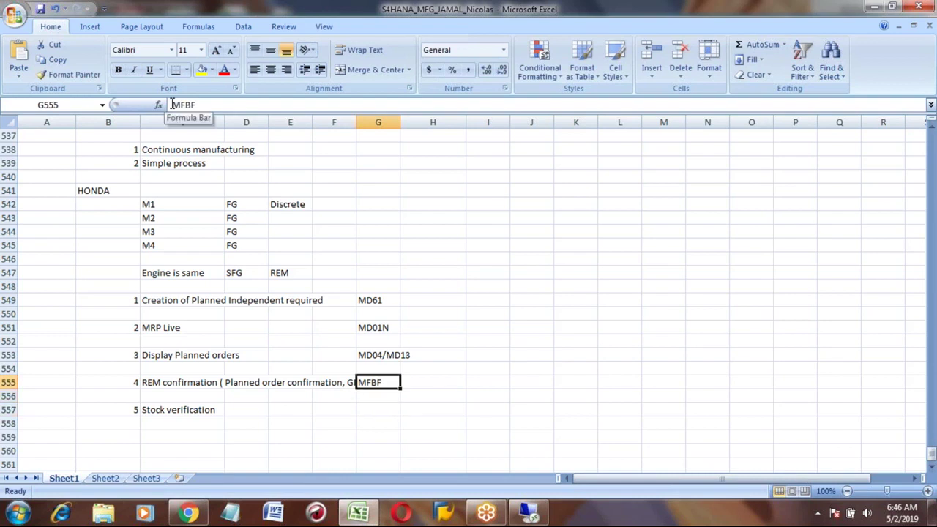
{"action": "key", "text": "Down"}
{"action": "key", "text": "Down"}
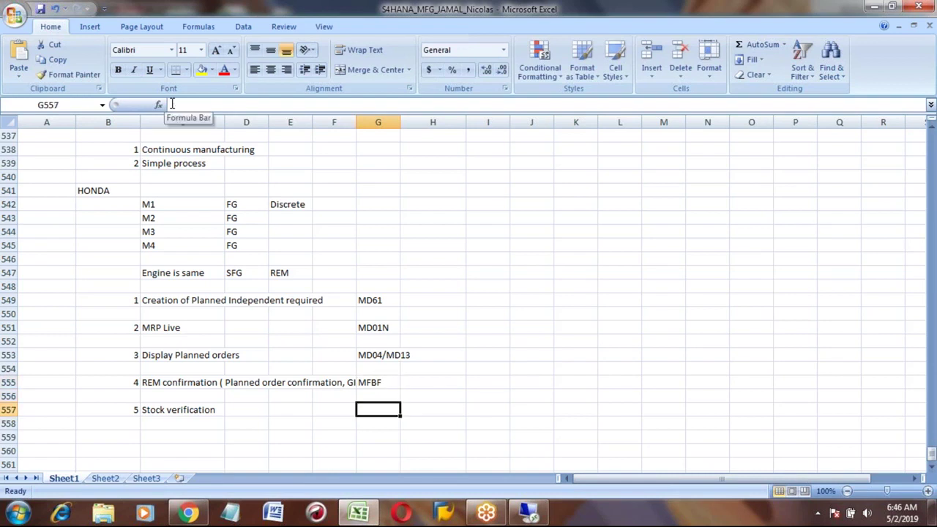
{"action": "type", "text": "MMBE"}
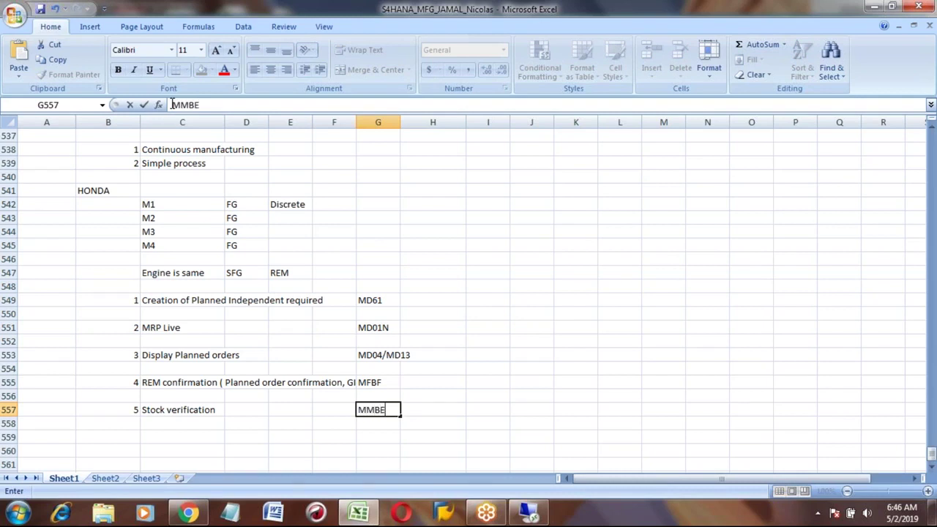
{"action": "key", "text": "Return"}
{"action": "key", "text": "Up"}
{"action": "key", "text": "Up"}
{"action": "key", "text": "Up"}
{"action": "key", "text": "Up"}
{"action": "key", "text": "Up"}
{"action": "key", "text": "Up"}
{"action": "key", "text": "Up"}
{"action": "key", "text": "Up"}
{"action": "key", "text": "Up"}
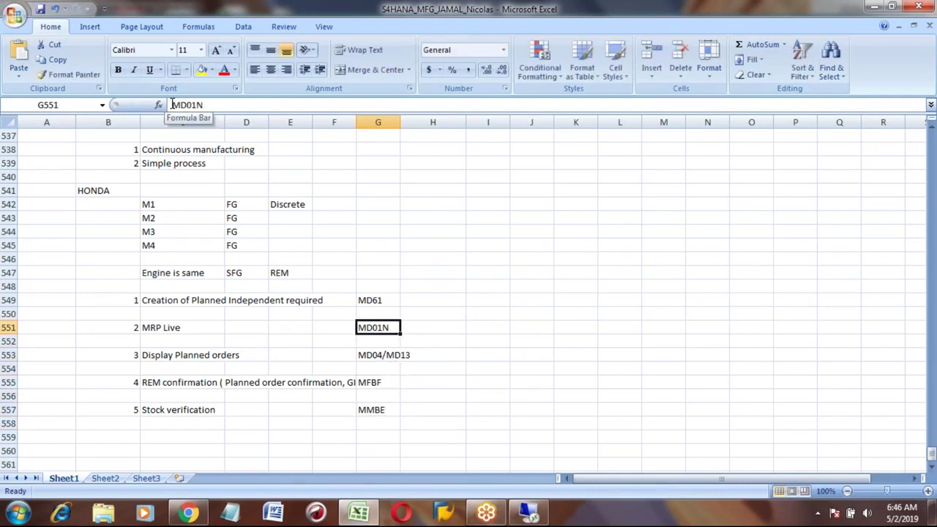
{"action": "key", "text": "Left"}
{"action": "key", "text": "Left"}
{"action": "key", "text": "Left"}
{"action": "key", "text": "Left"}
{"action": "key", "text": "Left"}
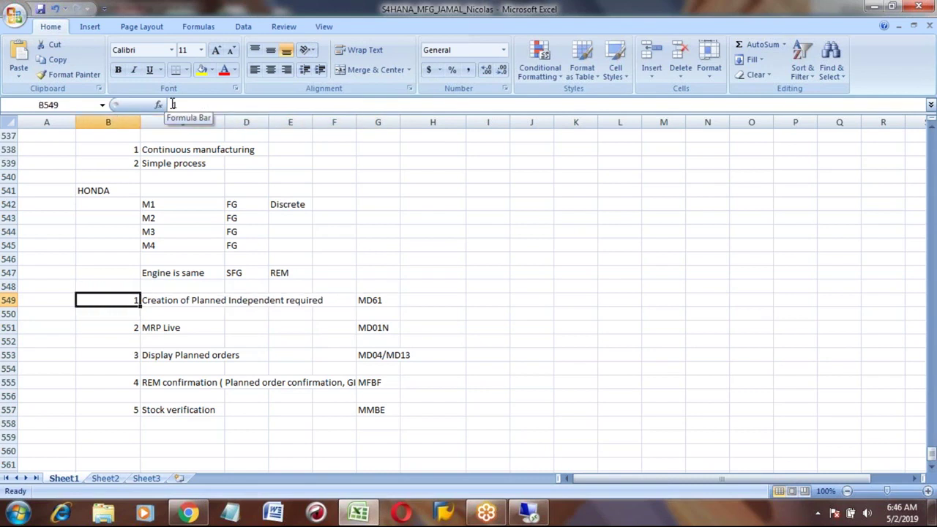
Label B548 'Process Steps:' and give it a yellow fill.
{"action": "key", "text": "Up"}
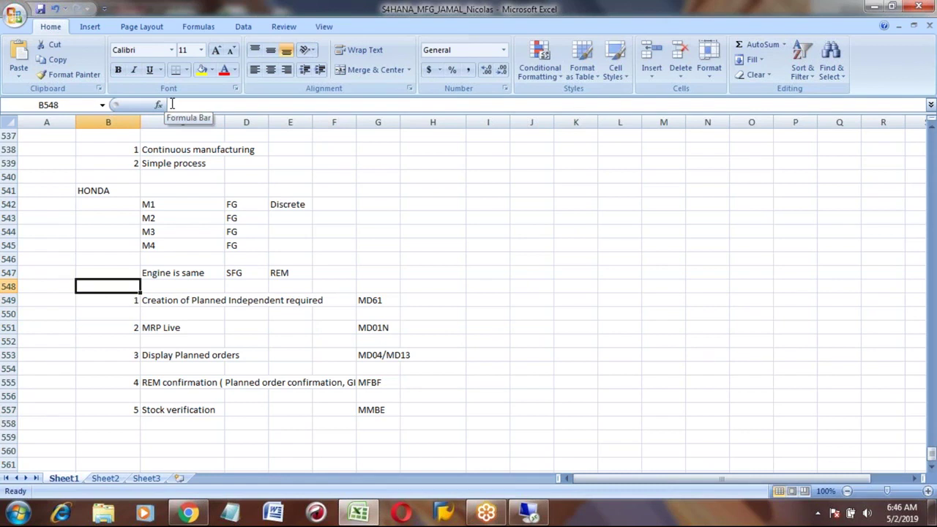
{"action": "type", "text": "Proce"}
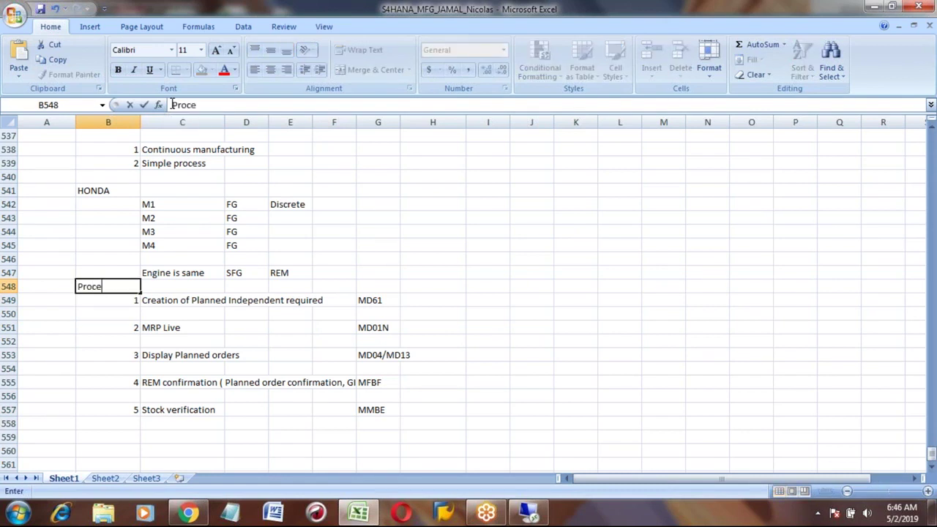
{"action": "type", "text": "ss Steps:"}
{"action": "key", "text": "Return"}
{"action": "key", "text": "Up"}
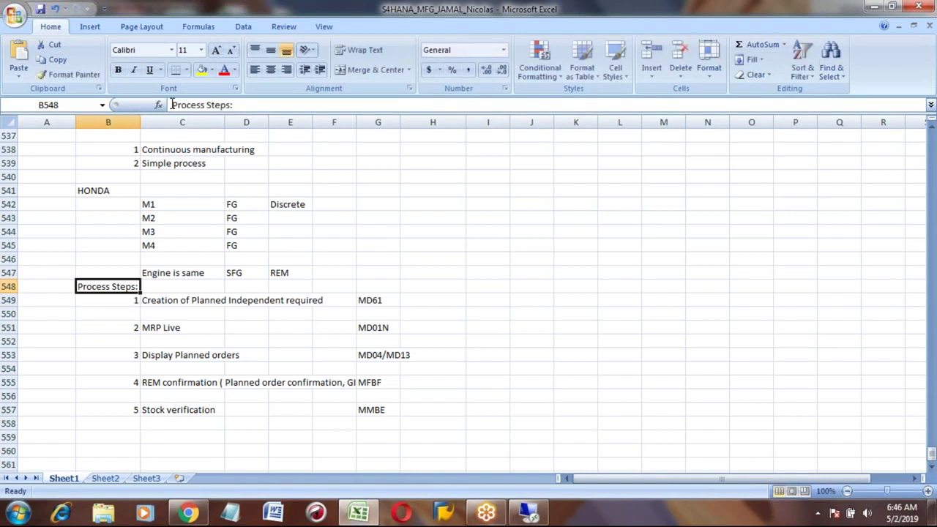
{"action": "left_click", "coordinate": [201, 70]}
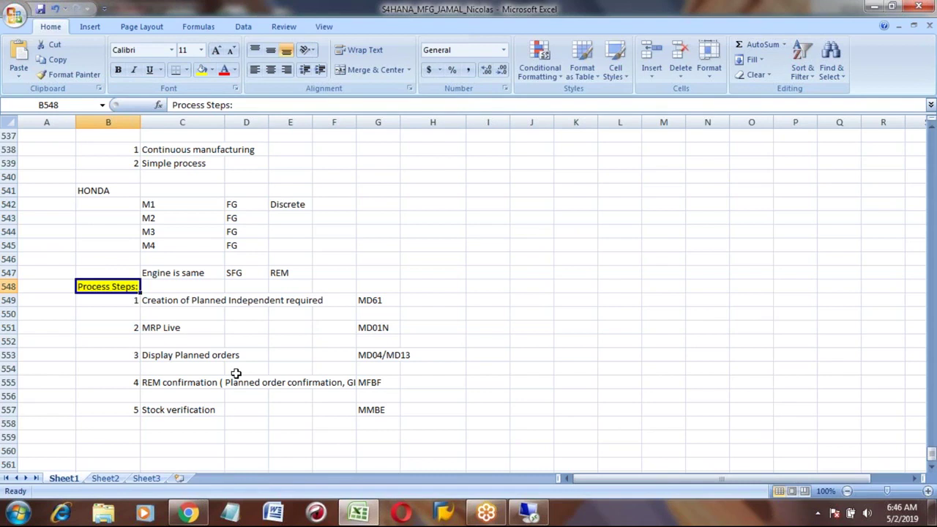
{"action": "key", "text": "Down"}
{"action": "key", "text": "Down"}
{"action": "key", "text": "Down"}
{"action": "key", "text": "Down"}
{"action": "key", "text": "Down"}
{"action": "key", "text": "Down"}
{"action": "key", "text": "Down"}
{"action": "key", "text": "Down"}
{"action": "key", "text": "Down"}
{"action": "key", "text": "Down"}
{"action": "key", "text": "Down"}
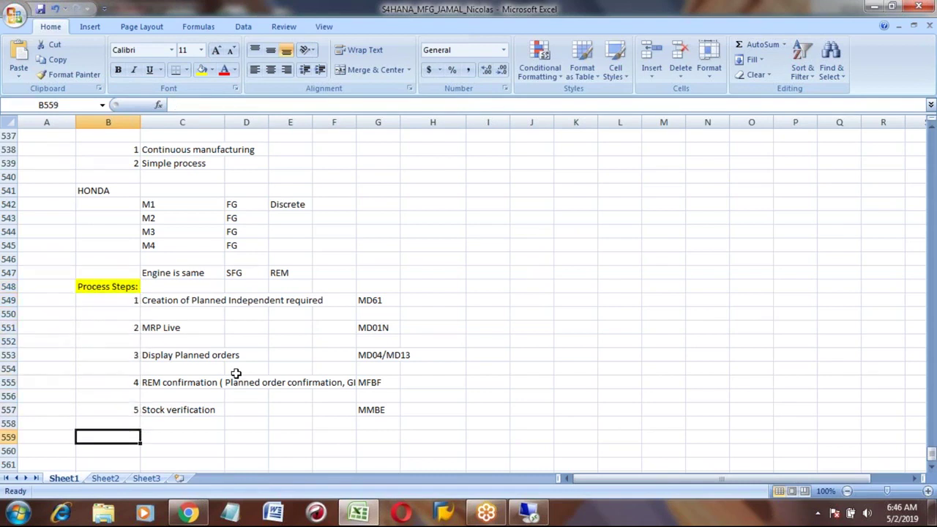
{"action": "key", "text": "Down"}
{"action": "key", "text": "Down"}
{"action": "key", "text": "Down"}
{"action": "key", "text": "Down"}
{"action": "key", "text": "Down"}
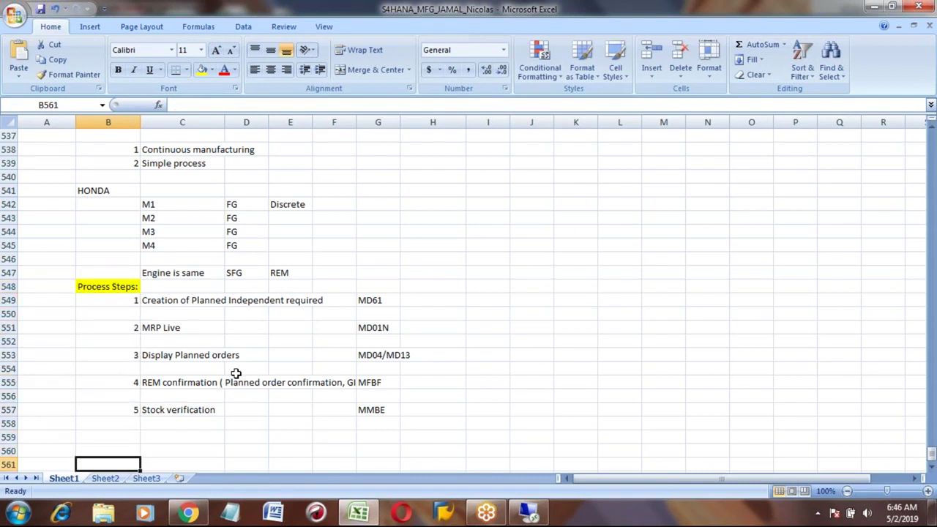
{"action": "key", "text": "Up"}
{"action": "key", "text": "Up"}
{"action": "key", "text": "Up"}
{"action": "key", "text": "Up"}
{"action": "key", "text": "Up"}
{"action": "key", "text": "Up"}
{"action": "key", "text": "Up"}
{"action": "key", "text": "Up"}
{"action": "key", "text": "Up"}
{"action": "key", "text": "Up"}
{"action": "key", "text": "Up"}
{"action": "key", "text": "Up"}
{"action": "key", "text": "Up"}
{"action": "key", "text": "Up"}
{"action": "key", "text": "Up"}
{"action": "key", "text": "Up"}
{"action": "key", "text": "Up"}
{"action": "key", "text": "Up"}
{"action": "key", "text": "Up"}
{"action": "key", "text": "Up"}
{"action": "key", "text": "Up"}
{"action": "key", "text": "Up"}
{"action": "key", "text": "Up"}
{"action": "key", "text": "Up"}
{"action": "key", "text": "Up"}
{"action": "key", "text": "Up"}
{"action": "key", "text": "Up"}
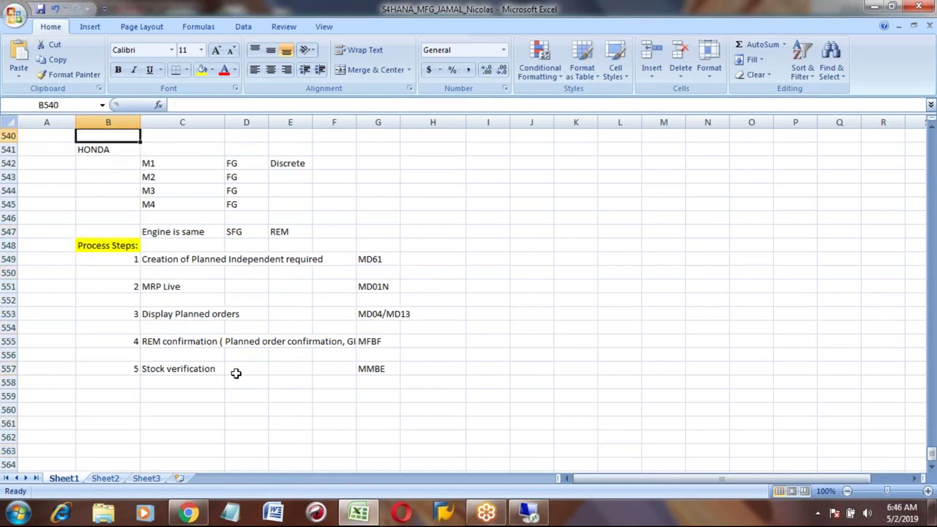
Enter 3 as the next list number in B540.
{"action": "key", "text": "Down"}
{"action": "key", "text": "Down"}
{"action": "key", "text": "Down"}
{"action": "key", "text": "Down"}
{"action": "key", "text": "Down"}
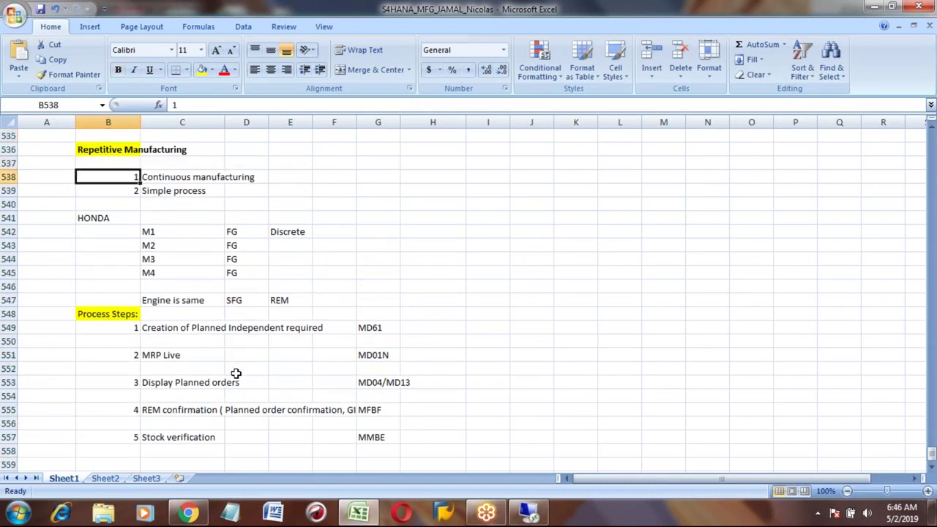
{"action": "type", "text": "3"}
{"action": "key", "text": "Tab"}
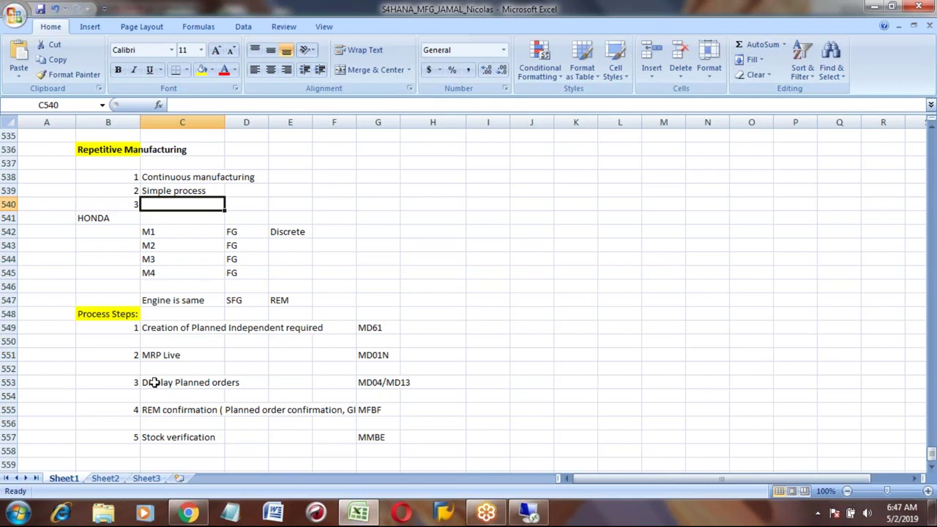
Insert a blank row above the HONDA row, then review the list and engine-note cells.
{"action": "left_click", "coordinate": [10, 217]}
{"action": "right_click", "coordinate": [10, 217]}
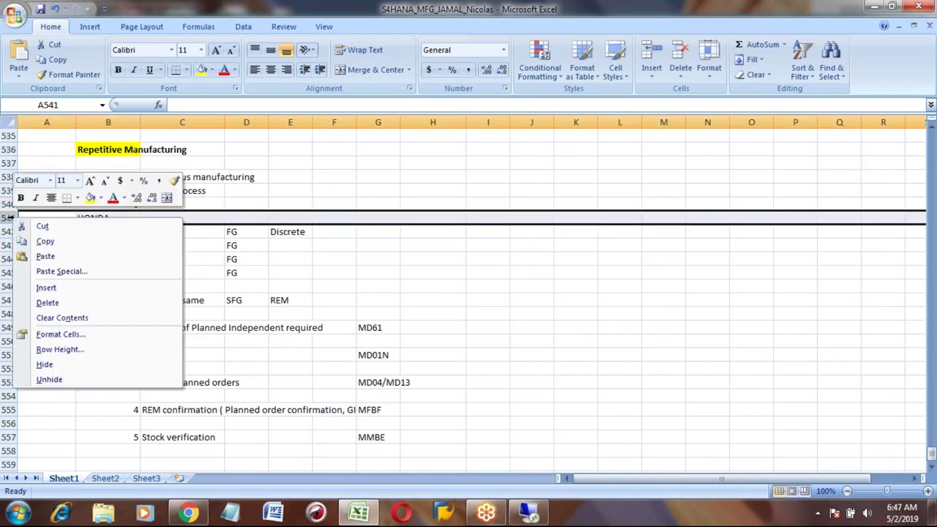
{"action": "left_click", "coordinate": [48, 288]}
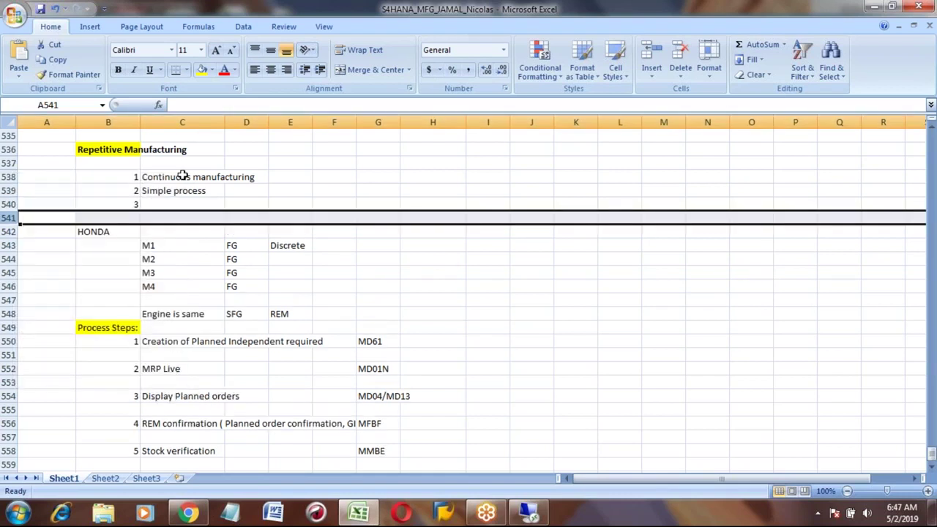
{"action": "left_click", "coordinate": [183, 176]}
{"action": "left_click", "coordinate": [170, 190]}
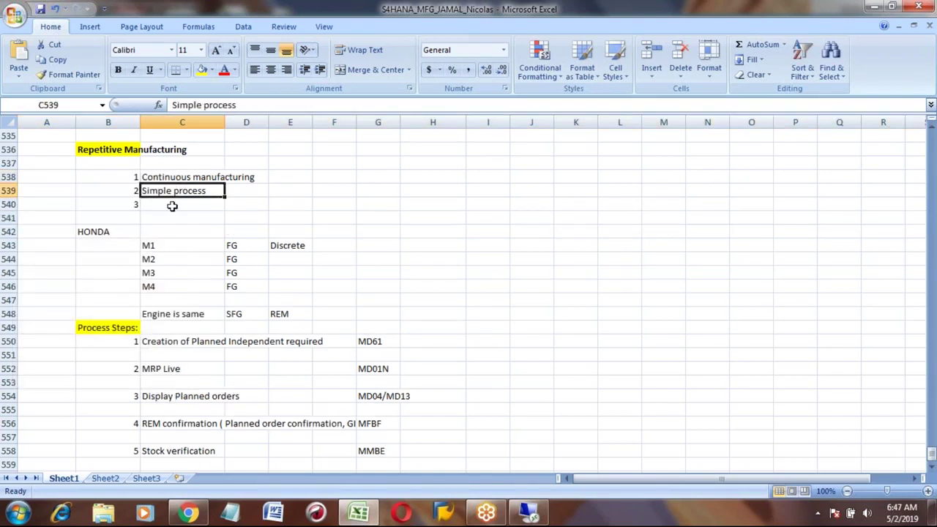
{"action": "left_click", "coordinate": [171, 204]}
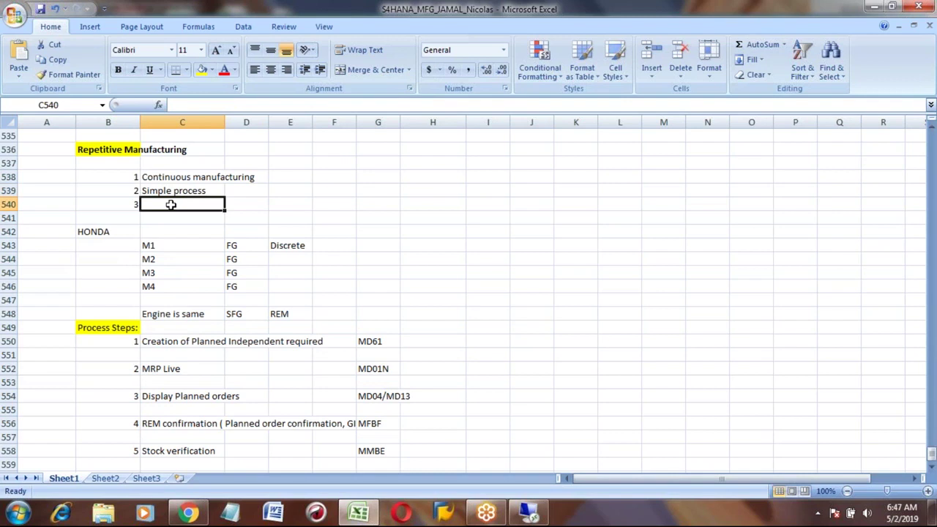
{"action": "key", "text": "Up"}
{"action": "key", "text": "Up"}
{"action": "key", "text": "Up"}
{"action": "key", "text": "Up"}
{"action": "key", "text": "Up"}
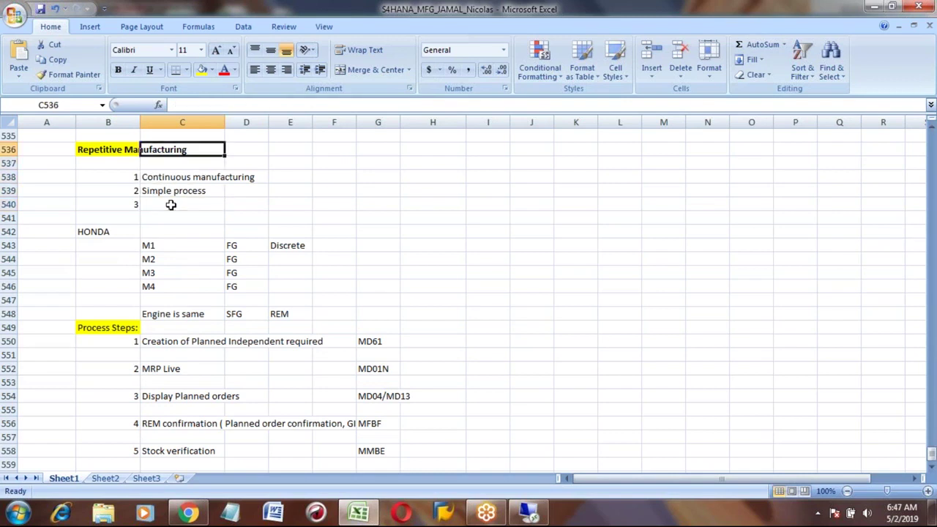
{"action": "left_click", "coordinate": [176, 314]}
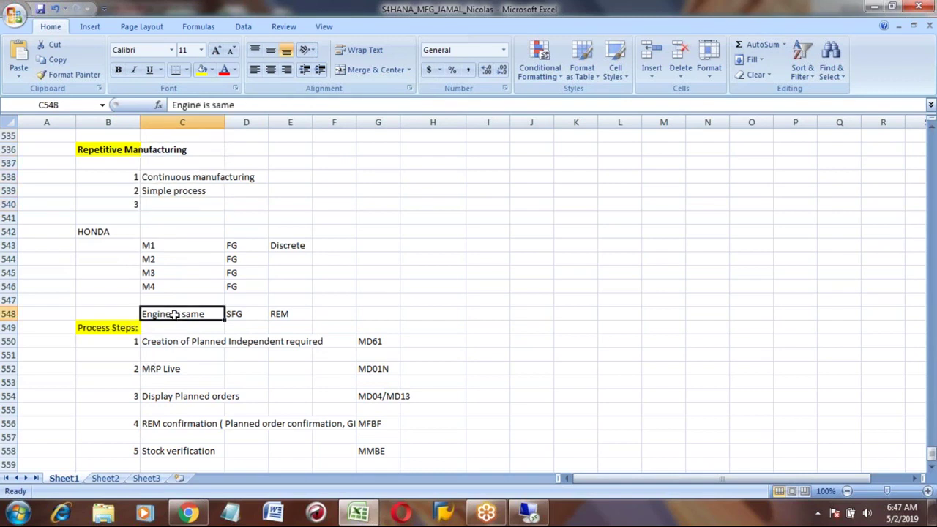
{"action": "left_click", "coordinate": [246, 313]}
{"action": "left_click", "coordinate": [188, 313]}
{"action": "left_click", "coordinate": [284, 313]}
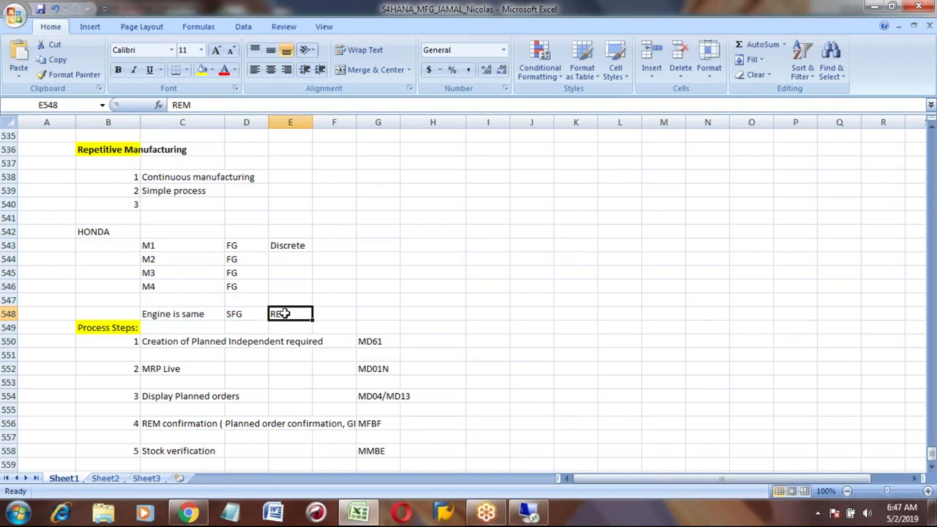
Insert a blank row at row 549, above the Process Steps heading.
{"action": "left_click", "coordinate": [10, 327]}
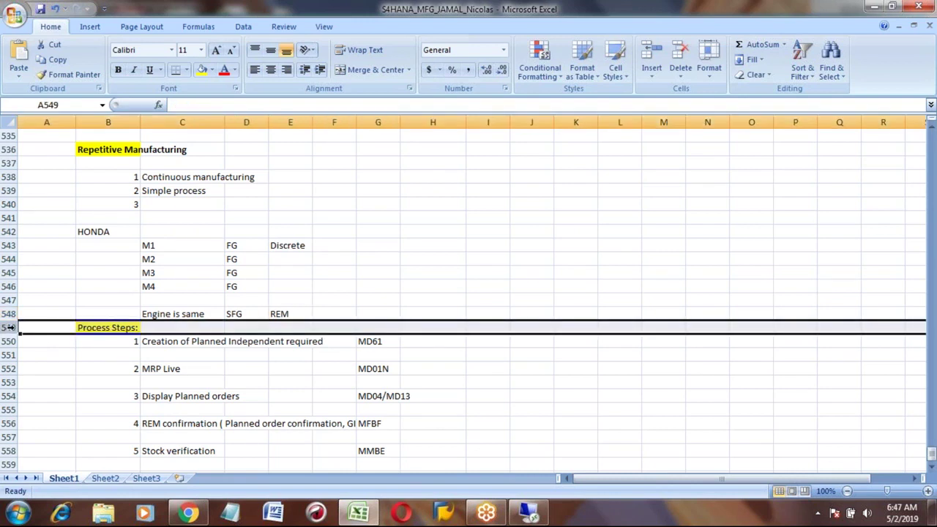
{"action": "right_click", "coordinate": [9, 327]}
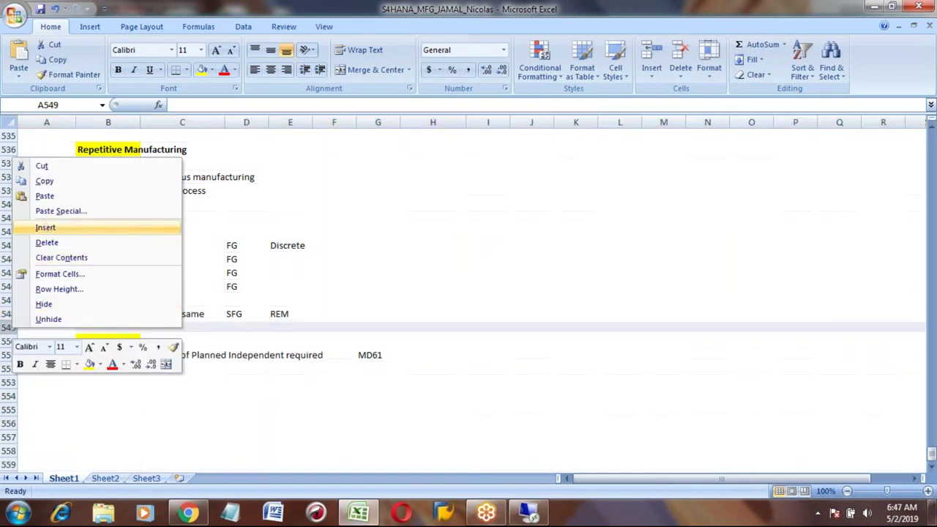
{"action": "left_click", "coordinate": [45, 228]}
{"action": "left_click", "coordinate": [282, 314]}
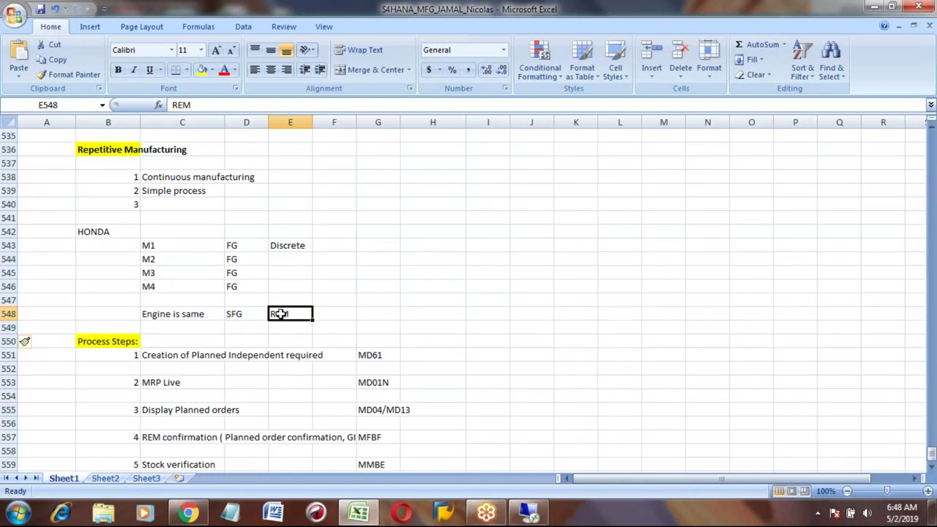
{"action": "left_click", "coordinate": [185, 313]}
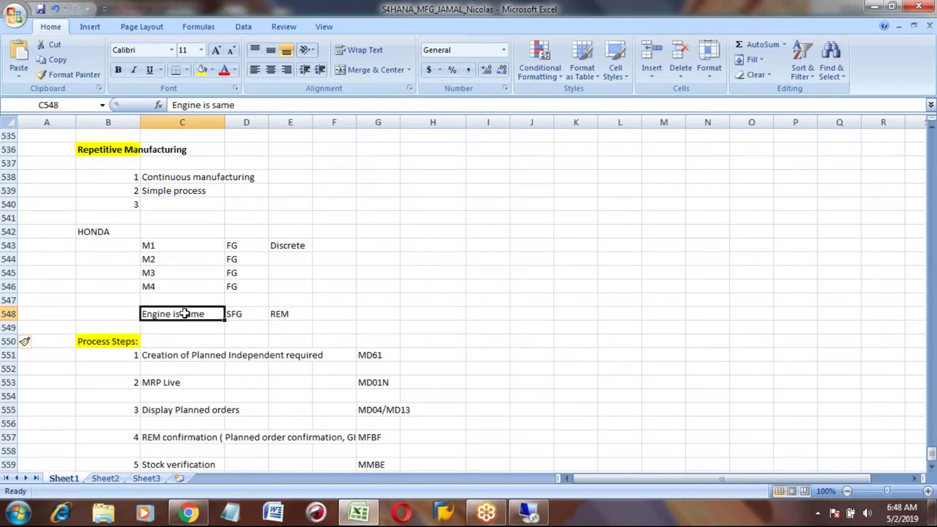
{"action": "left_click", "coordinate": [291, 313]}
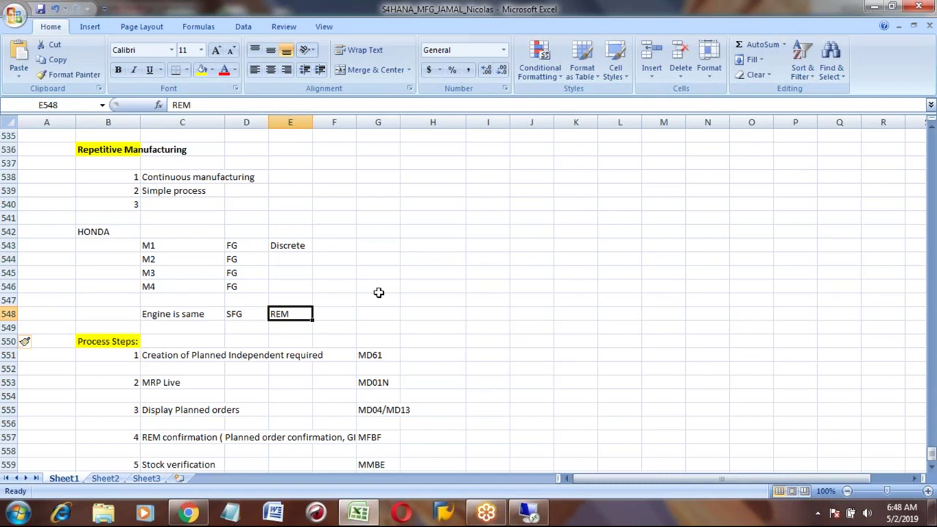
{"action": "left_click", "coordinate": [164, 314]}
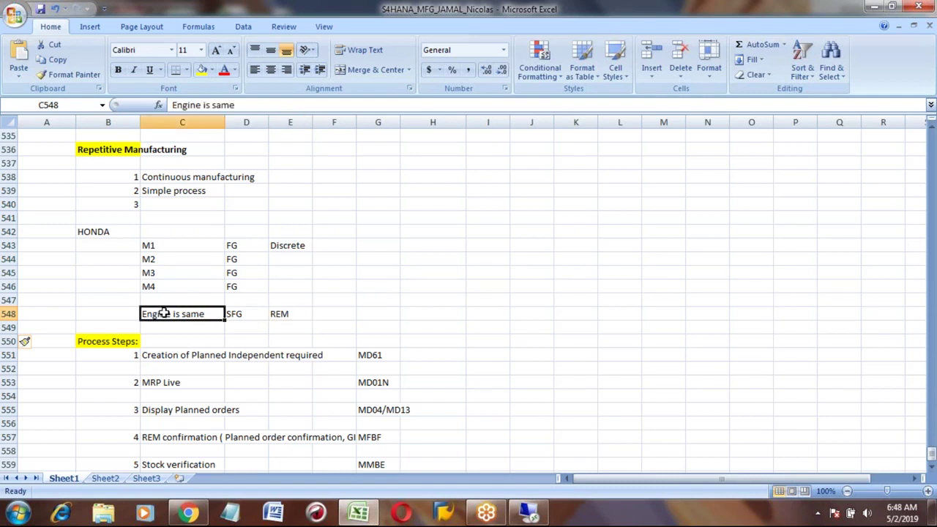
{"action": "left_click", "coordinate": [286, 314]}
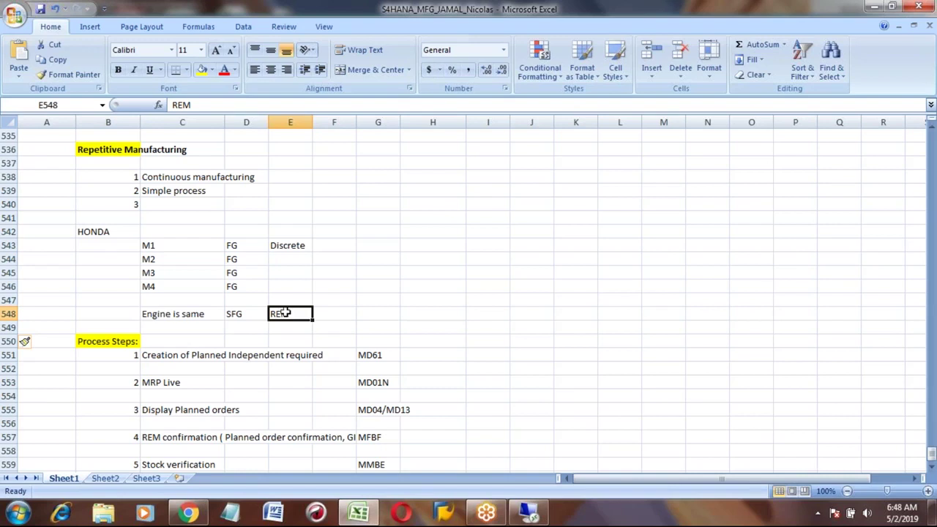
{"action": "left_click", "coordinate": [293, 204]}
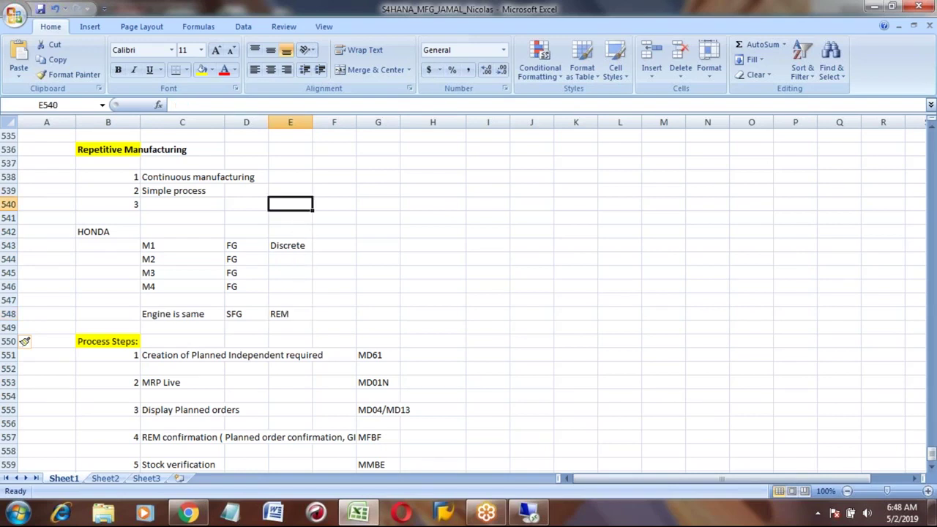
Enter 'Discrete / Process' beside Continuous manufacturing in row 538.
{"action": "left_click", "coordinate": [480, 176]}
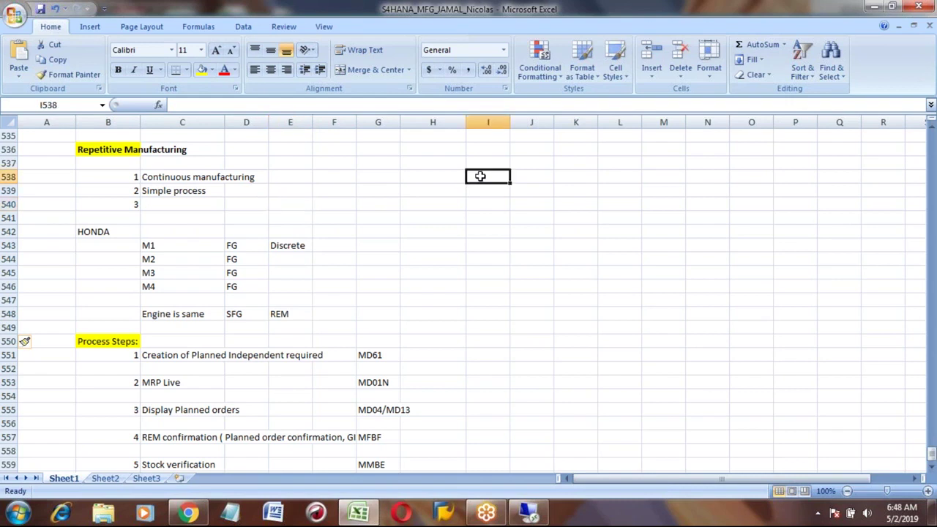
{"action": "left_click", "coordinate": [436, 176]}
{"action": "type", "text": "Discr"}
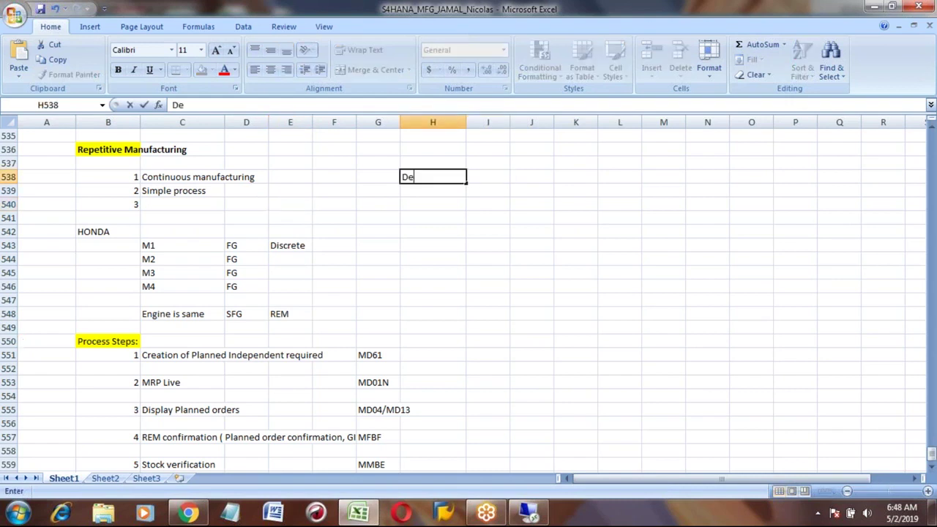
{"action": "type", "text": "ete / Po"}
{"action": "key", "text": "BackSpace"}
{"action": "type", "text": "rocess"}
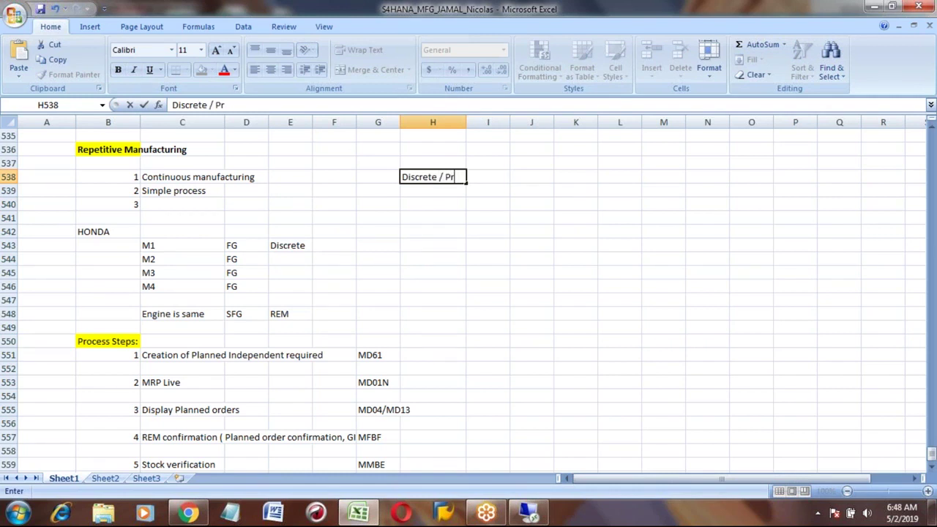
{"action": "key", "text": "Return"}
{"action": "key", "text": "Up"}
Enter 'Order based costing' in the next cell to the right, J538.
{"action": "key", "text": "Right"}
{"action": "key", "text": "Right"}
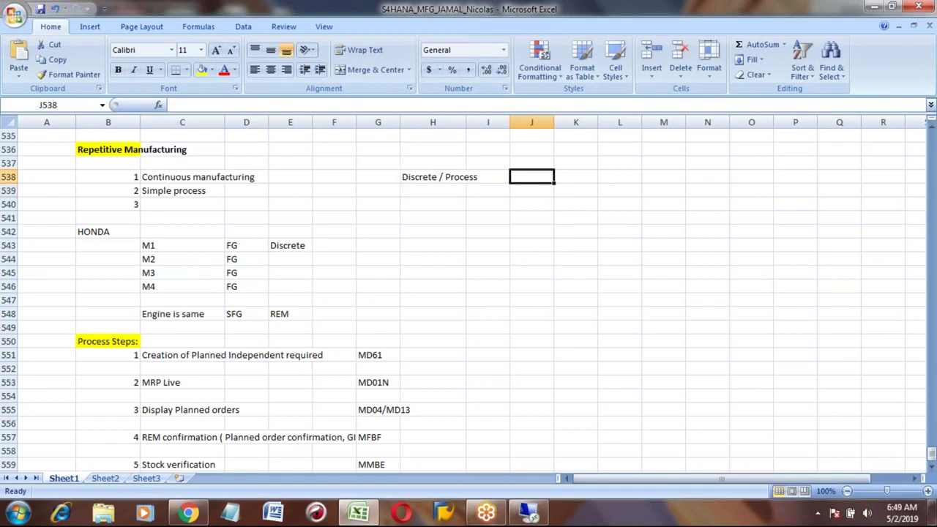
{"action": "type", "text": "Orde"}
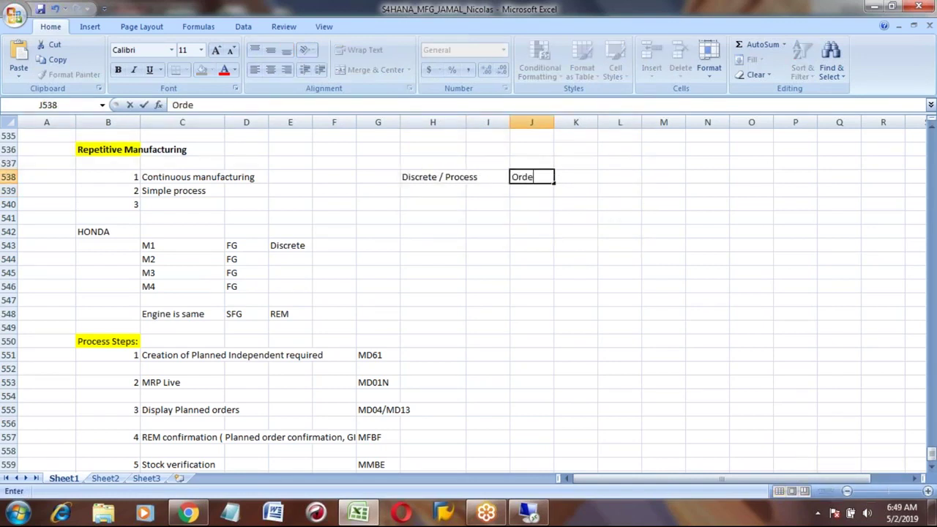
{"action": "type", "text": "r based costing"}
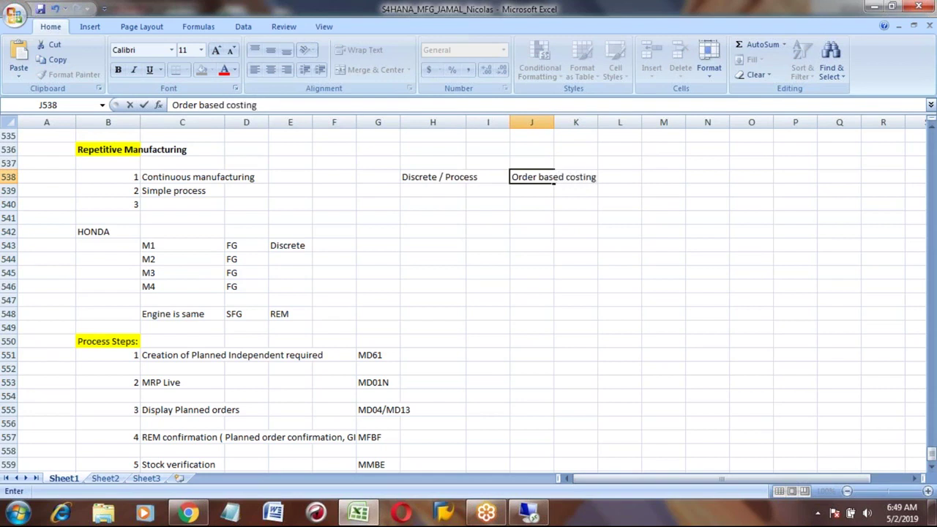
{"action": "key", "text": "Return"}
{"action": "key", "text": "Up"}
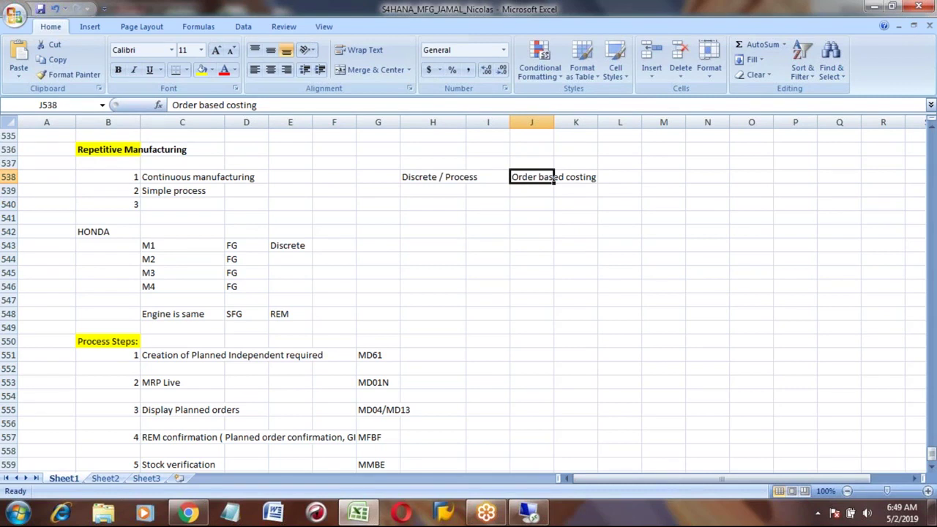
{"action": "key", "text": "Left"}
{"action": "key", "text": "Left"}
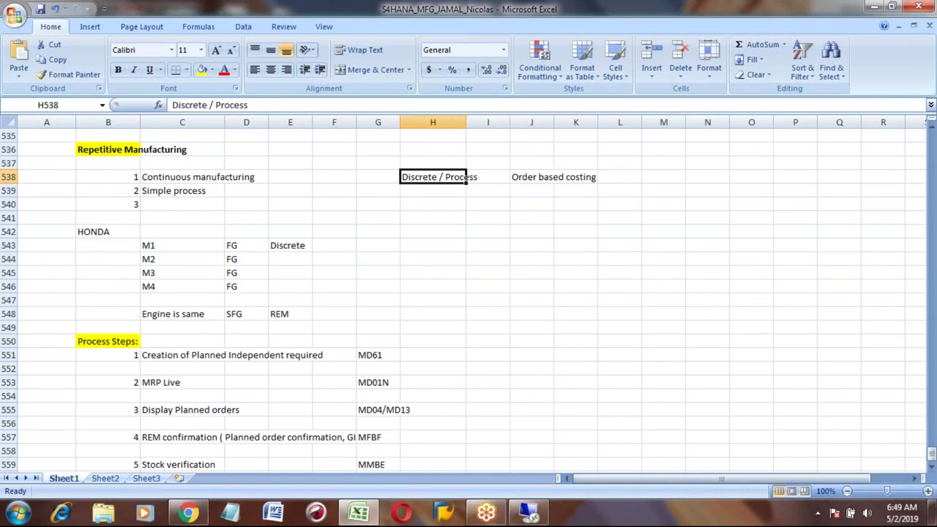
{"action": "key", "text": "Right"}
{"action": "key", "text": "Right"}
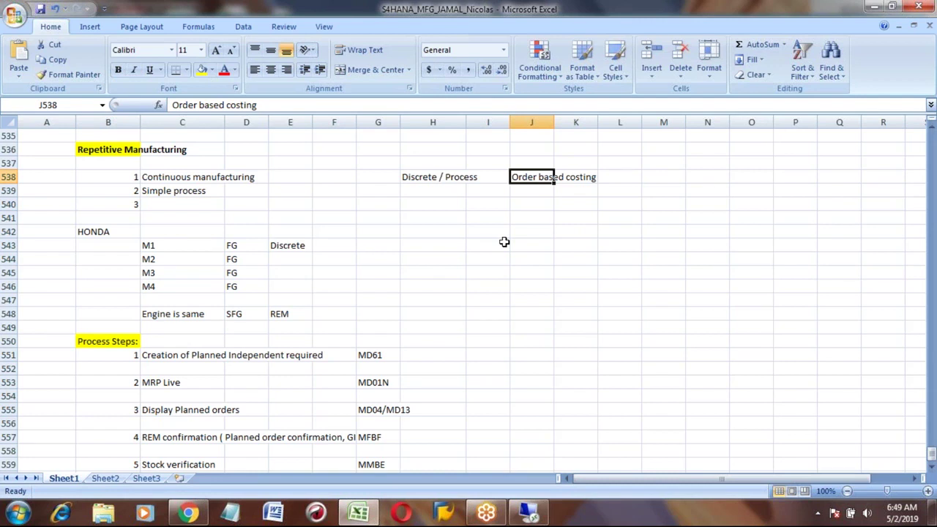
Enter 'REM' in H539 and 'Period based costing' in J539.
{"action": "key", "text": "Return"}
{"action": "key", "text": "Left"}
{"action": "key", "text": "Left"}
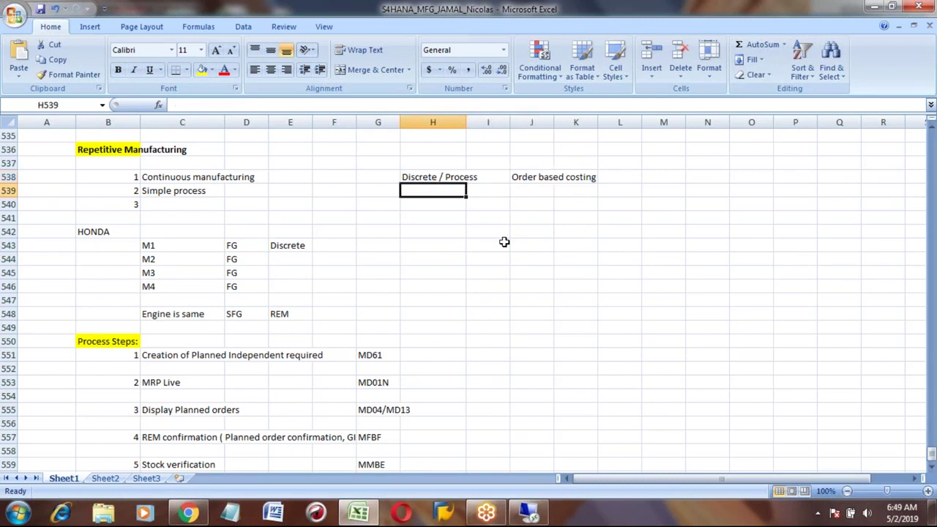
{"action": "type", "text": "REM"}
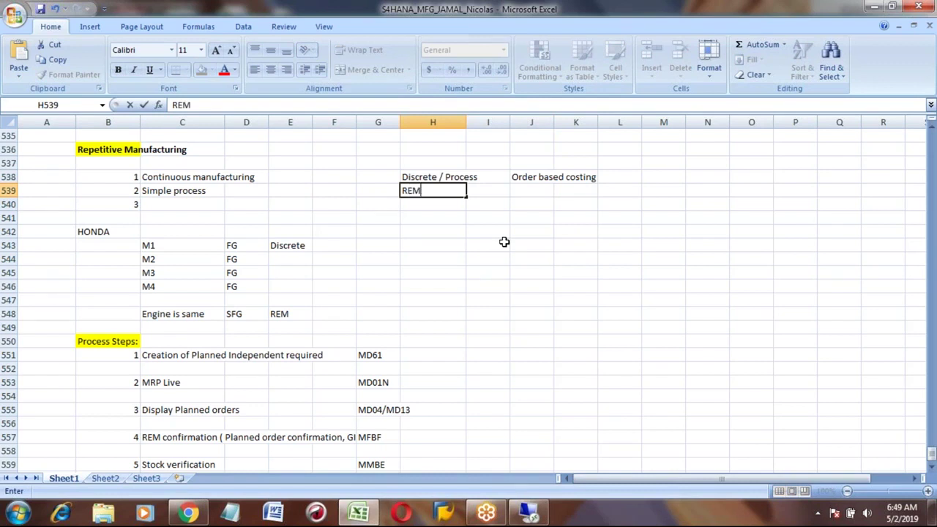
{"action": "key", "text": "Right"}
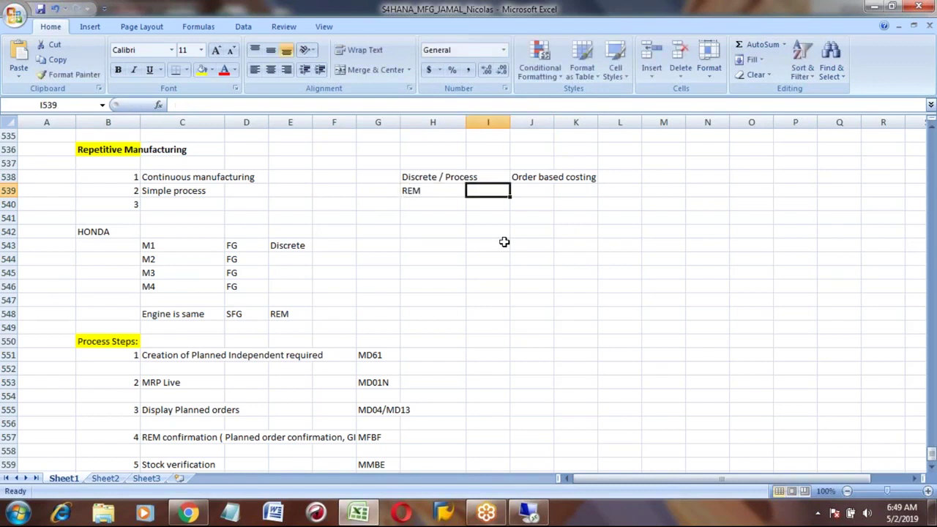
{"action": "key", "text": "Right"}
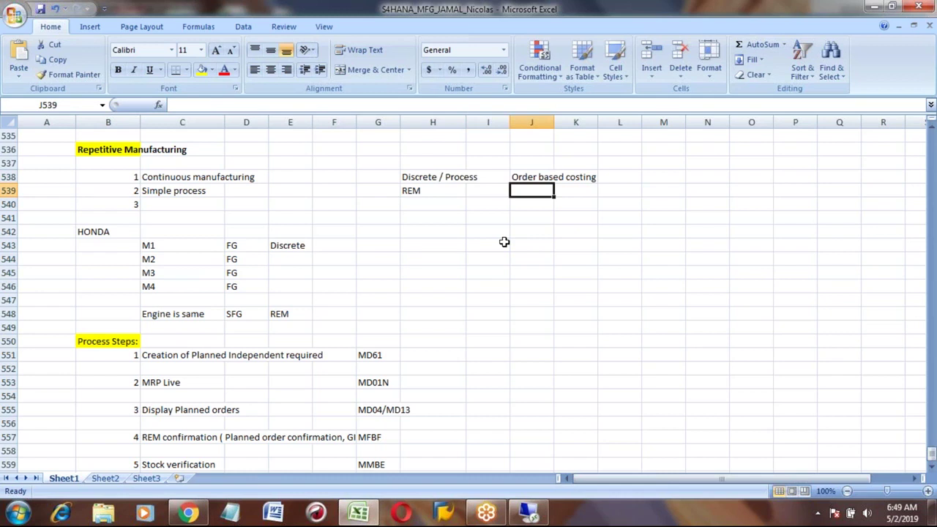
{"action": "type", "text": "Pe"}
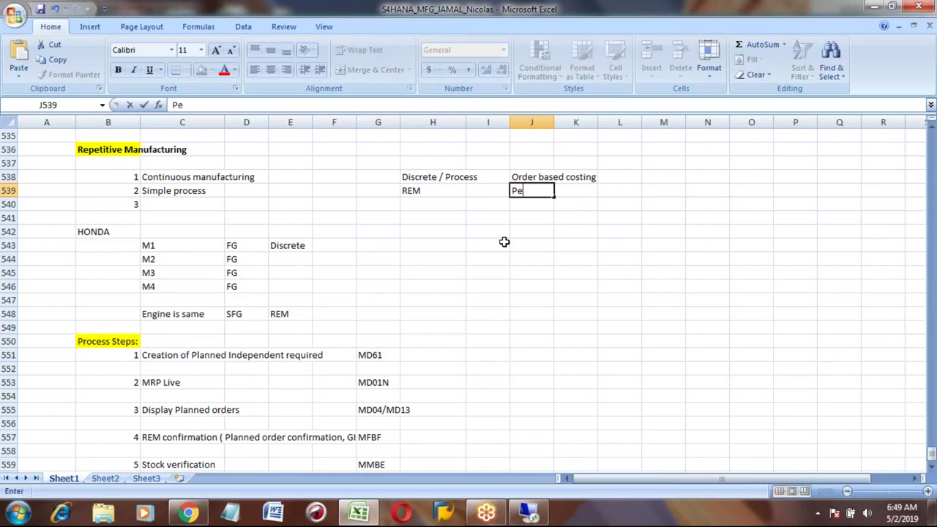
{"action": "type", "text": "riod based costing"}
{"action": "key", "text": "Return"}
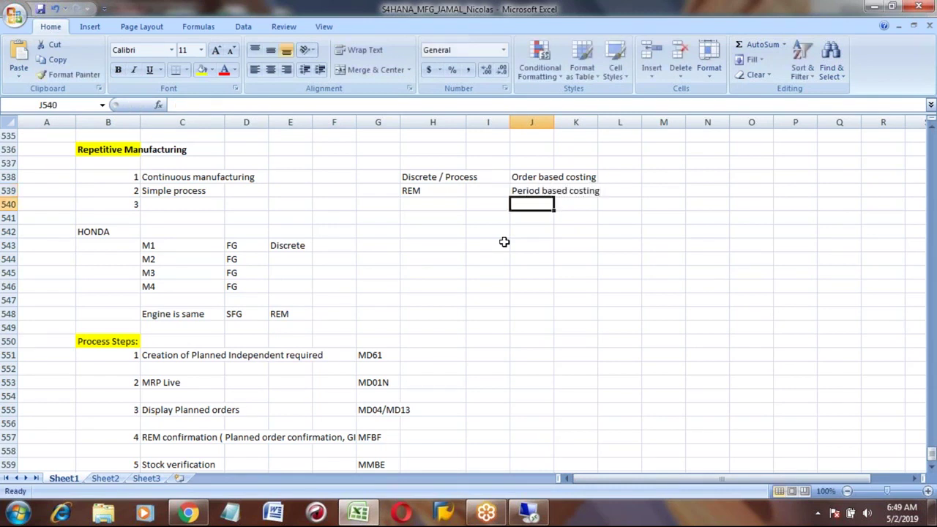
Review the costing comparison cells in rows 538 and 539.
{"action": "key", "text": "Up"}
{"action": "key", "text": "Left"}
{"action": "key", "text": "Left"}
{"action": "key", "text": "Right"}
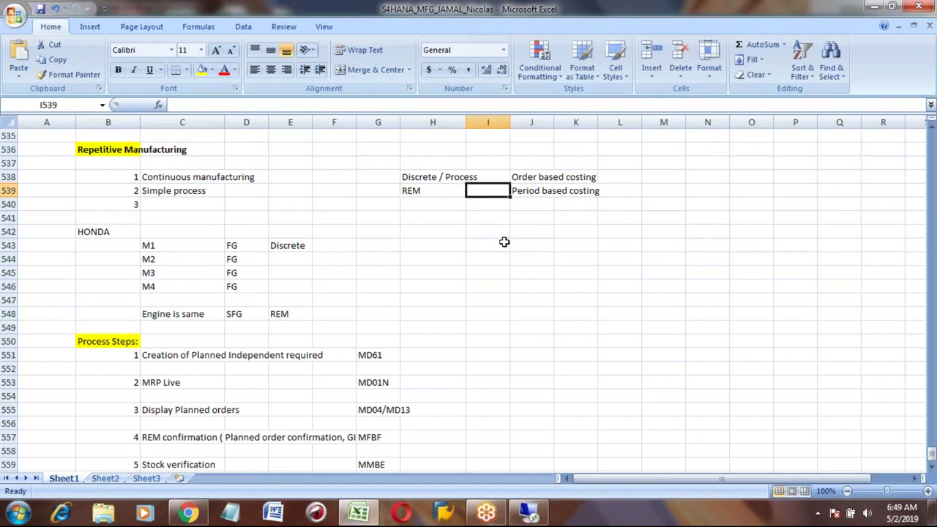
{"action": "key", "text": "Right"}
{"action": "key", "text": "Left"}
{"action": "key", "text": "Left"}
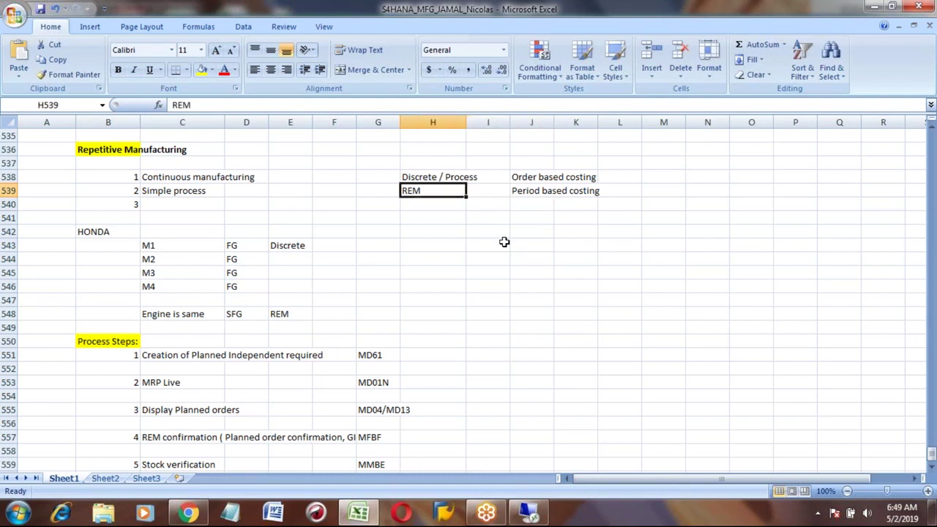
{"action": "key", "text": "Right"}
{"action": "key", "text": "Right"}
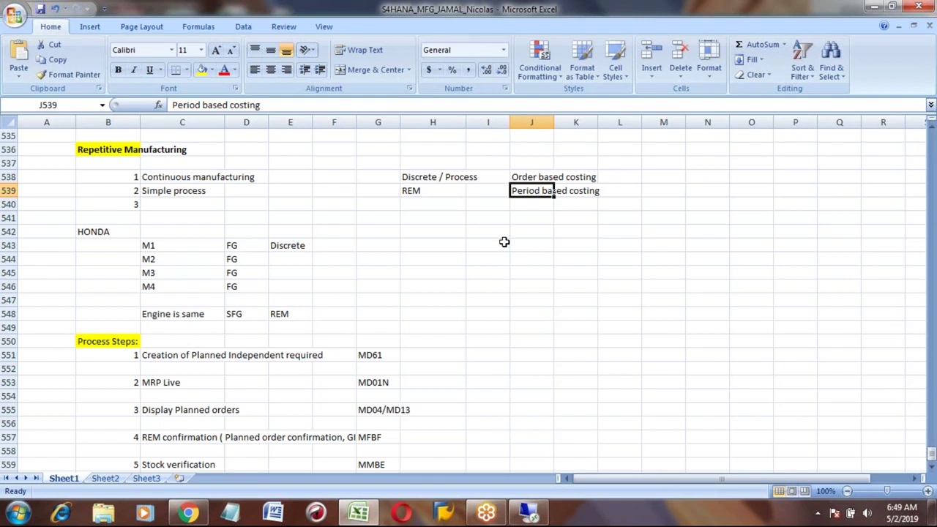
{"action": "key", "text": "Left"}
{"action": "key", "text": "Left"}
{"action": "key", "text": "Right"}
{"action": "key", "text": "Right"}
{"action": "key", "text": "Left"}
{"action": "key", "text": "Left"}
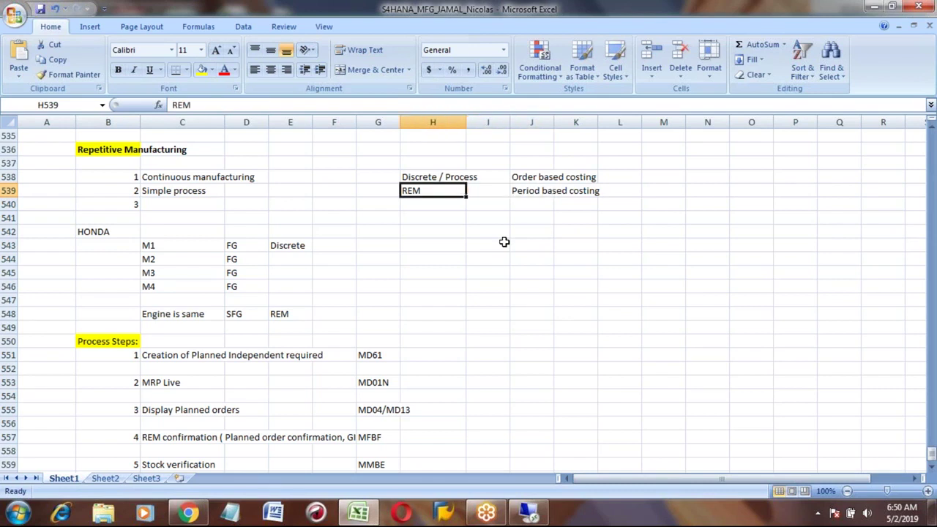
{"action": "key", "text": "Up"}
{"action": "key", "text": "Right"}
{"action": "key", "text": "Left"}
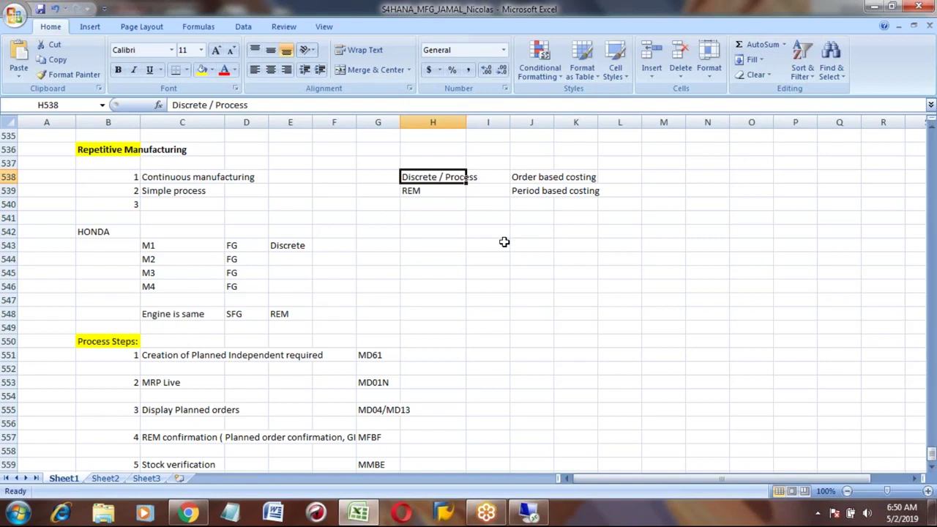
{"action": "key", "text": "Right"}
{"action": "key", "text": "Right"}
{"action": "key", "text": "Right"}
{"action": "key", "text": "Right"}
{"action": "key", "text": "Right"}
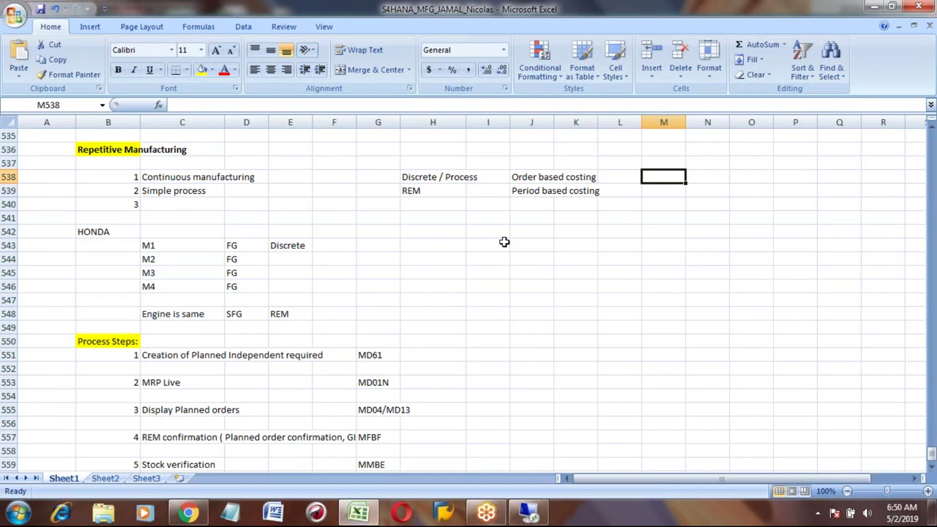
Copy the 'Period based costing' cell J539.
{"action": "key", "text": "Down"}
{"action": "key", "text": "Left"}
{"action": "key", "text": "Left"}
{"action": "key", "text": "Left"}
{"action": "key", "text": "Left"}
{"action": "key", "text": "Left"}
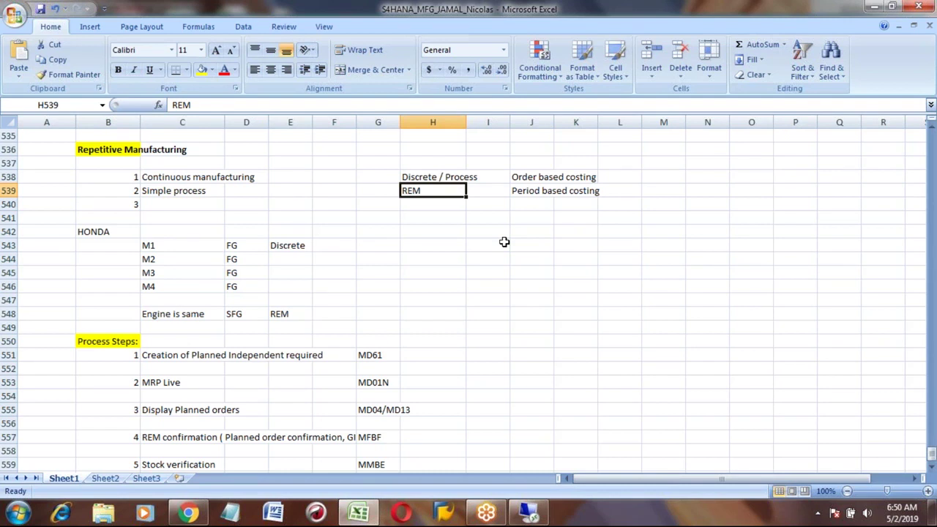
{"action": "key", "text": "Up"}
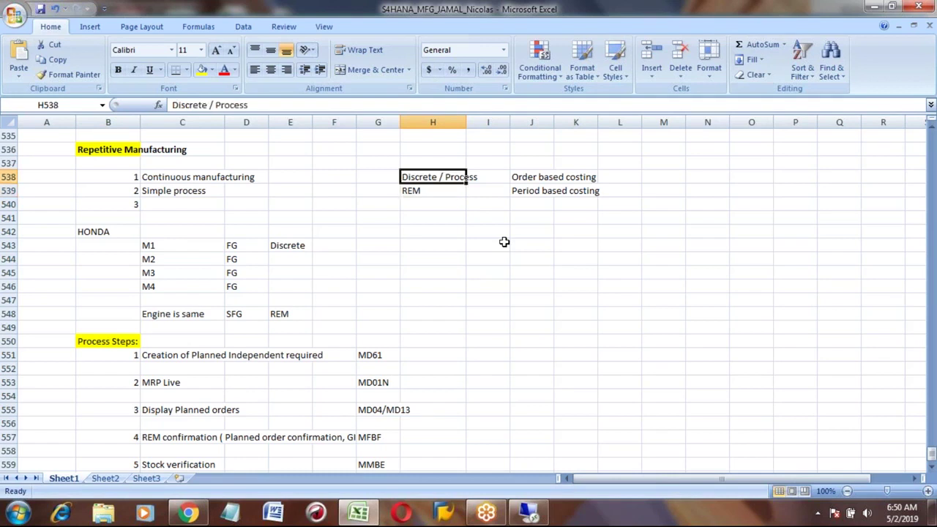
{"action": "key", "text": "Right"}
{"action": "key", "text": "Right"}
{"action": "key", "text": "shift+Down"}
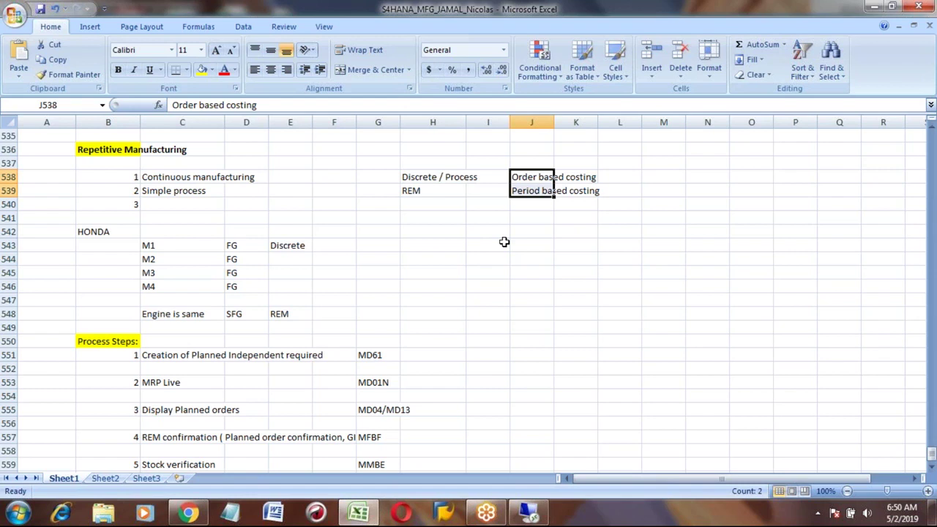
{"action": "key", "text": "Down"}
{"action": "key", "text": "Up"}
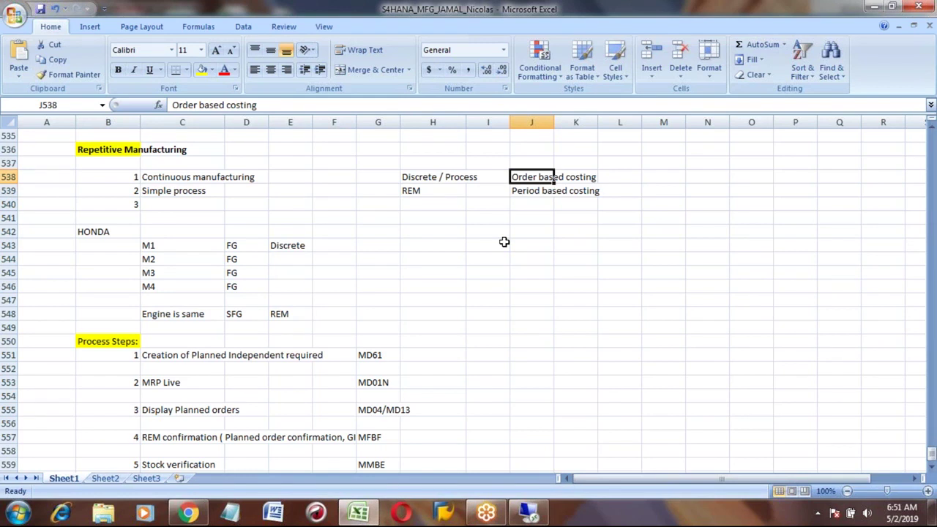
{"action": "key", "text": "Down"}
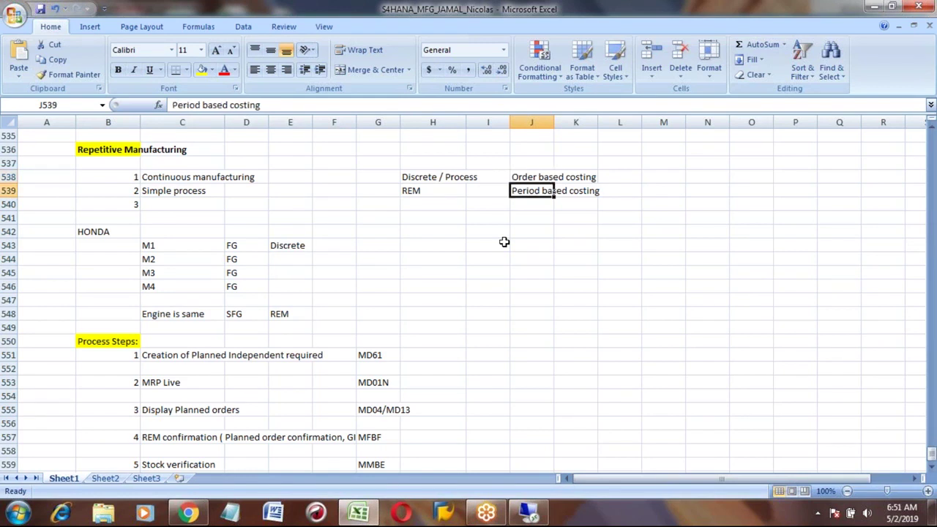
{"action": "key", "text": "ctrl+c"}
Paste 'Period based costing' into C540 as item 3 and clear the copy marquee.
{"action": "left_click", "coordinate": [200, 205]}
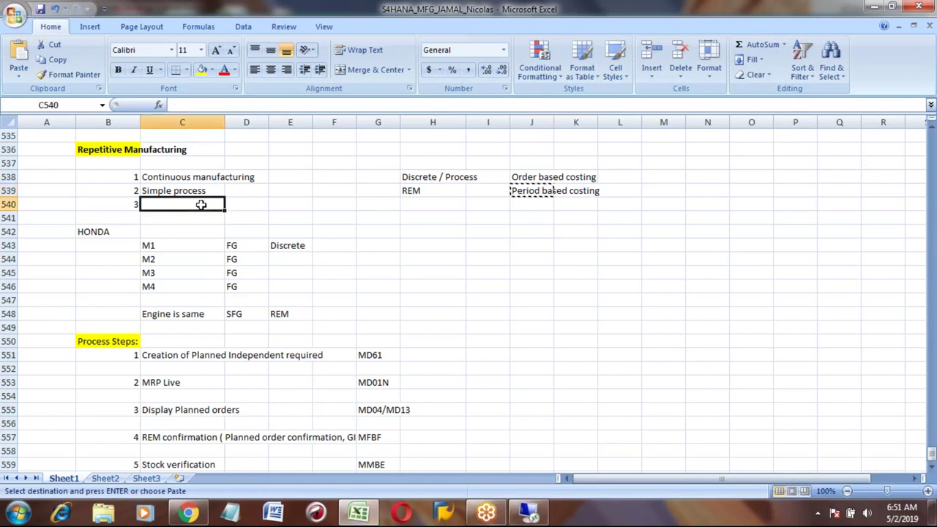
{"action": "key", "text": "ctrl+v"}
{"action": "key", "text": "Down"}
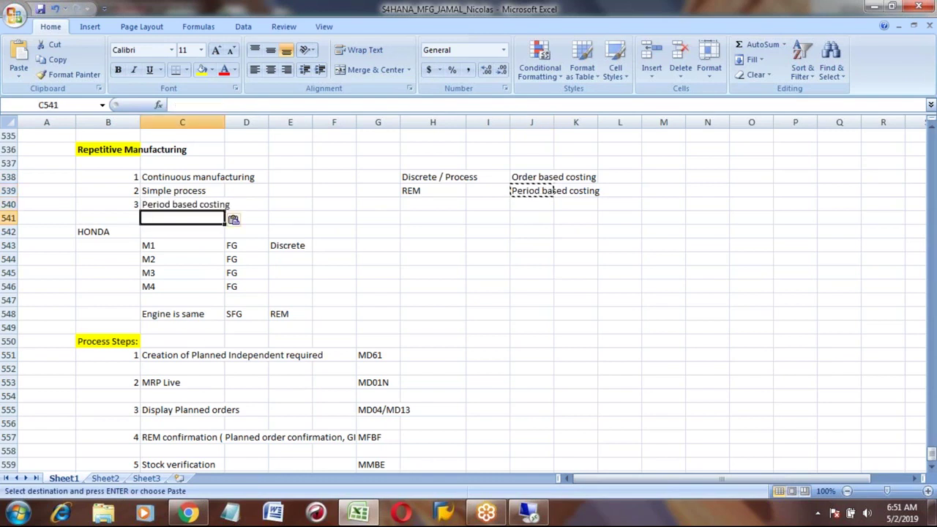
{"action": "key", "text": "Up"}
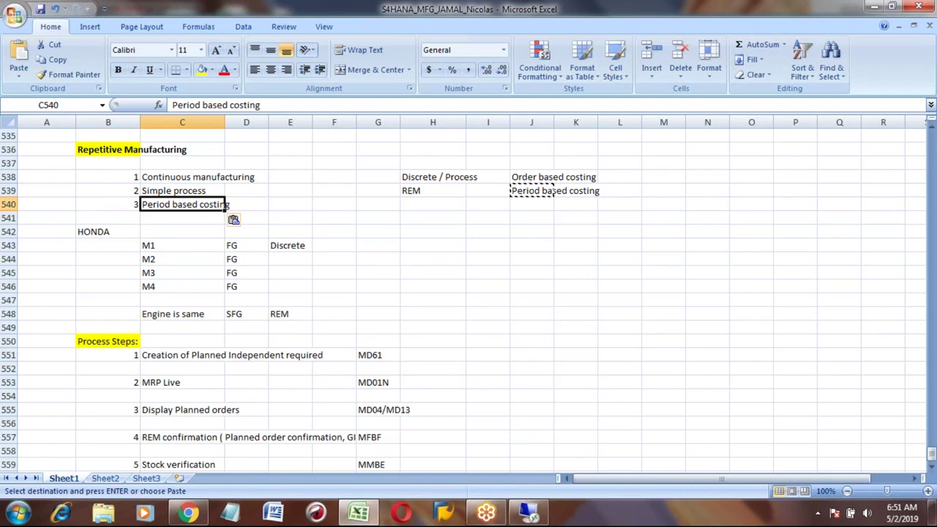
{"action": "key", "text": "Down"}
{"action": "key", "text": "Down"}
{"action": "key", "text": "Down"}
{"action": "key", "text": "Down"}
{"action": "key", "text": "Down"}
{"action": "key", "text": "Down"}
{"action": "key", "text": "Down"}
{"action": "key", "text": "Down"}
{"action": "key", "text": "Down"}
{"action": "key", "text": "Down"}
{"action": "key", "text": "Down"}
{"action": "key", "text": "Down"}
{"action": "key", "text": "Down"}
{"action": "key", "text": "Down"}
{"action": "key", "text": "Down"}
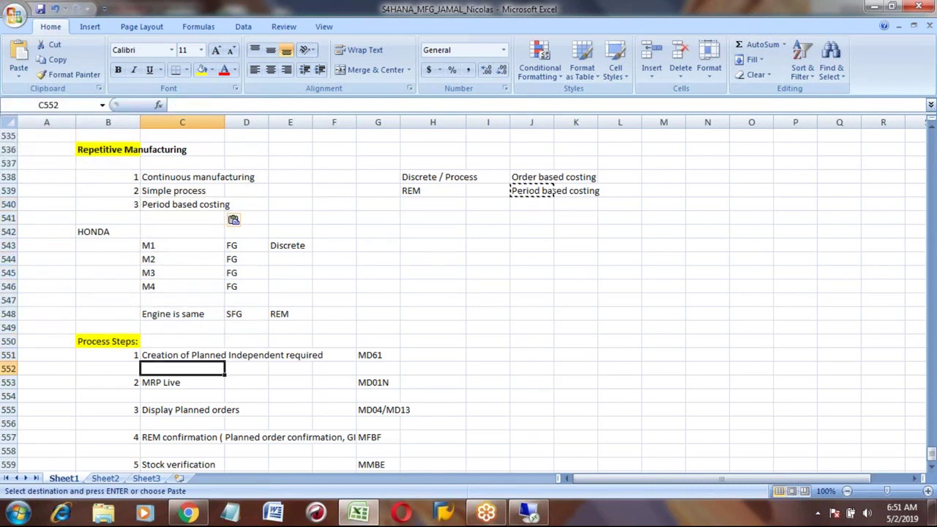
{"action": "key", "text": "Down"}
{"action": "key", "text": "Down"}
{"action": "key", "text": "Down"}
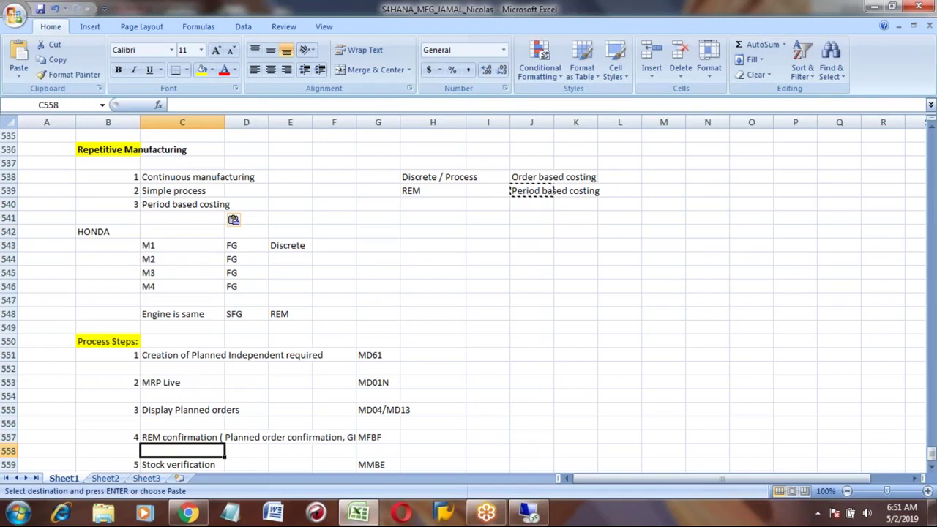
{"action": "key", "text": "Down"}
{"action": "key", "text": "Down"}
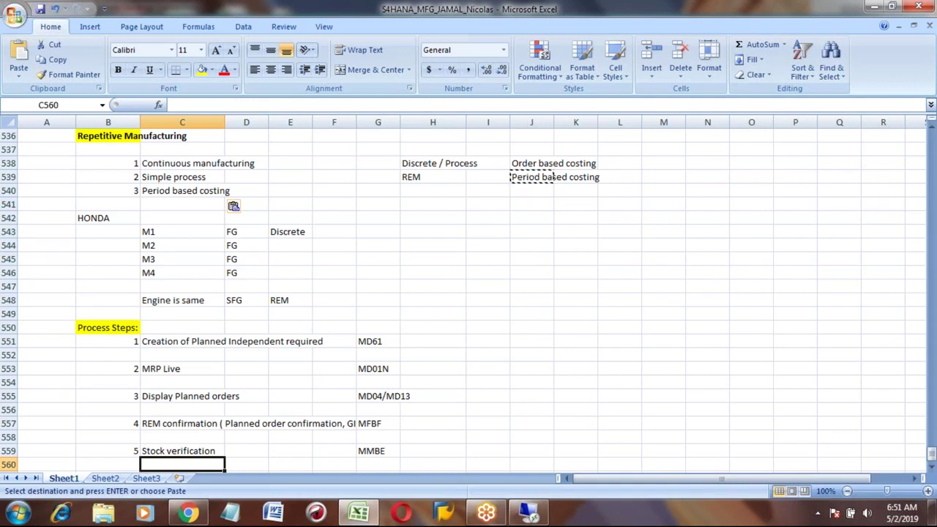
{"action": "key", "text": "Escape"}
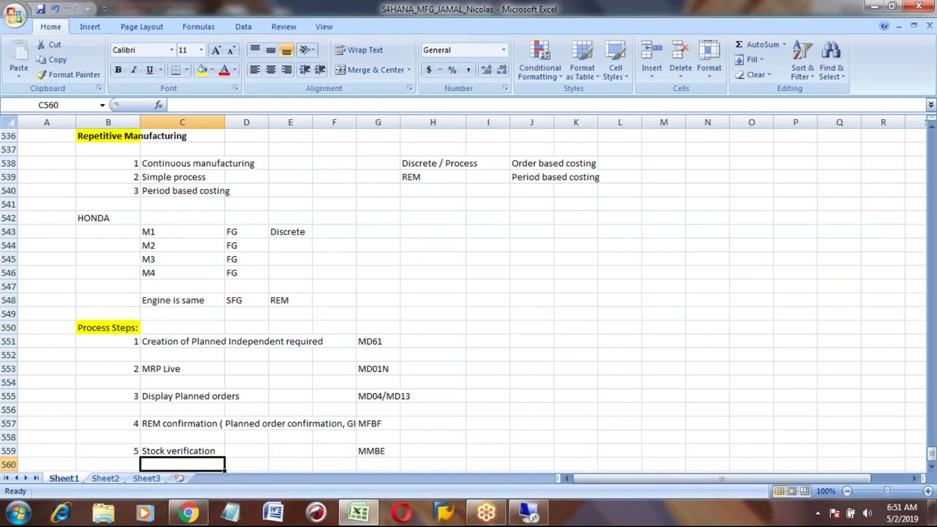
{"action": "scroll", "coordinate": [303, 286], "scroll_direction": "down", "scroll_amount": 1}
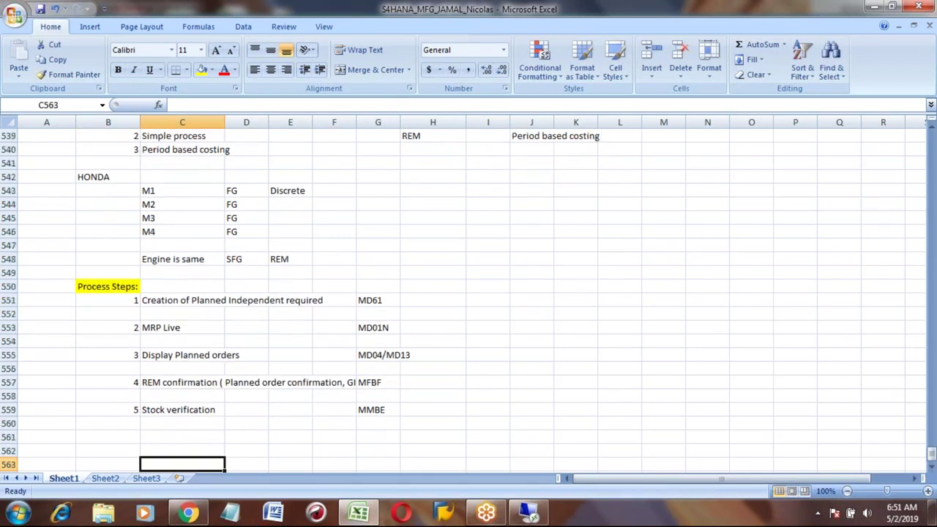
{"action": "left_click", "coordinate": [183, 410]}
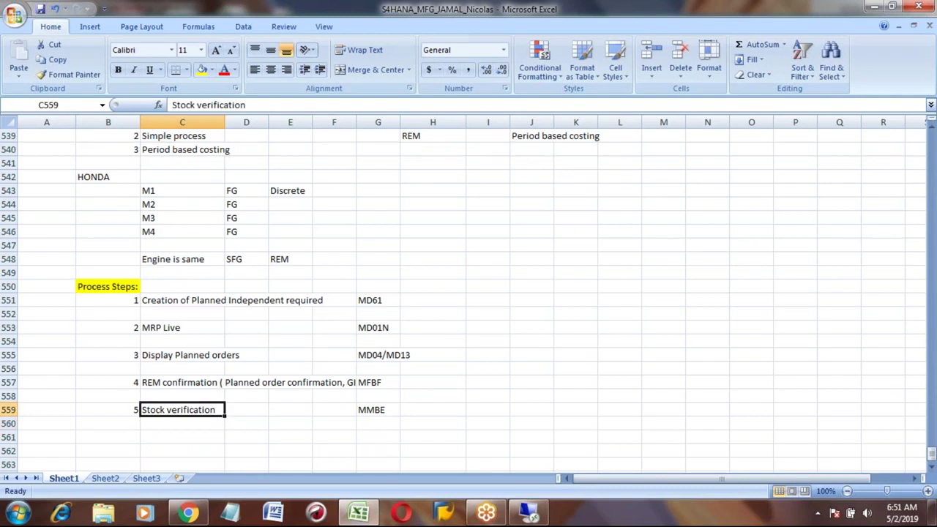
{"action": "key", "text": "Up"}
{"action": "key", "text": "Up"}
{"action": "key", "text": "Up"}
{"action": "key", "text": "Up"}
{"action": "key", "text": "Up"}
{"action": "key", "text": "Up"}
{"action": "key", "text": "Up"}
{"action": "key", "text": "Up"}
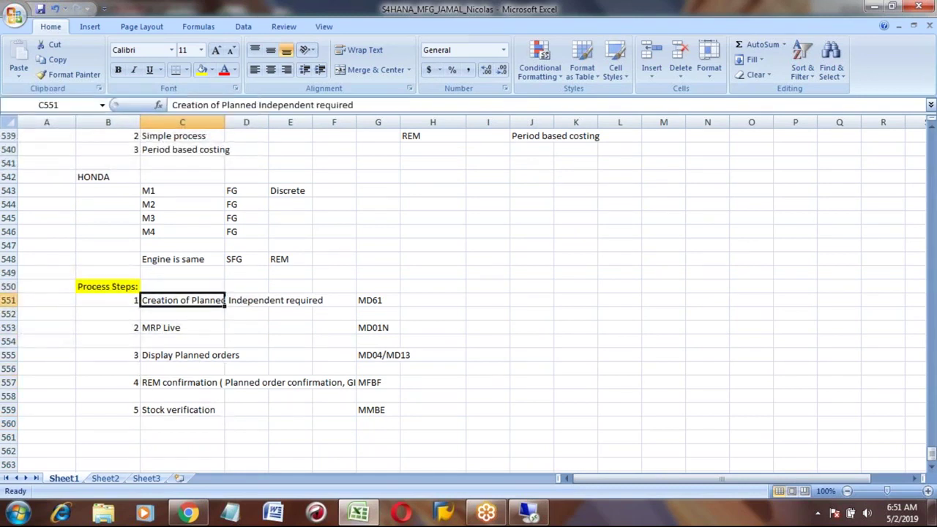
{"action": "key", "text": "shift+Down"}
{"action": "key", "text": "shift+Down"}
{"action": "key", "text": "shift+Down"}
{"action": "key", "text": "shift+Down"}
{"action": "key", "text": "shift+Down"}
{"action": "key", "text": "shift+Down"}
{"action": "key", "text": "shift+Down"}
{"action": "key", "text": "shift+Down"}
{"action": "key", "text": "shift+Down"}
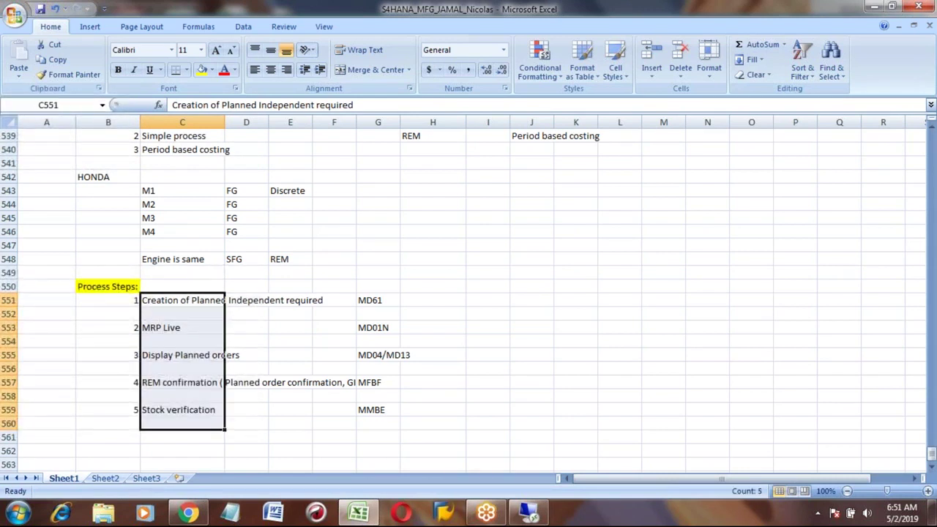
{"action": "key", "text": "Down"}
{"action": "key", "text": "Down"}
{"action": "key", "text": "Down"}
{"action": "key", "text": "Down"}
{"action": "key", "text": "Down"}
{"action": "key", "text": "Down"}
{"action": "key", "text": "Down"}
{"action": "key", "text": "Down"}
{"action": "key", "text": "Down"}
{"action": "key", "text": "Down"}
{"action": "key", "text": "Down"}
{"action": "key", "text": "Down"}
{"action": "key", "text": "Down"}
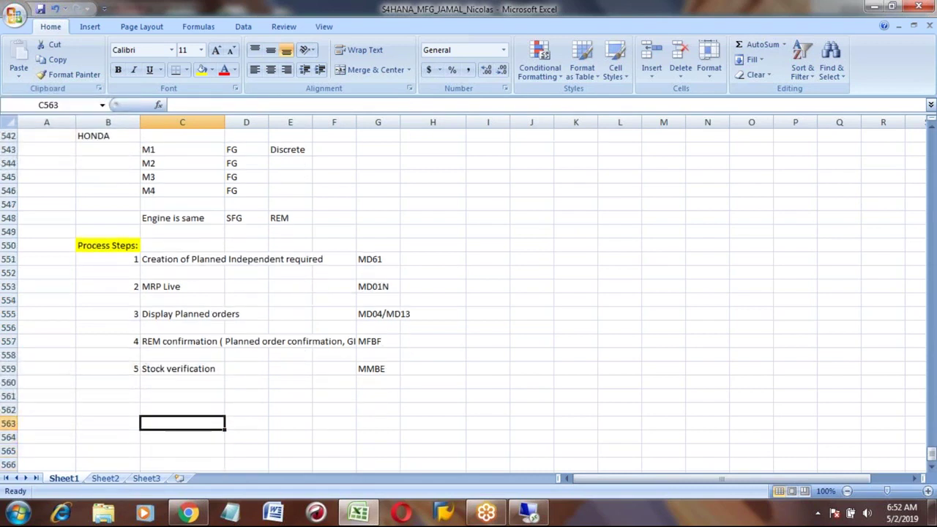
{"action": "key", "text": "Up"}
{"action": "key", "text": "Left"}
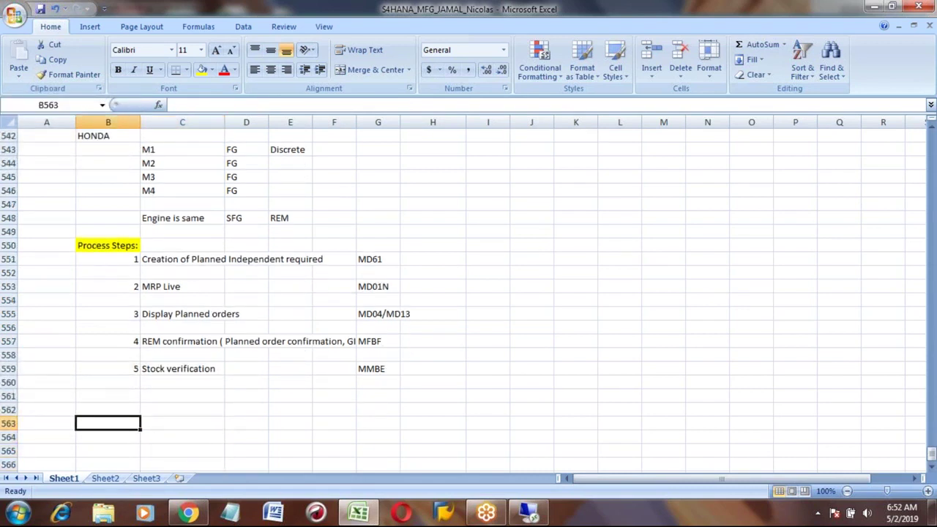
Enter the 'Master Data' heading in B563 and item 1 'Material Master' below it.
{"action": "type", "text": "Ma"}
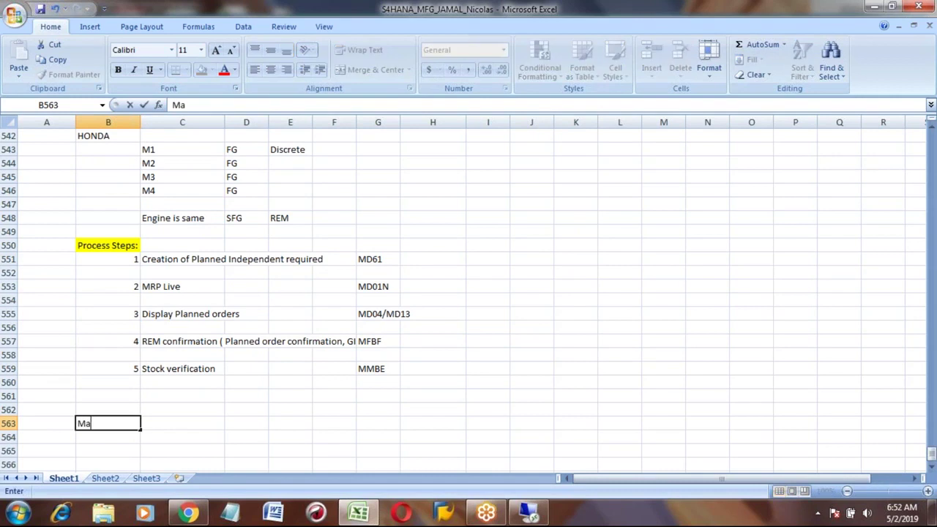
{"action": "type", "text": "ster Data"}
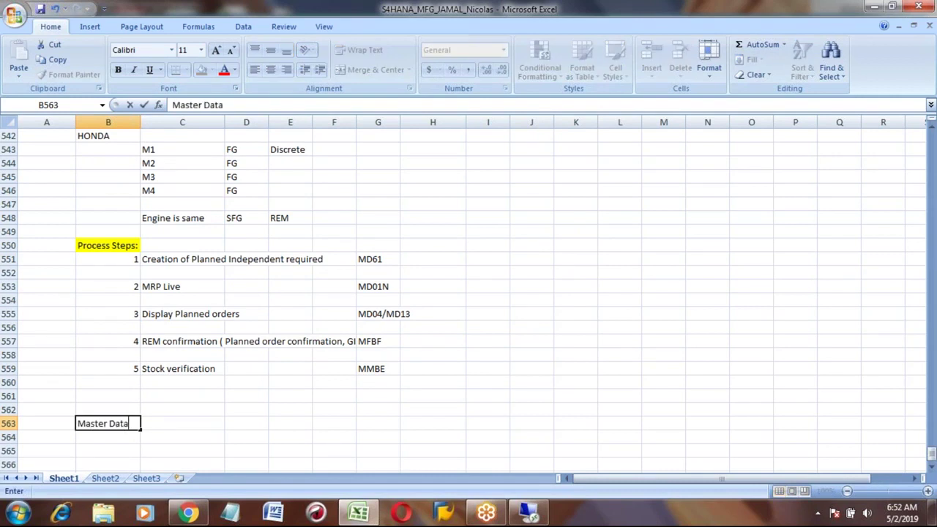
{"action": "key", "text": "Return"}
{"action": "key", "text": "Down"}
{"action": "key", "text": "Down"}
{"action": "key", "text": "Down"}
{"action": "key", "text": "Up"}
{"action": "key", "text": "Up"}
{"action": "key", "text": "Up"}
{"action": "type", "text": "1"}
{"action": "key", "text": "Tab"}
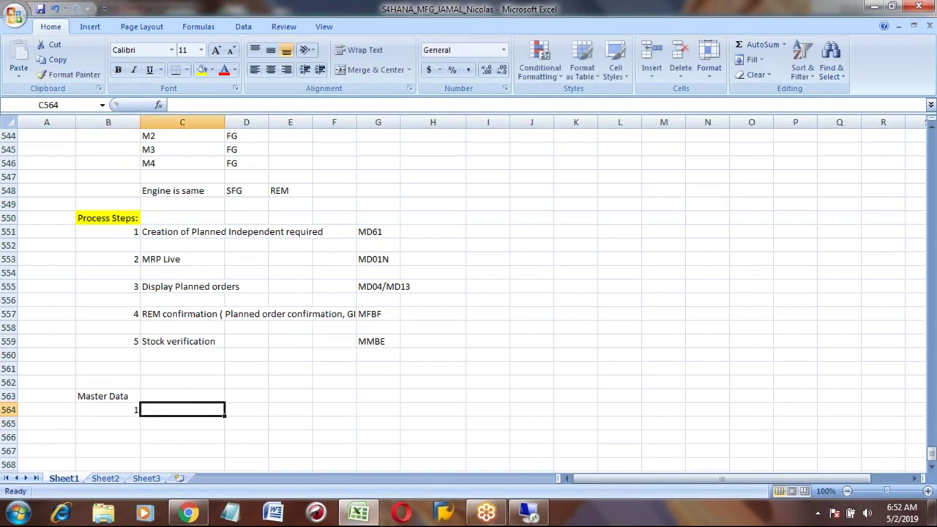
{"action": "type", "text": "Ma"}
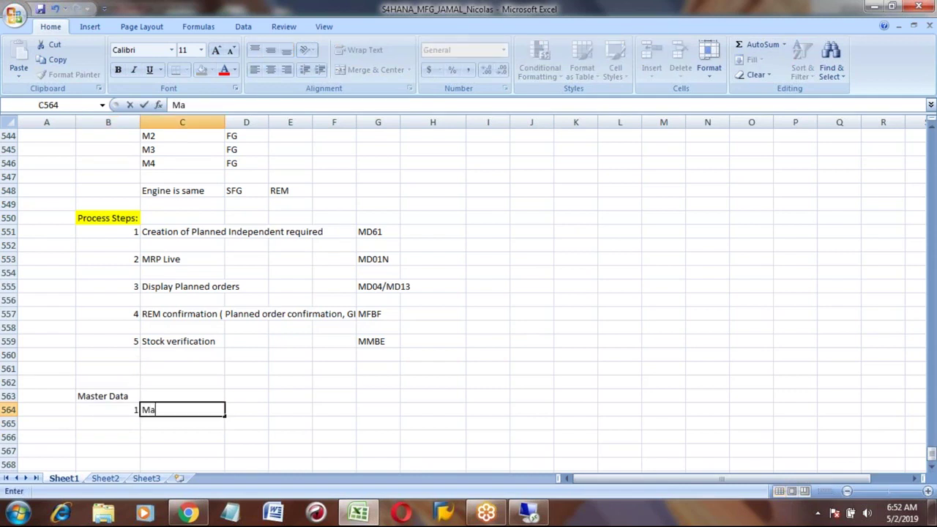
{"action": "type", "text": "terial Master"}
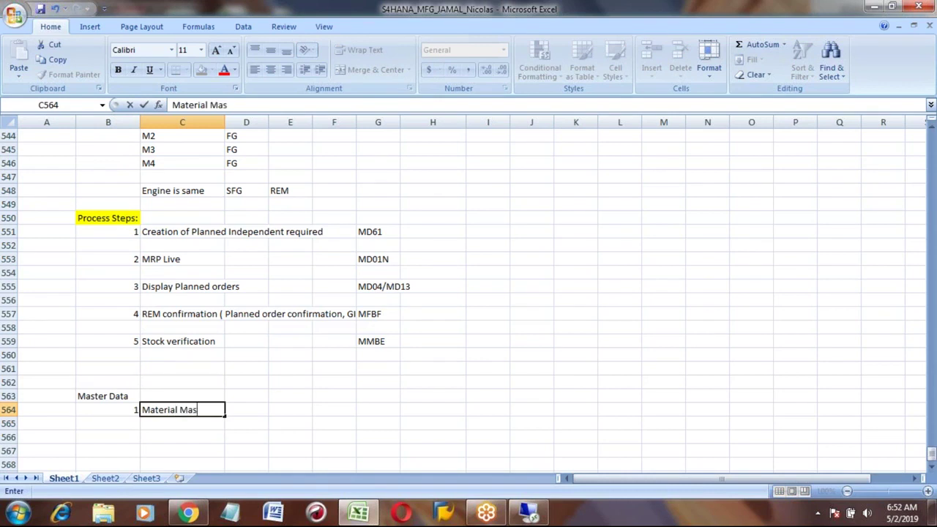
{"action": "key", "text": "Return"}
Add Master Data items 2 'Work center' and 3 'BOM' in rows 565–566.
{"action": "left_click", "coordinate": [107, 423]}
{"action": "type", "text": "2"}
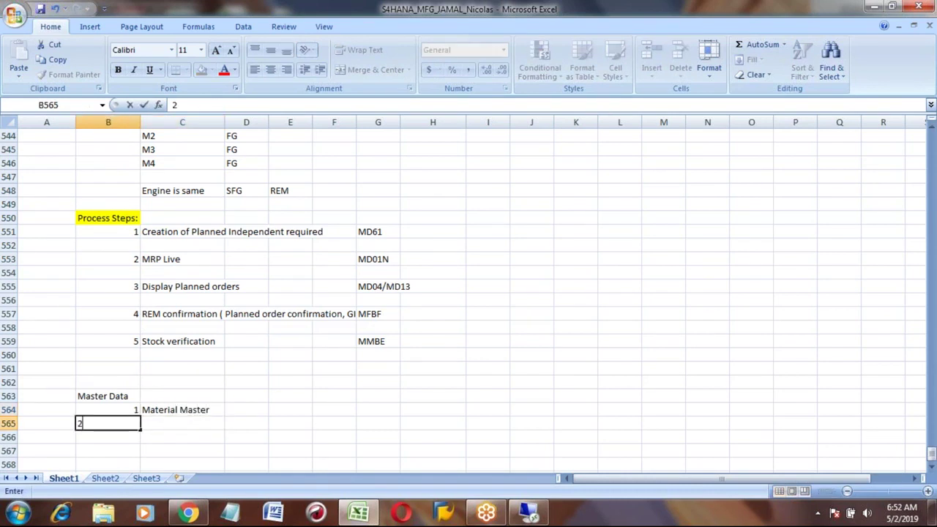
{"action": "key", "text": "Tab"}
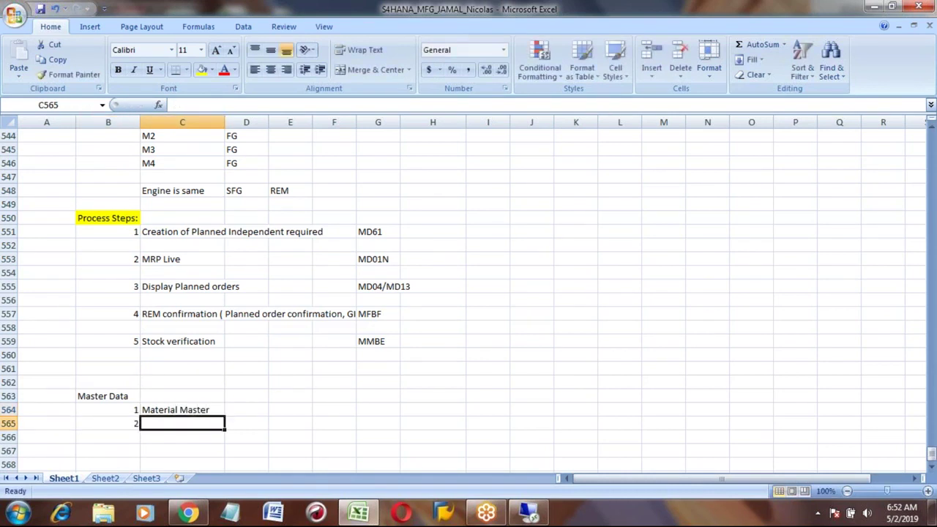
{"action": "type", "text": "Work center"}
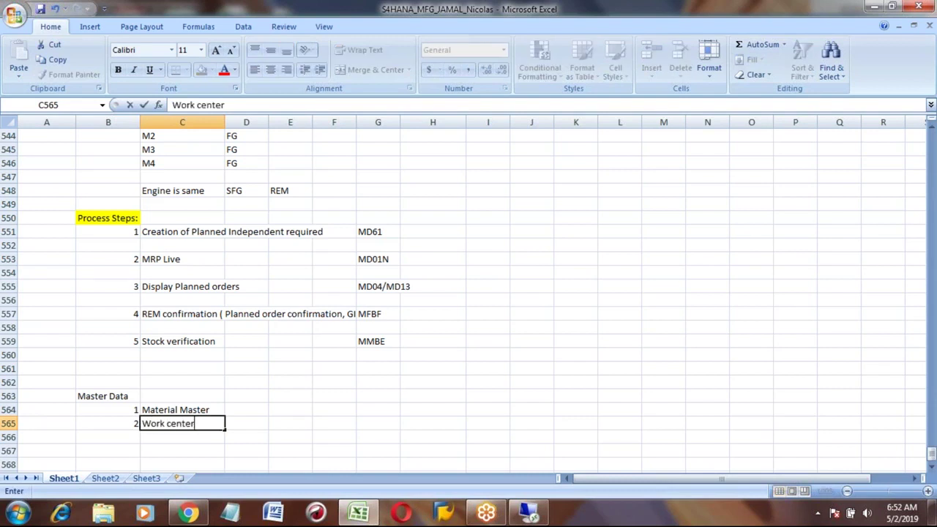
{"action": "key", "text": "Return"}
{"action": "type", "text": "3"}
{"action": "key", "text": "Tab"}
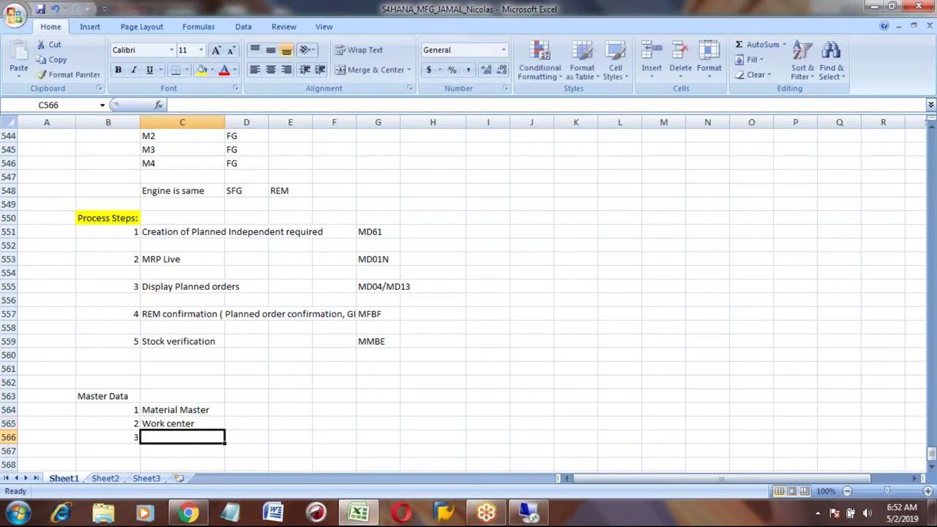
{"action": "type", "text": "BOM"}
{"action": "key", "text": "Return"}
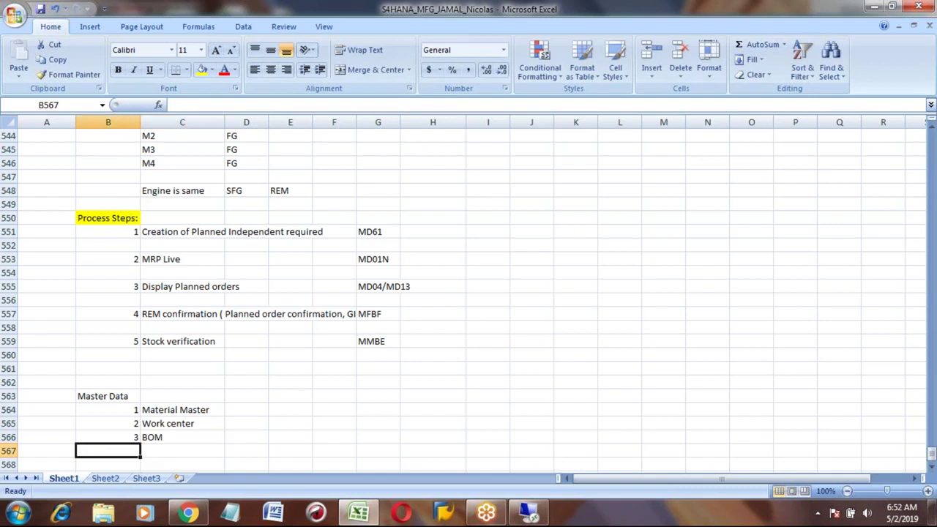
Add numbers 4 and 5 with 'Routing' and 'Production version' in C567:C568.
{"action": "type", "text": "4"}
{"action": "key", "text": "Tab"}
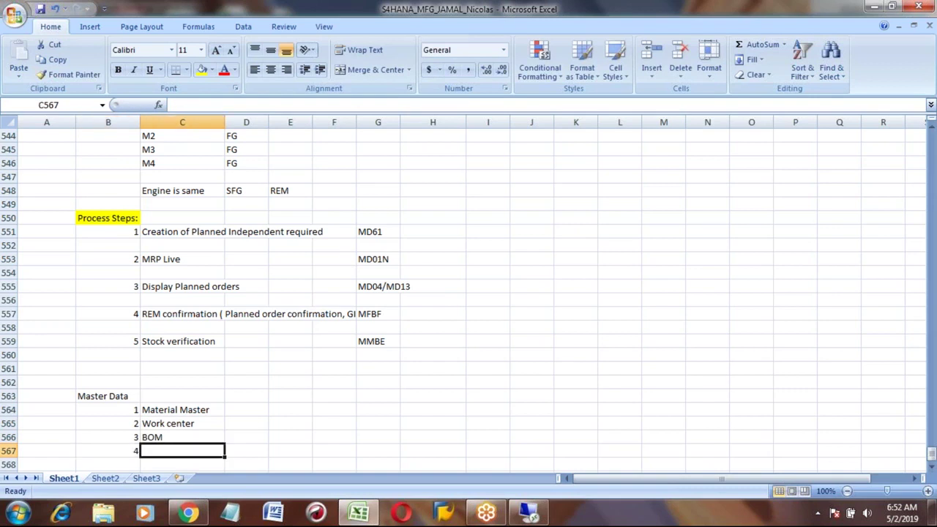
{"action": "scroll", "coordinate": [469, 293], "scroll_direction": "down", "scroll_amount": 2}
{"action": "key", "text": "Down"}
{"action": "key", "text": "Left"}
{"action": "type", "text": "5"}
{"action": "key", "text": "Tab"}
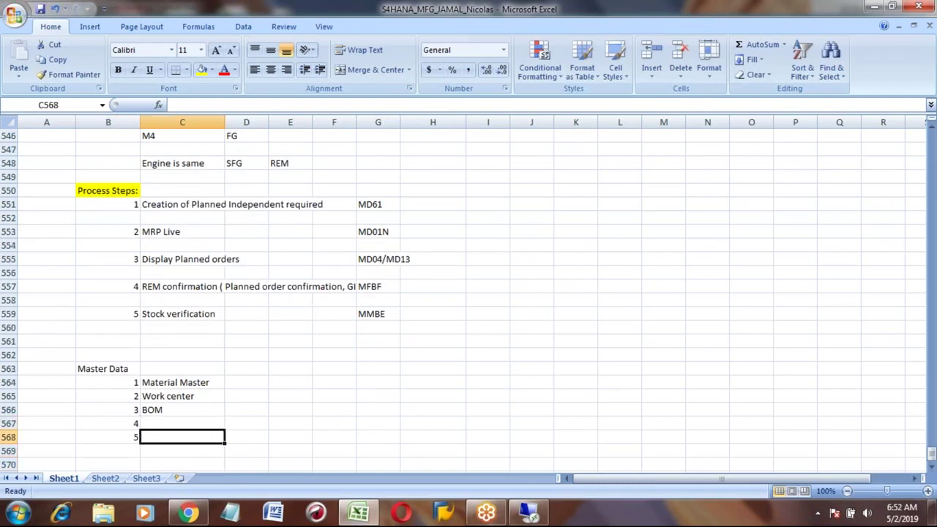
{"action": "key", "text": "Up"}
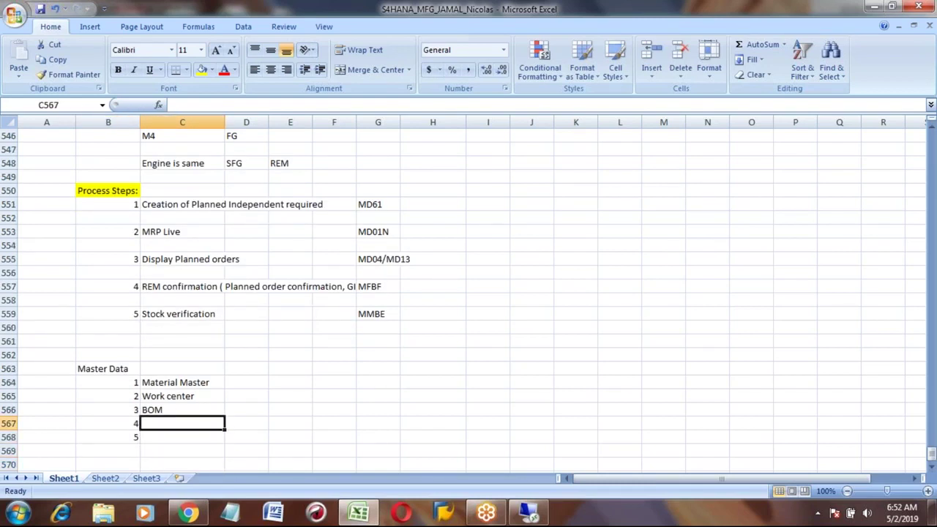
{"action": "type", "text": "Routing"}
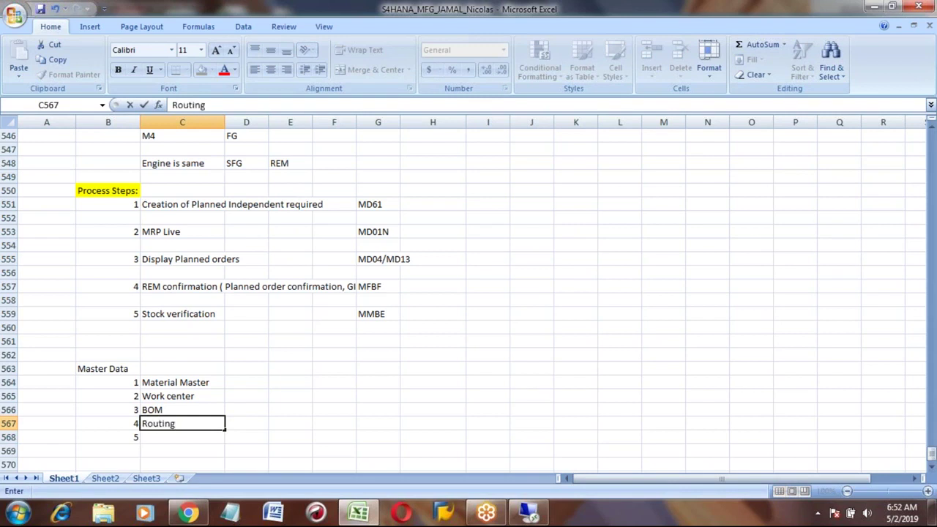
{"action": "key", "text": "Return"}
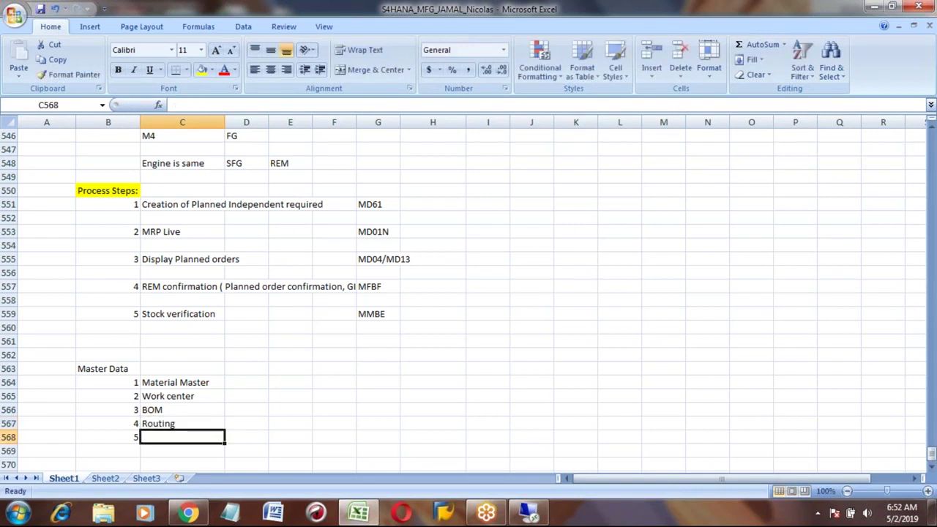
{"action": "type", "text": "Producti"}
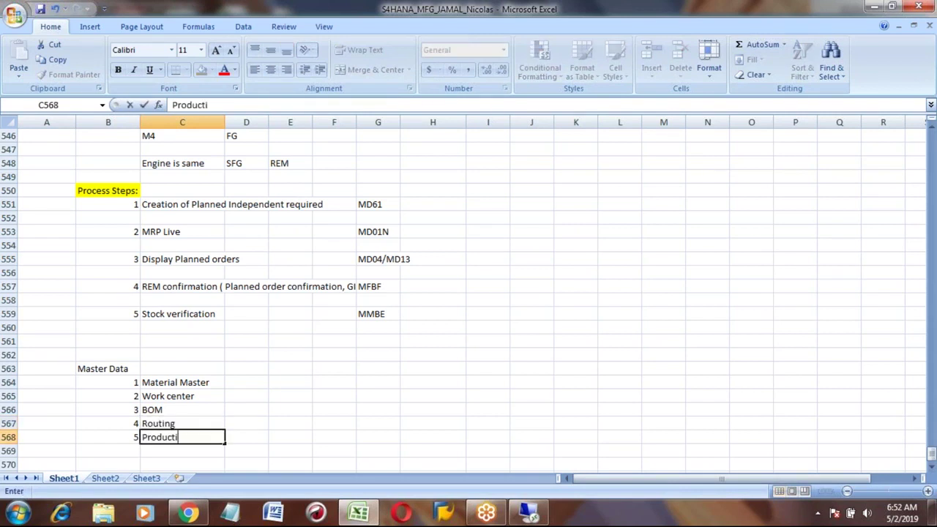
{"action": "type", "text": "on version"}
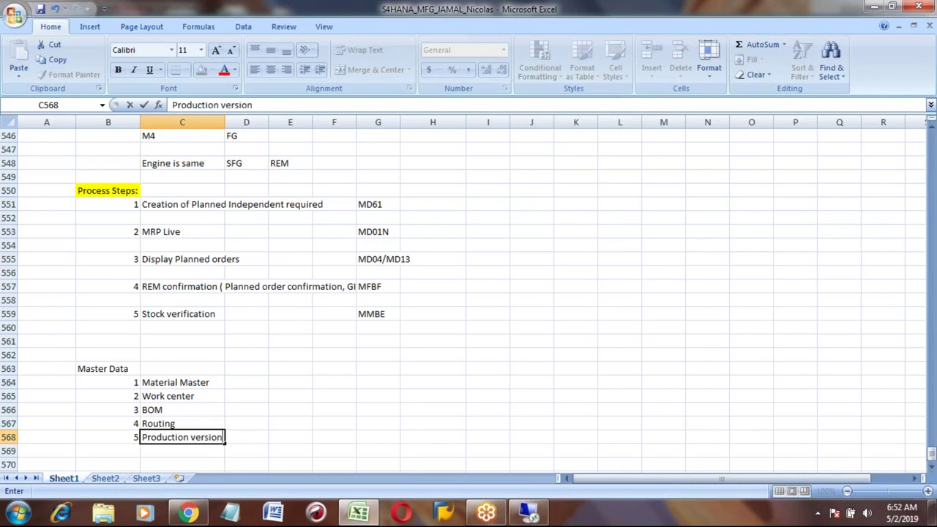
{"action": "key", "text": "Return"}
{"action": "scroll", "coordinate": [469, 300], "scroll_direction": "down", "scroll_amount": 2}
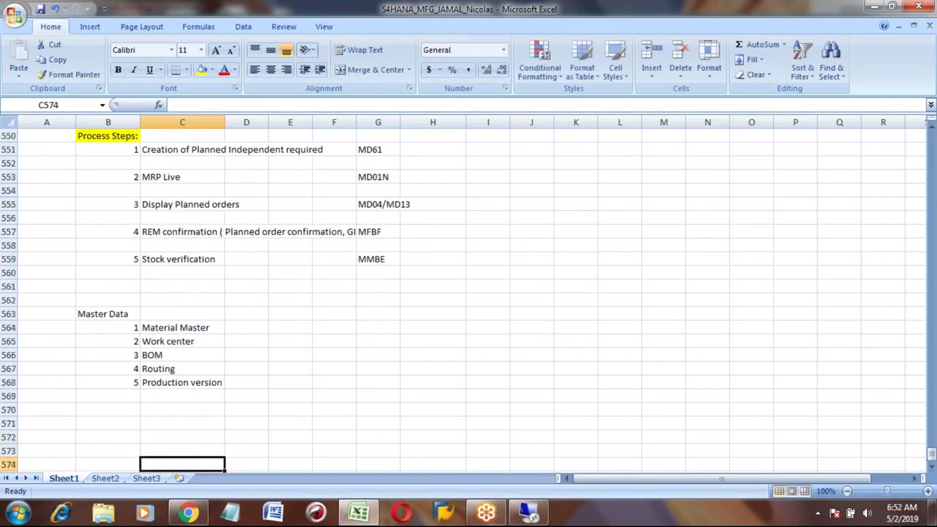
Change the Routing entry in C567 to 'Rate Routing' by adding 'Rate' before it.
{"action": "key", "text": "Up"}
{"action": "key", "text": "Up"}
{"action": "key", "text": "Up"}
{"action": "key", "text": "Up"}
{"action": "key", "text": "Up"}
{"action": "key", "text": "Down"}
{"action": "key", "text": "Down"}
{"action": "key", "text": "Down"}
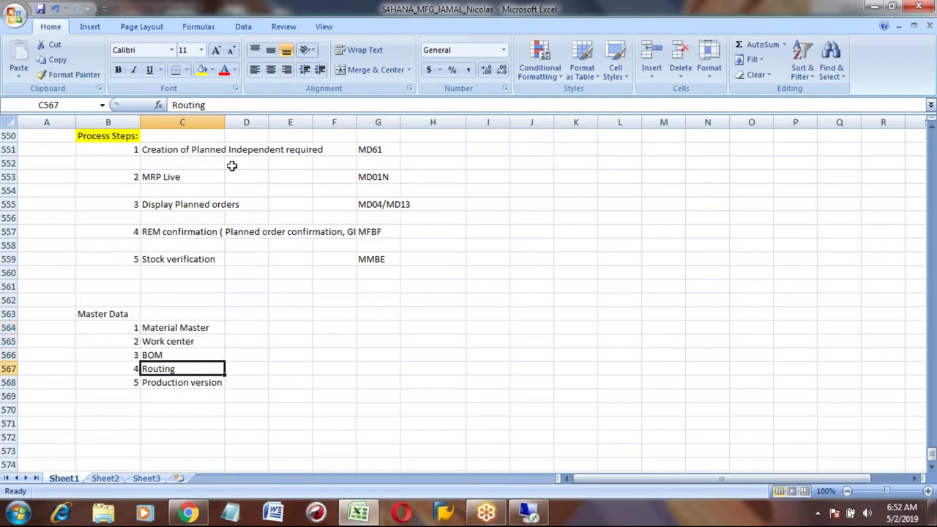
{"action": "left_click", "coordinate": [229, 108]}
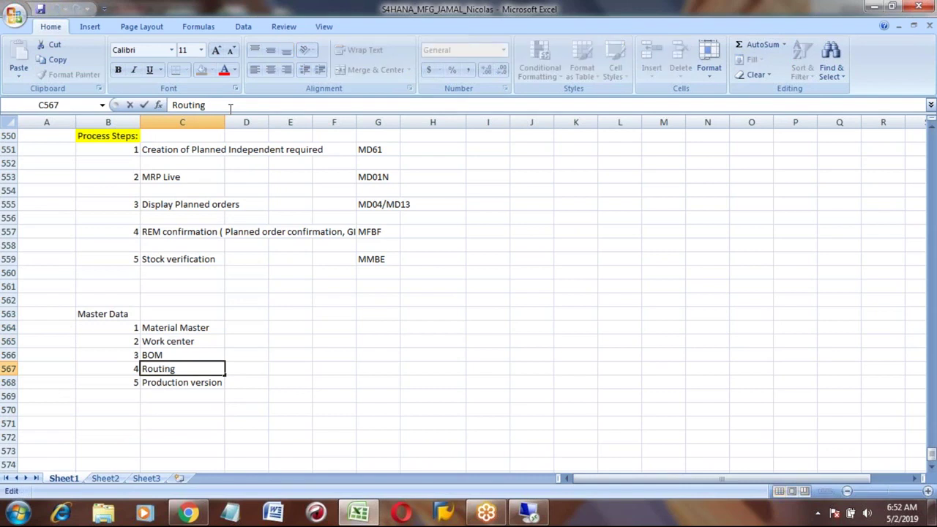
{"action": "key", "text": "Left"}
{"action": "key", "text": "Left"}
{"action": "key", "text": "Left"}
{"action": "key", "text": "Left"}
{"action": "type", "text": "Rate"}
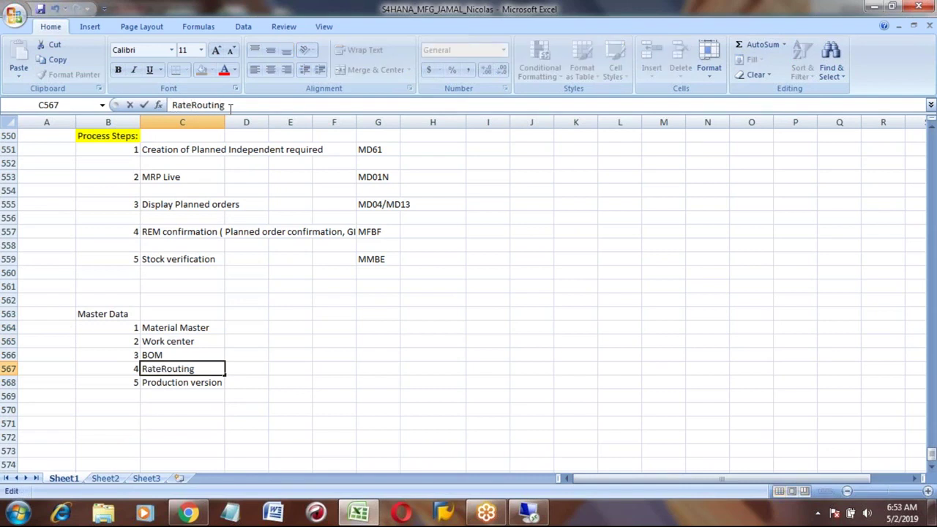
{"action": "key", "text": "Return"}
{"action": "key", "text": "Up"}
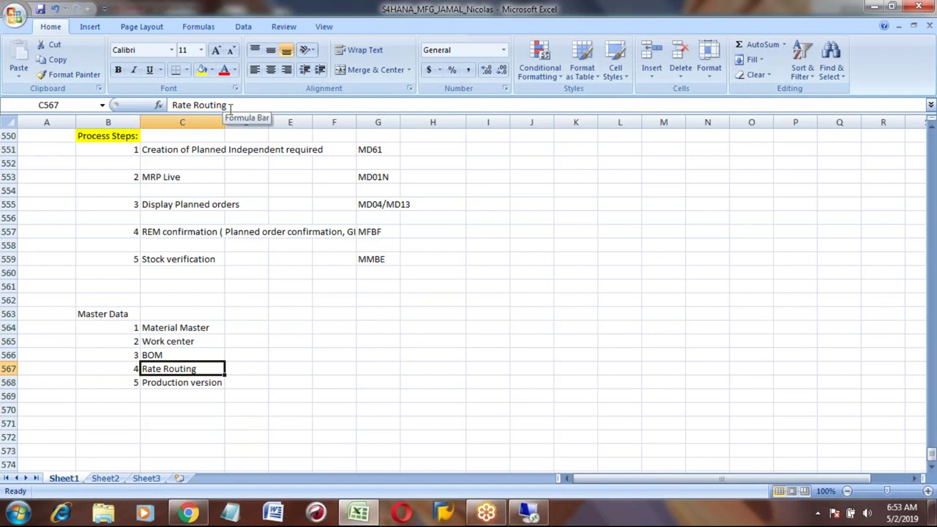
Enter MM01, CR01, CS02 and MM02 beside Material Master, Work center, BOM and Production version.
{"action": "key", "text": "Up"}
{"action": "key", "text": "Up"}
{"action": "key", "text": "Up"}
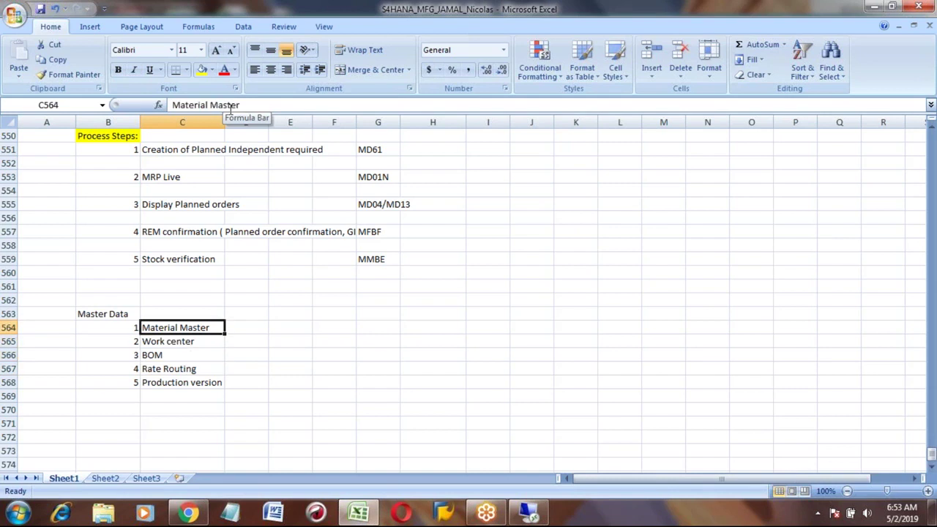
{"action": "key", "text": "Right"}
{"action": "key", "text": "Right"}
{"action": "key", "text": "Right"}
{"action": "key", "text": "Right"}
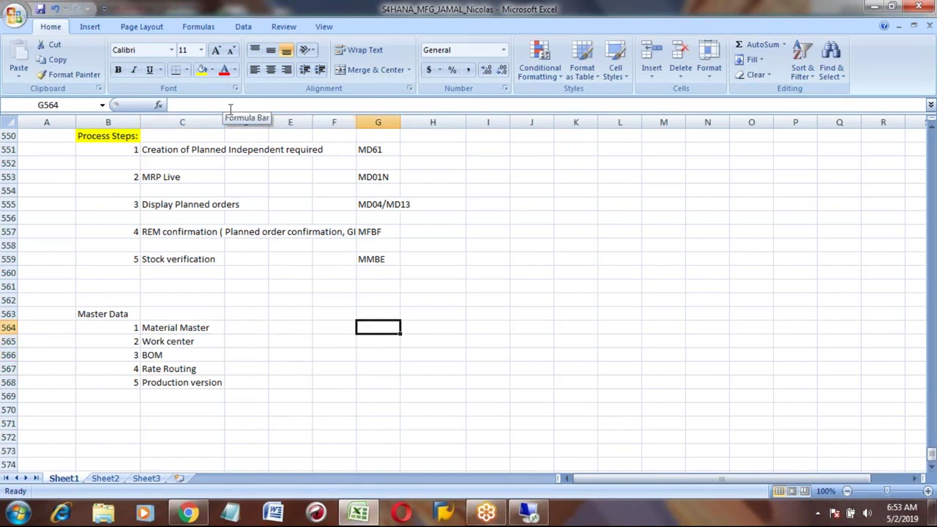
{"action": "type", "text": "MM01"}
{"action": "key", "text": "Return"}
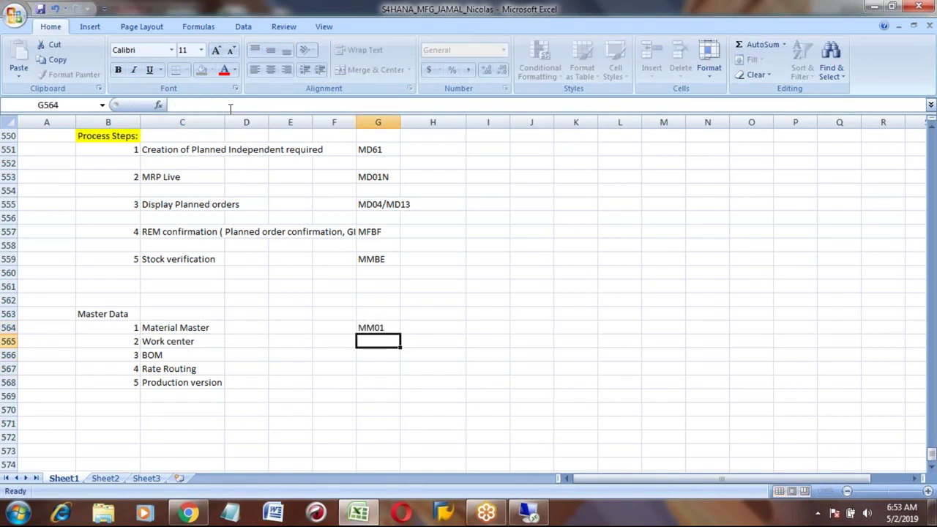
{"action": "type", "text": "CR01"}
{"action": "key", "text": "Return"}
{"action": "type", "text": "CS"}
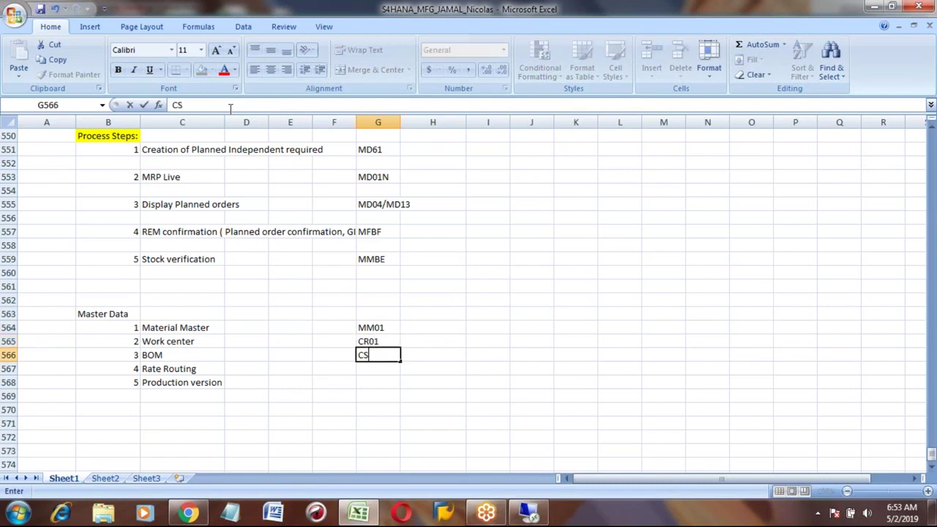
{"action": "type", "text": "02"}
{"action": "key", "text": "Return"}
{"action": "key", "text": "Return"}
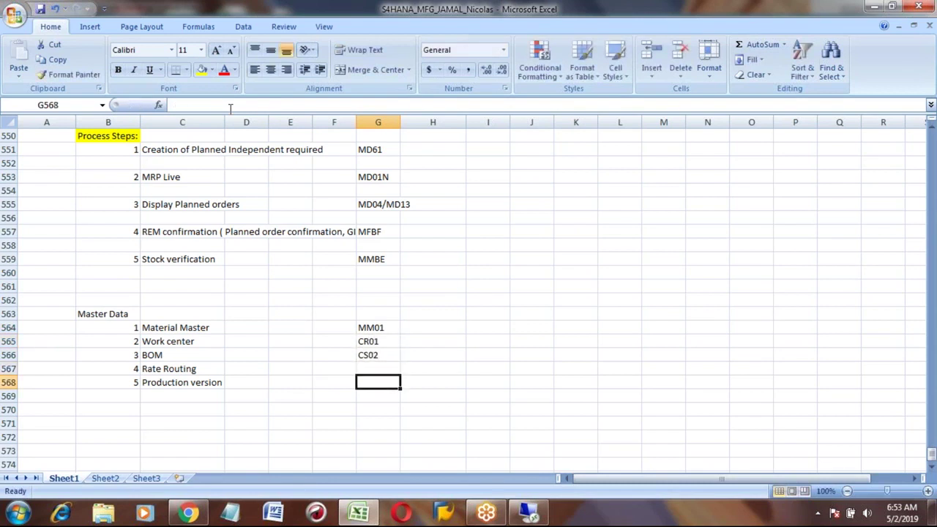
{"action": "type", "text": "MM02"}
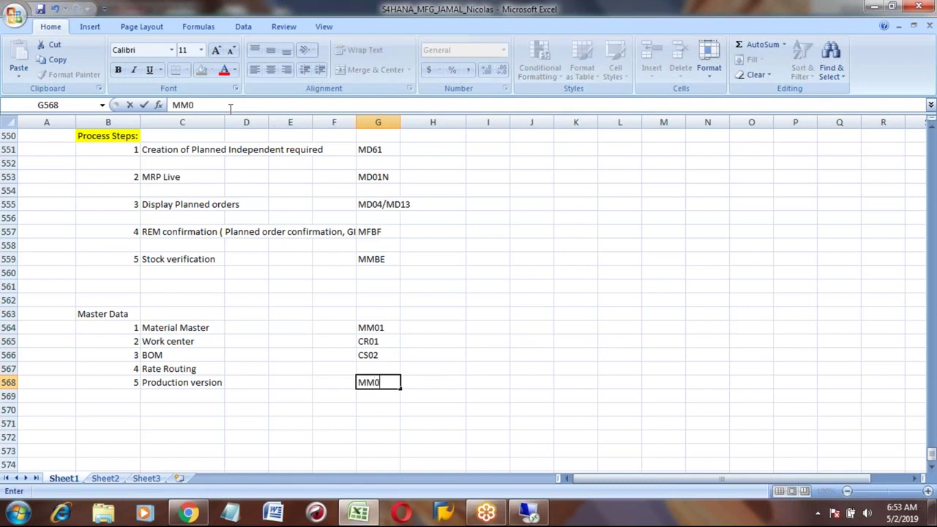
{"action": "key", "text": "Return"}
Review the Master Data list, leaving Rate Routing blank, and move to row 570's numbering cell.
{"action": "key", "text": "Up"}
{"action": "key", "text": "Up"}
{"action": "key", "text": "Left"}
{"action": "key", "text": "Left"}
{"action": "key", "text": "Left"}
{"action": "key", "text": "Left"}
{"action": "key", "text": "Right"}
{"action": "key", "text": "Right"}
{"action": "key", "text": "Right"}
{"action": "key", "text": "Right"}
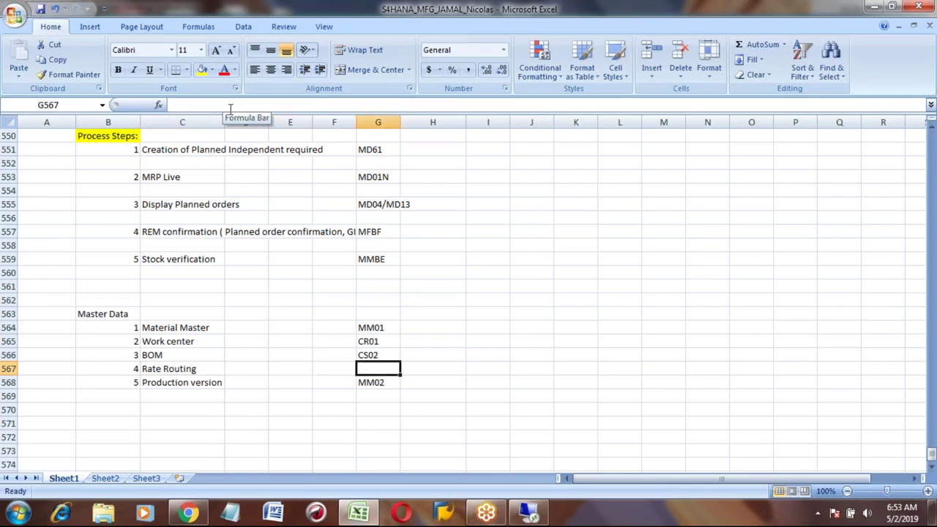
{"action": "key", "text": "Down"}
{"action": "key", "text": "Down"}
{"action": "key", "text": "Down"}
{"action": "key", "text": "Down"}
{"action": "key", "text": "Up"}
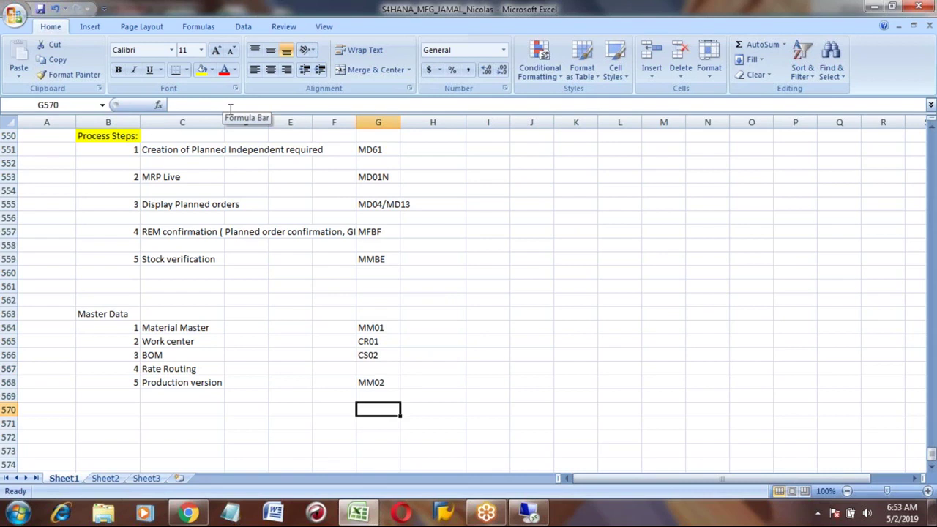
{"action": "key", "text": "Left"}
{"action": "key", "text": "Left"}
{"action": "key", "text": "Left"}
{"action": "key", "text": "Left"}
{"action": "key", "text": "Up"}
{"action": "key", "text": "Up"}
{"action": "key", "text": "Up"}
{"action": "key", "text": "Up"}
{"action": "key", "text": "Up"}
{"action": "key", "text": "Up"}
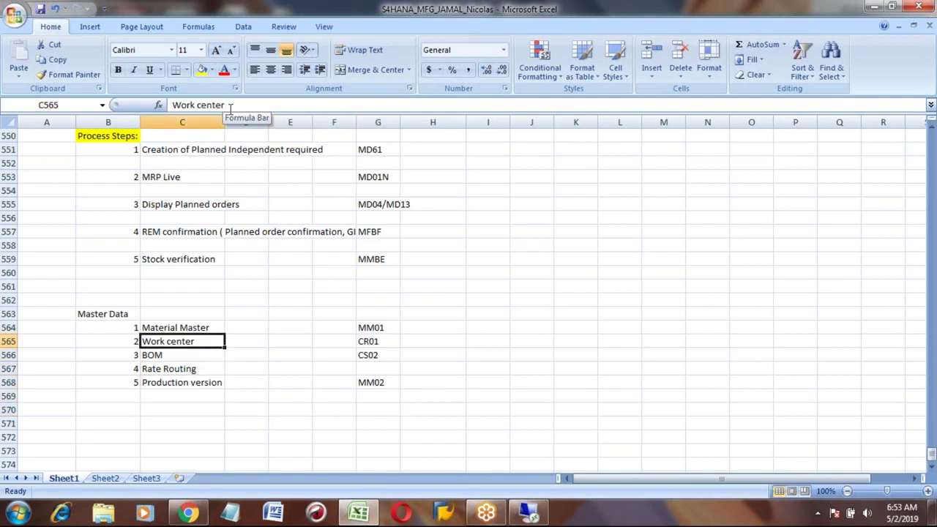
{"action": "key", "text": "Down"}
{"action": "key", "text": "Down"}
{"action": "key", "text": "Down"}
{"action": "key", "text": "Down"}
{"action": "key", "text": "Down"}
{"action": "key", "text": "Down"}
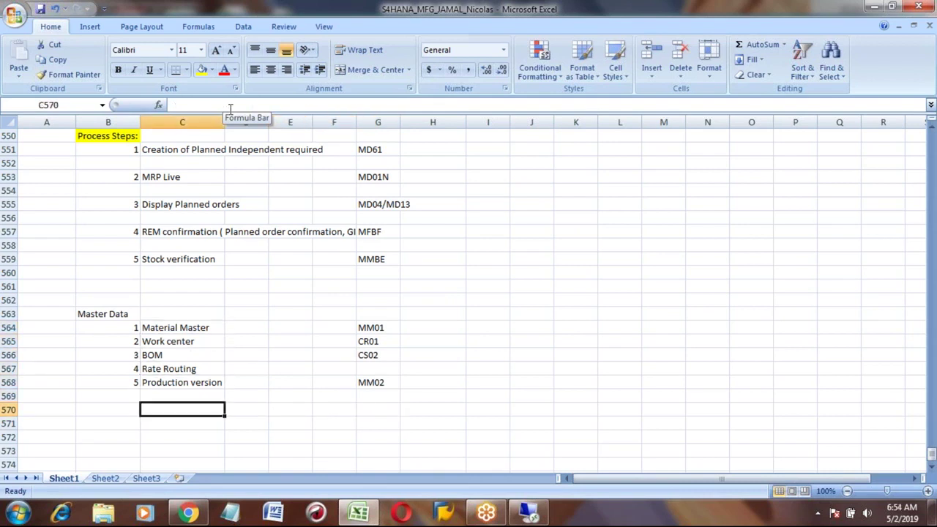
{"action": "key", "text": "Down"}
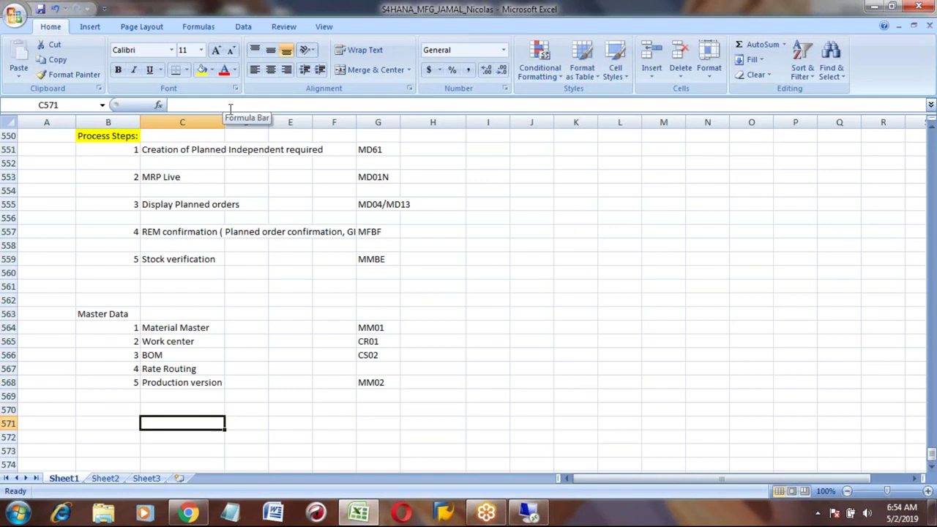
{"action": "key", "text": "Up"}
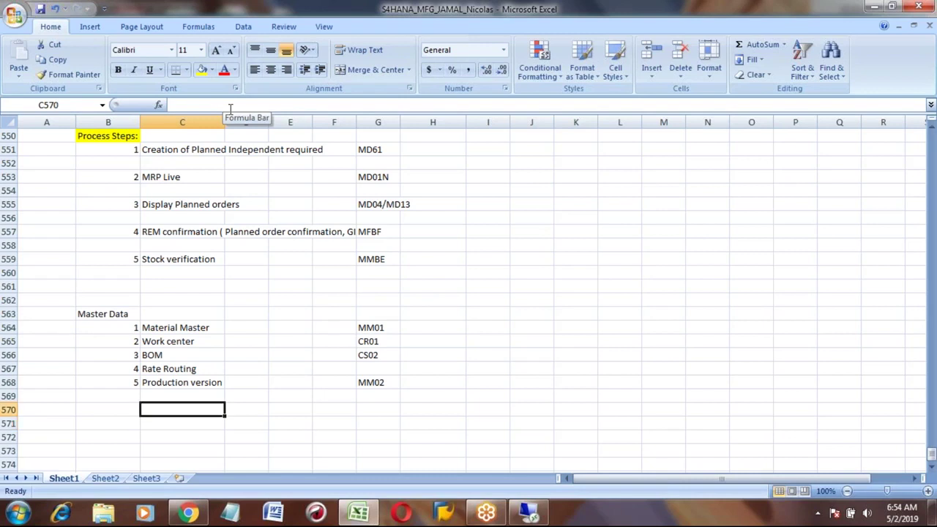
{"action": "key", "text": "Left"}
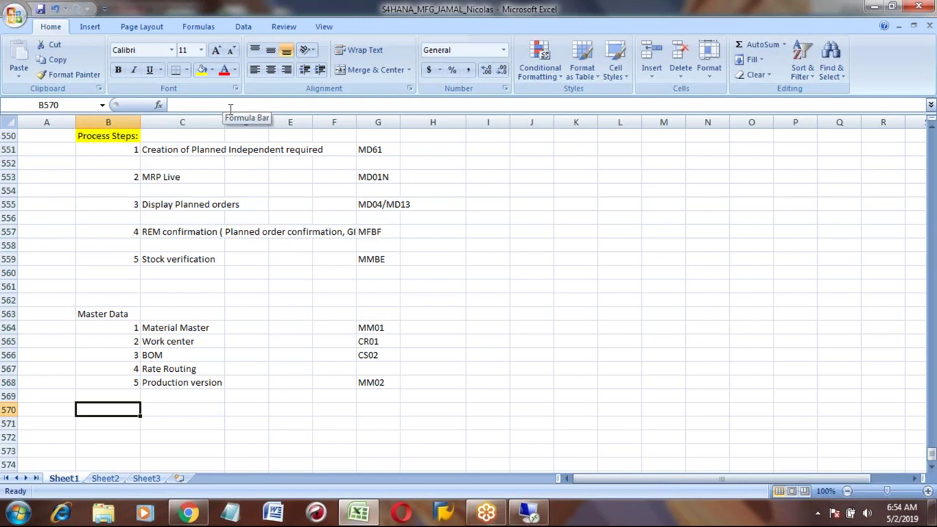
Number the new row 6 and give it transaction code KKF6N in uppercase.
{"action": "type", "text": "6"}
{"action": "key", "text": "Tab"}
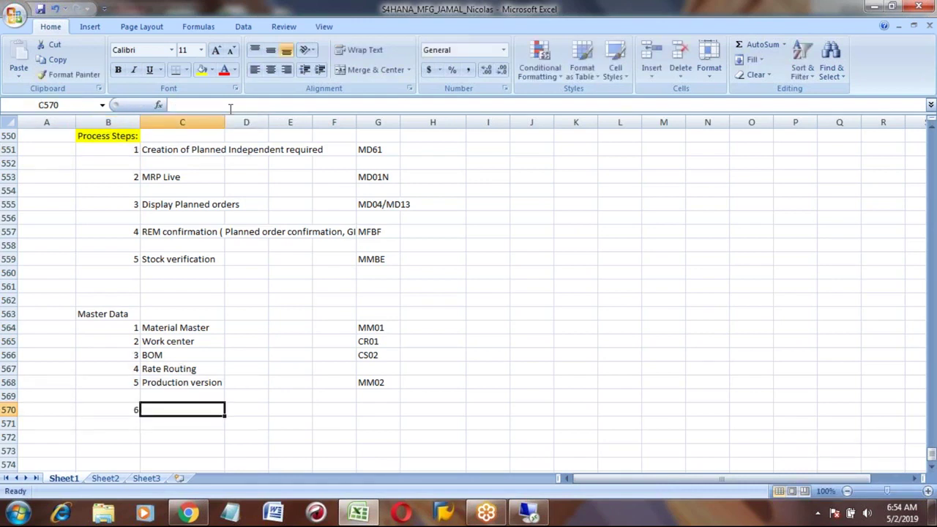
{"action": "key", "text": "Tab"}
{"action": "key", "text": "Tab"}
{"action": "key", "text": "Tab"}
{"action": "key", "text": "Tab"}
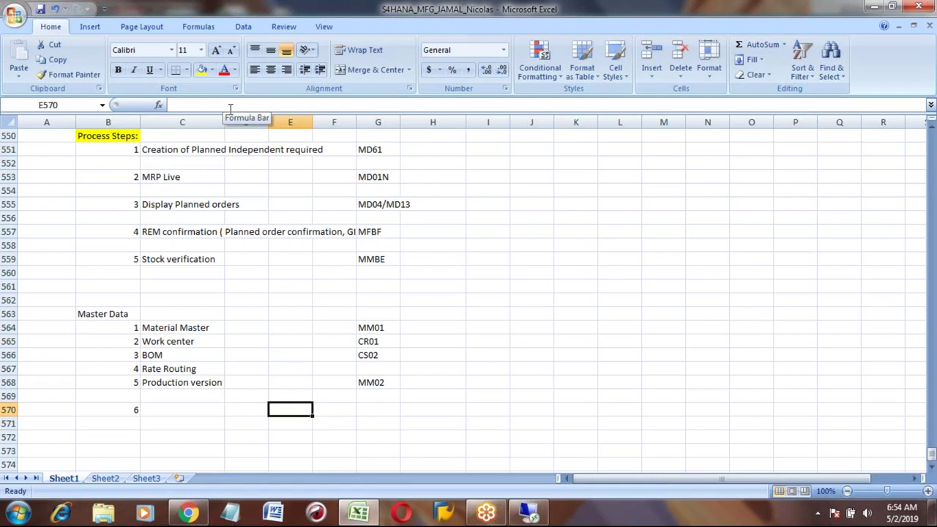
{"action": "type", "text": "kkf6n"}
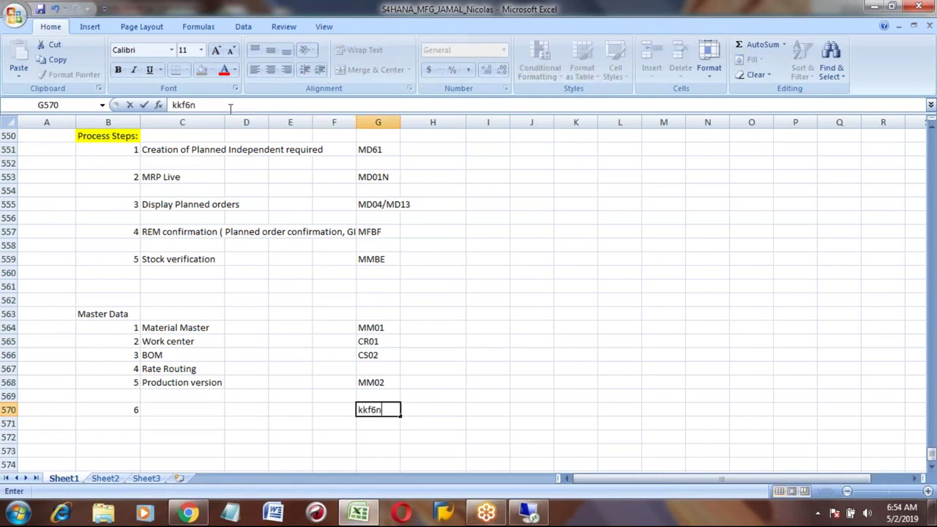
{"action": "key", "text": "Return"}
{"action": "key", "text": "Up"}
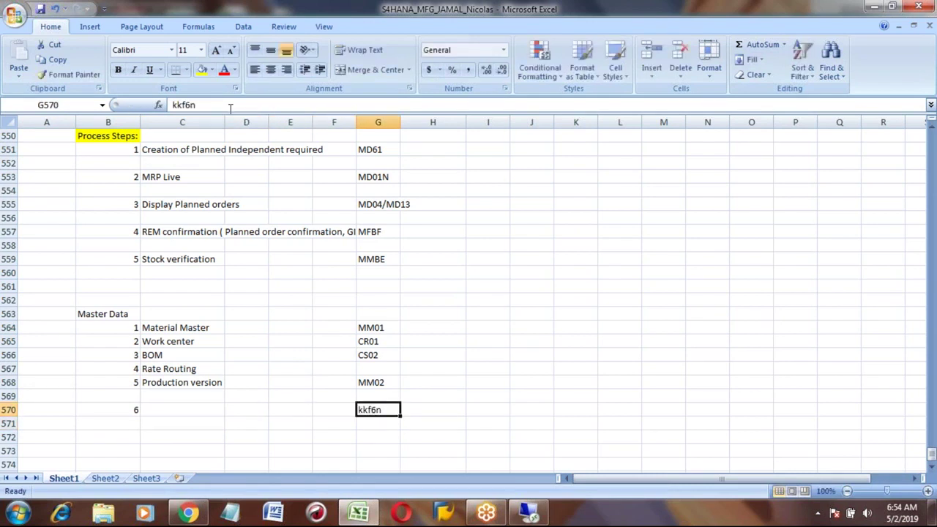
{"action": "type", "text": "KKF6N"}
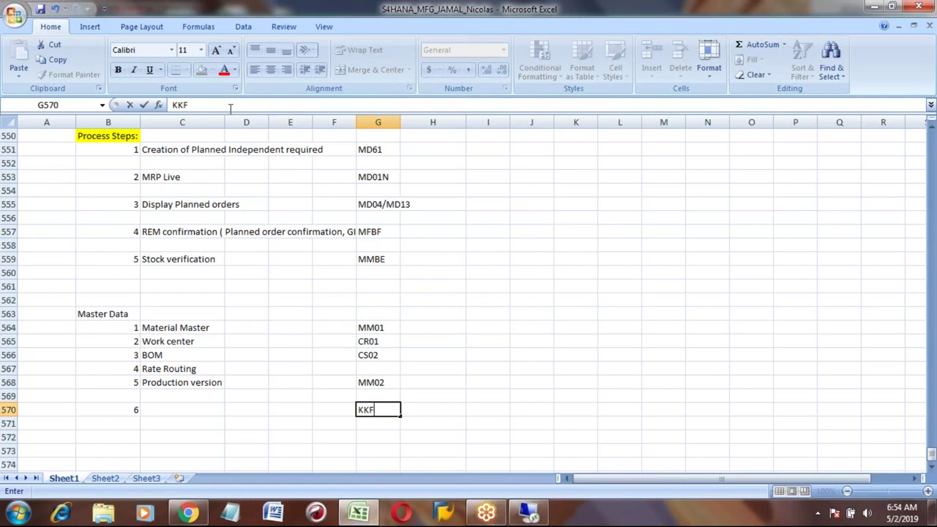
{"action": "key", "text": "Return"}
Describe item 6 as 'Product Cost Collector'.
{"action": "key", "text": "Up"}
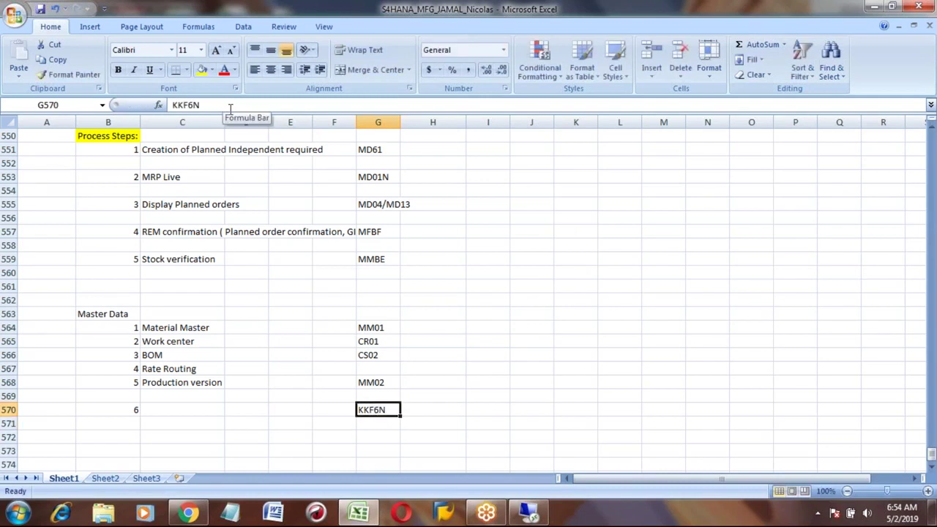
{"action": "key", "text": "Left"}
{"action": "key", "text": "Left"}
{"action": "key", "text": "Left"}
{"action": "key", "text": "Left"}
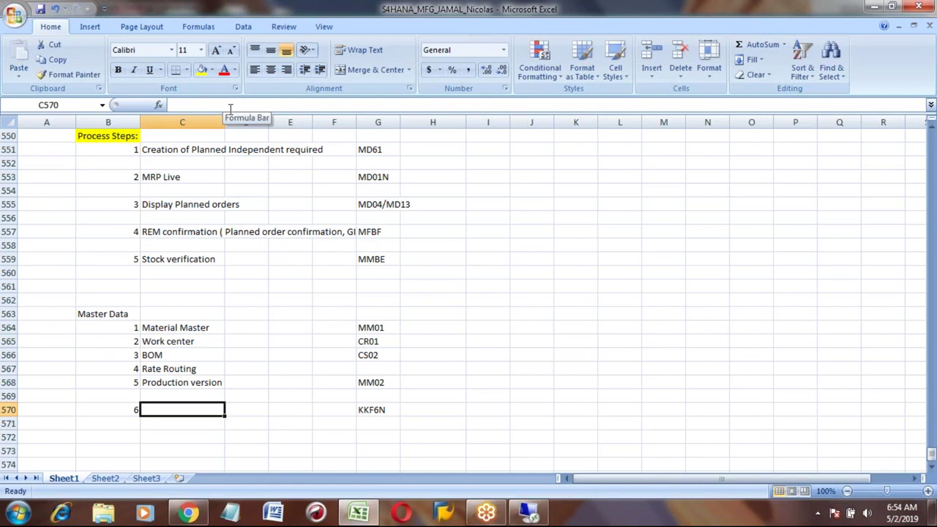
{"action": "type", "text": "Product Cost Co"}
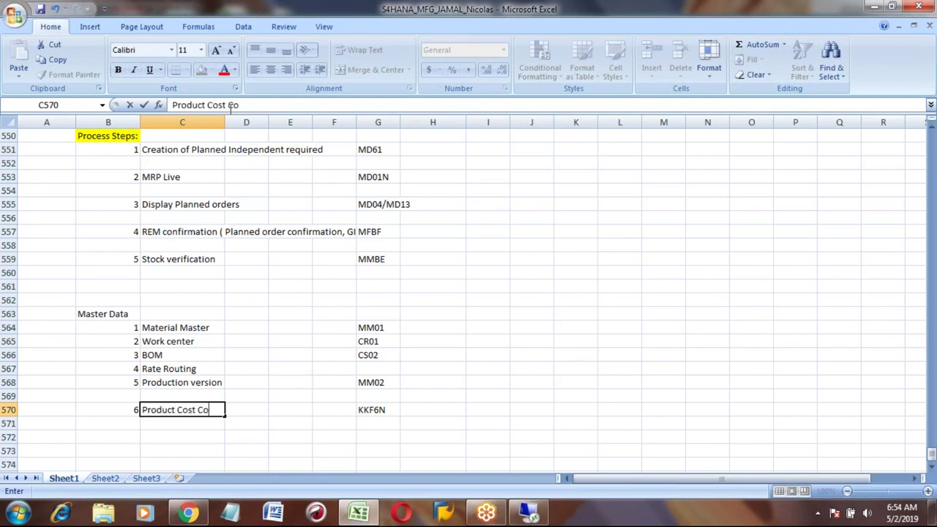
{"action": "type", "text": "llector"}
{"action": "key", "text": "Return"}
{"action": "key", "text": "Up"}
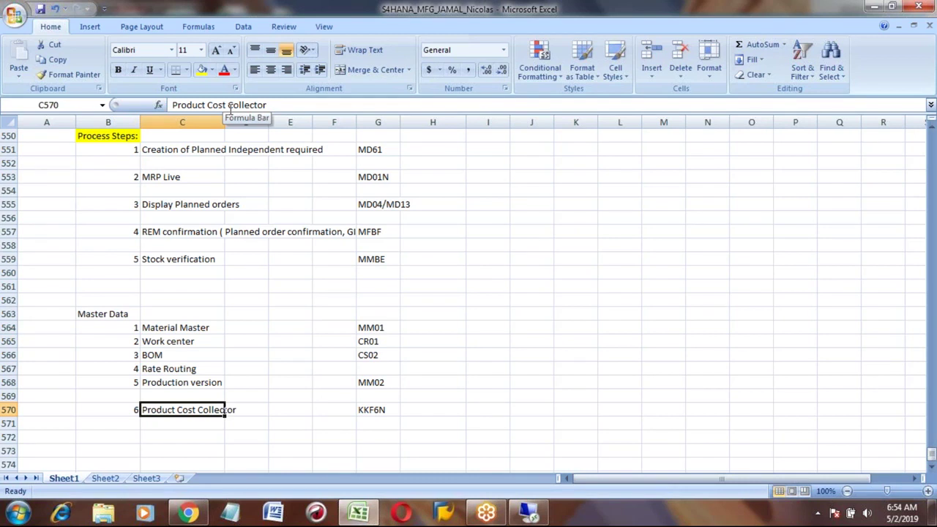
{"action": "key", "text": "Down"}
{"action": "key", "text": "Down"}
{"action": "key", "text": "Down"}
{"action": "key", "text": "Down"}
{"action": "key", "text": "Down"}
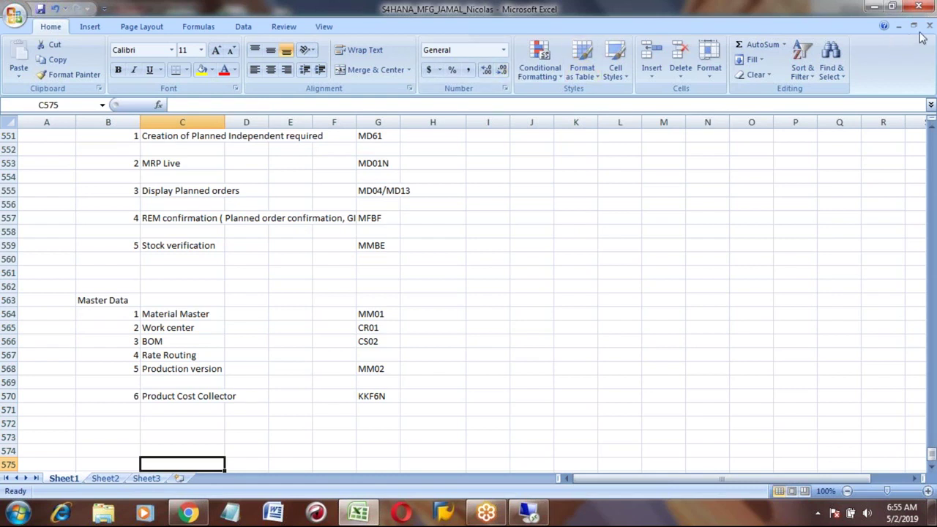
Exit the REM Confirmation transaction in SAP without keeping the entered data.
{"action": "left_click", "coordinate": [529, 512]}
{"action": "left_click", "coordinate": [186, 52]}
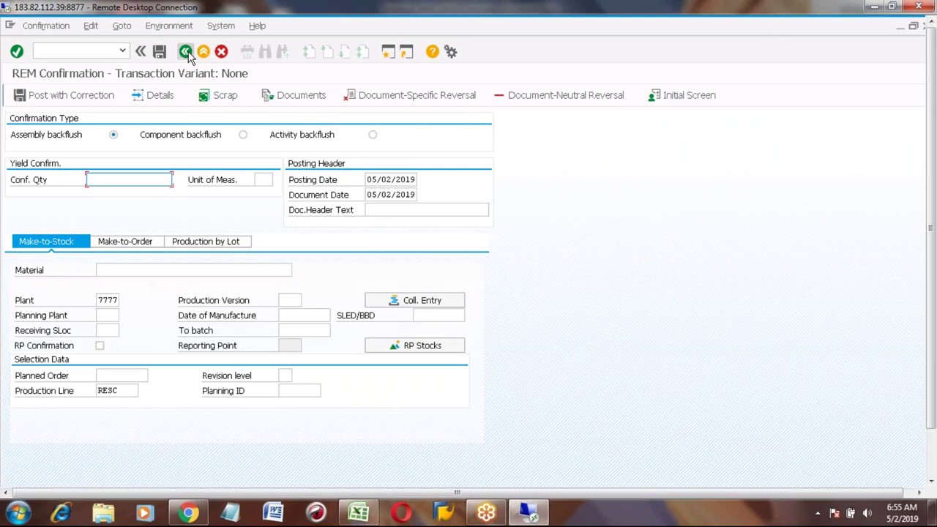
{"action": "left_click", "coordinate": [205, 52]}
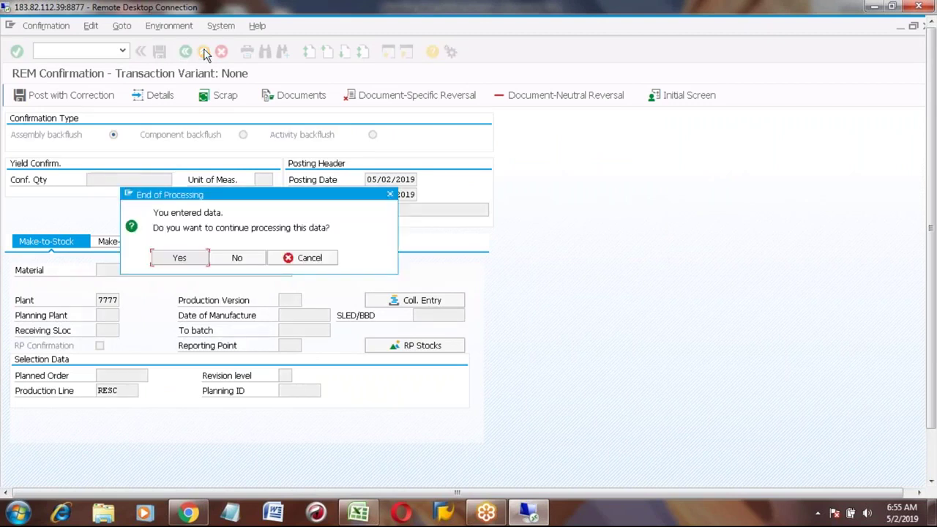
{"action": "left_click", "coordinate": [237, 257]}
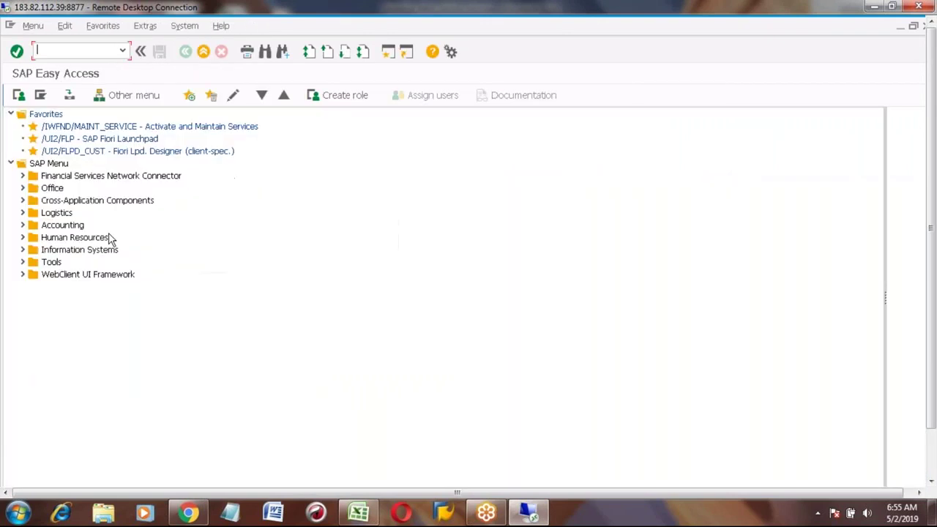
Expand Logistics > Production > Repetitive Manufacturing > Master Data in the Easy Access menu.
{"action": "left_click", "coordinate": [23, 213]}
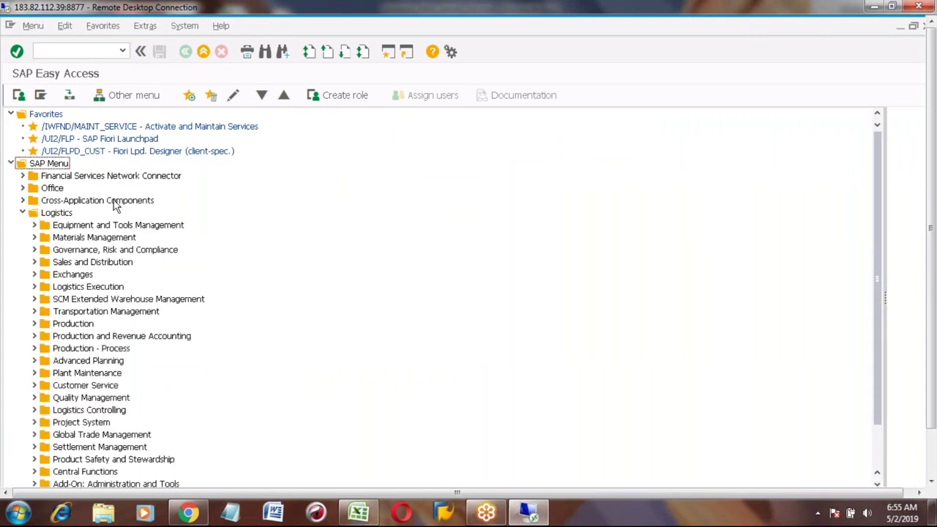
{"action": "left_click", "coordinate": [58, 214]}
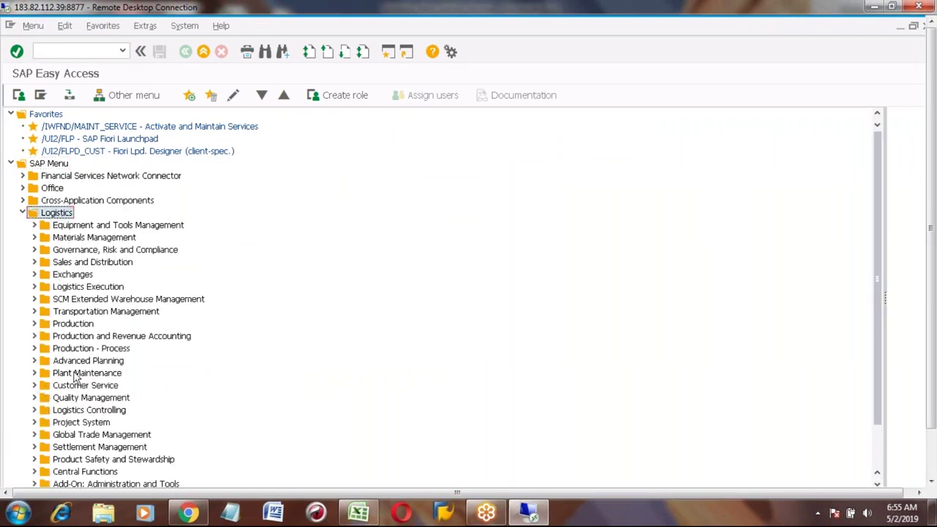
{"action": "left_click", "coordinate": [65, 327]}
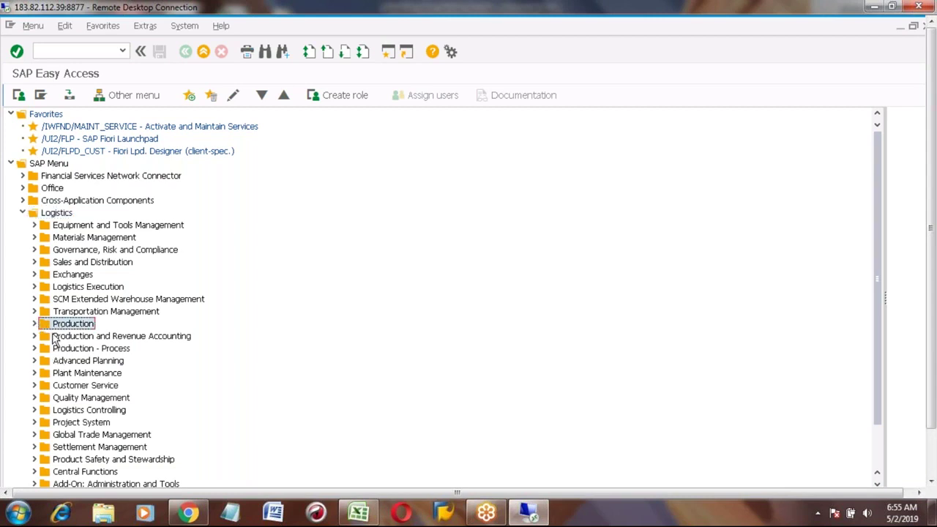
{"action": "left_click", "coordinate": [34, 324]}
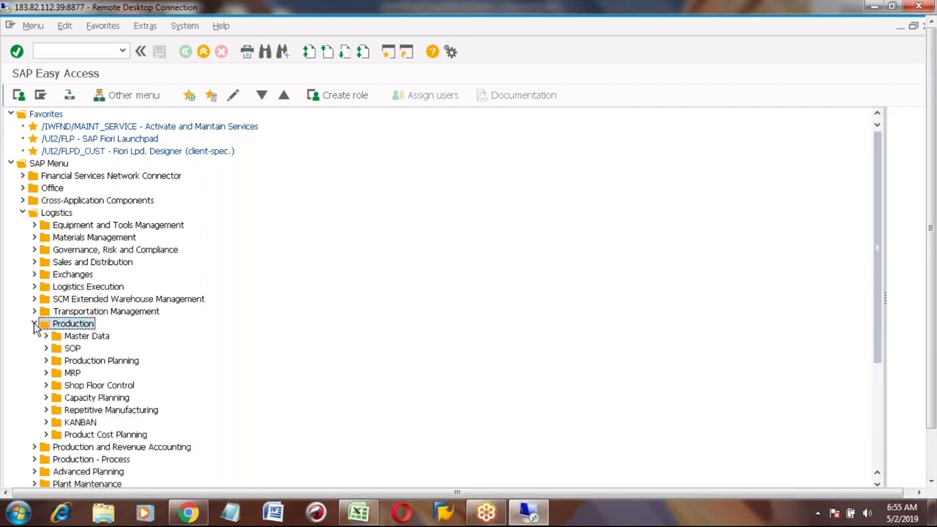
{"action": "left_click", "coordinate": [90, 410]}
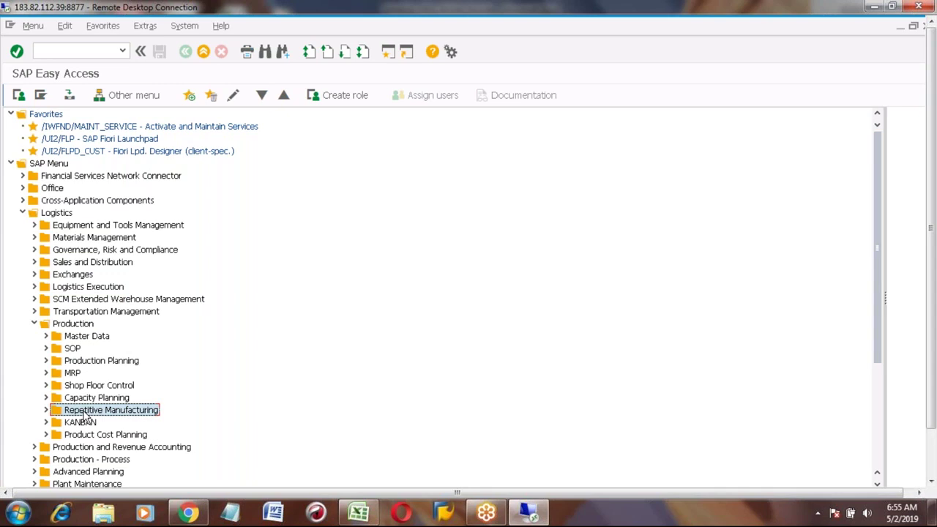
{"action": "left_click", "coordinate": [45, 410]}
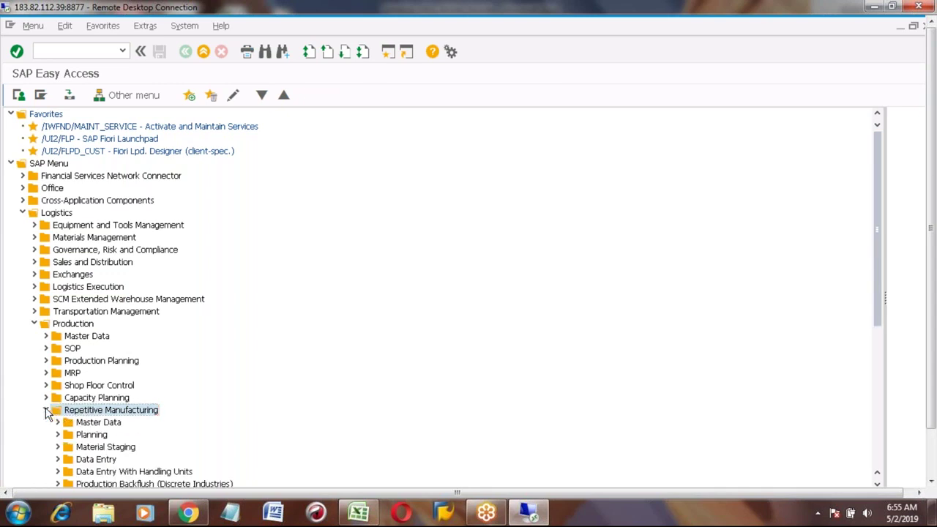
{"action": "left_click", "coordinate": [105, 424]}
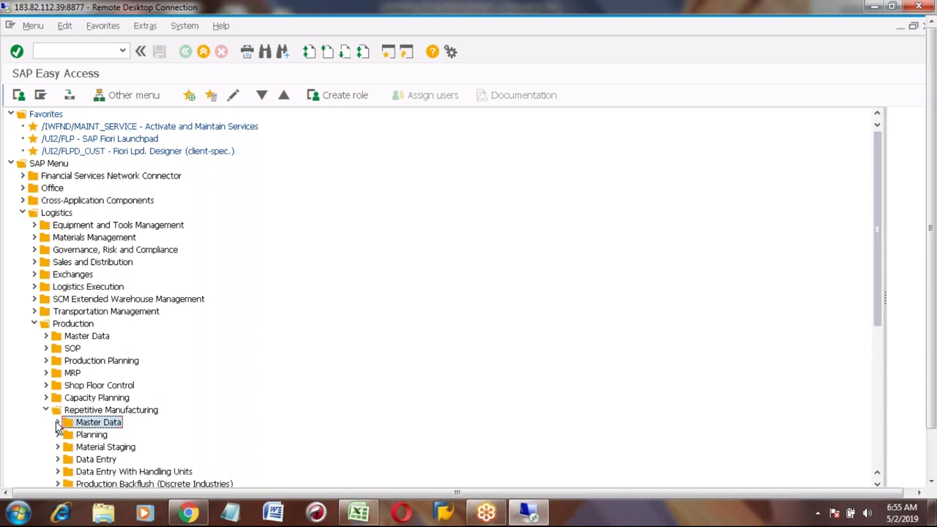
{"action": "left_click", "coordinate": [57, 423]}
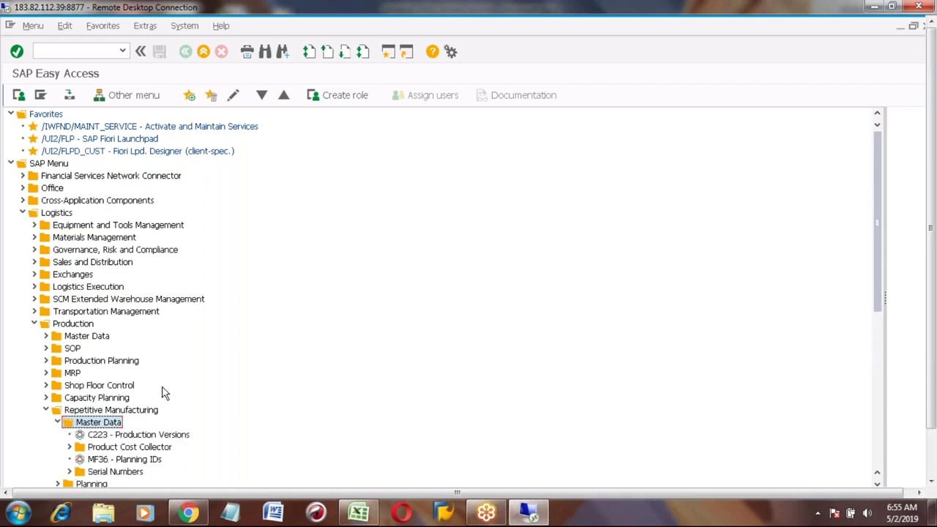
Expand Production > Master Data > Routings in the Easy Access menu.
{"action": "left_click", "coordinate": [877, 484]}
{"action": "left_click", "coordinate": [880, 484]}
{"action": "left_click", "coordinate": [881, 484]}
{"action": "left_click", "coordinate": [881, 485]}
{"action": "left_click", "coordinate": [881, 485]}
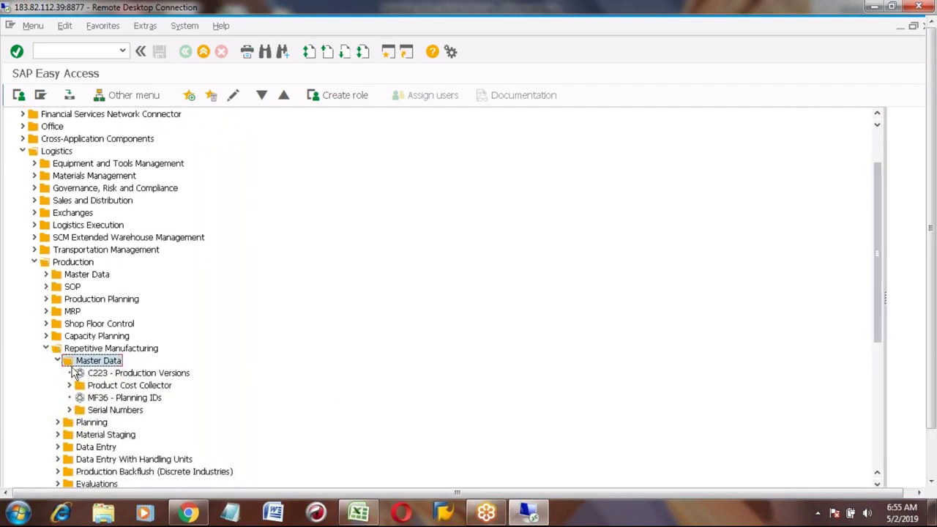
{"action": "left_click", "coordinate": [67, 263]}
{"action": "left_click", "coordinate": [82, 275]}
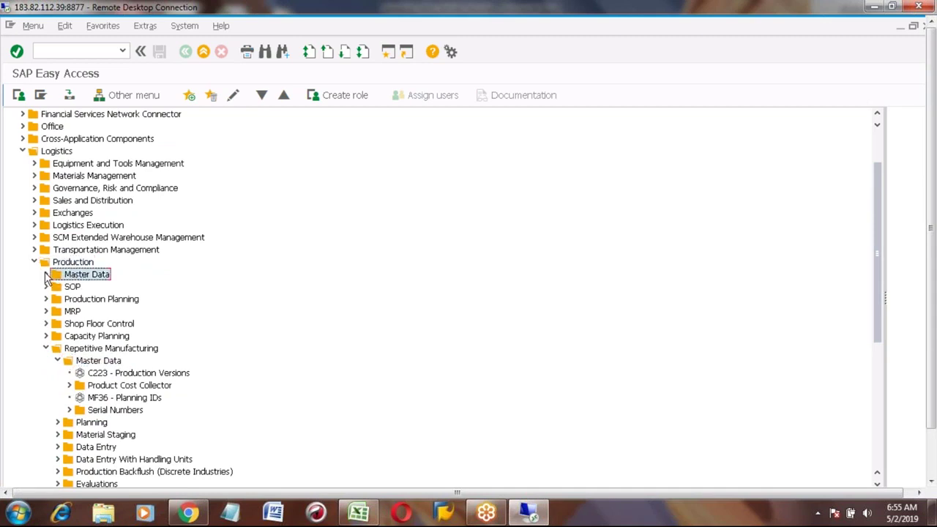
{"action": "left_click", "coordinate": [46, 275]}
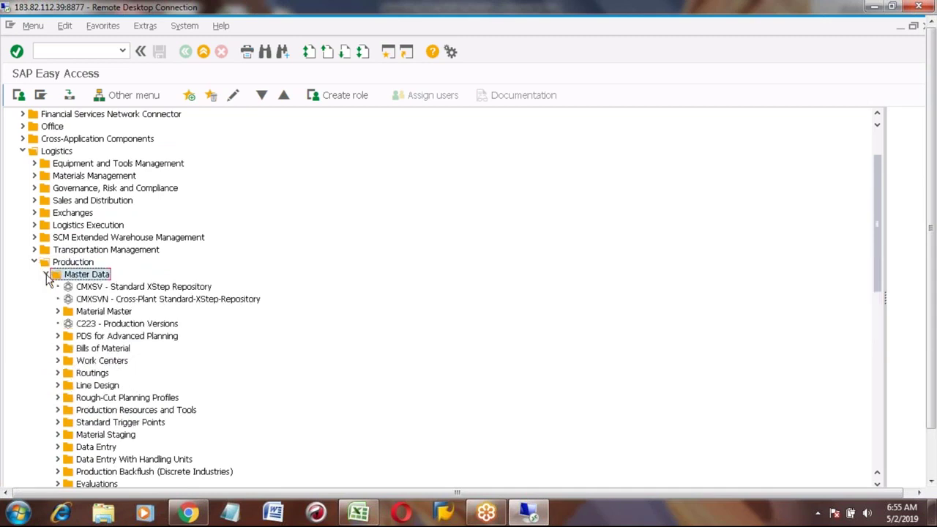
{"action": "left_click", "coordinate": [93, 374]}
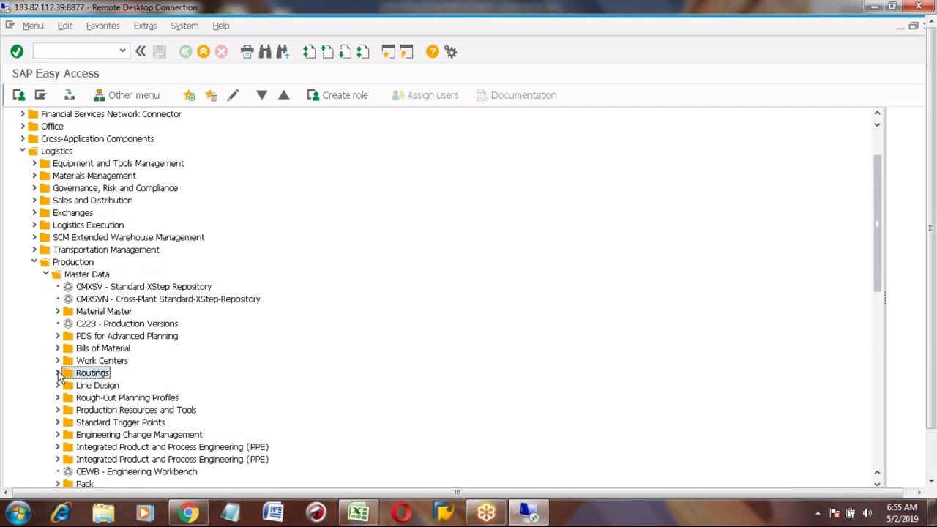
{"action": "left_click", "coordinate": [58, 374]}
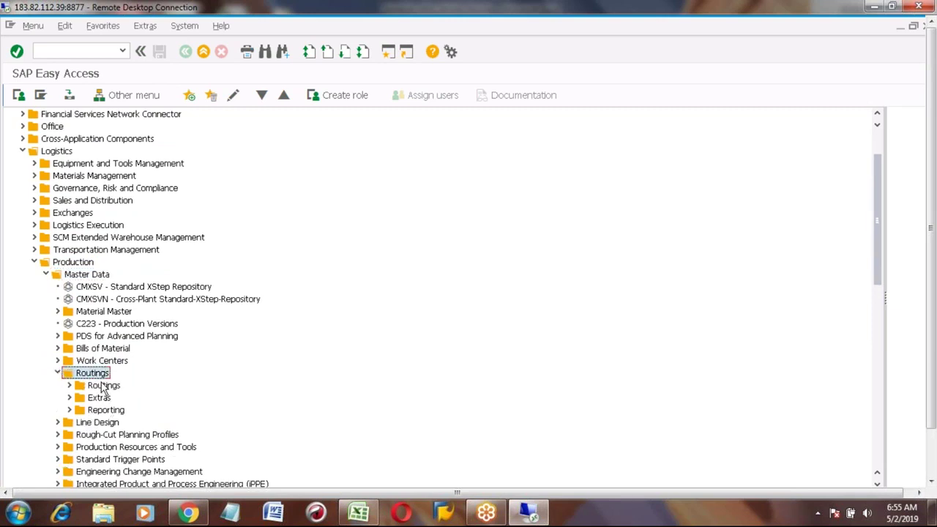
Open the inner Routings > Rate Routings folder, select CA21 - Create, and return to Excel.
{"action": "left_click", "coordinate": [100, 386]}
{"action": "left_click", "coordinate": [71, 386]}
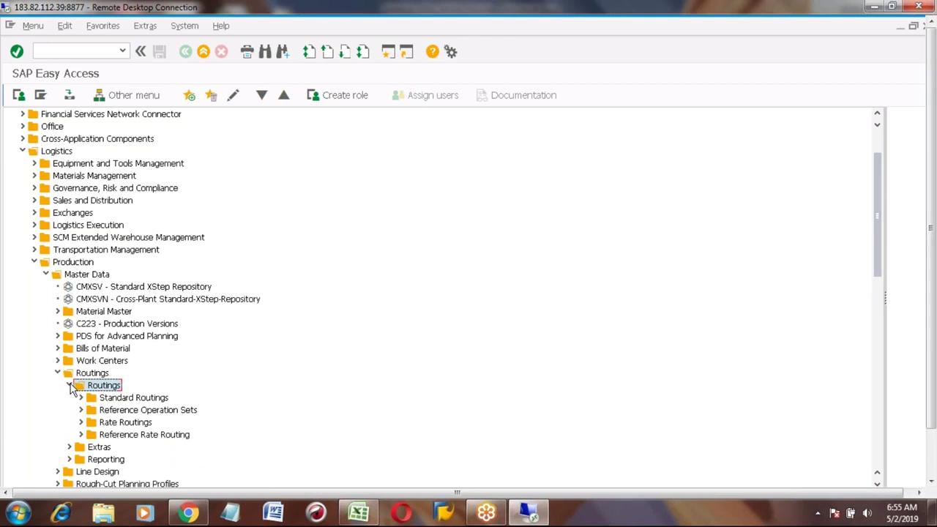
{"action": "left_click", "coordinate": [117, 425]}
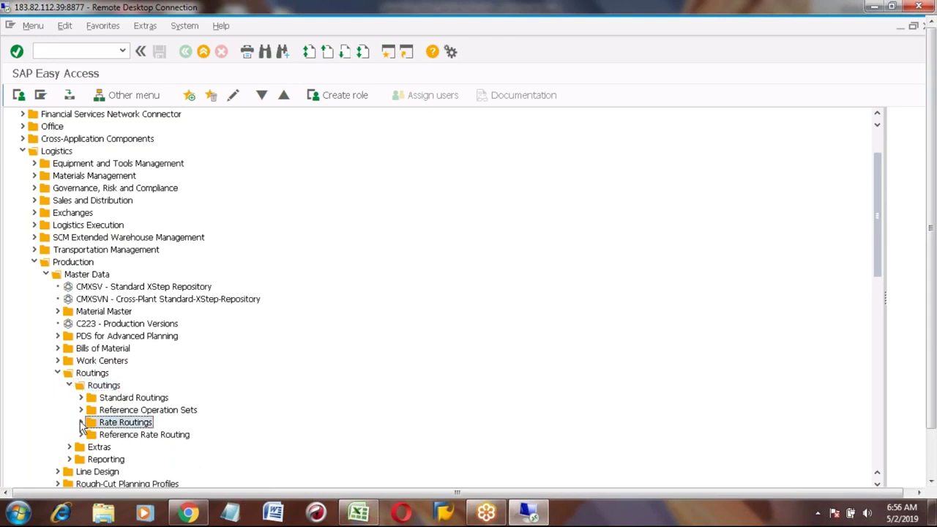
{"action": "left_click", "coordinate": [81, 423]}
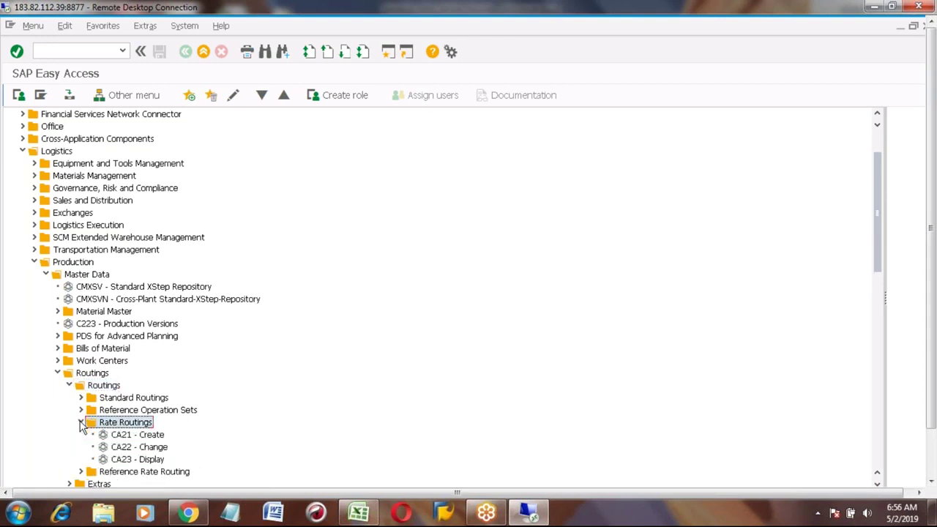
{"action": "left_click", "coordinate": [138, 436]}
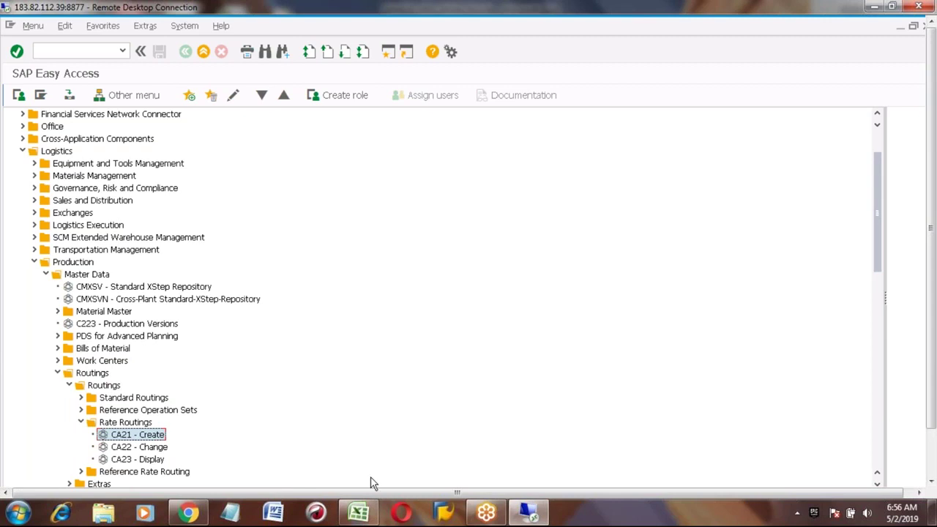
{"action": "mouse_move", "coordinate": [367, 513]}
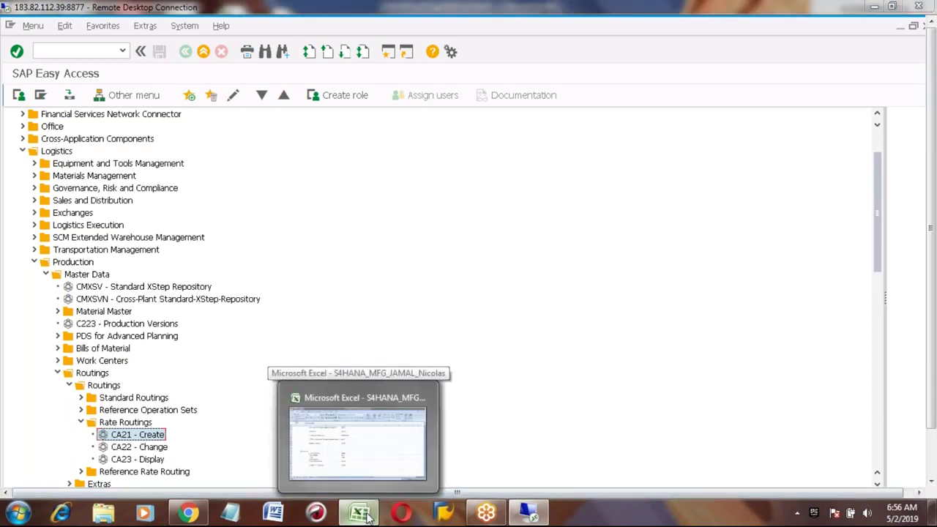
{"action": "left_click", "coordinate": [357, 443]}
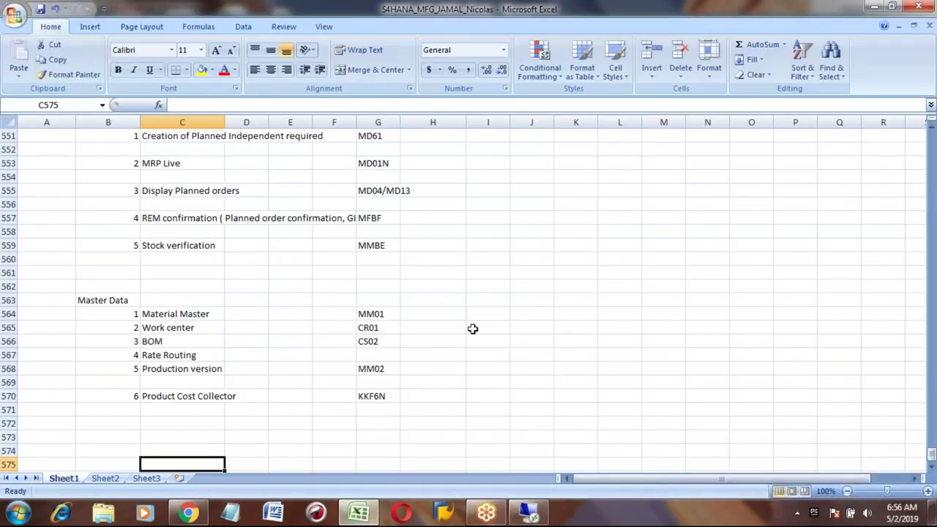
Record CA21 as the transaction code beside Rate Routing in G567.
{"action": "left_click", "coordinate": [377, 358]}
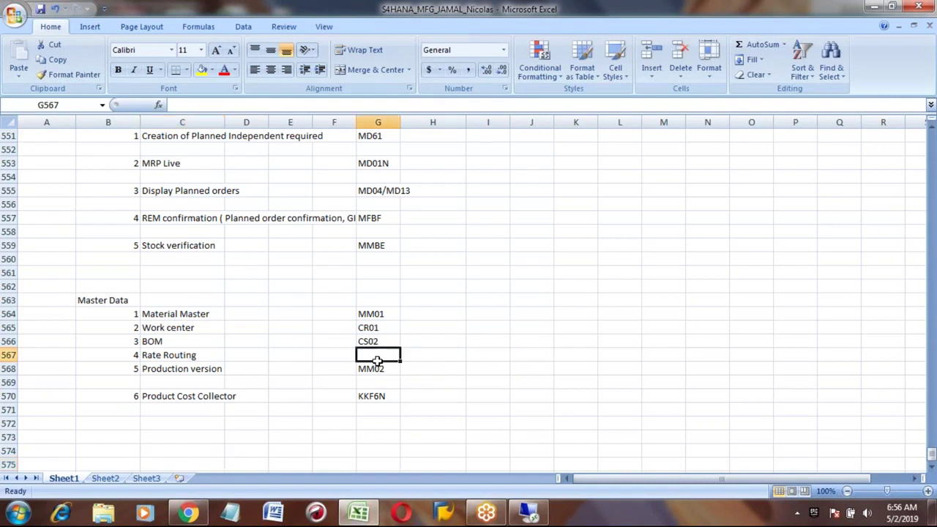
{"action": "type", "text": "CA21"}
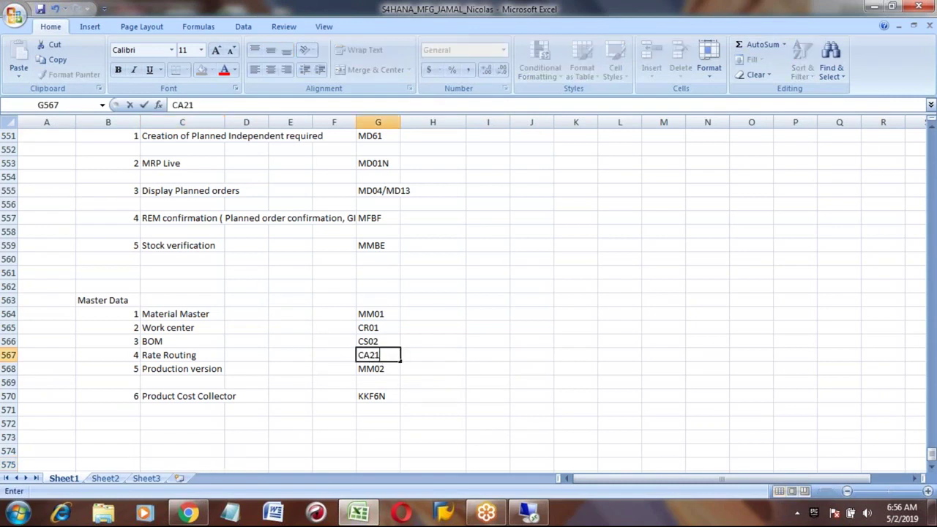
{"action": "key", "text": "Return"}
{"action": "key", "text": "Down"}
{"action": "key", "text": "Down"}
{"action": "key", "text": "Down"}
{"action": "key", "text": "Down"}
{"action": "key", "text": "Down"}
{"action": "key", "text": "Down"}
{"action": "key", "text": "Down"}
{"action": "key", "text": "Down"}
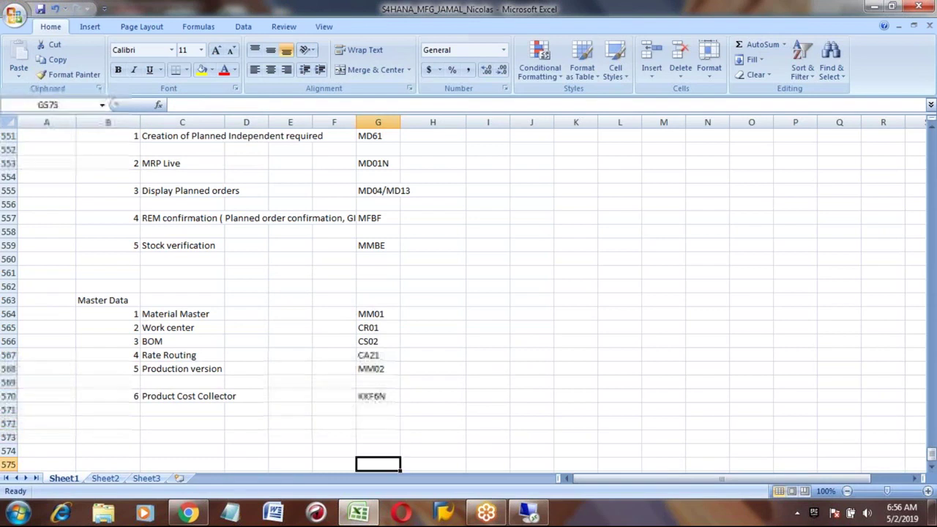
{"action": "left_click", "coordinate": [323, 412]}
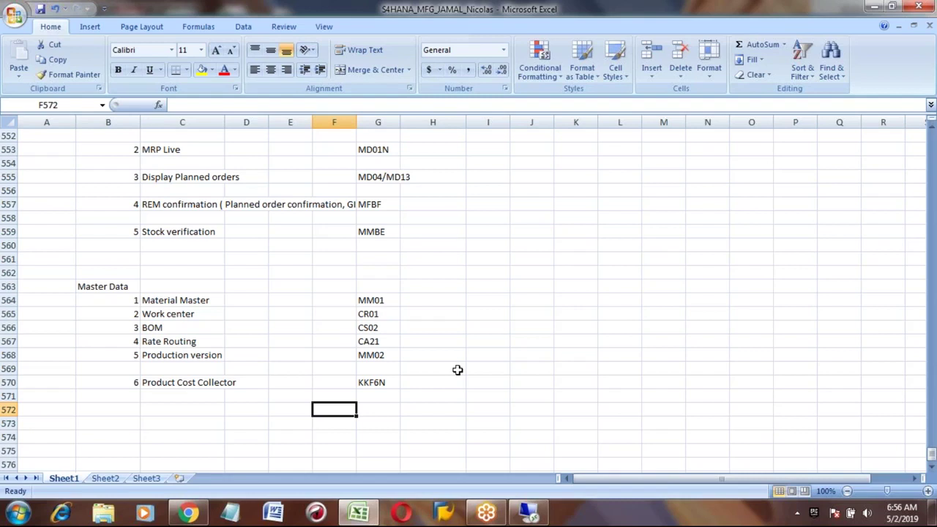
Move the Work center to Product Cost Collector block B565:G570 three rows lower to row 568.
{"action": "left_click", "coordinate": [173, 294]}
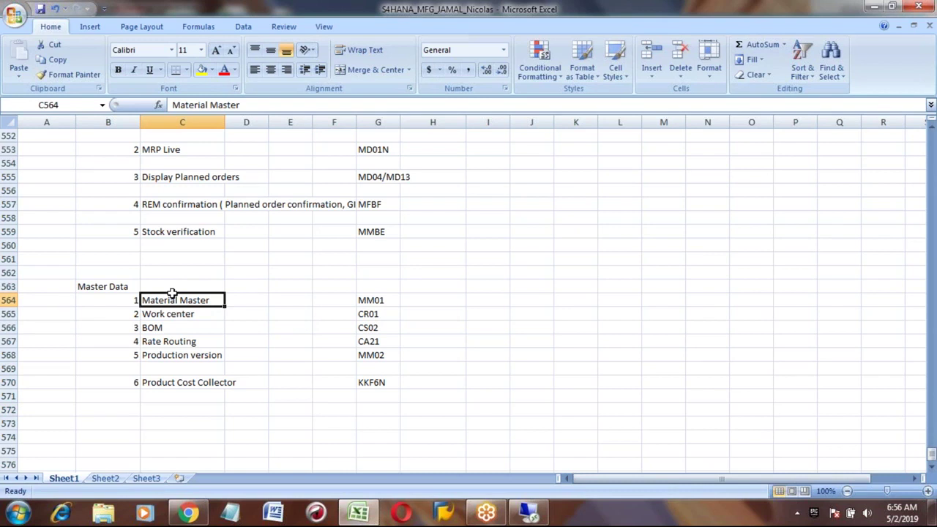
{"action": "key", "text": "Down"}
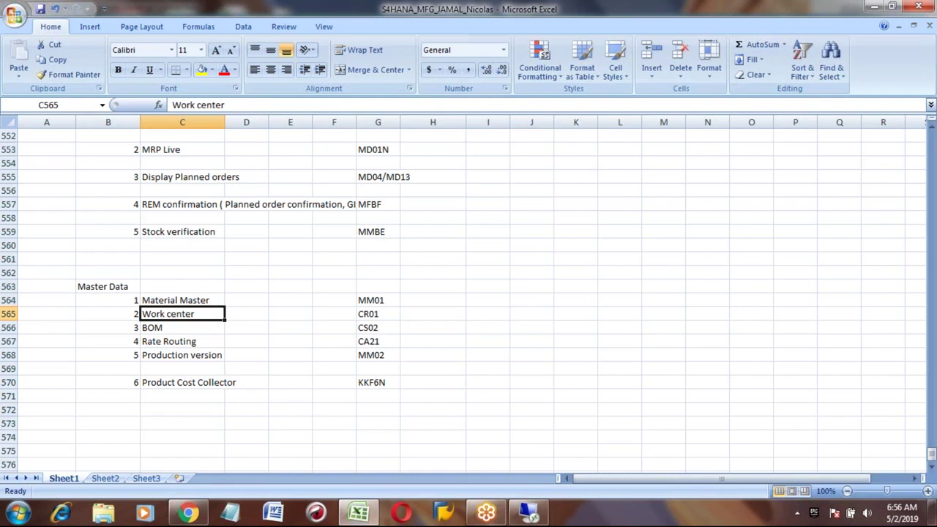
{"action": "key", "text": "Left"}
{"action": "key", "text": "shift+Right"}
{"action": "key", "text": "shift+Right"}
{"action": "key", "text": "shift+Right"}
{"action": "key", "text": "shift+Right"}
{"action": "key", "text": "shift+Right"}
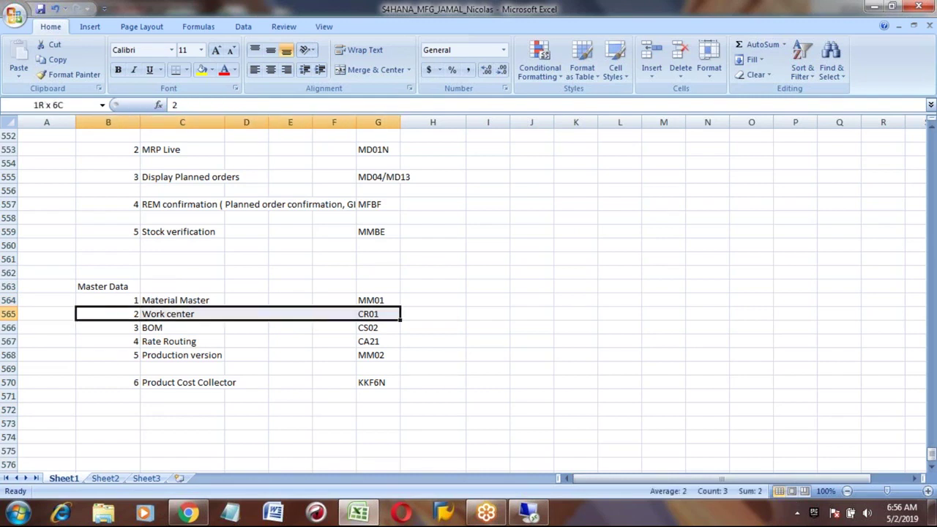
{"action": "key", "text": "shift+Down"}
{"action": "key", "text": "shift+Down"}
{"action": "key", "text": "shift+Down"}
{"action": "key", "text": "shift+Down"}
{"action": "key", "text": "shift+Down"}
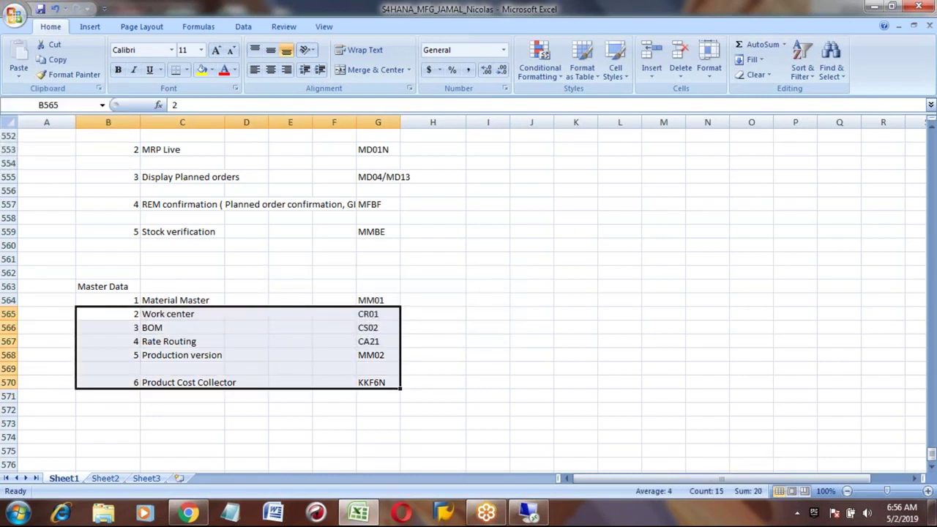
{"action": "key", "text": "ctrl+c"}
{"action": "key", "text": "Down"}
{"action": "key", "text": "Down"}
{"action": "key", "text": "Down"}
{"action": "key", "text": "Return"}
{"action": "key", "text": "Up"}
{"action": "key", "text": "Up"}
{"action": "key", "text": "Up"}
{"action": "key", "text": "Up"}
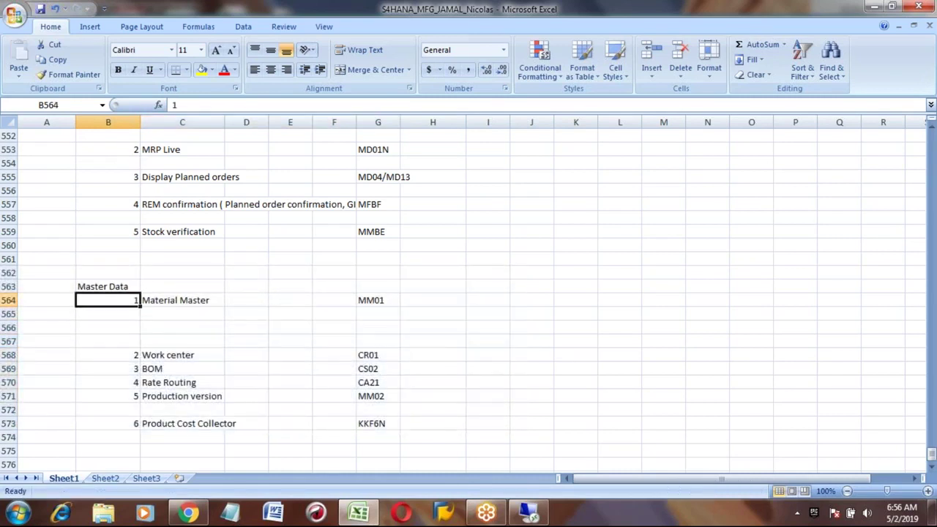
{"action": "key", "text": "Right"}
Select the Material Master row B564:G564 and switch back to SAP.
{"action": "left_click", "coordinate": [290, 300]}
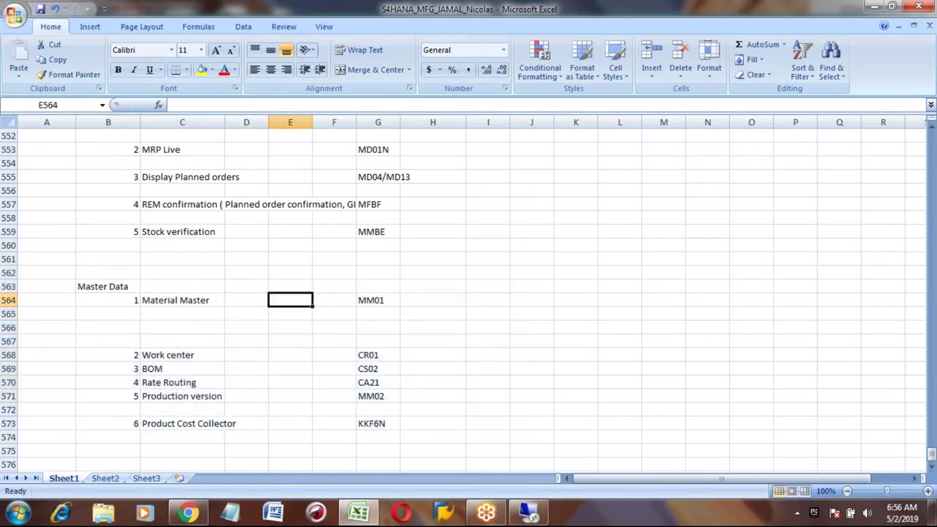
{"action": "key", "text": "Right"}
{"action": "key", "text": "Right"}
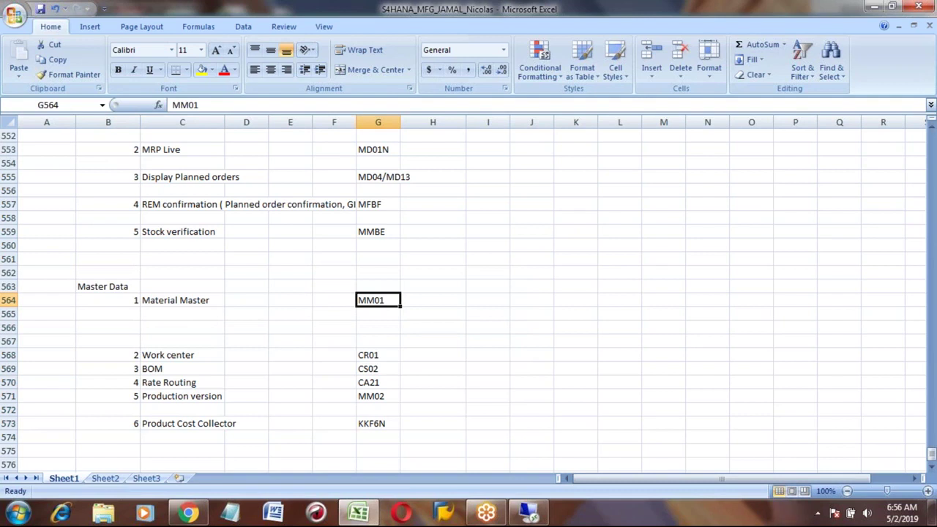
{"action": "key", "text": "shift+Left"}
{"action": "key", "text": "shift+Left"}
{"action": "key", "text": "shift+Left"}
{"action": "key", "text": "shift+Left"}
{"action": "key", "text": "shift+Left"}
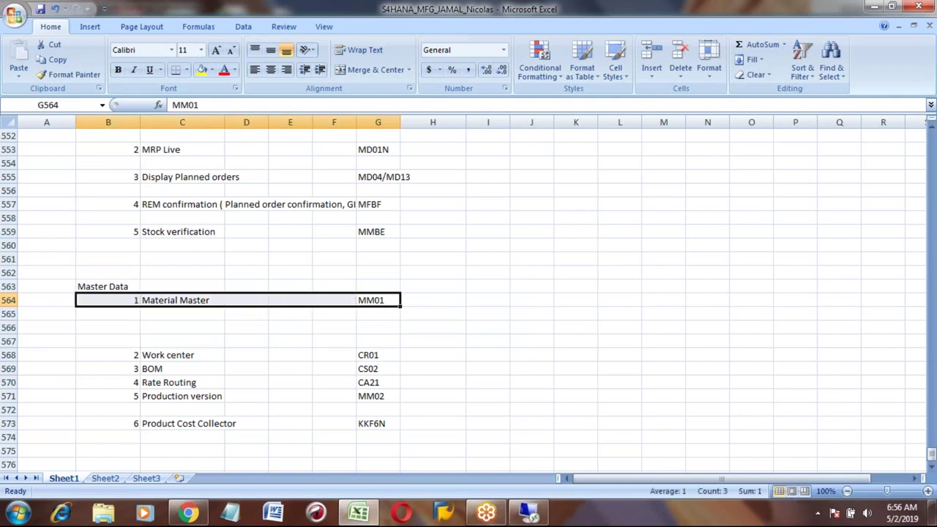
{"action": "key", "text": "Left"}
{"action": "key", "text": "Left"}
{"action": "key", "text": "Left"}
{"action": "key", "text": "Left"}
{"action": "key", "text": "Left"}
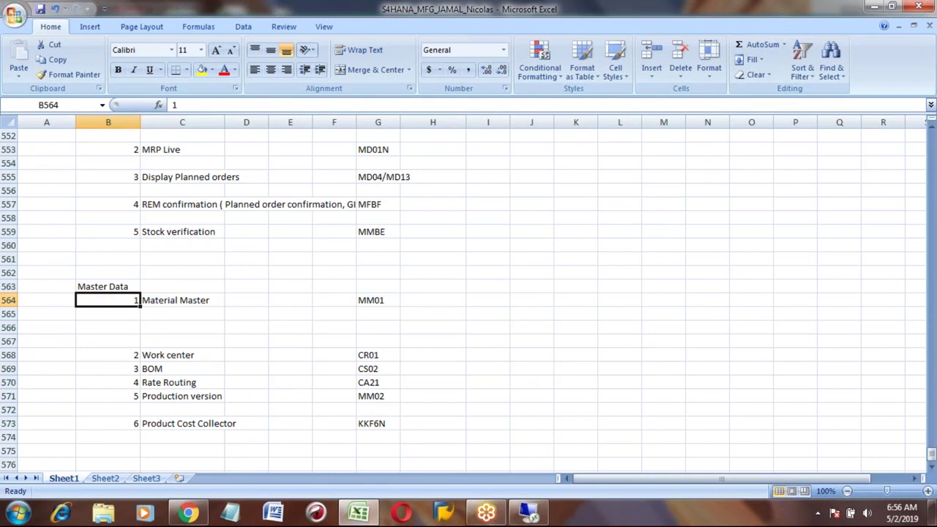
{"action": "key", "text": "shift+Right"}
{"action": "key", "text": "shift+Right"}
{"action": "key", "text": "shift+Right"}
{"action": "key", "text": "shift+Right"}
{"action": "key", "text": "shift+Right"}
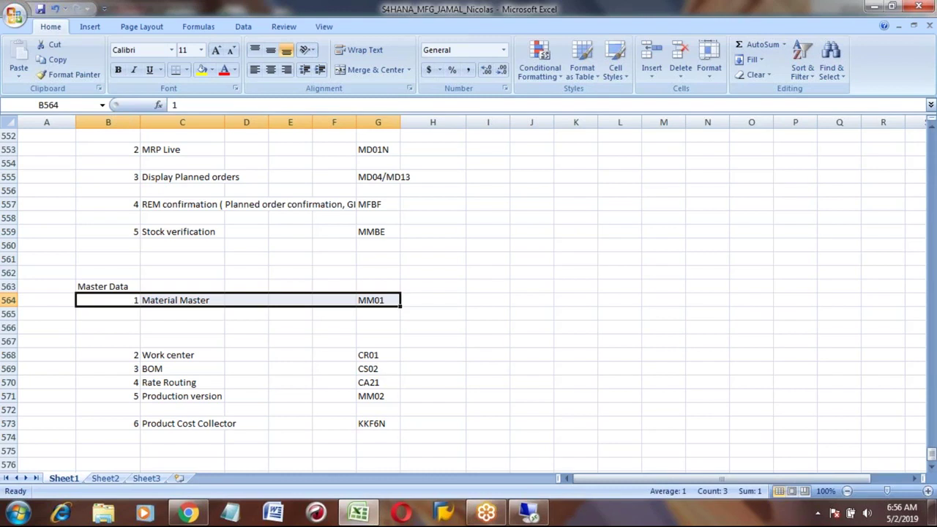
{"action": "key", "text": "alt+Tab"}
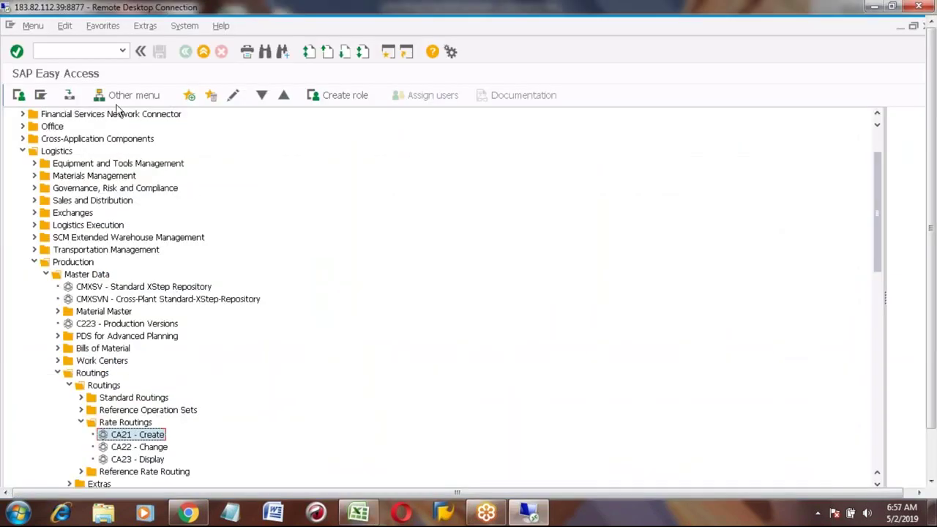
Start material creation with MM01 and enter material number SUGAR_REM.
{"action": "left_click", "coordinate": [80, 51]}
{"action": "type", "text": "mm01"}
{"action": "key", "text": "Return"}
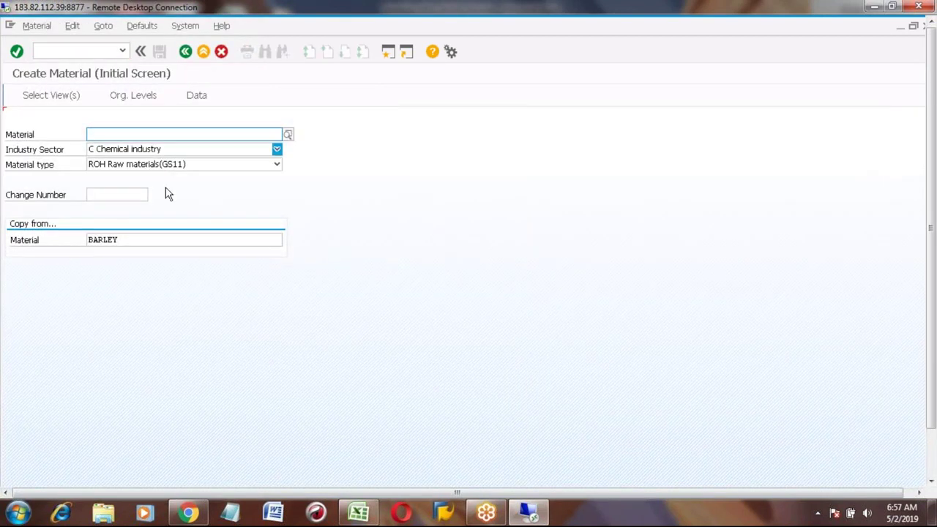
{"action": "left_click", "coordinate": [106, 135]}
{"action": "type", "text": "SUGAR"}
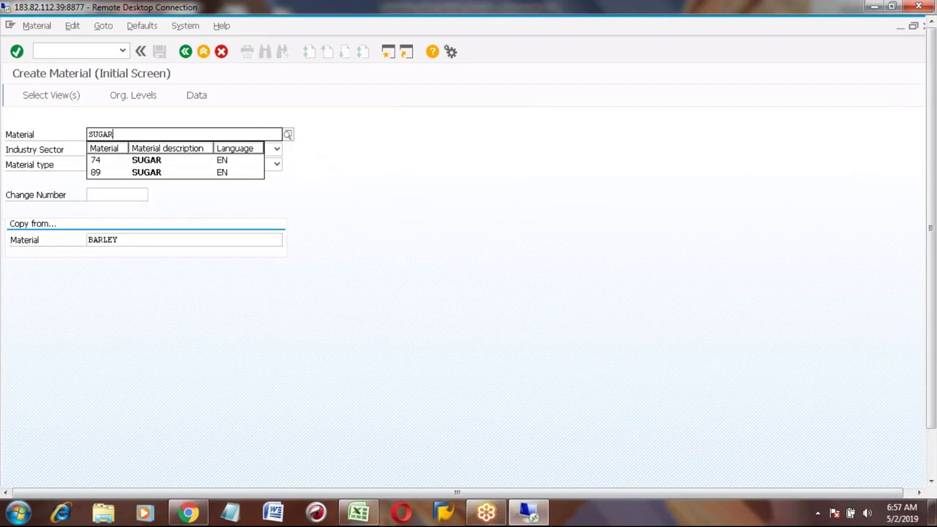
{"action": "type", "text": "_REM"}
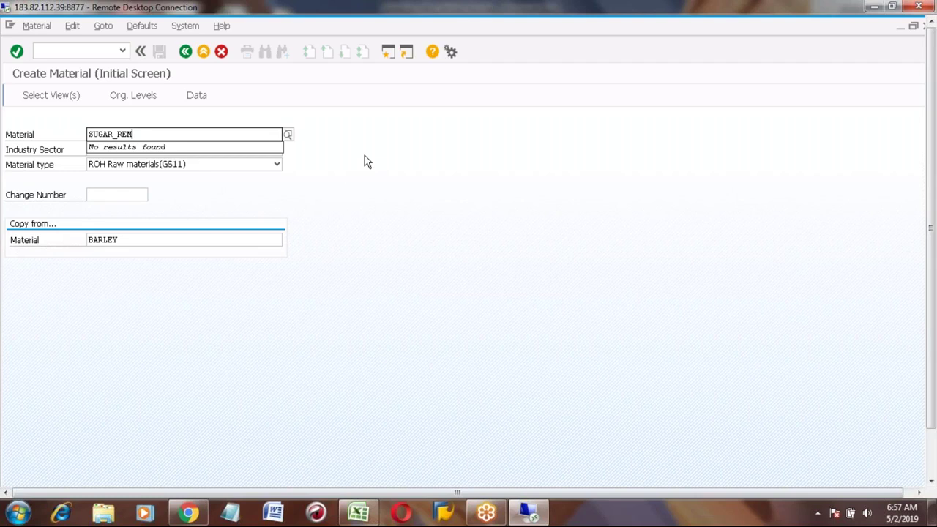
{"action": "key", "text": "Tab"}
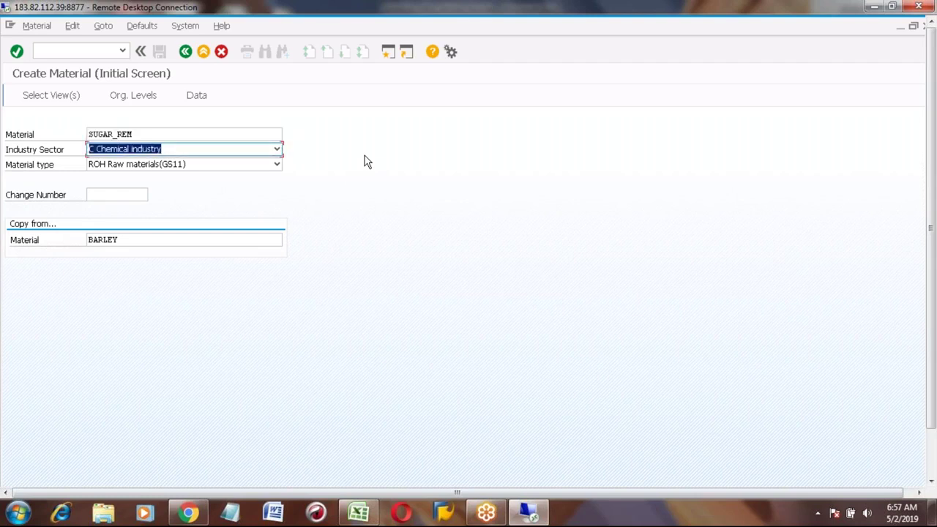
Set material type FERT, clear the BARLEY reference material, and bring up view selection.
{"action": "key", "text": "Tab"}
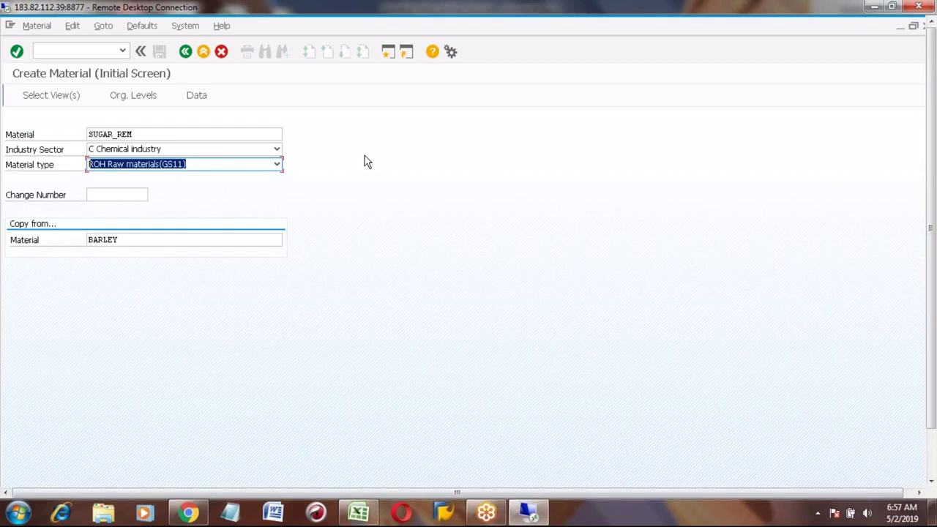
{"action": "key", "text": "BackSpace"}
{"action": "type", "text": "FERT Finished Product-LV01"}
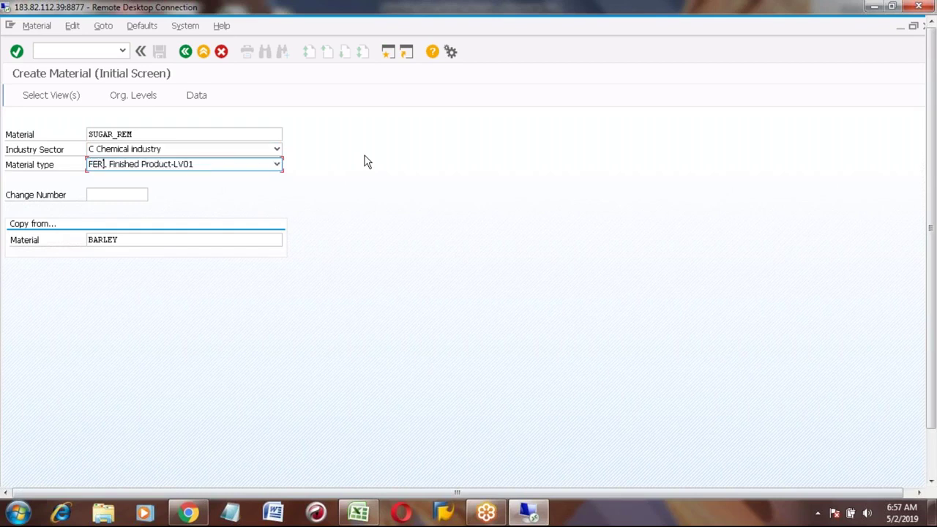
{"action": "left_click", "coordinate": [137, 242]}
{"action": "key", "text": "BackSpace"}
{"action": "key", "text": "BackSpace"}
{"action": "key", "text": "BackSpace"}
{"action": "key", "text": "BackSpace"}
{"action": "key", "text": "BackSpace"}
{"action": "key", "text": "BackSpace"}
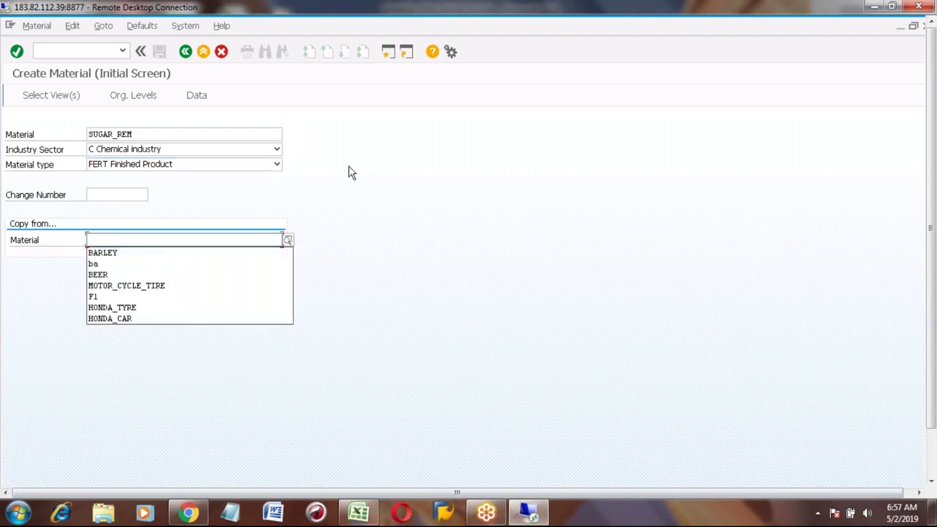
{"action": "key", "text": "Escape"}
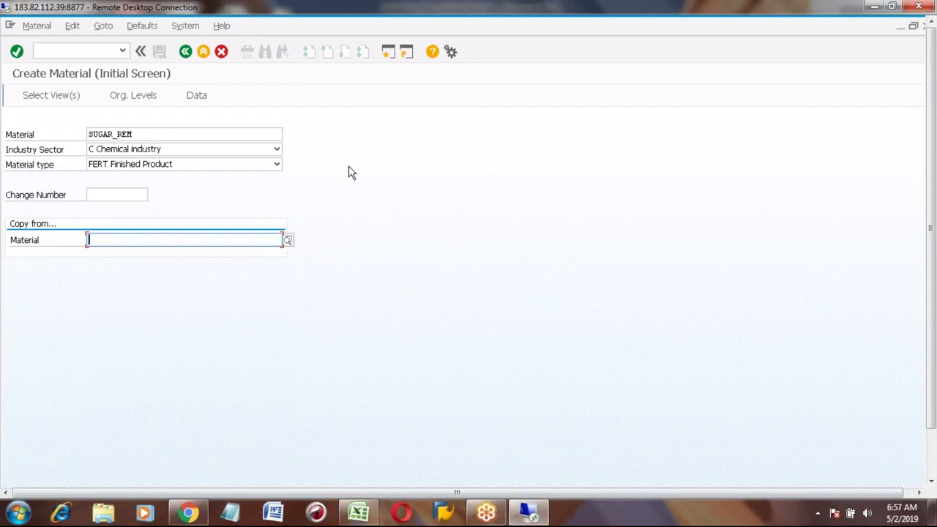
{"action": "key", "text": "Return"}
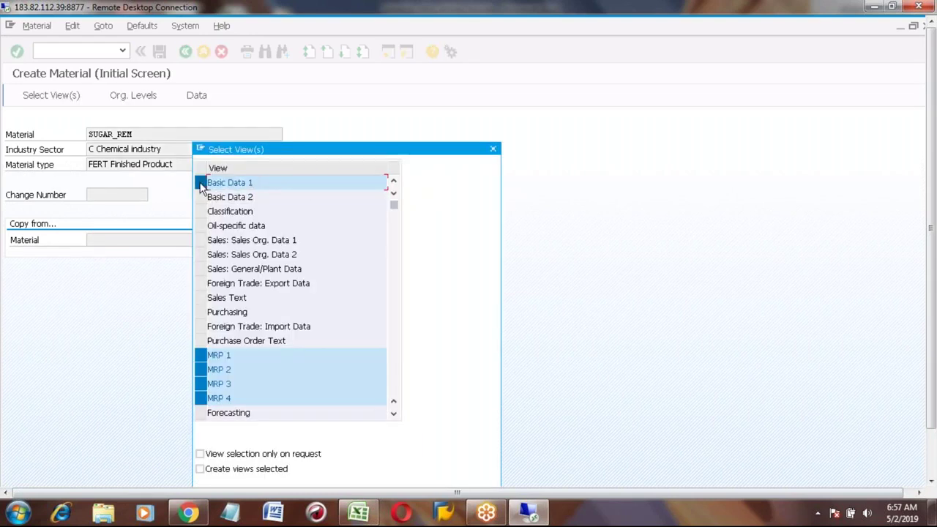
Confirm the selected views and organizational levels plant 7777, storage location 0001.
{"action": "left_click", "coordinate": [394, 415]}
{"action": "left_click", "coordinate": [394, 414]}
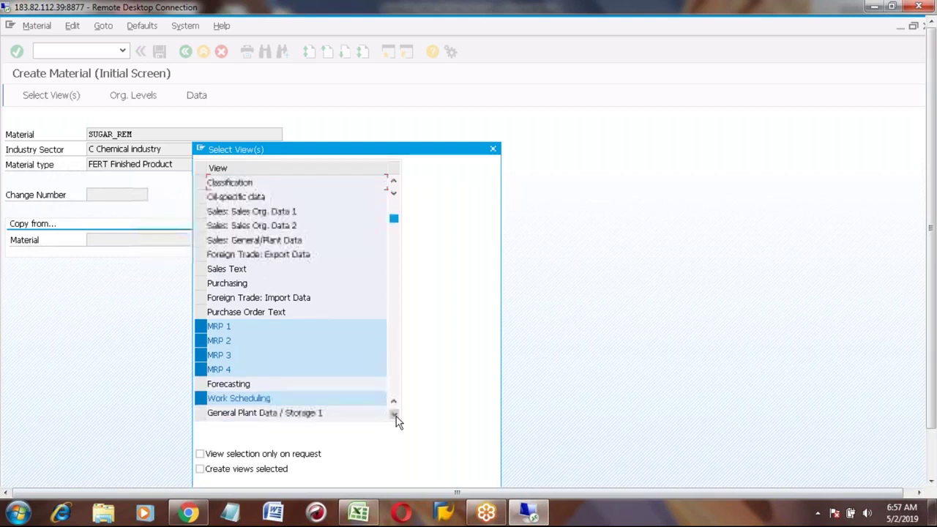
{"action": "left_click", "coordinate": [393, 414]}
{"action": "left_click", "coordinate": [394, 414]}
{"action": "left_click", "coordinate": [394, 415]}
{"action": "left_click", "coordinate": [394, 414]}
{"action": "left_click", "coordinate": [394, 415]}
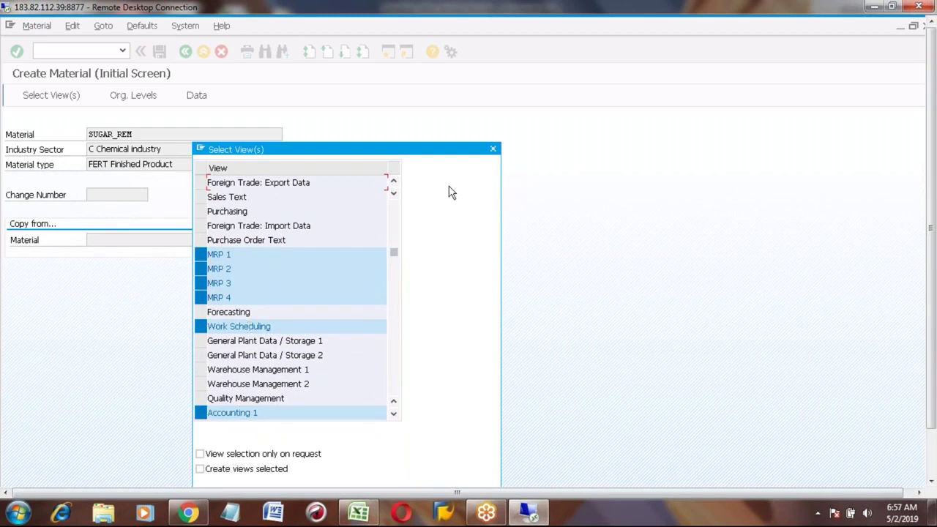
{"action": "key", "text": "Return"}
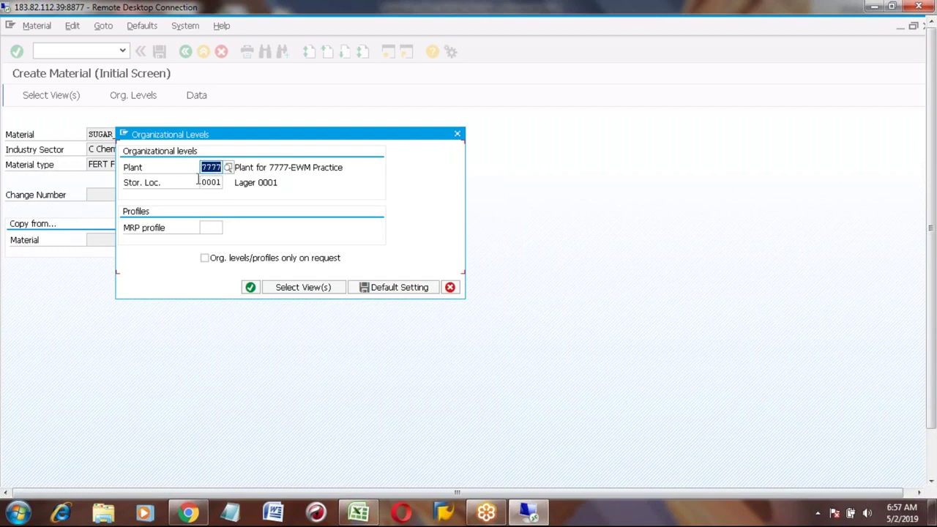
{"action": "left_click", "coordinate": [251, 288]}
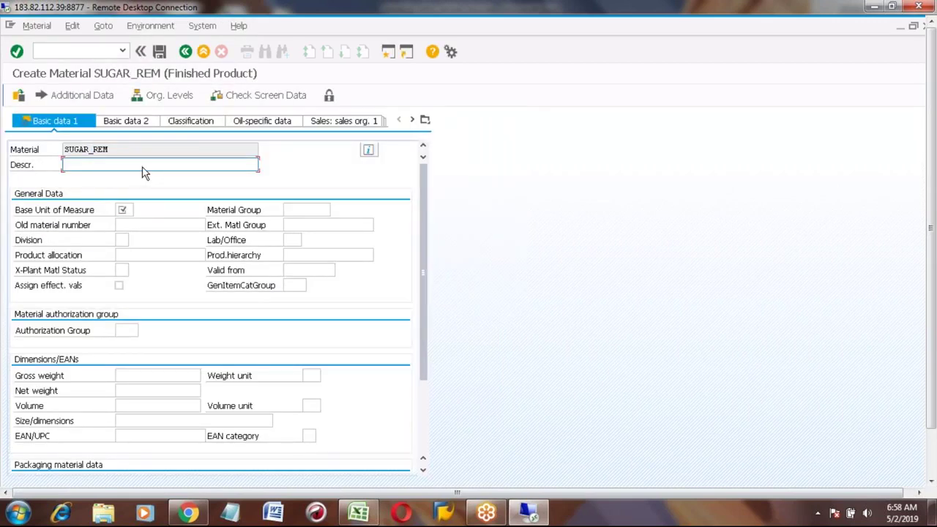
Give SUGAR_REM description SUGAR and base unit LB (Pound), then advance to MRP 1.
{"action": "type", "text": "SUGAR"}
{"action": "left_click", "coordinate": [122, 209]}
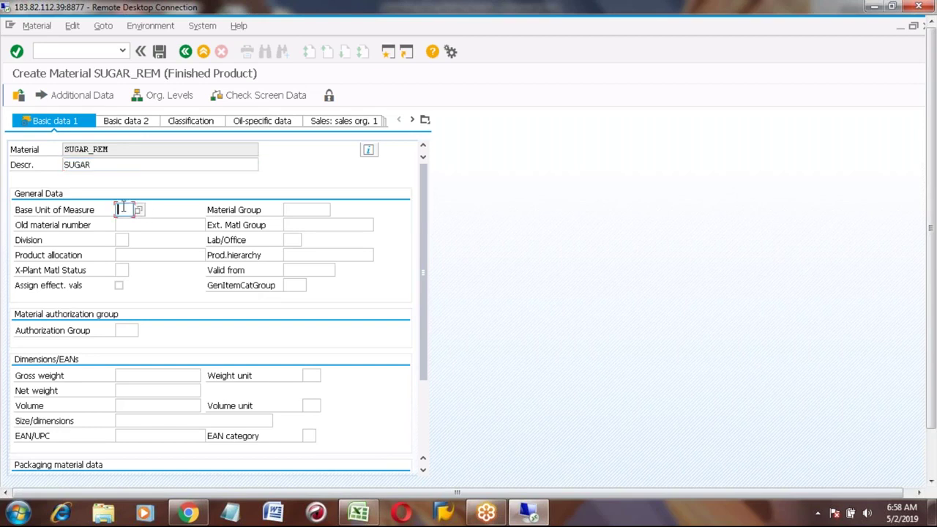
{"action": "left_click", "coordinate": [123, 208]}
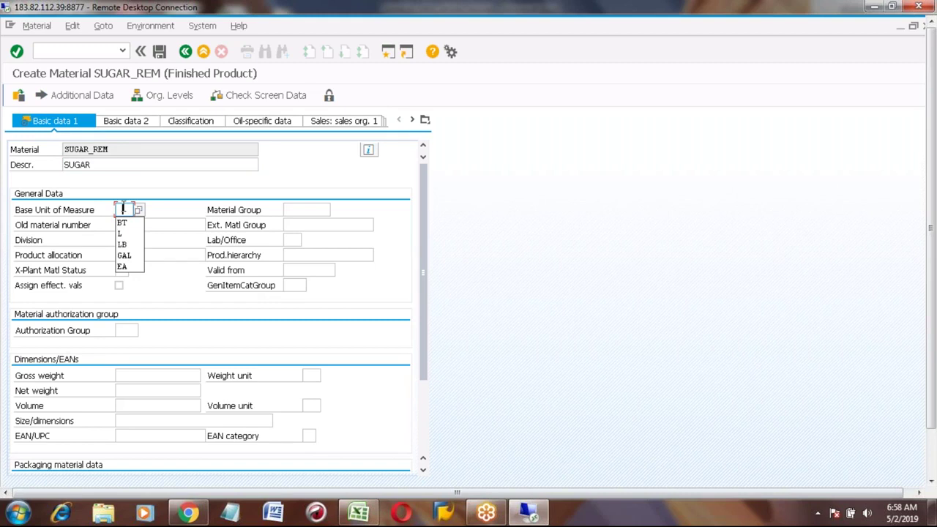
{"action": "key", "text": "Down"}
{"action": "key", "text": "Down"}
{"action": "key", "text": "Return"}
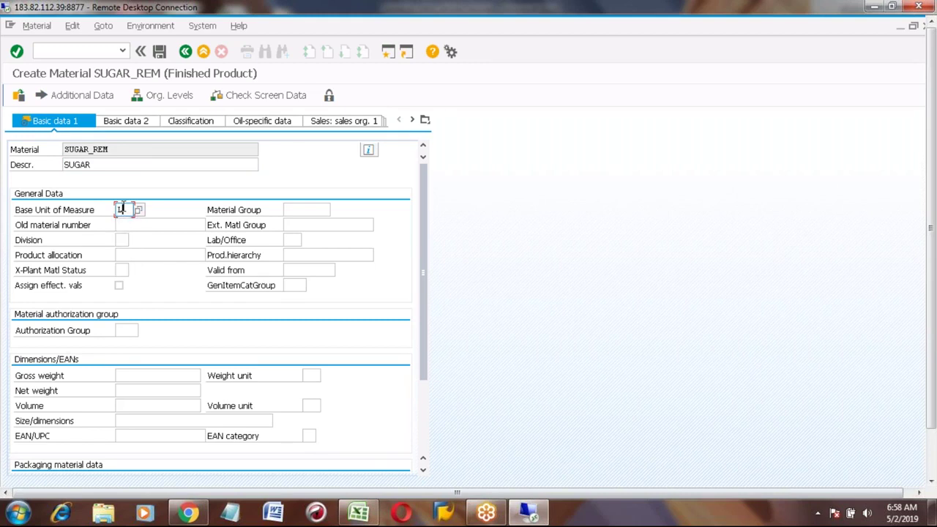
{"action": "type", "text": "B"}
{"action": "key", "text": "Return"}
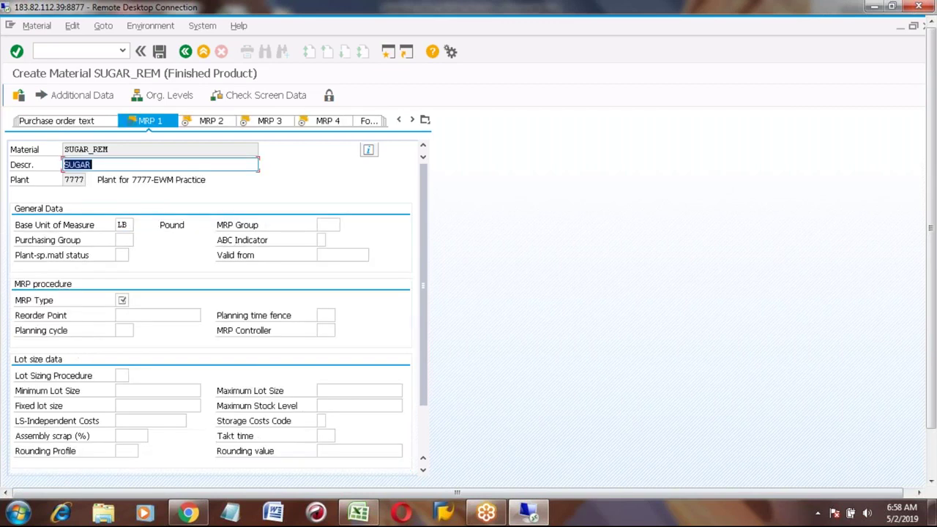
On MRP 1, set MRP type PD, MRP controller 001 and lot size EX.
{"action": "left_click", "coordinate": [123, 301]}
{"action": "left_click", "coordinate": [122, 313]}
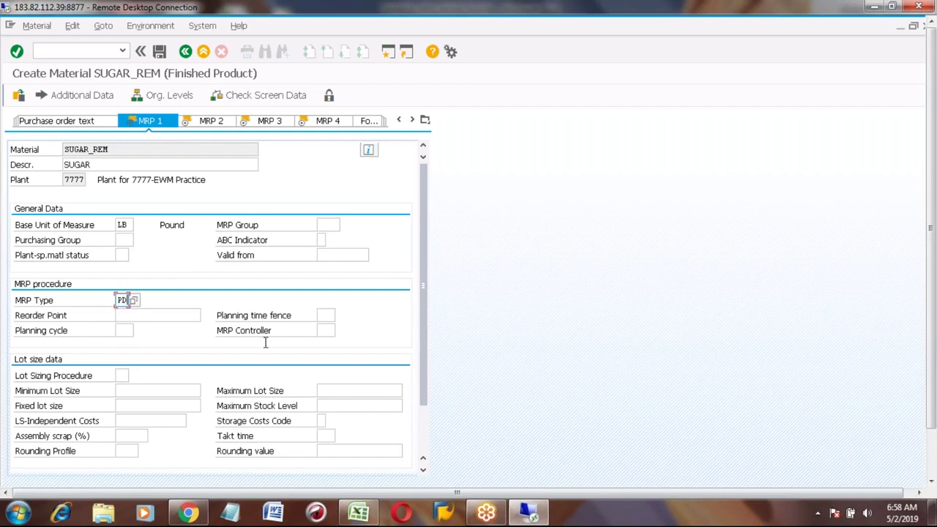
{"action": "left_click", "coordinate": [327, 331]}
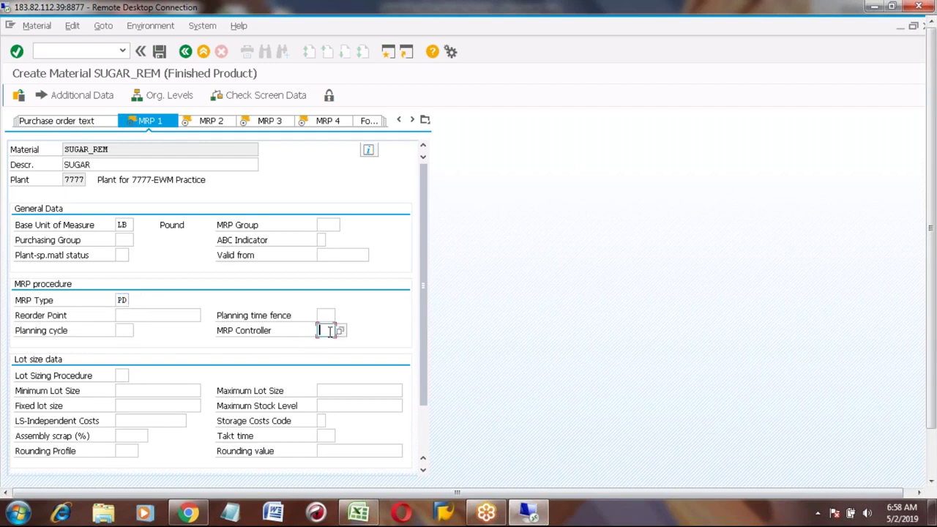
{"action": "left_click", "coordinate": [326, 341]}
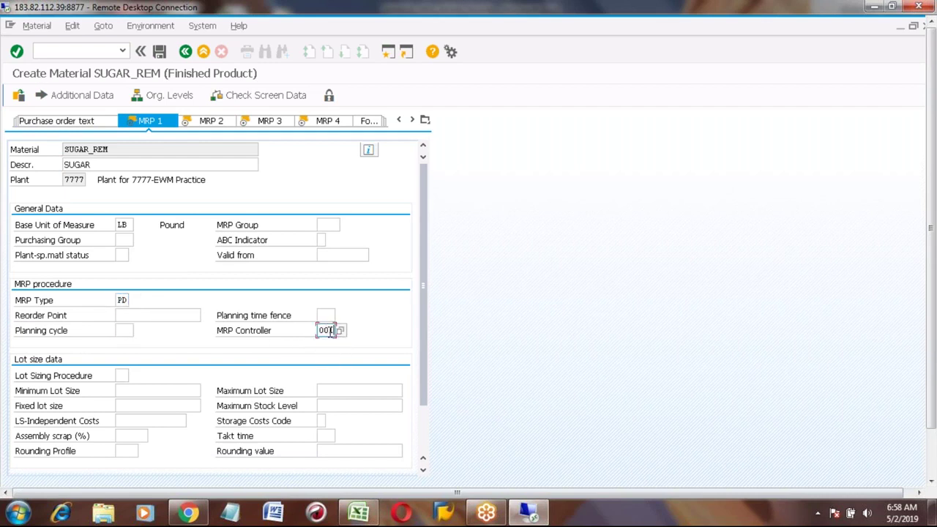
{"action": "left_click", "coordinate": [123, 375]}
{"action": "type", "text": "EX"}
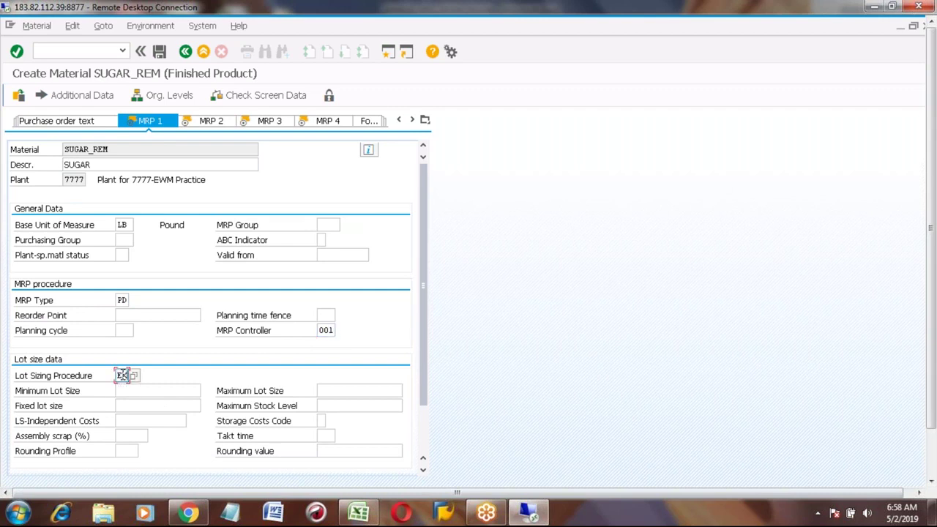
{"action": "key", "text": "Return"}
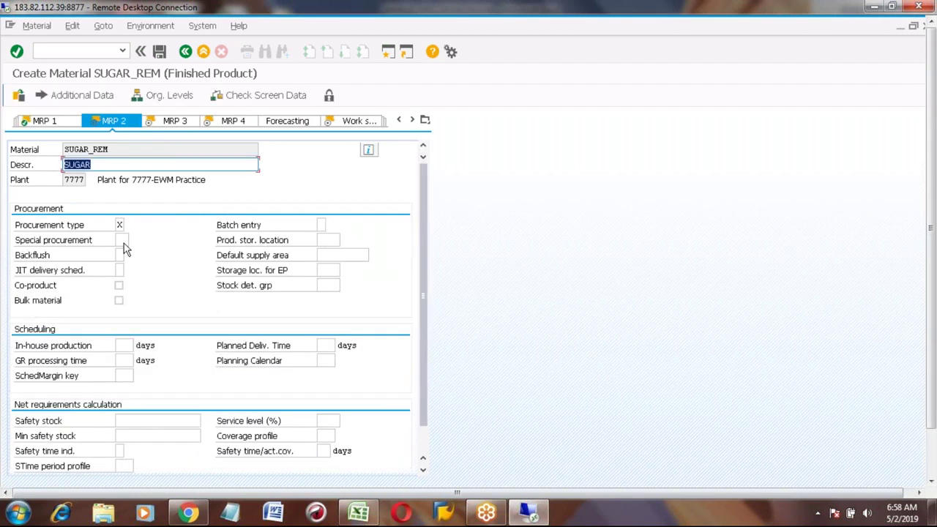
On MRP 2, set procurement type E, scheduling margin key 000 and 1-day in-house production.
{"action": "left_click", "coordinate": [120, 225]}
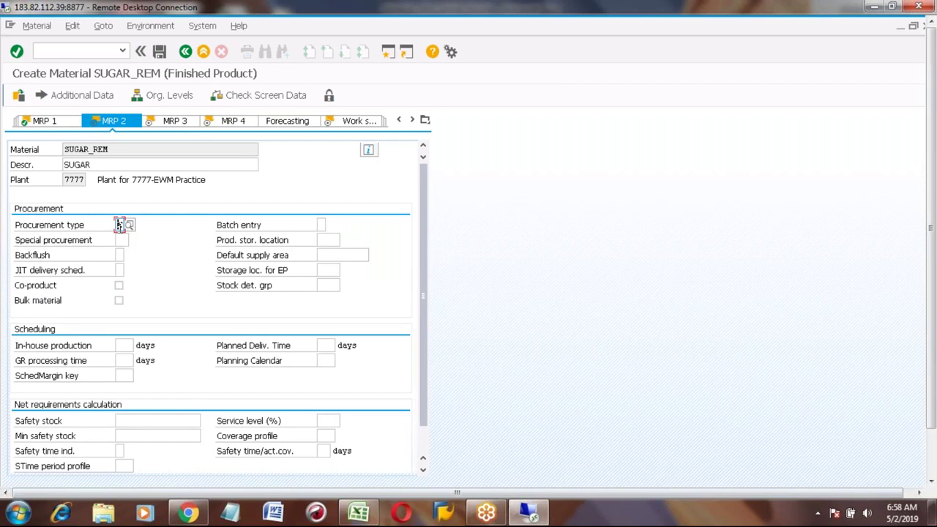
{"action": "type", "text": "E"}
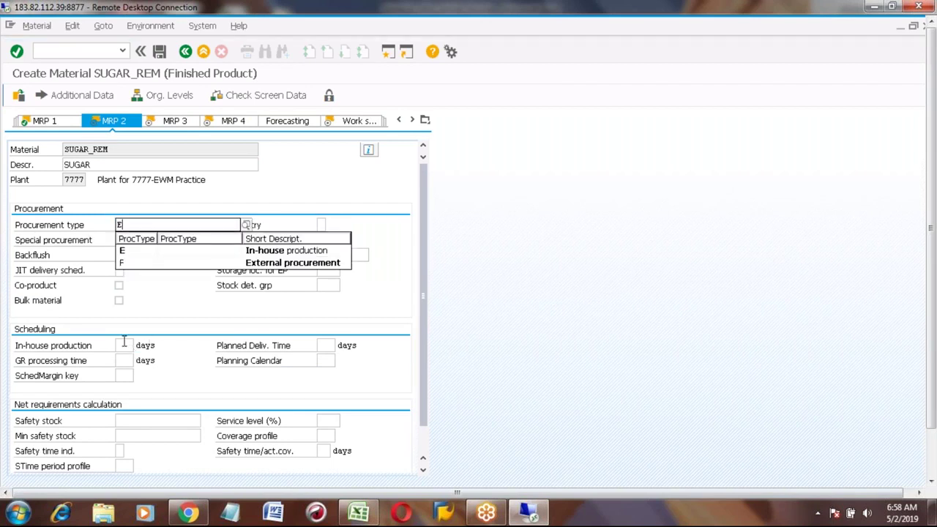
{"action": "left_click", "coordinate": [131, 249]}
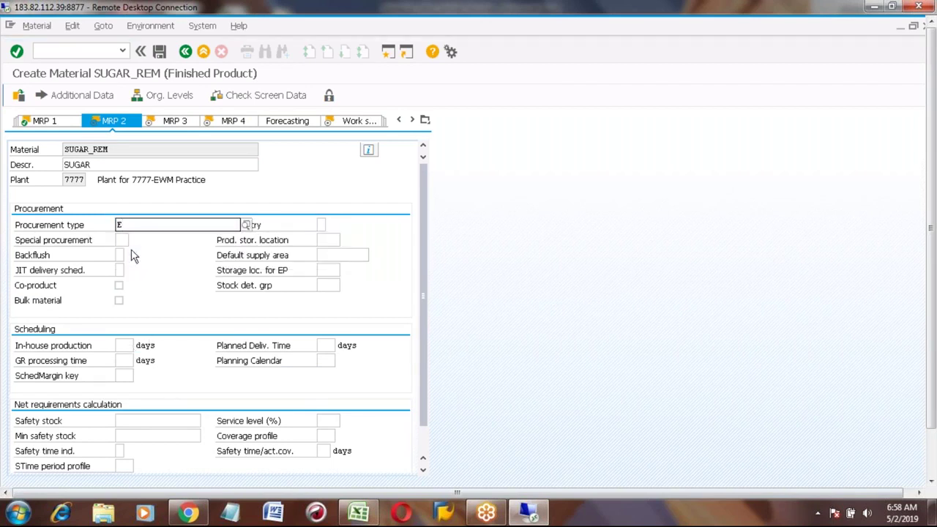
{"action": "left_click", "coordinate": [124, 375]}
{"action": "type", "text": "000"}
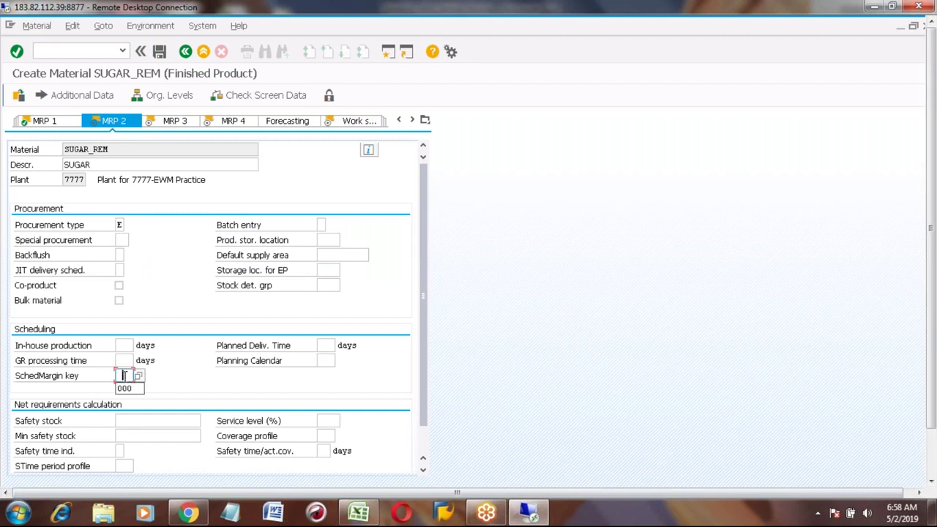
{"action": "left_click", "coordinate": [121, 344]}
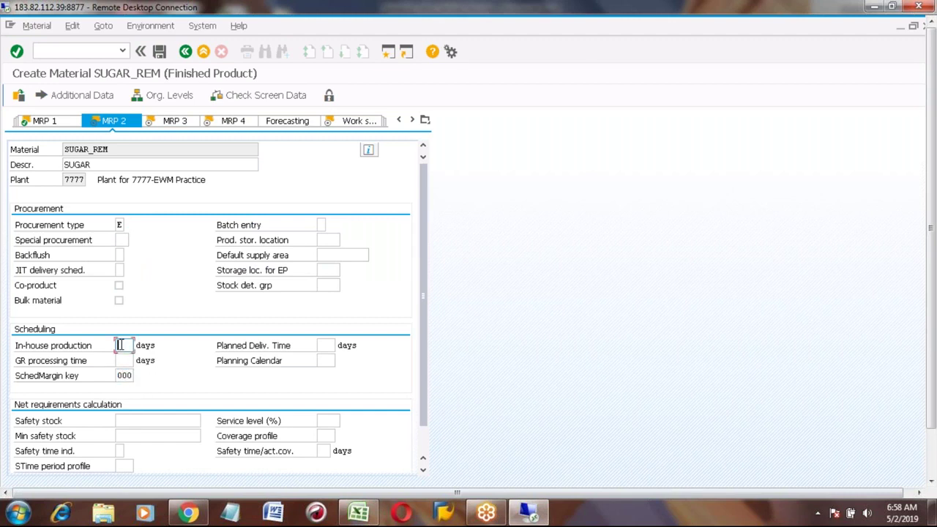
{"action": "type", "text": "1"}
{"action": "key", "text": "Return"}
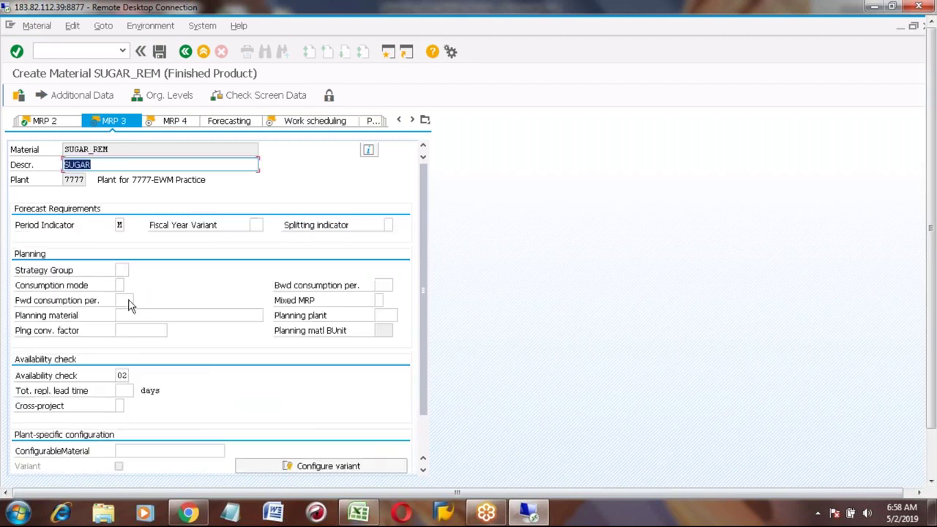
On MRP 3, set strategy group 10 (make-to-stock production).
{"action": "left_click", "coordinate": [123, 269]}
{"action": "type", "text": "1"}
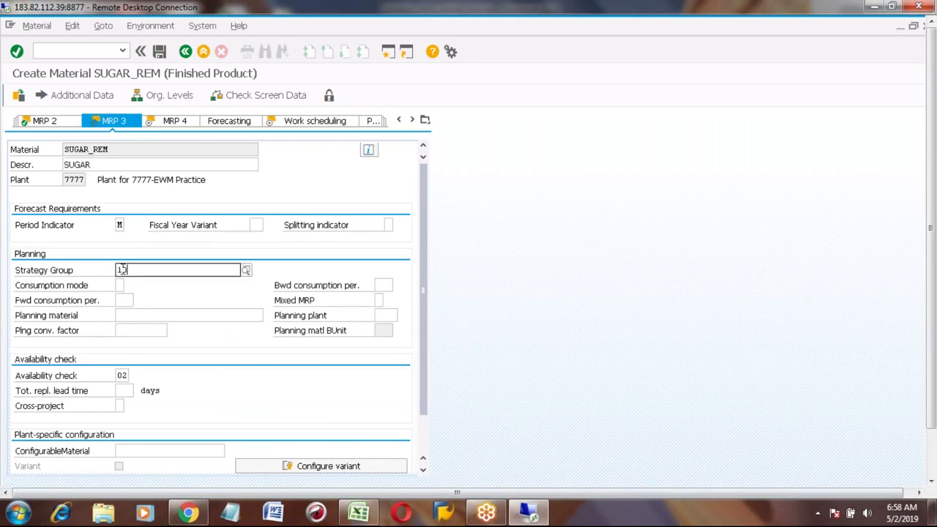
{"action": "type", "text": "0"}
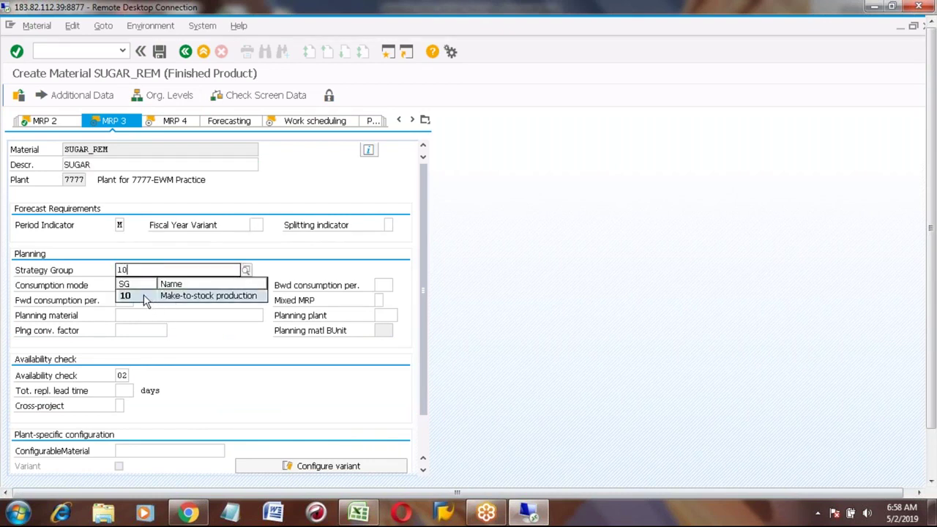
{"action": "left_click", "coordinate": [144, 301]}
{"action": "key", "text": "Return"}
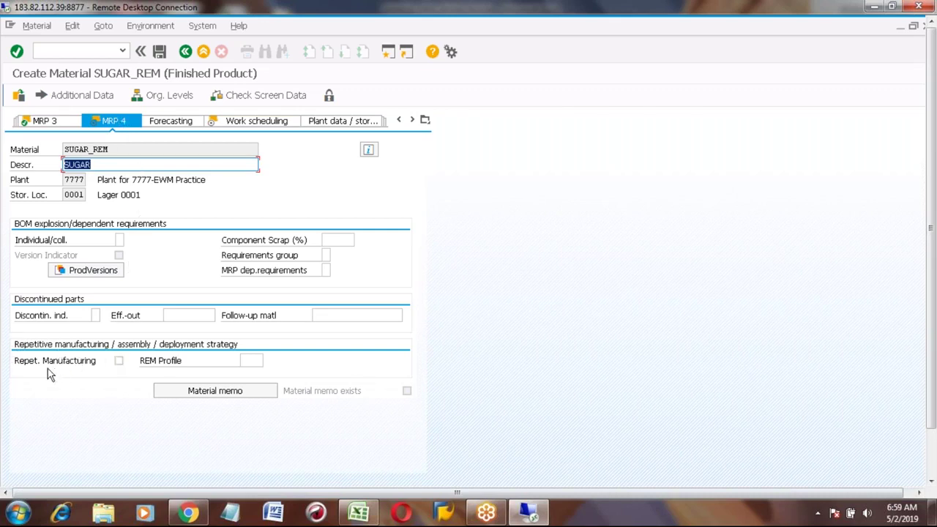
Activate repetitive manufacturing with REM profile 0001, final backflush w/o activities, then show the Excel notes.
{"action": "left_click", "coordinate": [120, 362]}
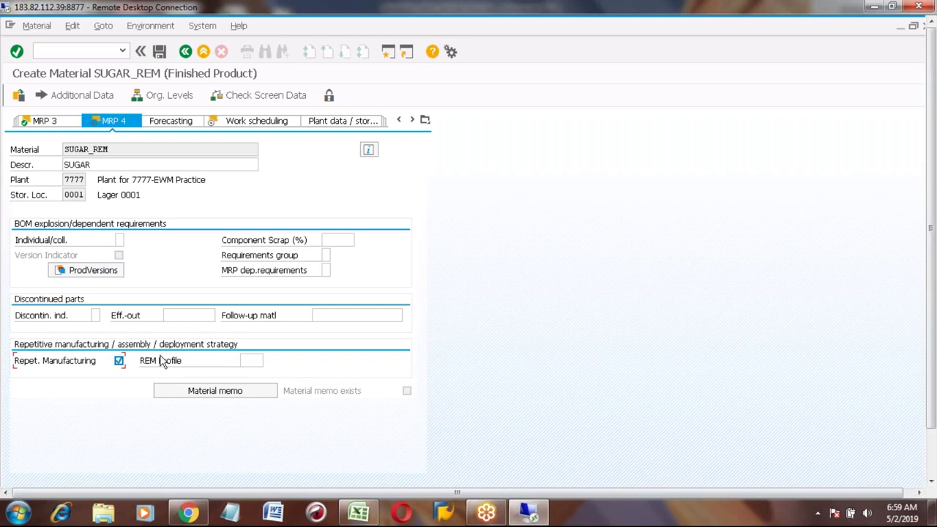
{"action": "left_click", "coordinate": [250, 360]}
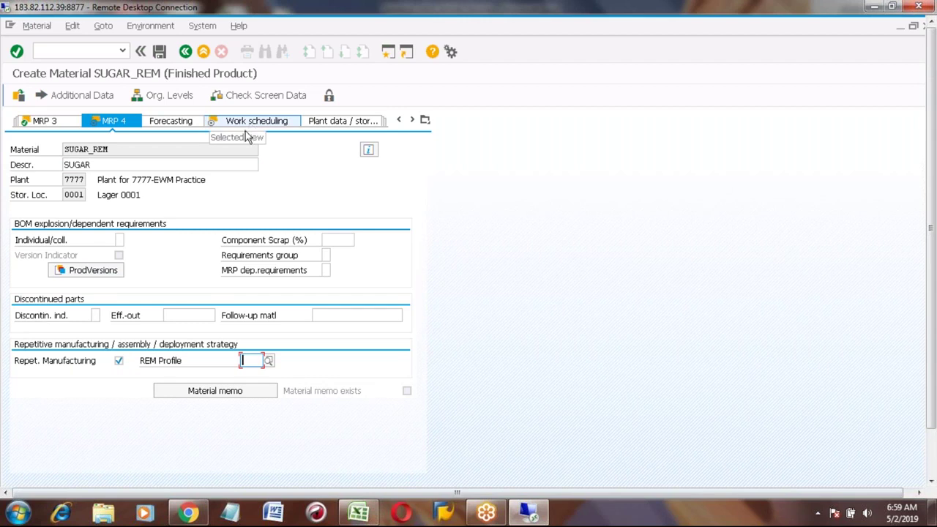
{"action": "left_click", "coordinate": [268, 361]}
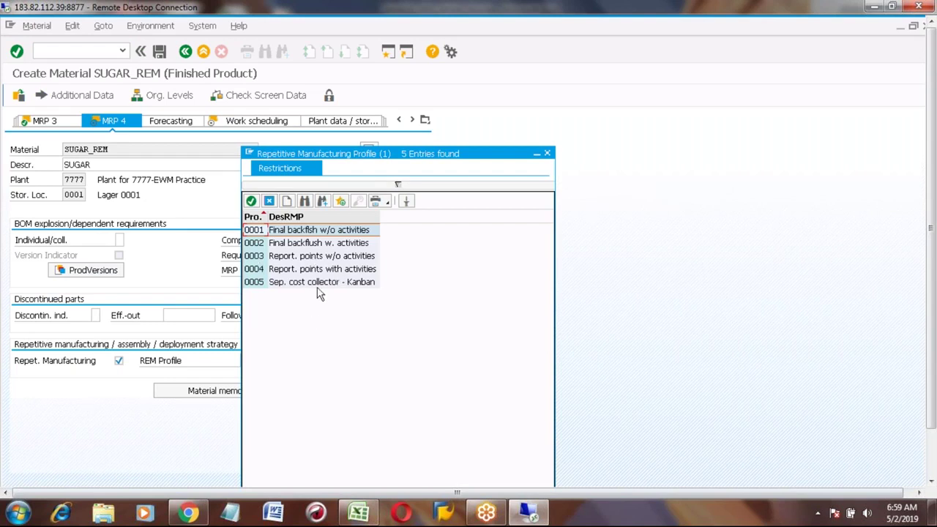
{"action": "double_click", "coordinate": [256, 232]}
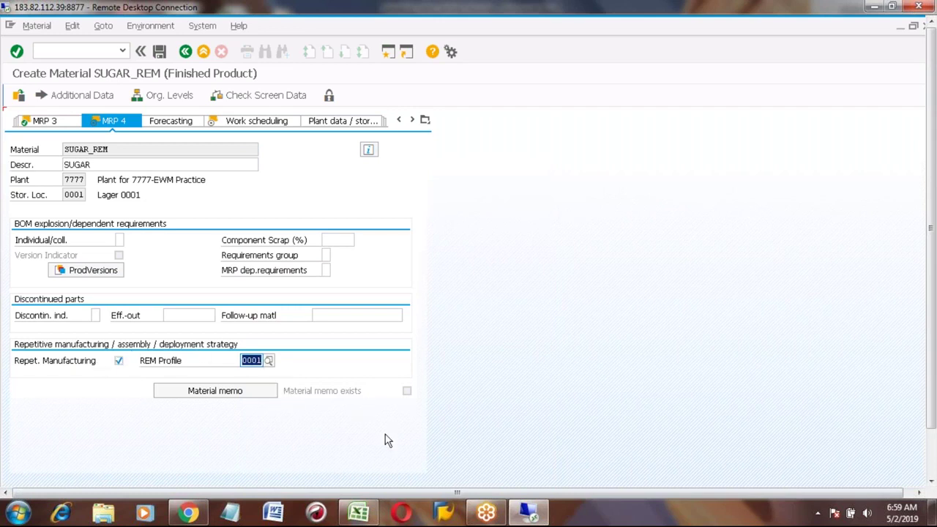
{"action": "left_click", "coordinate": [361, 515]}
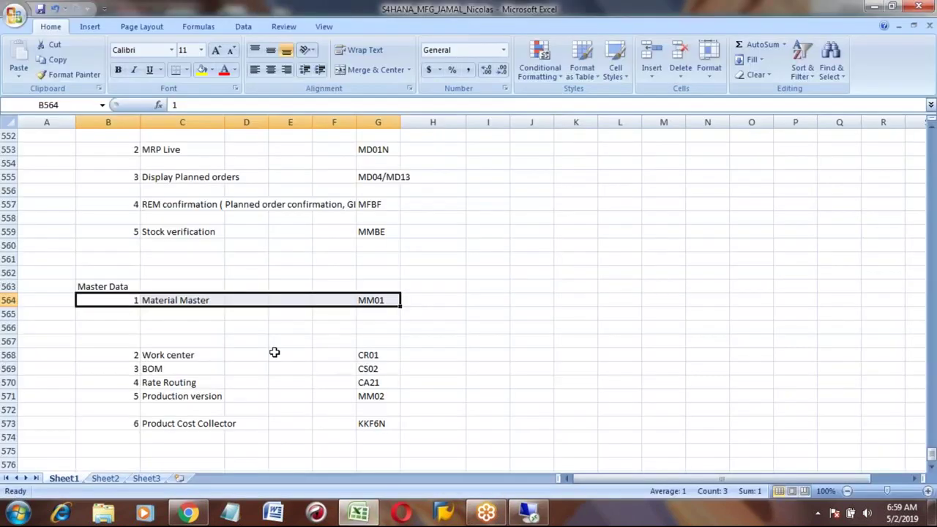
Enter 'MRP4 view: Select REM checkbox and enter REM profile' in D565 and fill the cell yellow.
{"action": "left_click", "coordinate": [236, 323]}
{"action": "key", "text": "Up"}
{"action": "type", "text": "m"}
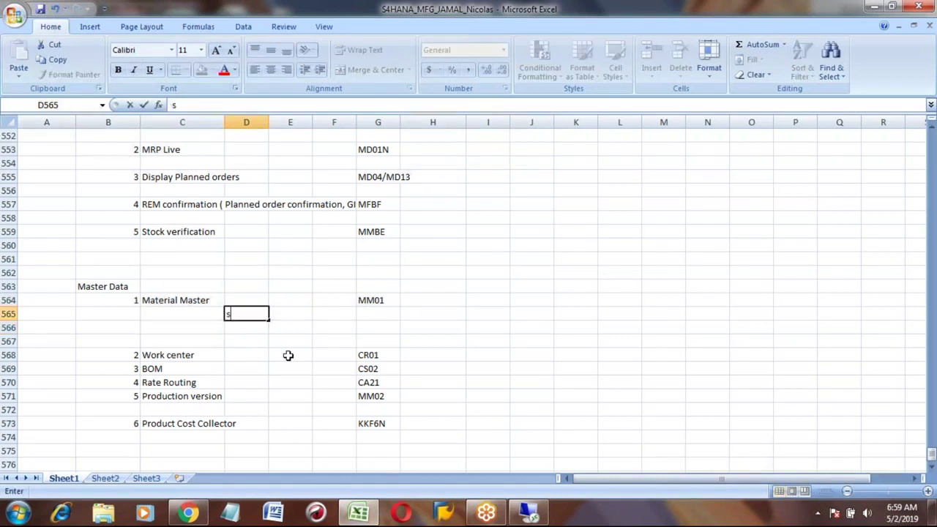
{"action": "key", "text": "BackSpace"}
{"action": "type", "text": "MRP4 vie"}
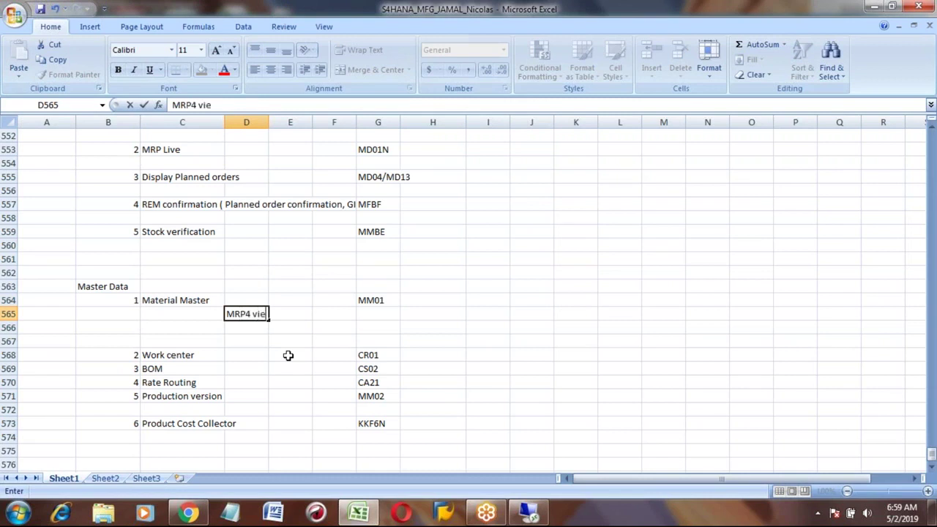
{"action": "type", "text": "w: Select R"}
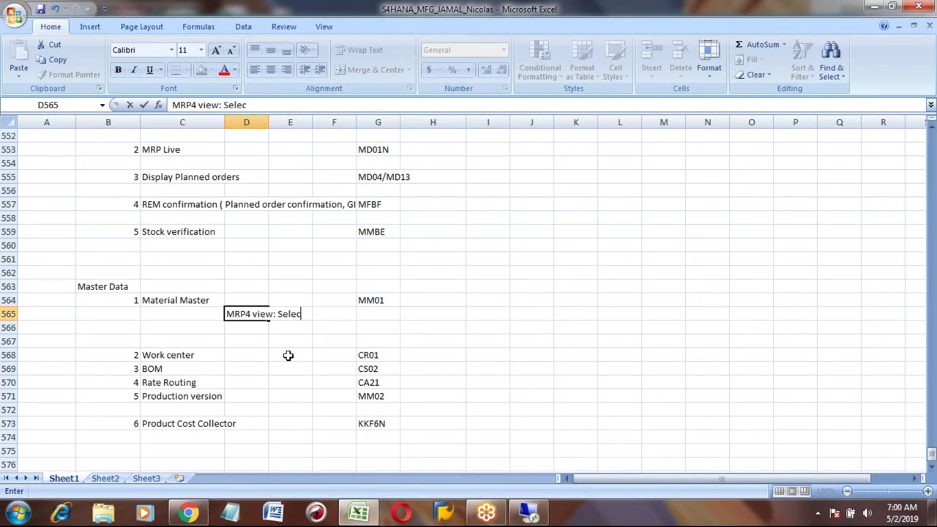
{"action": "type", "text": "checkbox and"}
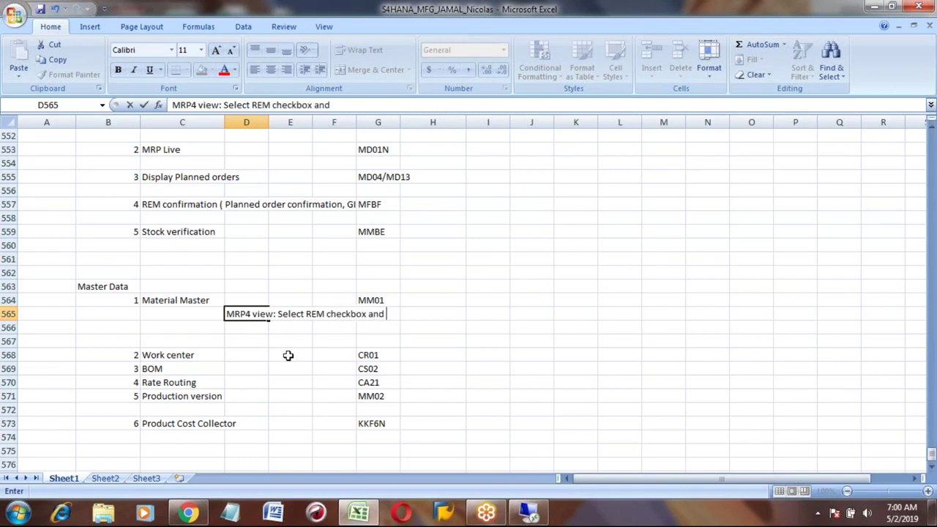
{"action": "type", "text": " enter REM pro"}
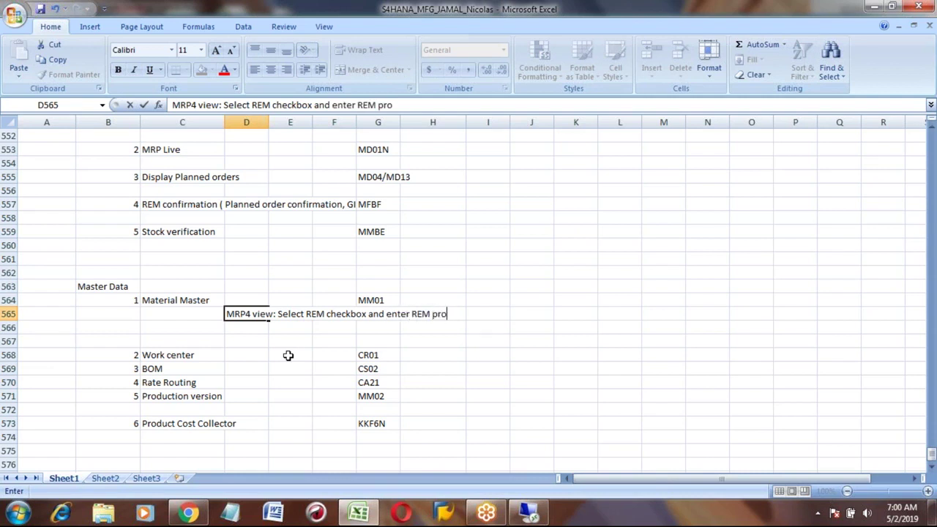
{"action": "type", "text": "file"}
{"action": "key", "text": "ctrl+Return"}
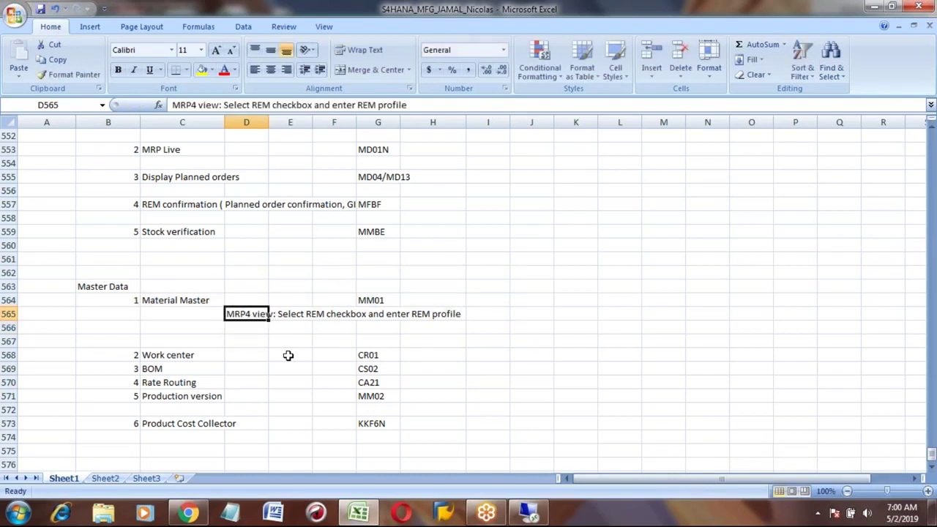
{"action": "left_click", "coordinate": [200, 70]}
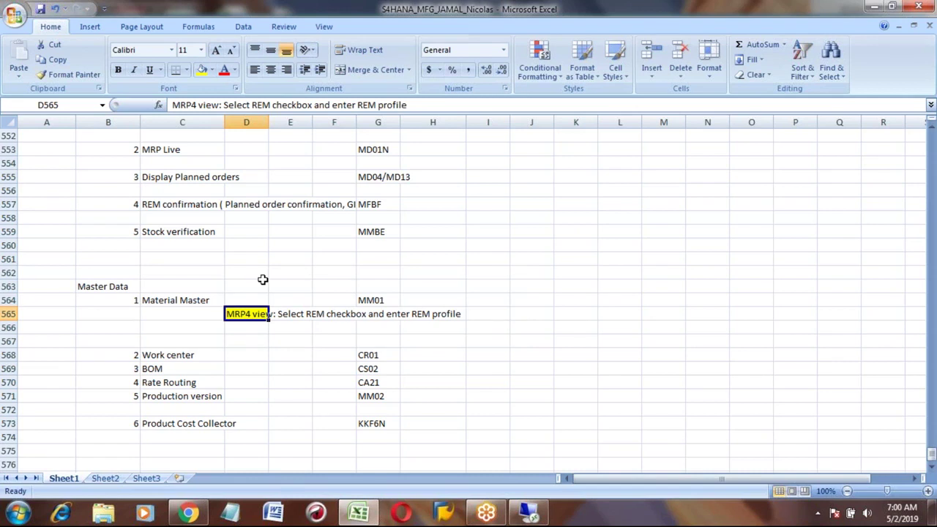
{"action": "key", "text": "alt+Tab"}
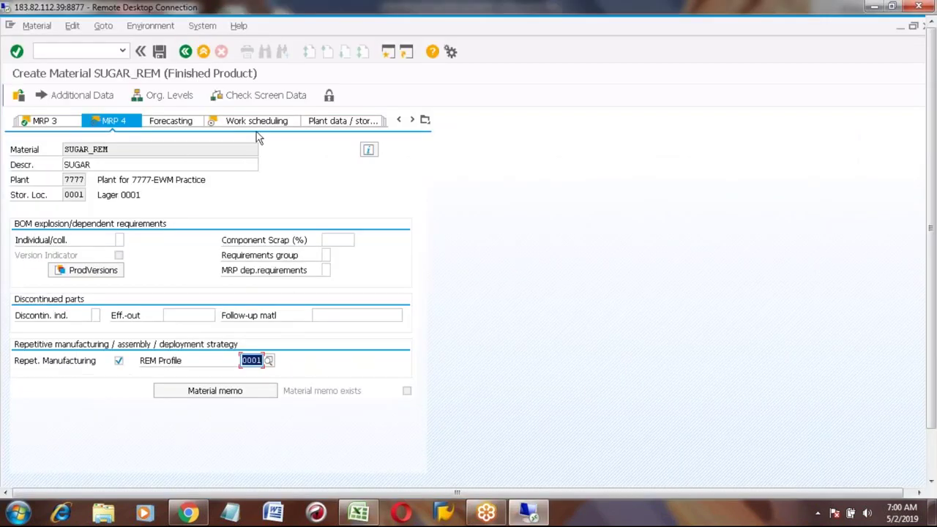
Review SUGAR_REM's Work scheduling view (base unit LB, 1-day in-house production), then go to Accounting 1.
{"action": "left_click", "coordinate": [248, 125]}
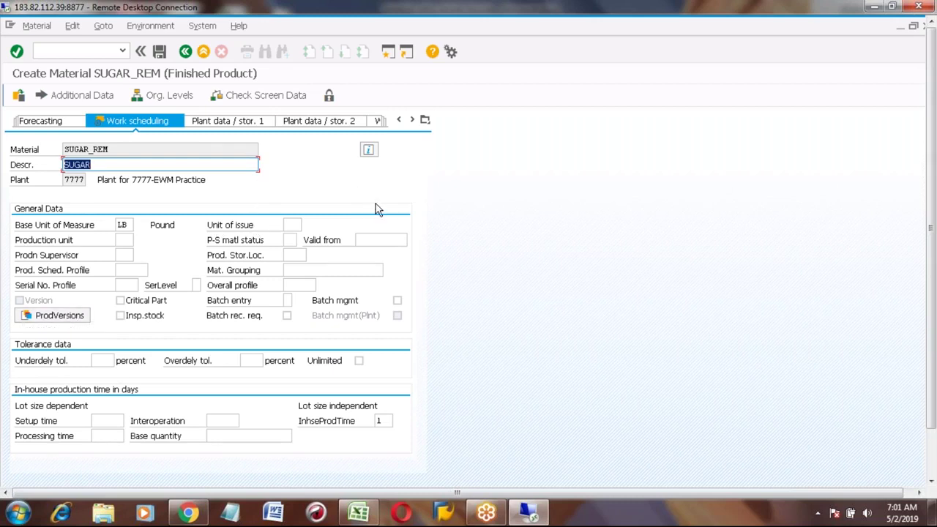
{"action": "left_click", "coordinate": [323, 193]}
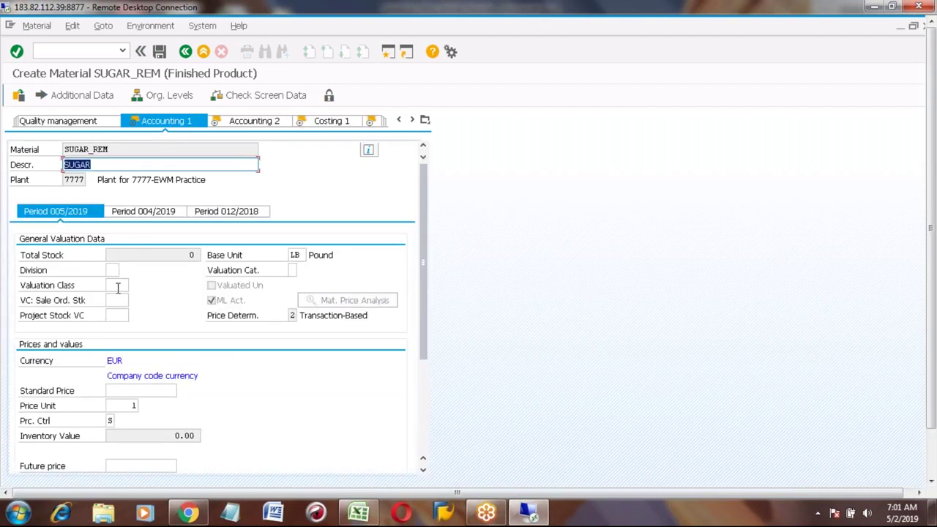
Give SUGAR_REM valuation class 7920 Finished Goods and standard price 10.
{"action": "left_click", "coordinate": [117, 285]}
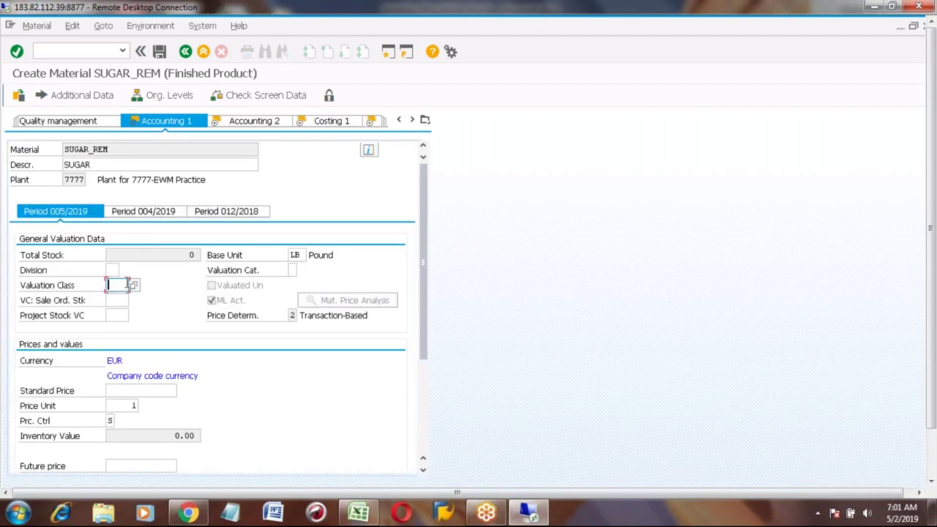
{"action": "left_click", "coordinate": [134, 285]}
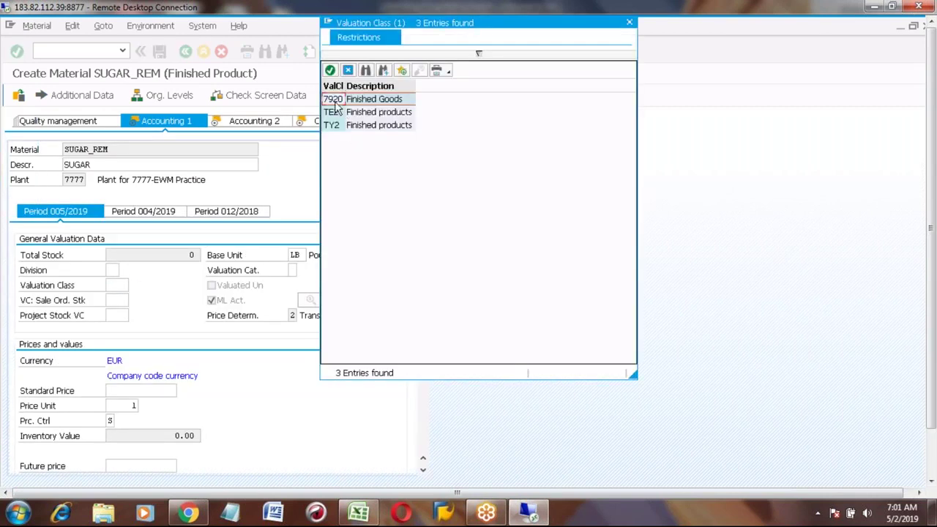
{"action": "double_click", "coordinate": [333, 101]}
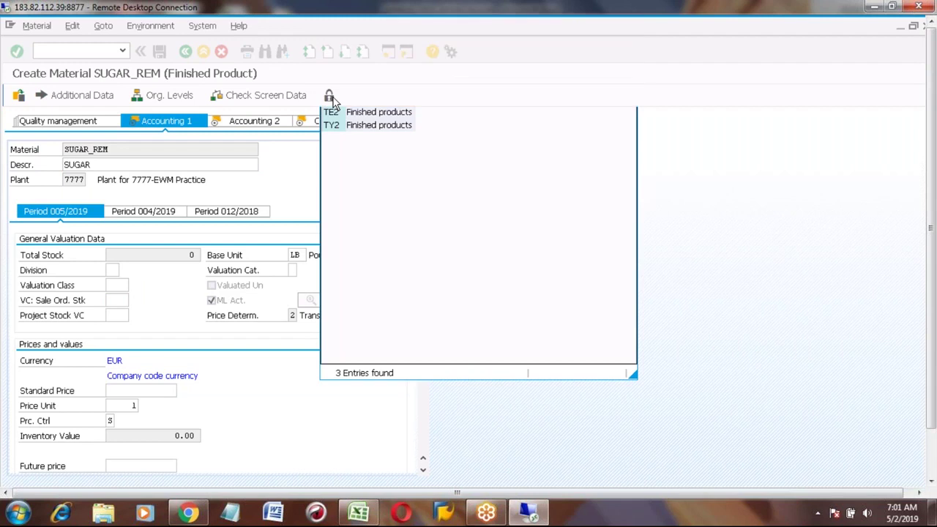
{"action": "left_click", "coordinate": [159, 390]}
{"action": "type", "text": "10"}
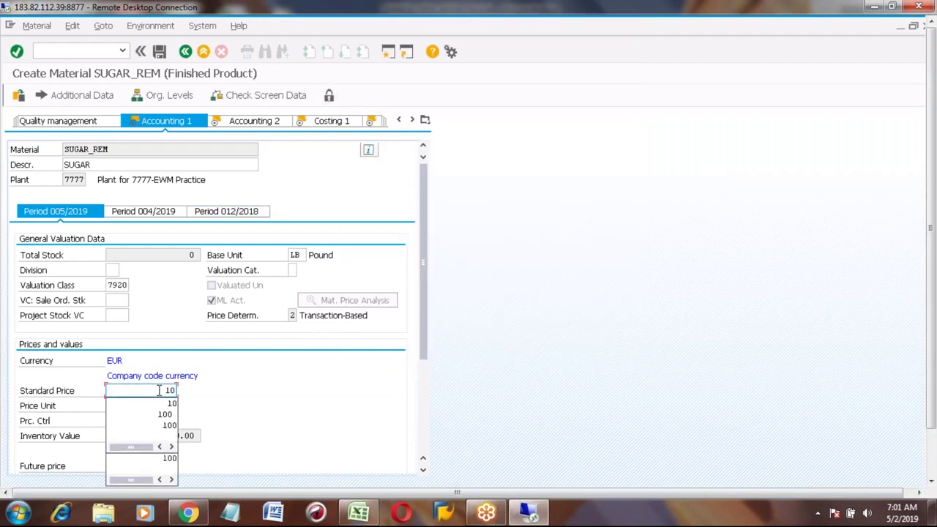
{"action": "key", "text": "Return"}
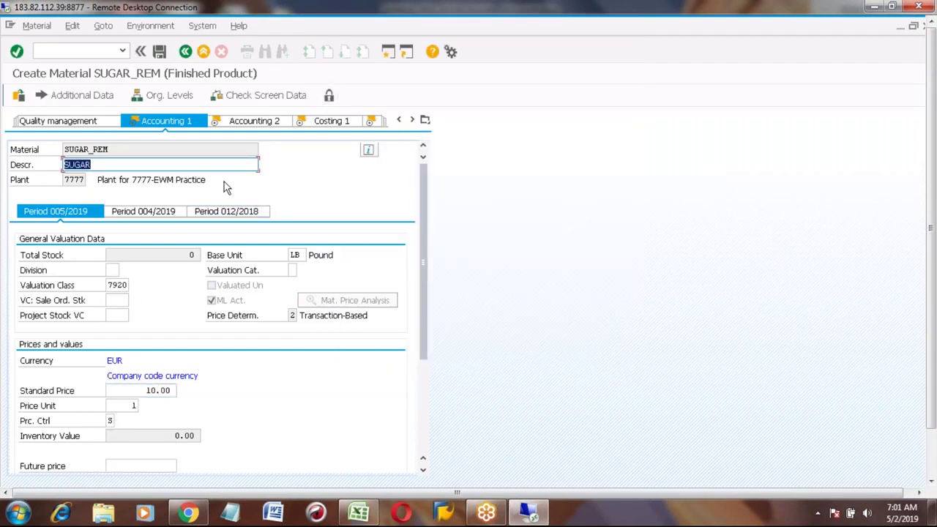
Pass through Accounting 2, Costing 1 and Costing 2, then save SUGAR_REM.
{"action": "key", "text": "Return"}
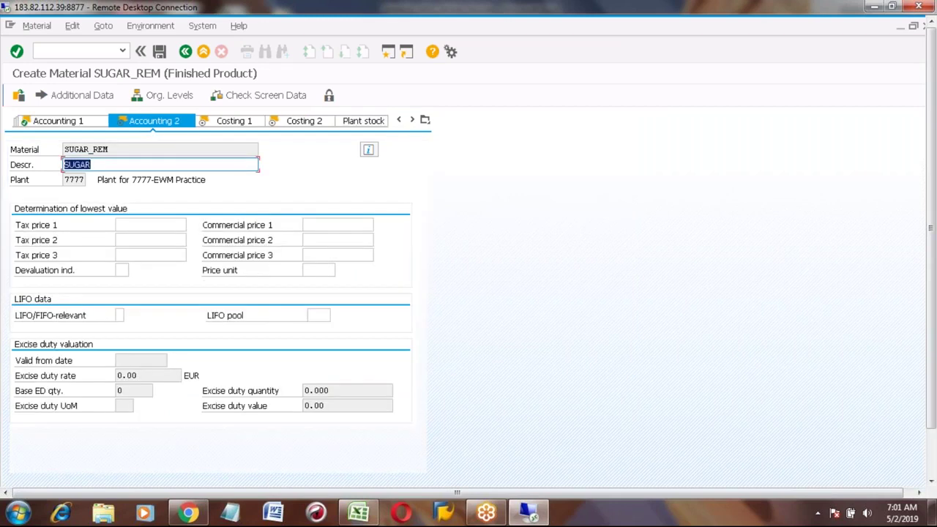
{"action": "key", "text": "Return"}
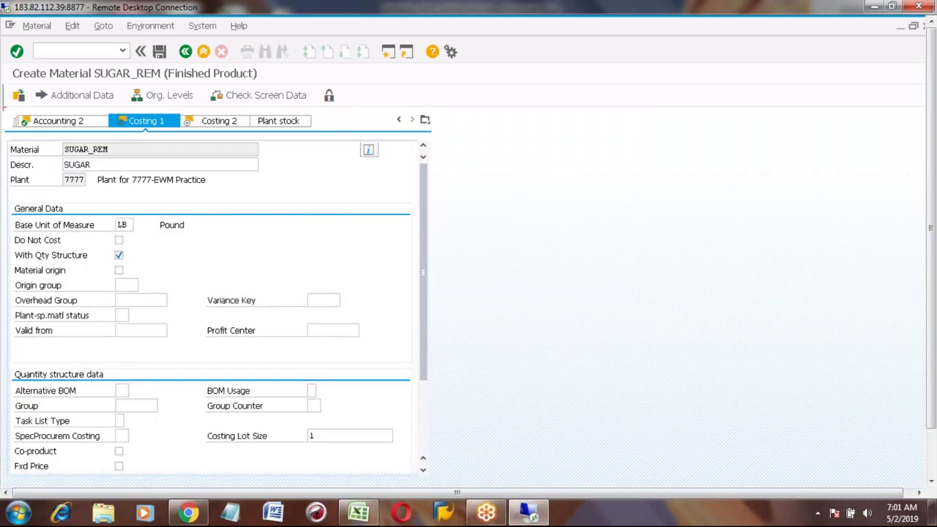
{"action": "key", "text": "Return"}
{"action": "key", "text": "Return"}
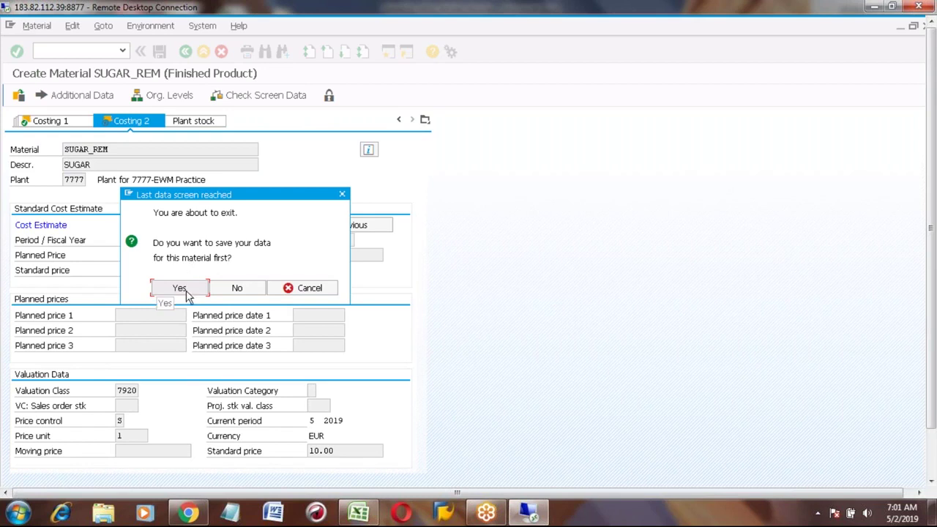
{"action": "left_click", "coordinate": [186, 293]}
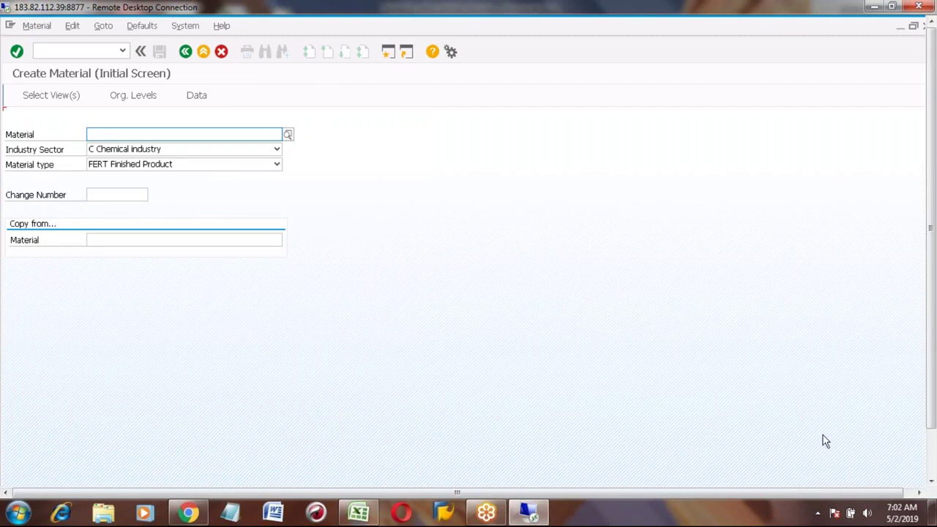
Check the creation message and display SUGAR_REM with its views and organizational levels.
{"action": "left_click", "coordinate": [934, 458]}
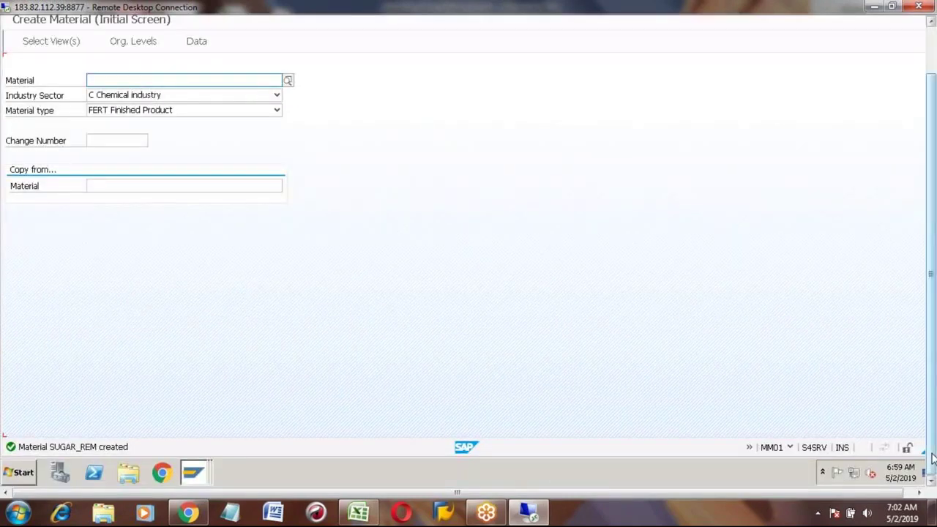
{"action": "left_click", "coordinate": [932, 67]}
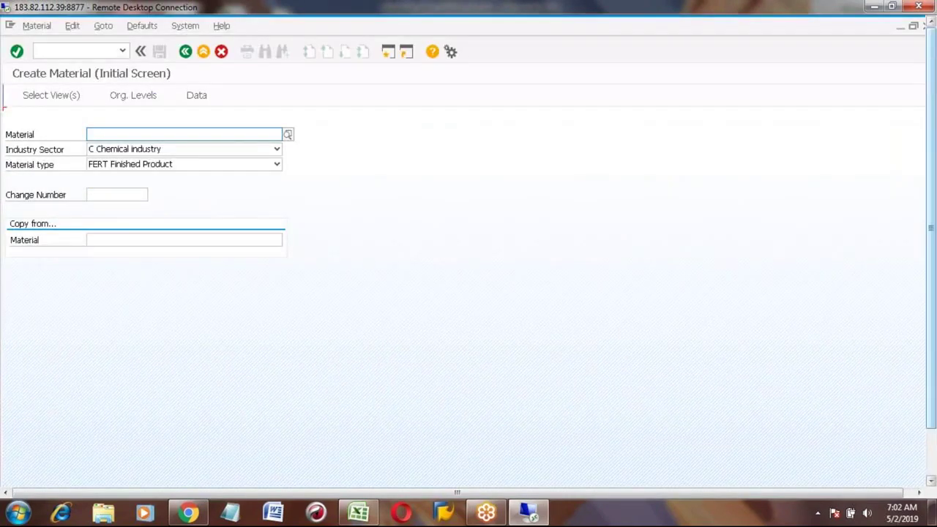
{"action": "left_click", "coordinate": [37, 25]}
{"action": "mouse_move", "coordinate": [52, 90]}
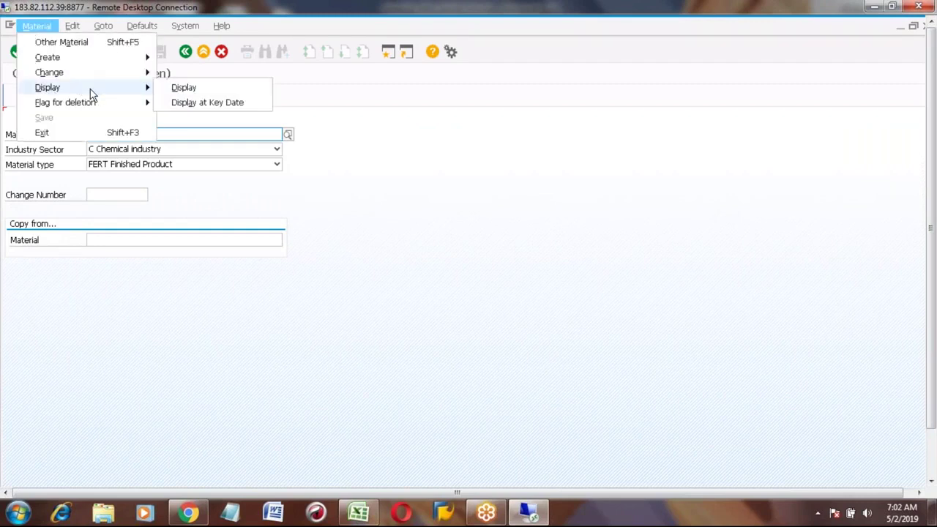
{"action": "left_click", "coordinate": [181, 94]}
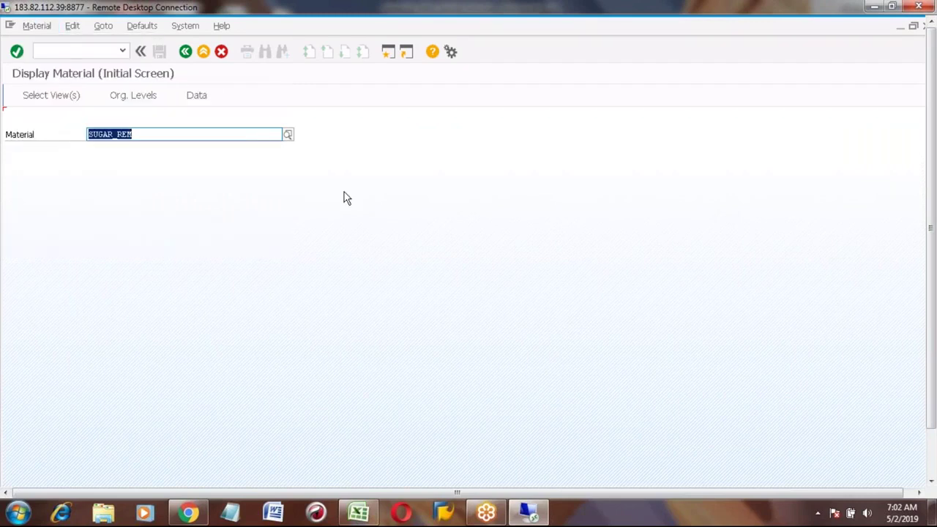
{"action": "key", "text": "Return"}
{"action": "key", "text": "Return"}
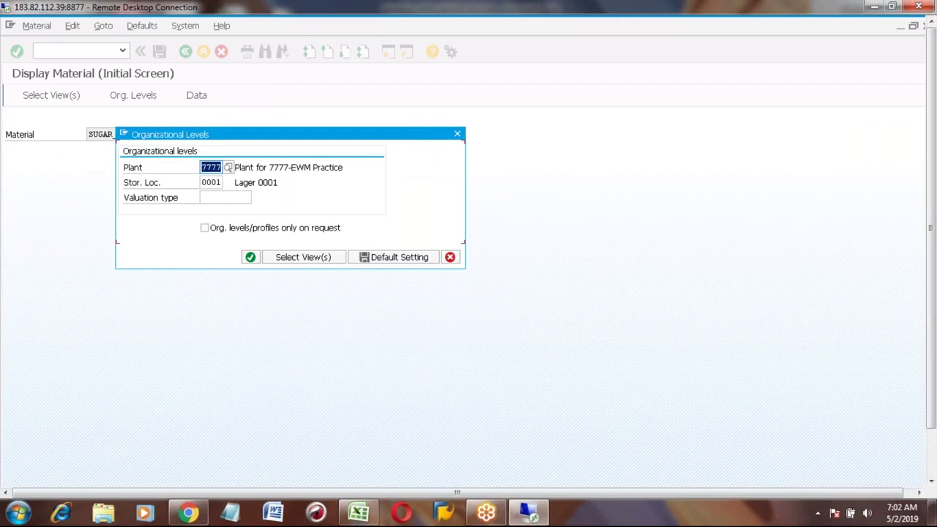
{"action": "key", "text": "Return"}
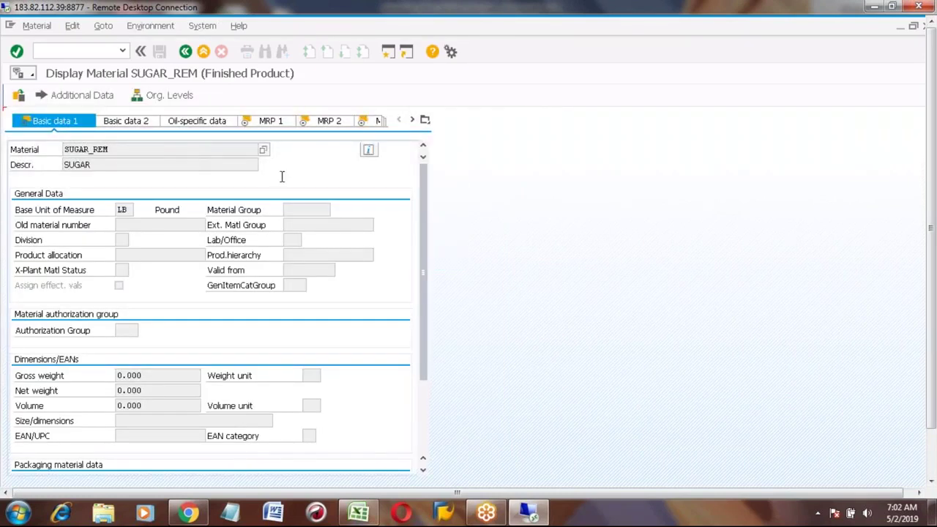
Review SUGAR_REM's status information, then return to the Display Material start screen.
{"action": "left_click", "coordinate": [368, 151]}
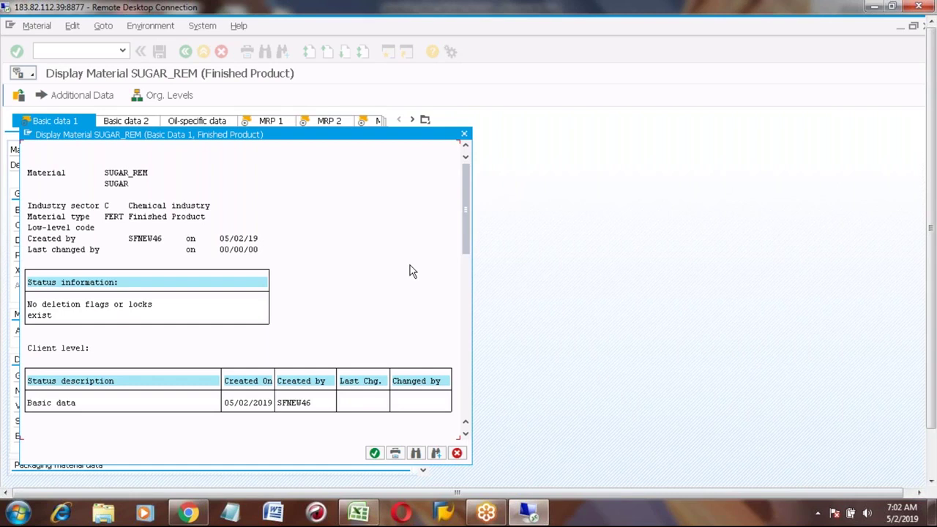
{"action": "left_click", "coordinate": [463, 136]}
{"action": "left_click", "coordinate": [185, 51]}
{"action": "left_click", "coordinate": [37, 26]}
Start material SUGAR_CANE as Chemical industry ROH raw material, accepting views, plant 7777, storage location 0001.
{"action": "mouse_move", "coordinate": [125, 59]}
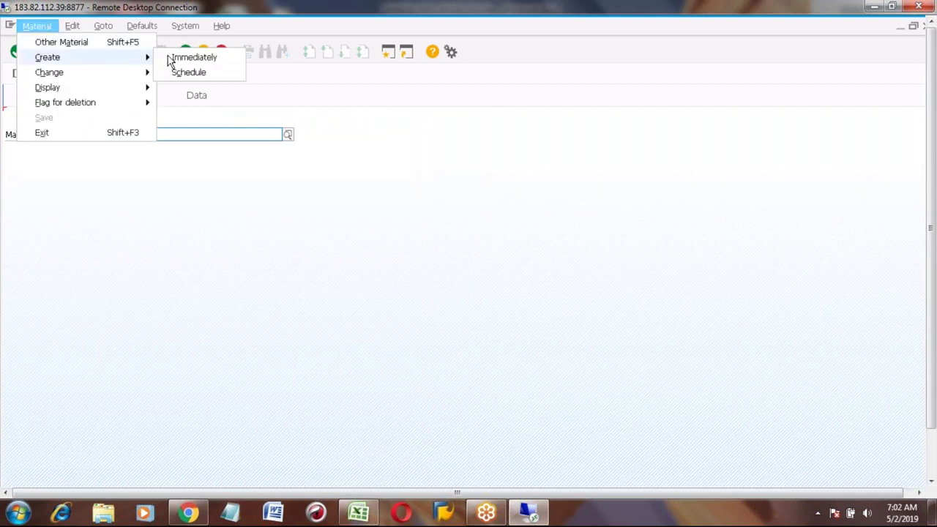
{"action": "left_click", "coordinate": [176, 58]}
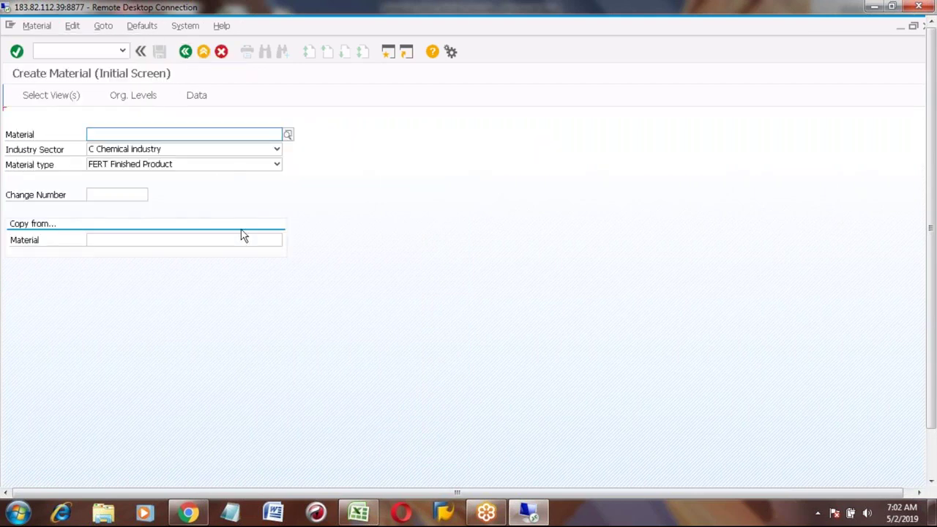
{"action": "type", "text": "sugar"}
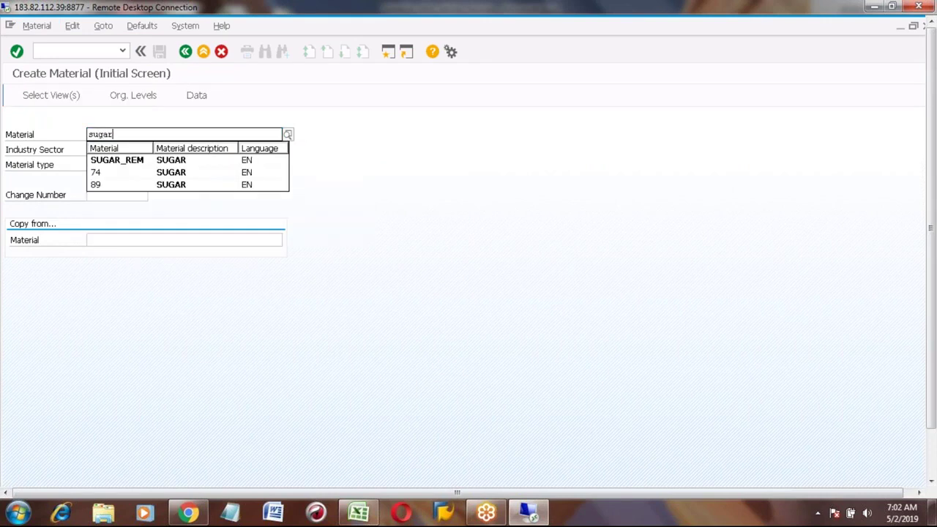
{"action": "type", "text": "_cane"}
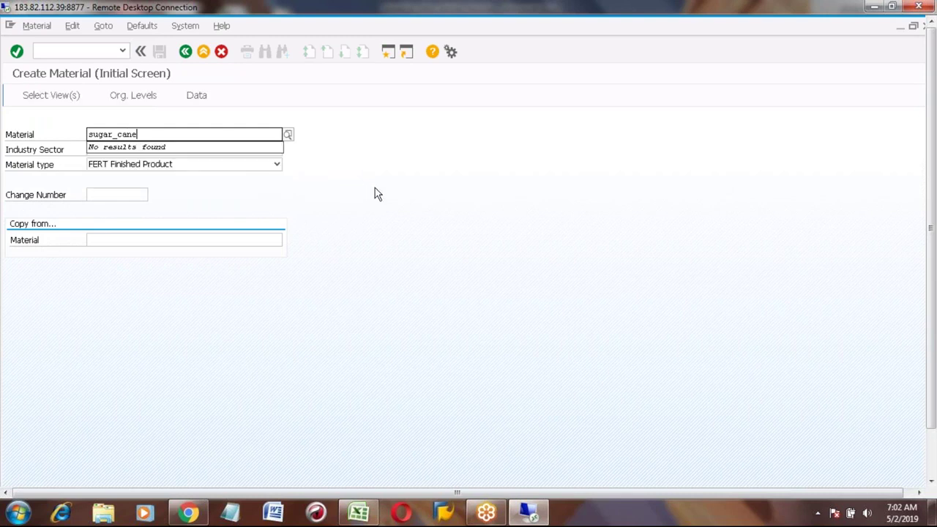
{"action": "key", "text": "Tab"}
{"action": "key", "text": "Tab"}
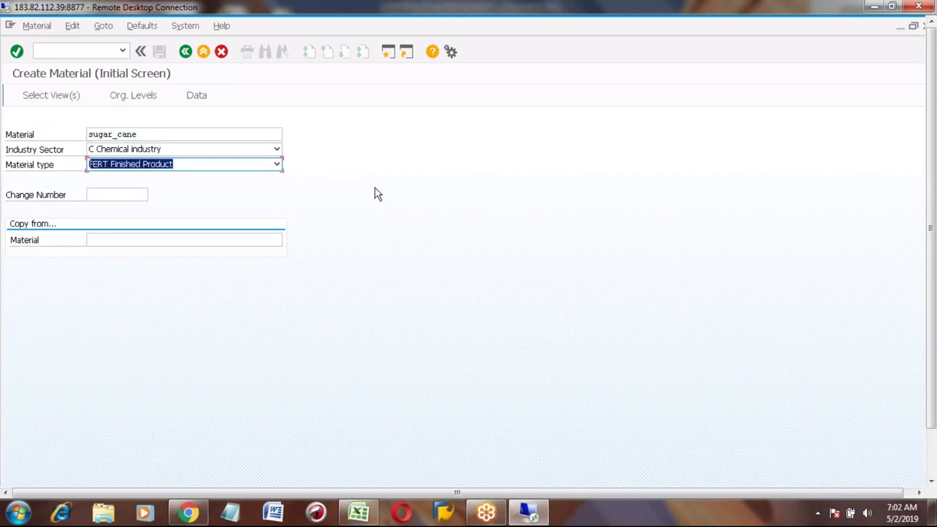
{"action": "type", "text": "ROH Raw materials(GS11"}
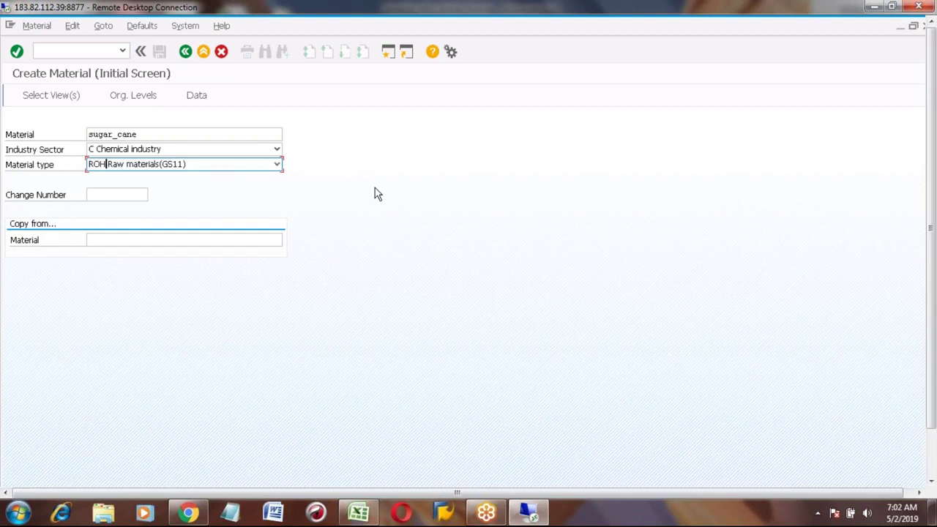
{"action": "key", "text": "Return"}
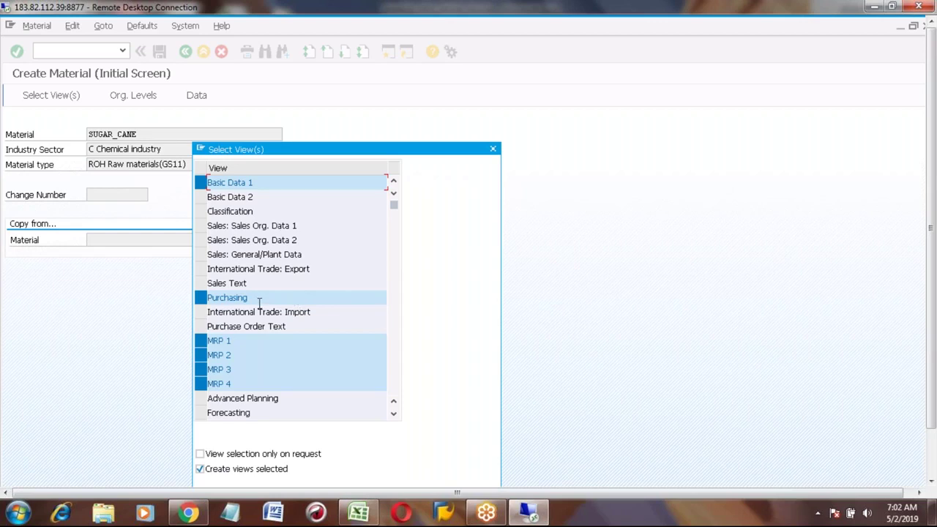
{"action": "key", "text": "Return"}
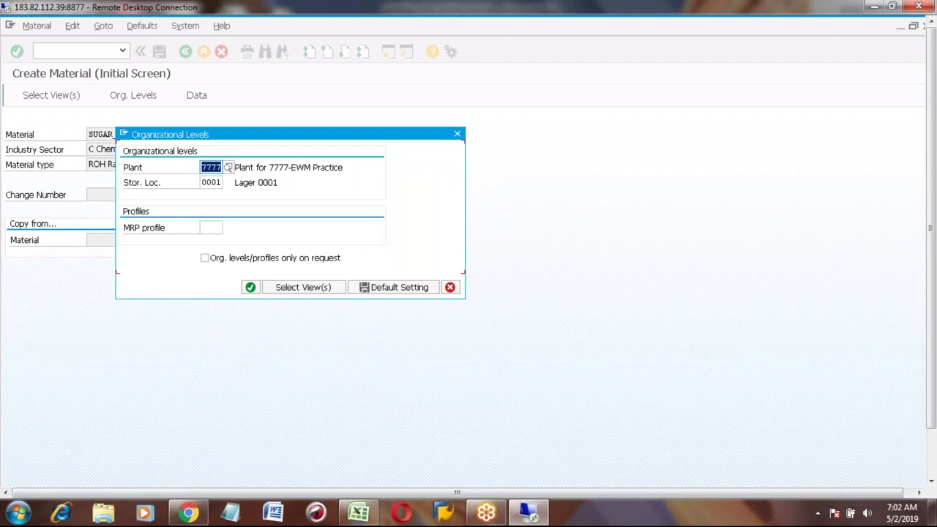
Enter description Sugar Cane, base unit LB, material group 02 and old material number 'raws'.
{"action": "key", "text": "Return"}
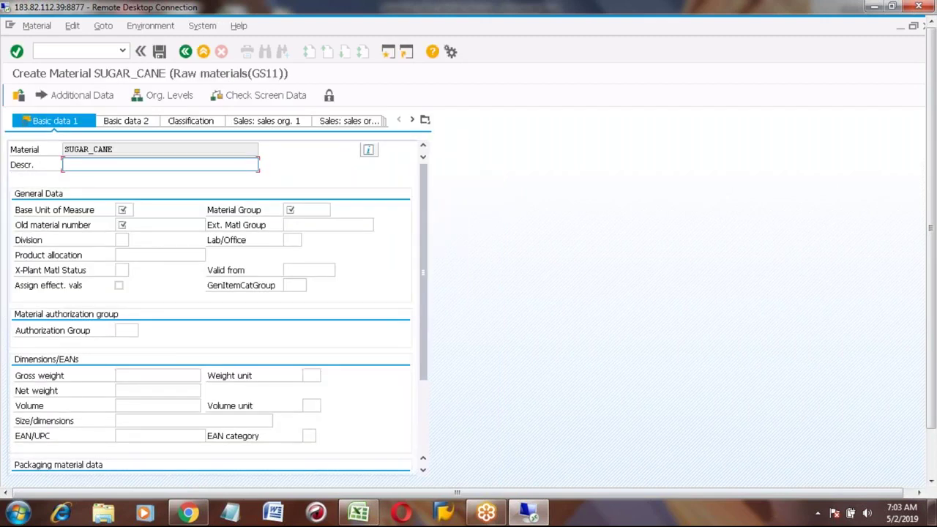
{"action": "type", "text": "Sugar "}
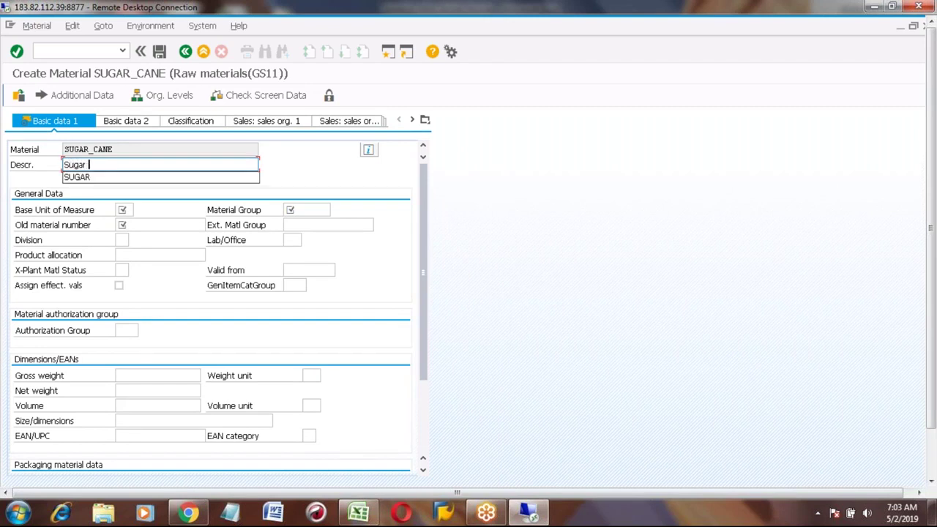
{"action": "type", "text": "Cane"}
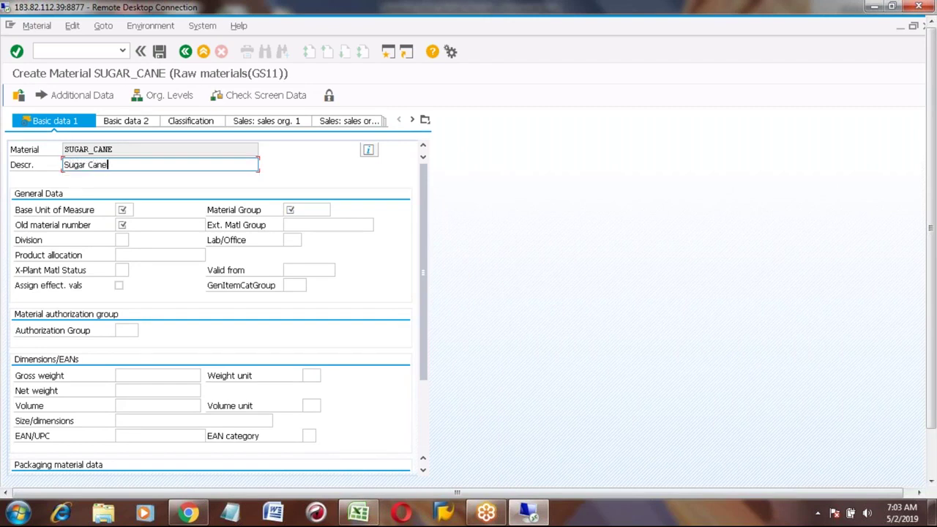
{"action": "left_click", "coordinate": [125, 209]}
{"action": "type", "text": "LB"}
{"action": "key", "text": "Tab"}
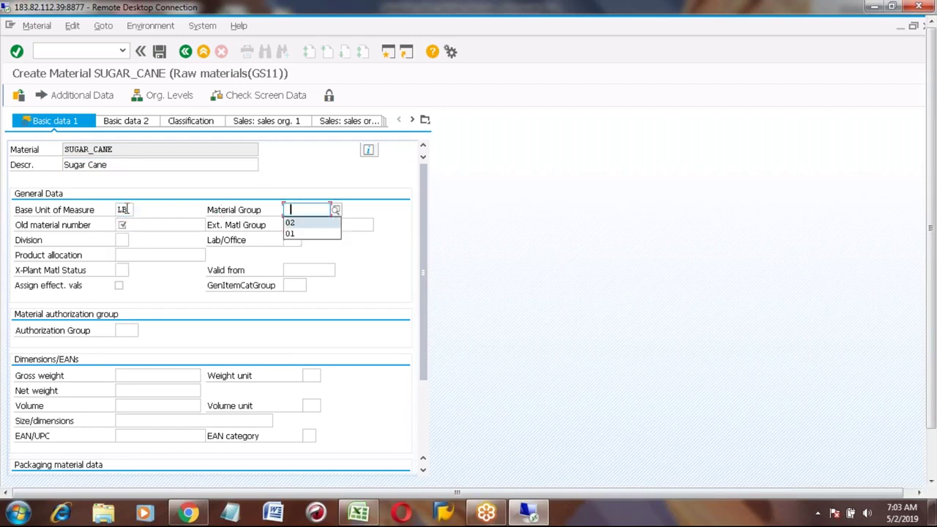
{"action": "type", "text": "02"}
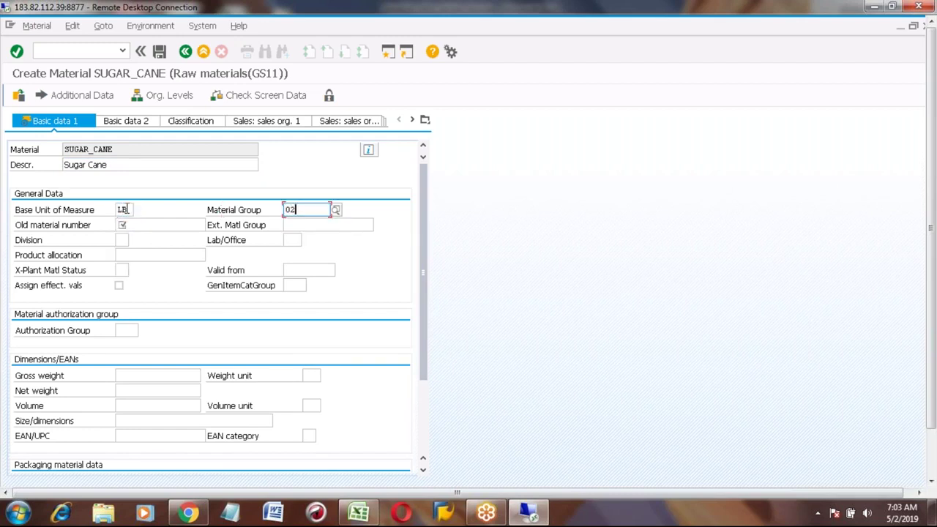
{"action": "left_click", "coordinate": [132, 226]}
{"action": "type", "text": "raws"}
{"action": "key", "text": "Return"}
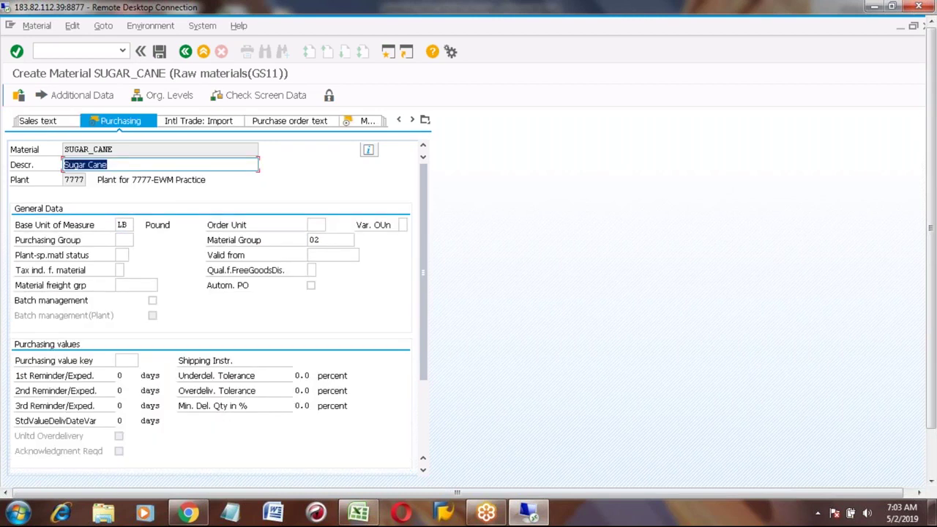
Set purchasing group 001, then MRP type PD, MRP controller 001 and lot size EX.
{"action": "left_click", "coordinate": [126, 239]}
{"action": "type", "text": "001"}
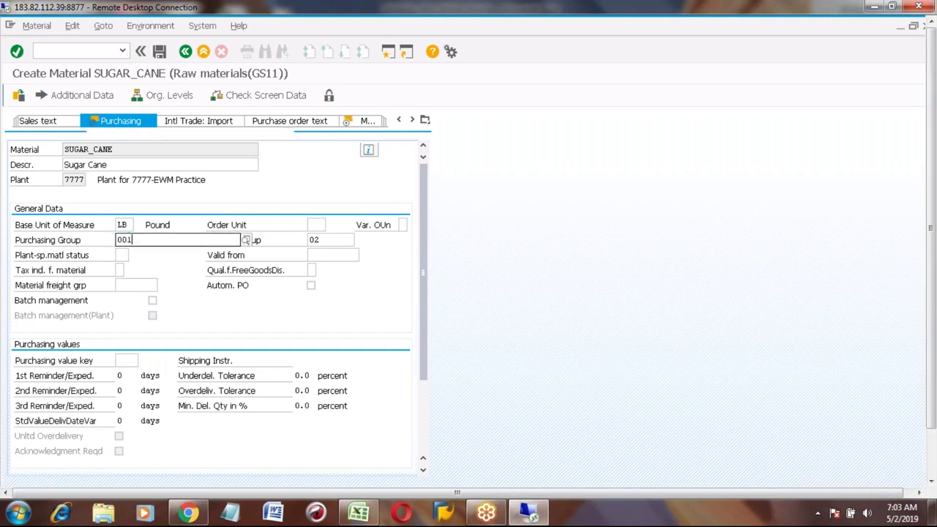
{"action": "key", "text": "Return"}
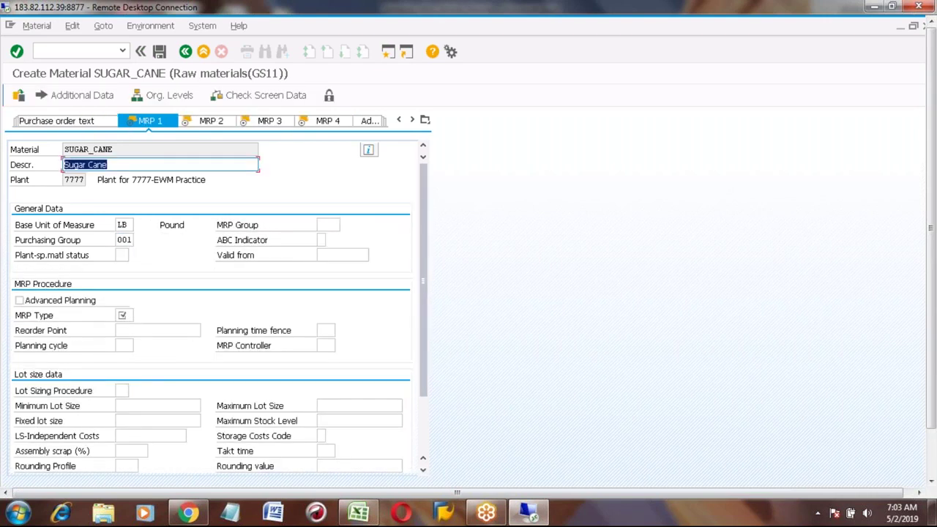
{"action": "left_click", "coordinate": [125, 315]}
{"action": "type", "text": "pd"}
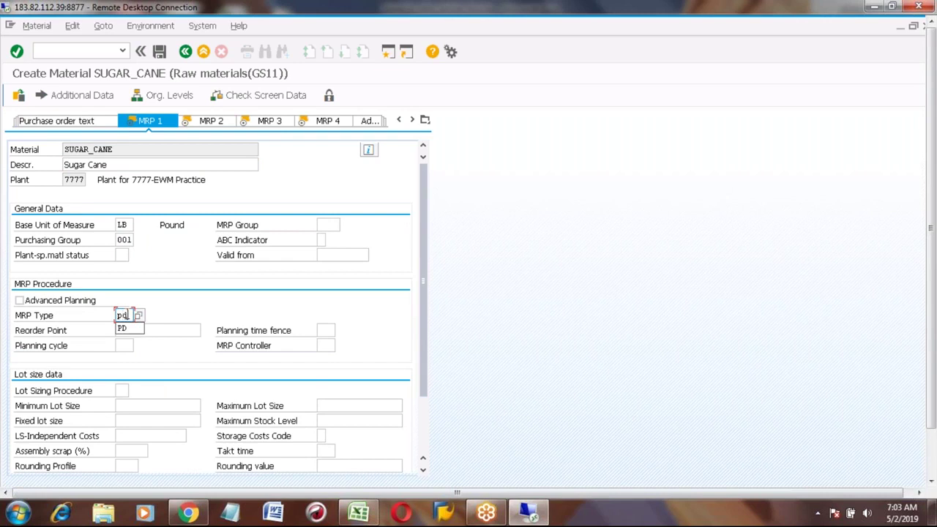
{"action": "left_click", "coordinate": [324, 345]}
{"action": "type", "text": "001"}
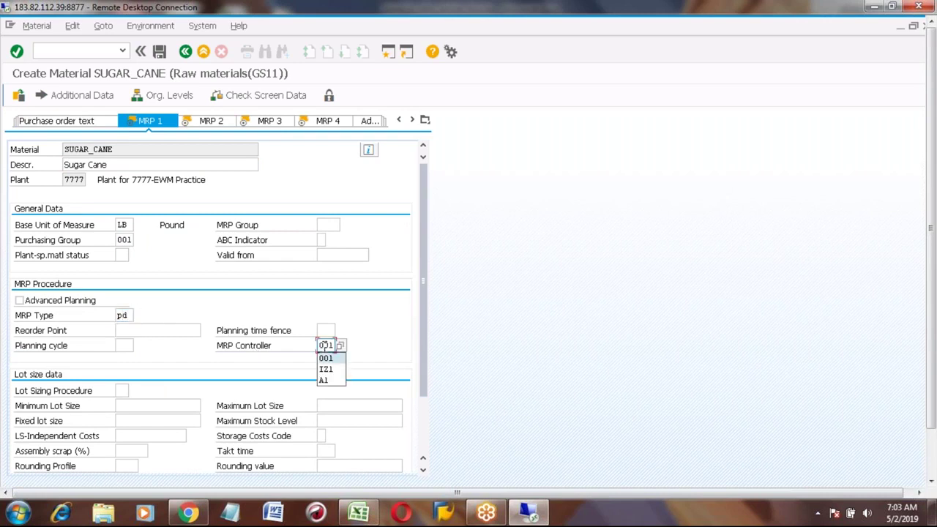
{"action": "left_click", "coordinate": [122, 390]}
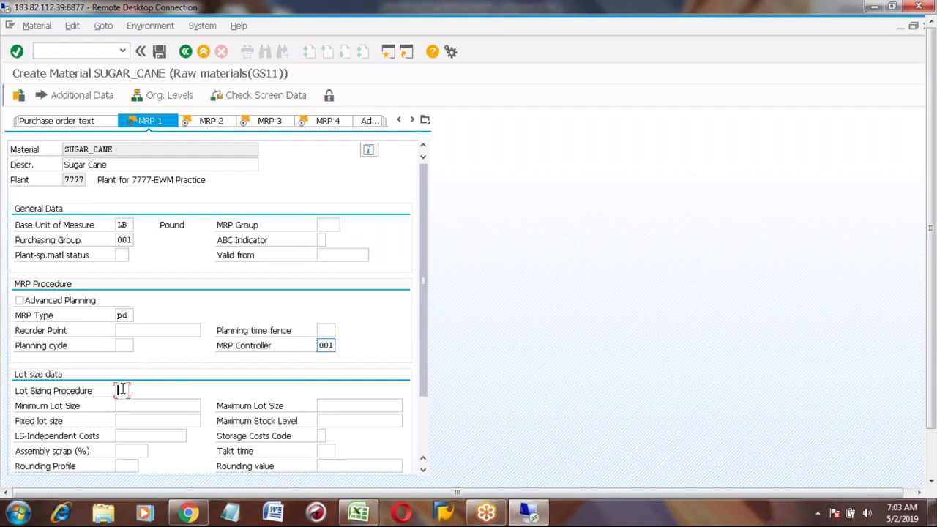
{"action": "key", "text": "Down"}
{"action": "key", "text": "Return"}
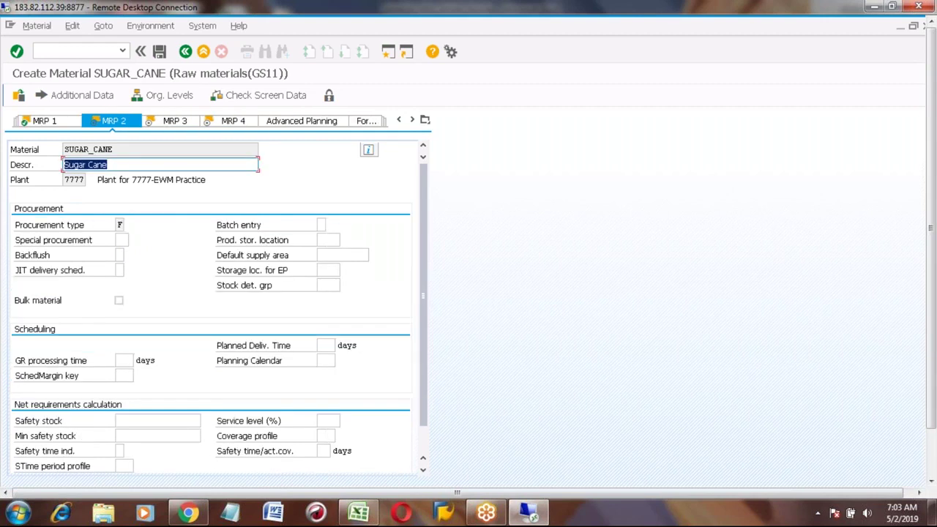
Set a 1-day planned delivery time and availability check 01, continuing to accounting.
{"action": "left_click", "coordinate": [327, 345]}
{"action": "type", "text": "1"}
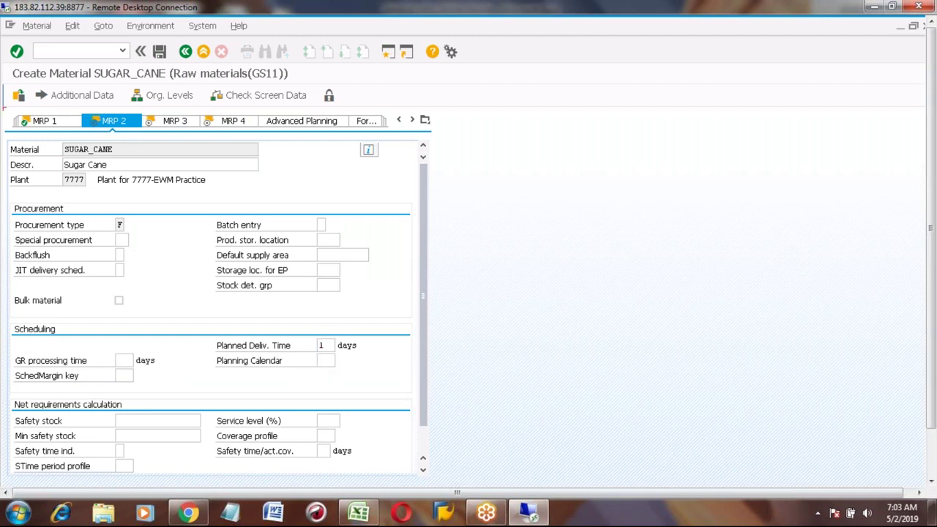
{"action": "key", "text": "Return"}
{"action": "left_click", "coordinate": [121, 376]}
{"action": "type", "text": "01"}
{"action": "key", "text": "Return"}
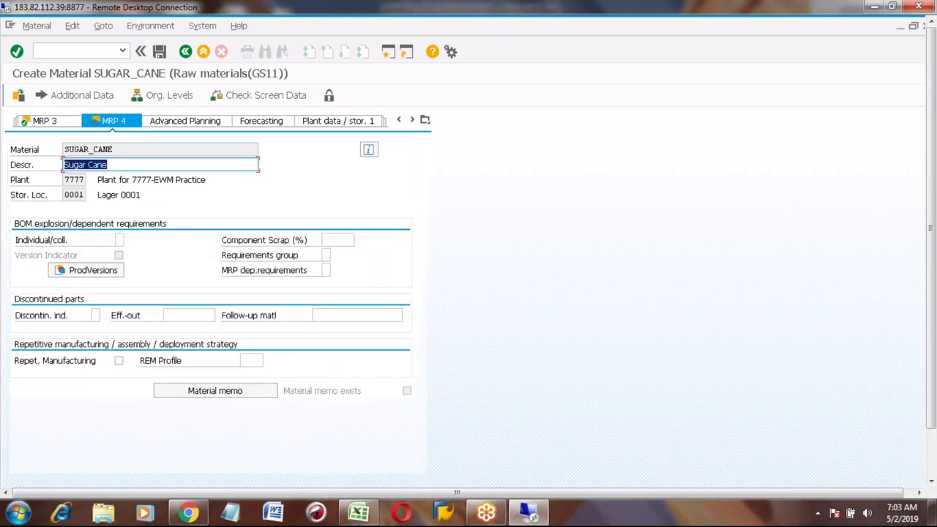
{"action": "key", "text": "Return"}
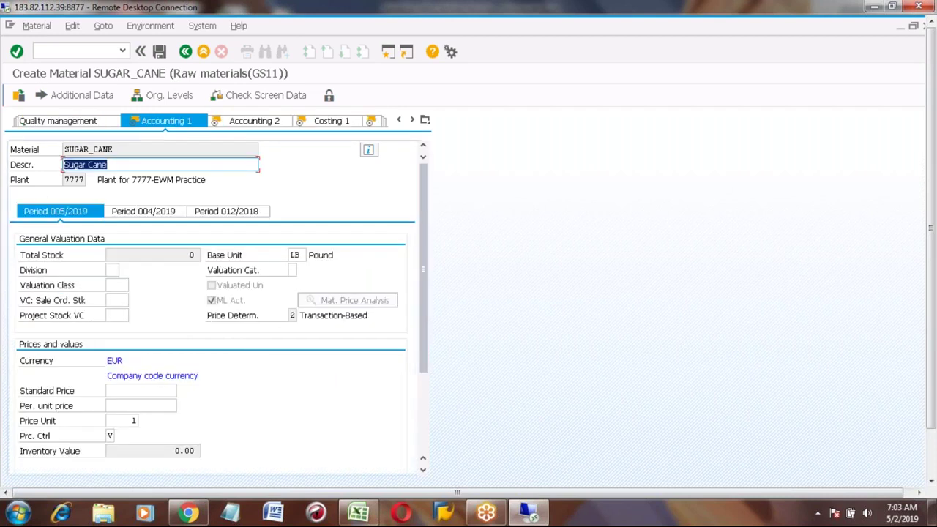
Assign SUGAR_CANE valuation class 3000 Raw Materials and standard price 2.00, then save it.
{"action": "left_click", "coordinate": [117, 285]}
{"action": "key", "text": "F4"}
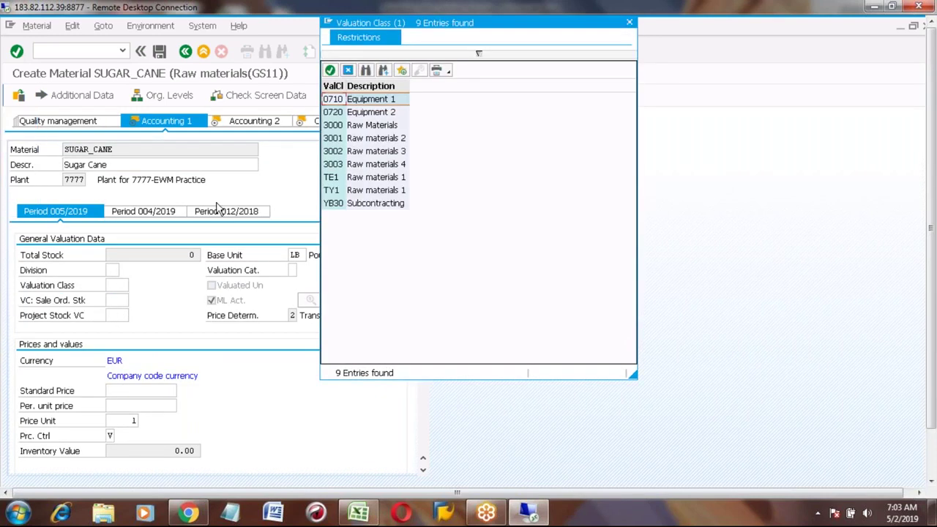
{"action": "double_click", "coordinate": [341, 126]}
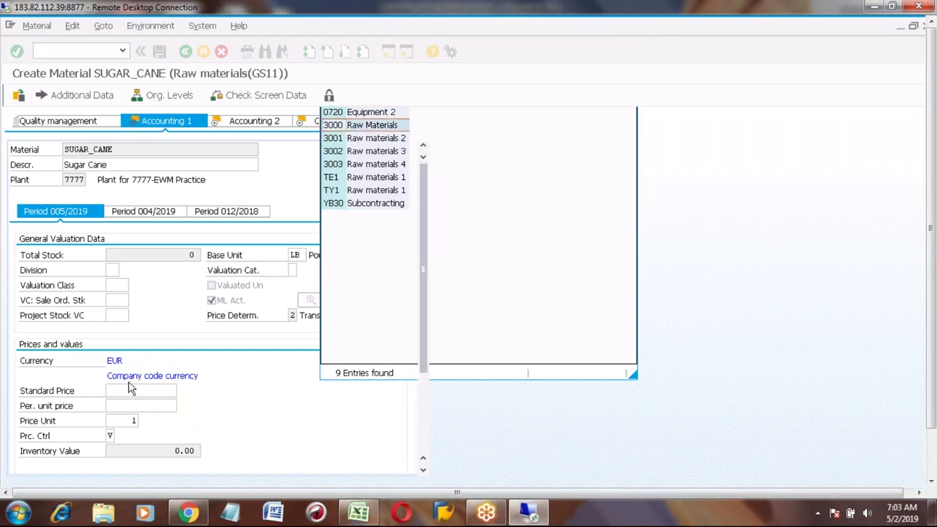
{"action": "left_click", "coordinate": [133, 390]}
{"action": "type", "text": "2"}
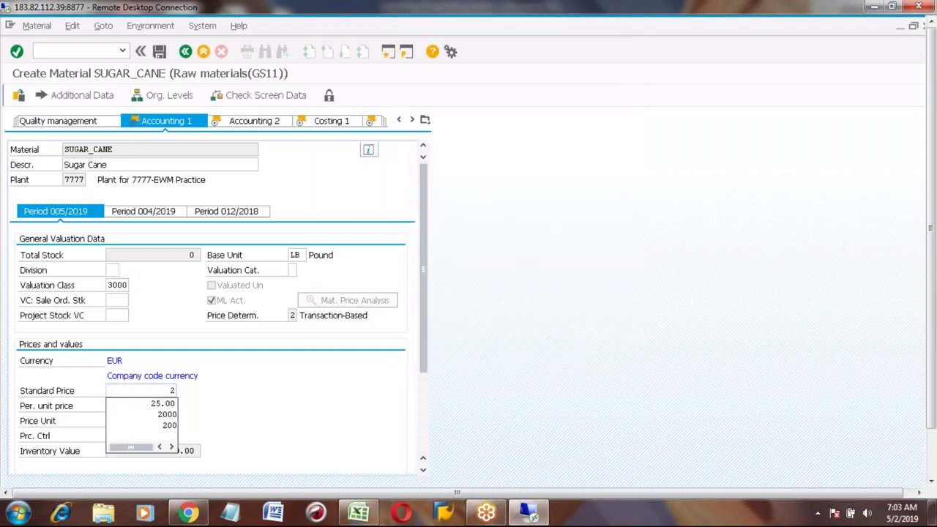
{"action": "key", "text": "Return"}
{"action": "key", "text": "Return"}
{"action": "key", "text": "Return"}
{"action": "key", "text": "Return"}
{"action": "key", "text": "Return"}
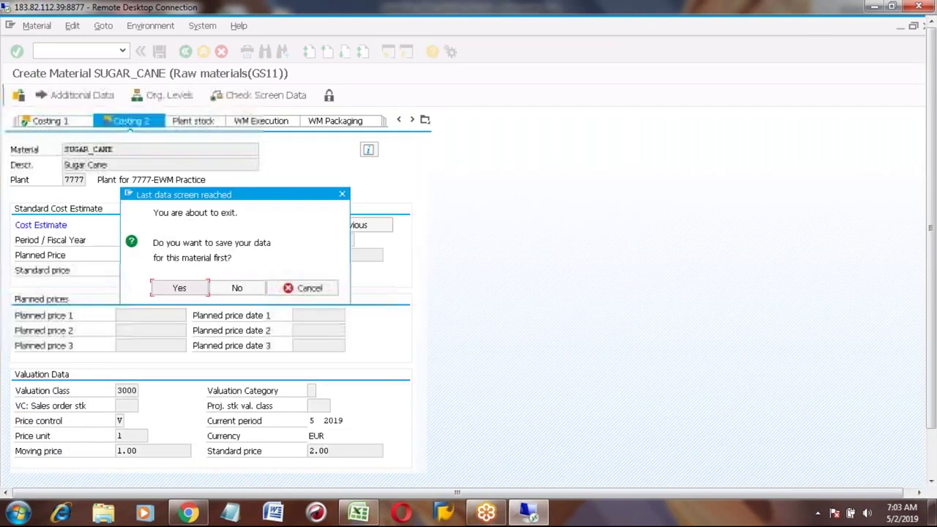
{"action": "left_click", "coordinate": [180, 289]}
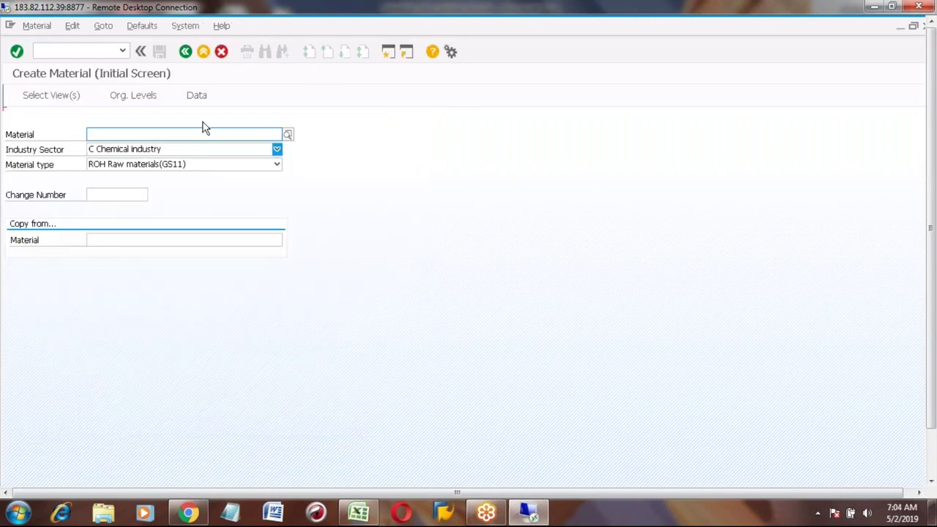
Open CS01 for material SUGAR_REM to reach its empty BOM General Item Overview.
{"action": "left_click", "coordinate": [186, 52]}
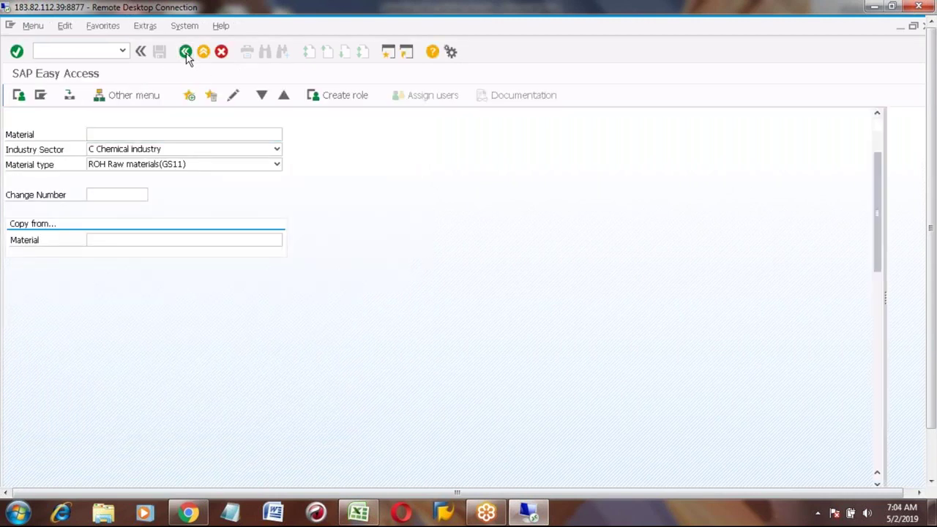
{"action": "left_click", "coordinate": [103, 51]}
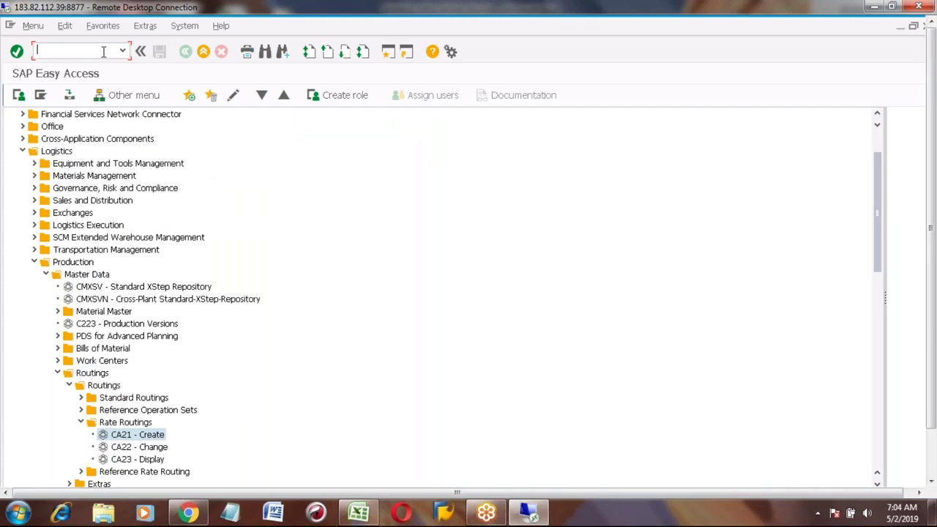
{"action": "type", "text": "CS01"}
{"action": "key", "text": "Return"}
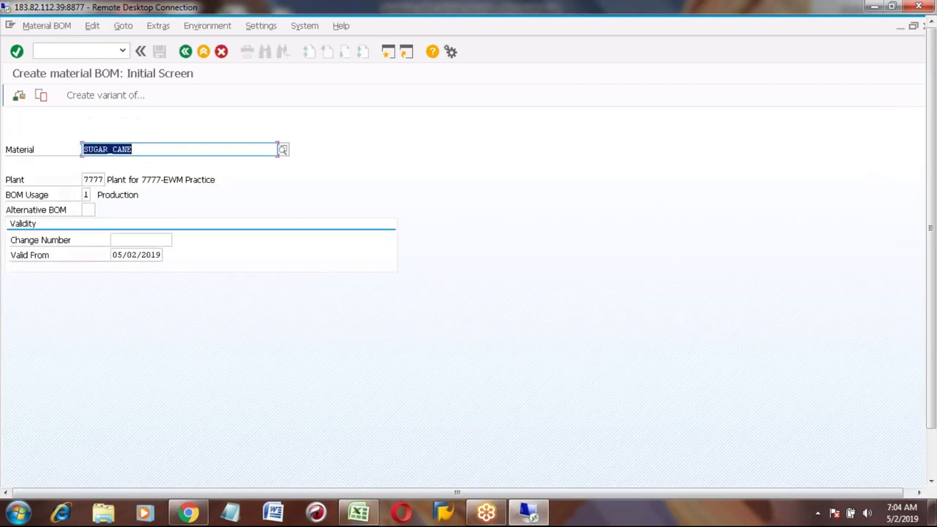
{"action": "key", "text": "End"}
{"action": "key", "text": "BackSpace"}
{"action": "key", "text": "BackSpace"}
{"action": "key", "text": "BackSpace"}
{"action": "key", "text": "BackSpace"}
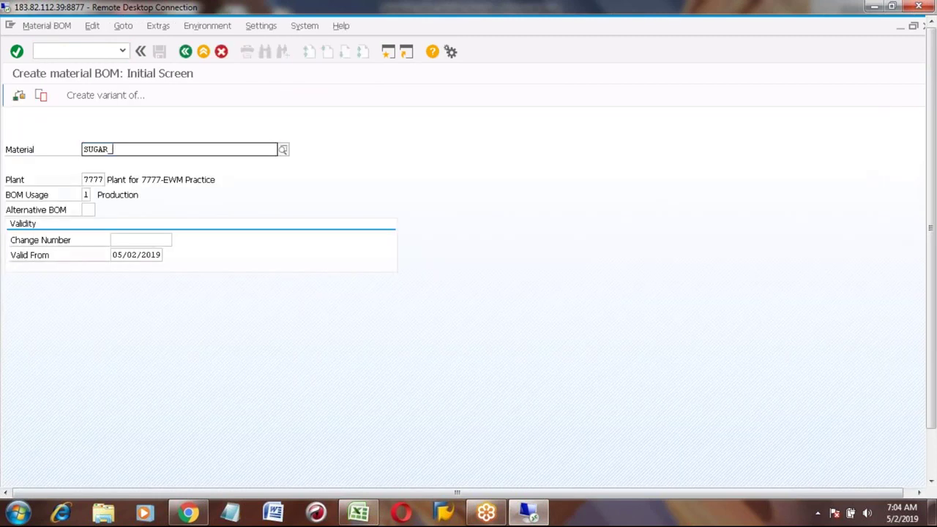
{"action": "type", "text": "rem"}
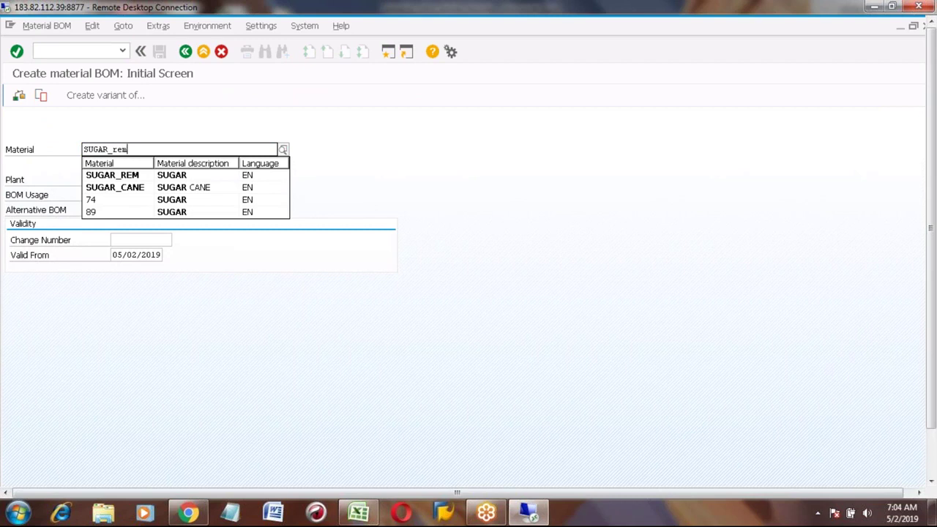
{"action": "key", "text": "Return"}
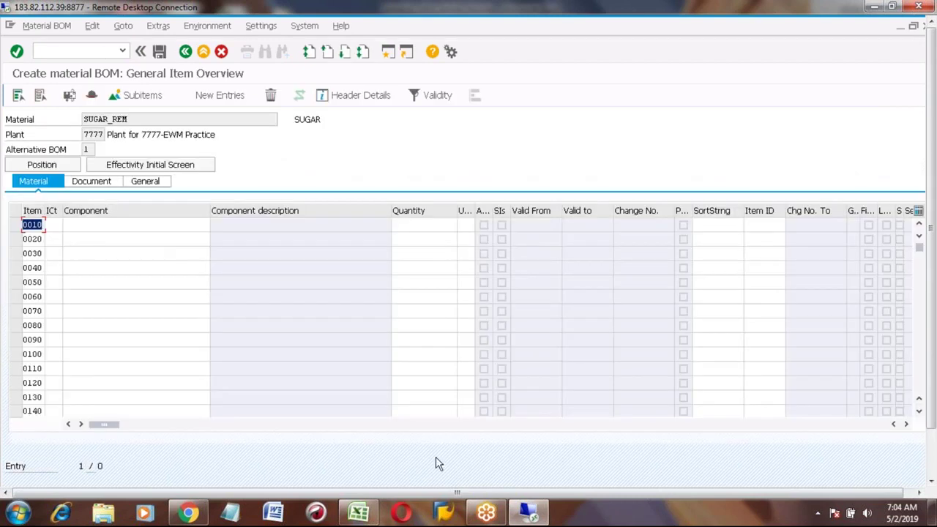
{"action": "left_click", "coordinate": [359, 513]}
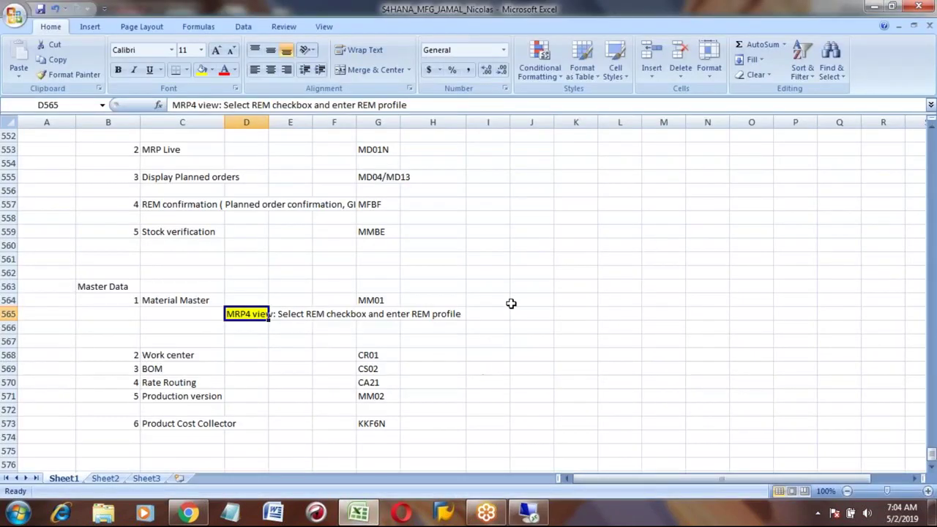
Record SUGAR_REM in J564 and SUGAR_CANE in J565 of the notes sheet.
{"action": "left_click", "coordinate": [518, 300]}
{"action": "type", "text": "SU"}
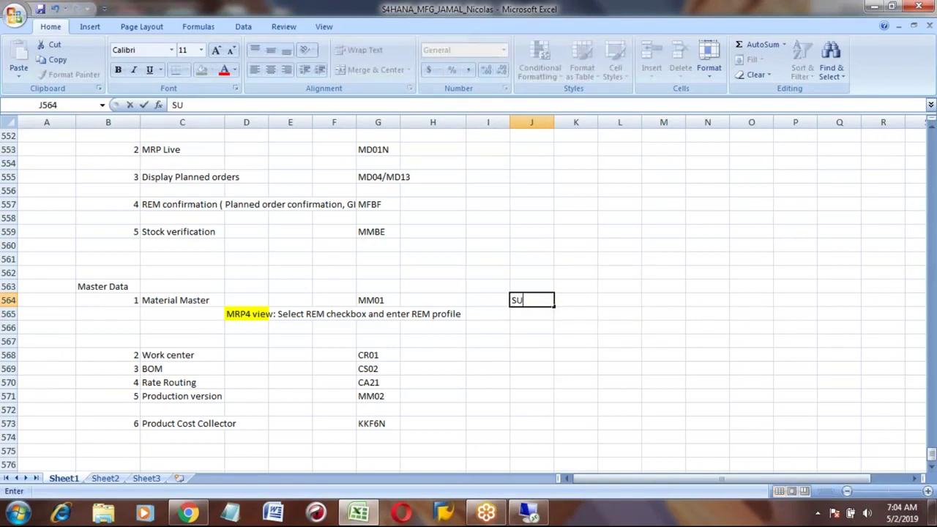
{"action": "type", "text": "GAR_REM"}
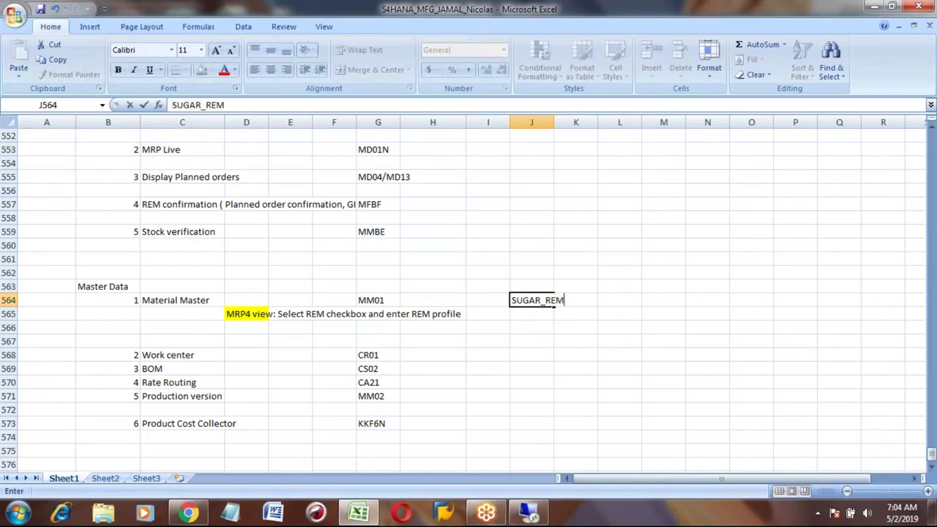
{"action": "key", "text": "Return"}
{"action": "type", "text": "SUGAR_"}
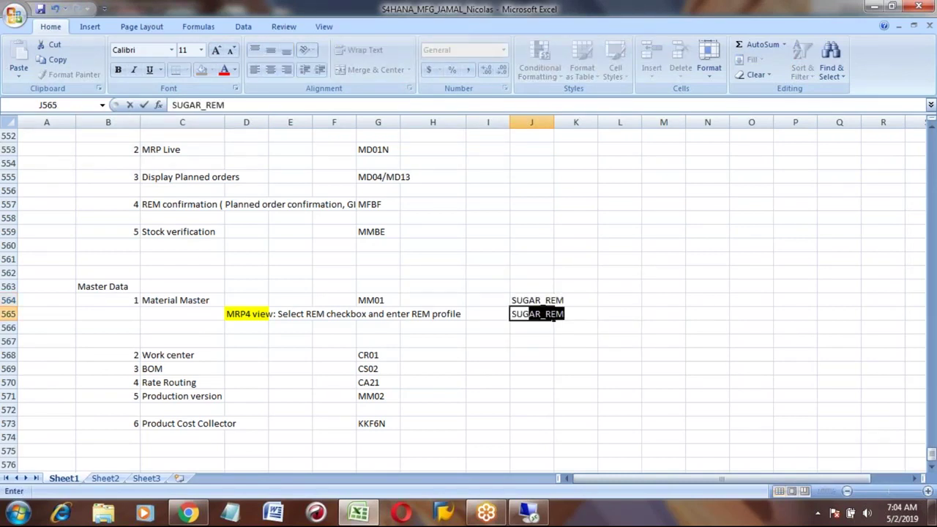
{"action": "type", "text": "CANE"}
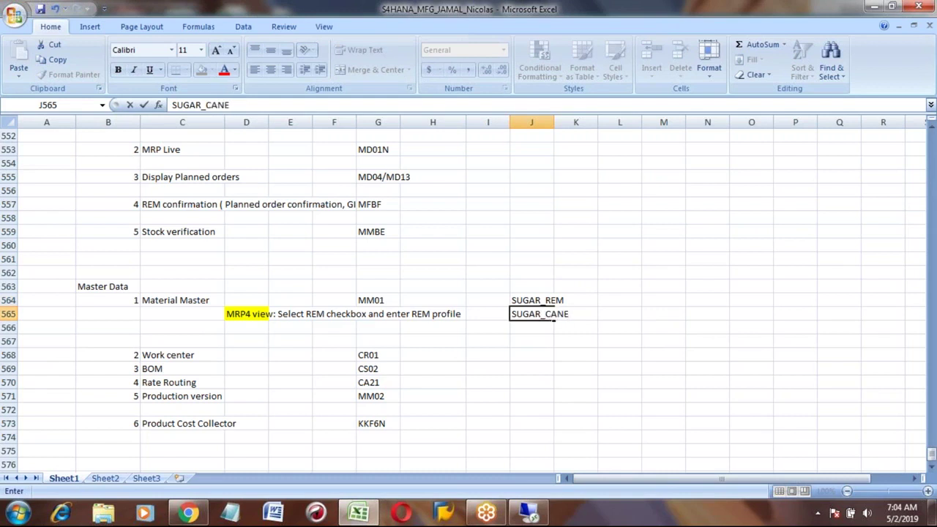
{"action": "key", "text": "Return"}
{"action": "left_click", "coordinate": [545, 314]}
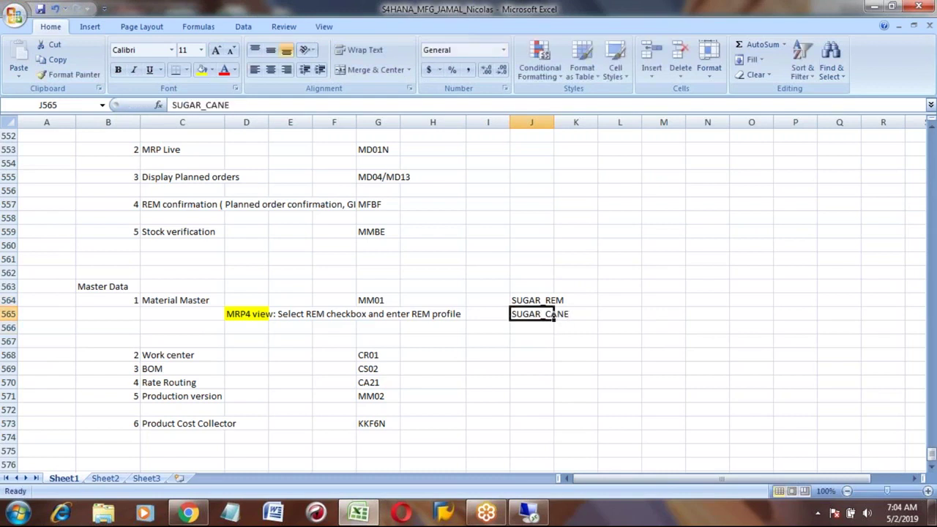
{"action": "key", "text": "alt+Tab"}
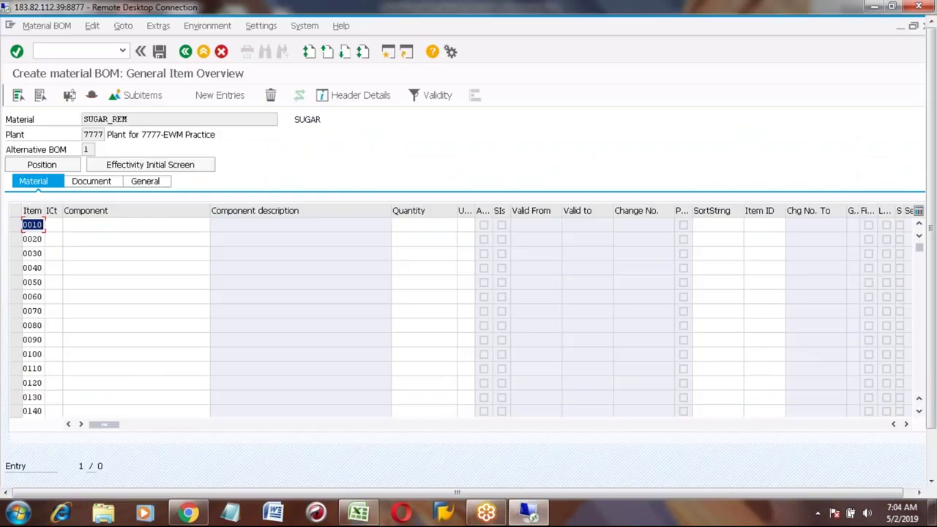
Add stock item SUGAR_CANE with quantity 2 as row 0010 and save the SUGAR_REM BOM.
{"action": "left_click", "coordinate": [57, 225]}
{"action": "type", "text": "1"}
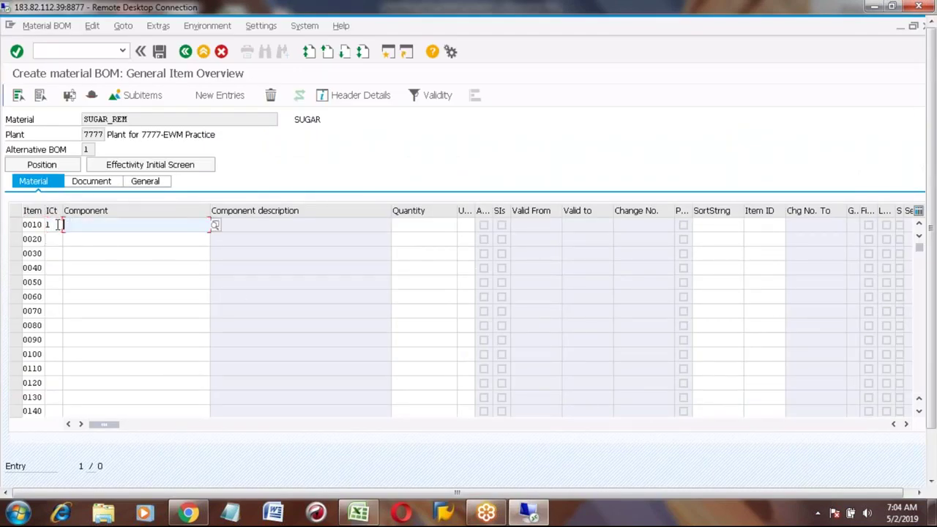
{"action": "type", "text": "sugar"}
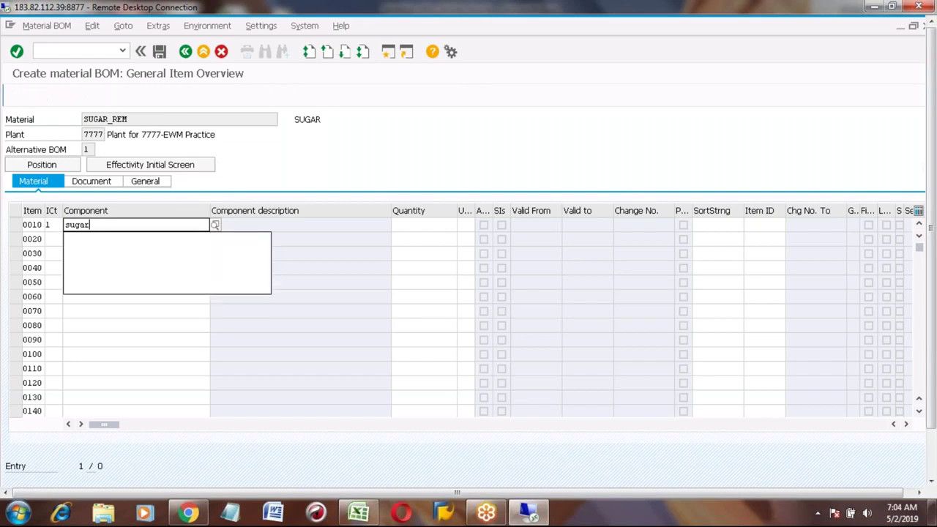
{"action": "type", "text": "_cane"}
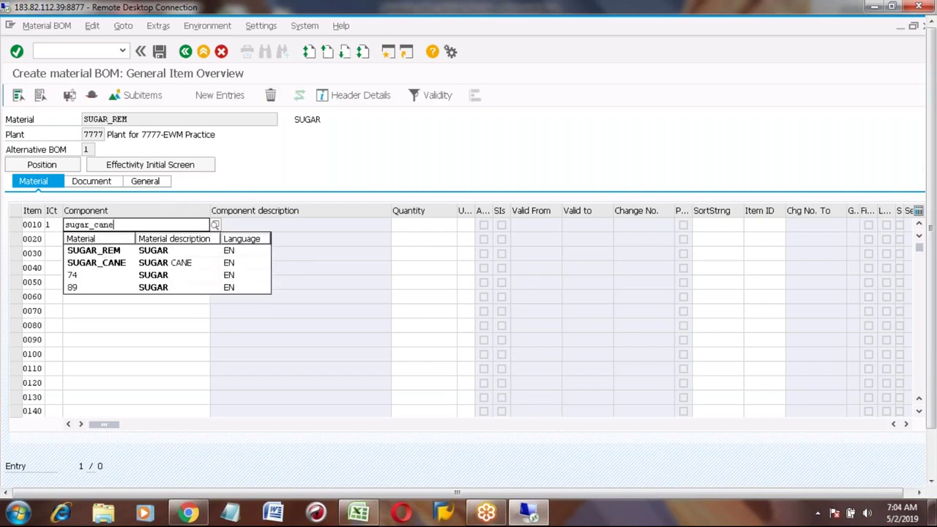
{"action": "key", "text": "Tab"}
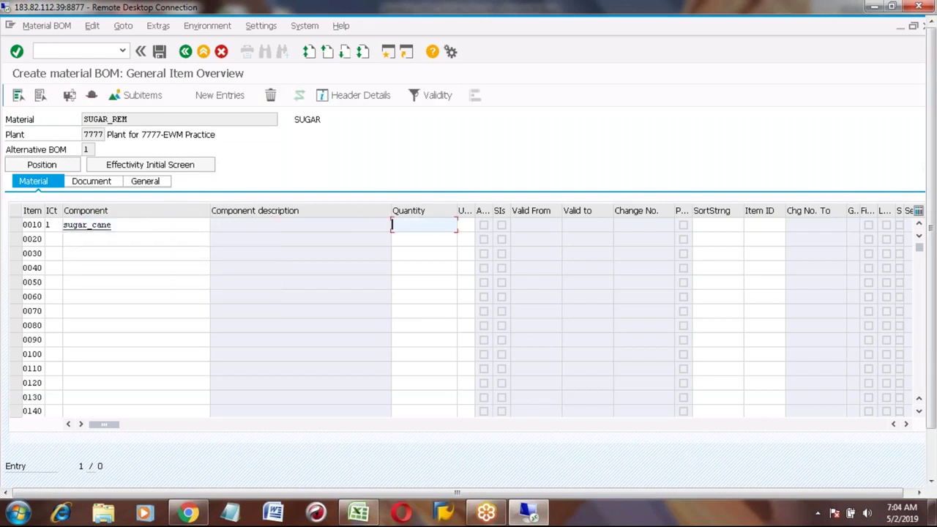
{"action": "type", "text": "2"}
{"action": "key", "text": "Return"}
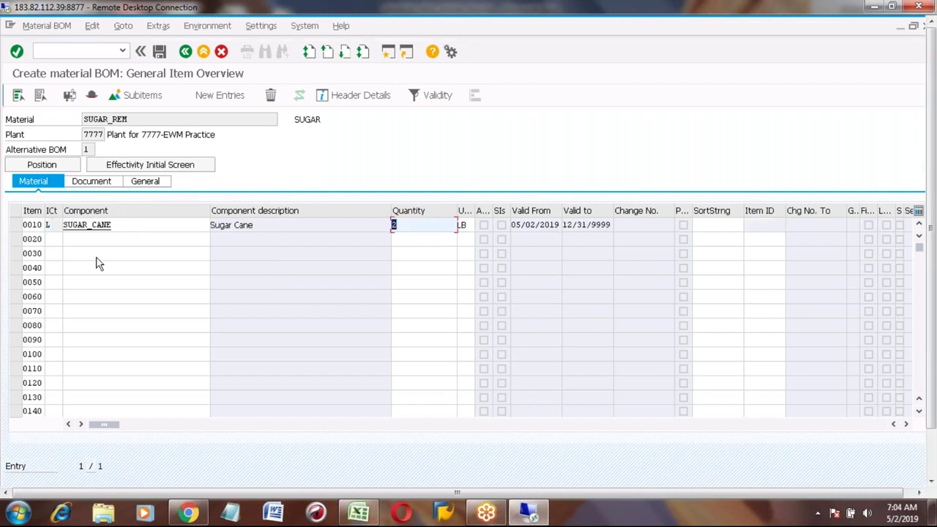
{"action": "left_click", "coordinate": [160, 52]}
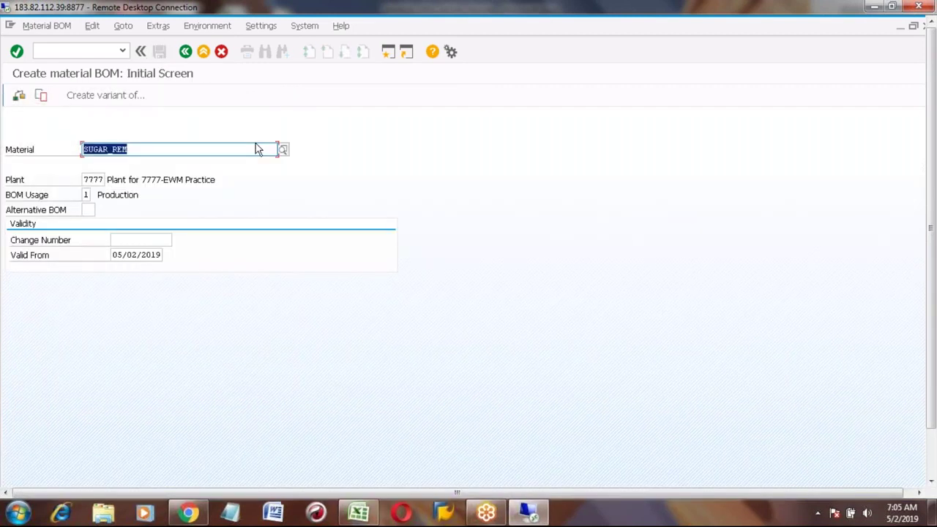
Leave BOM creation and start the CR01 work center creation transaction.
{"action": "left_click", "coordinate": [185, 52]}
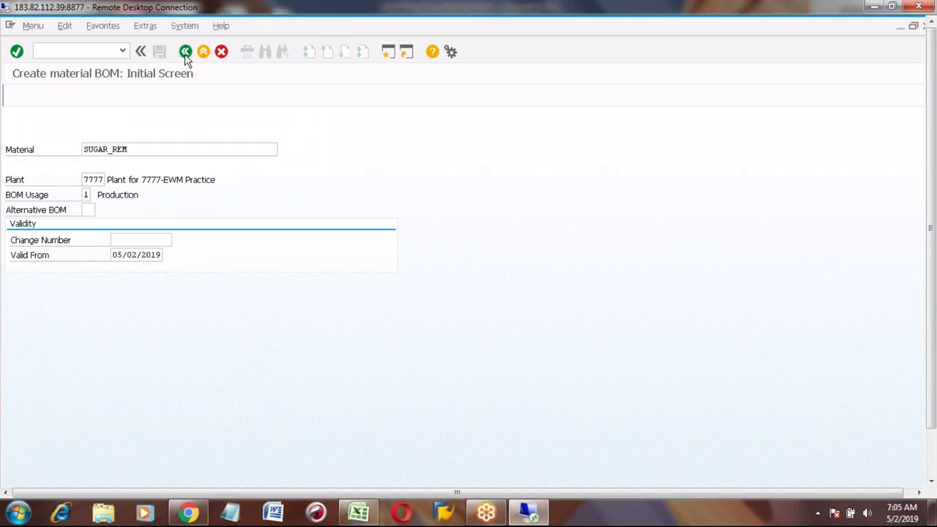
{"action": "left_click", "coordinate": [86, 50]}
{"action": "type", "text": "cr01"}
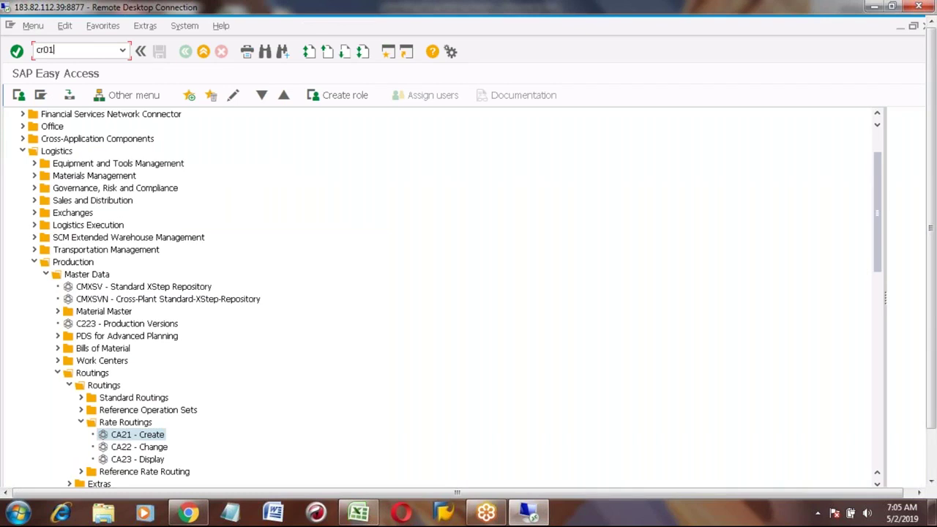
{"action": "key", "text": "Return"}
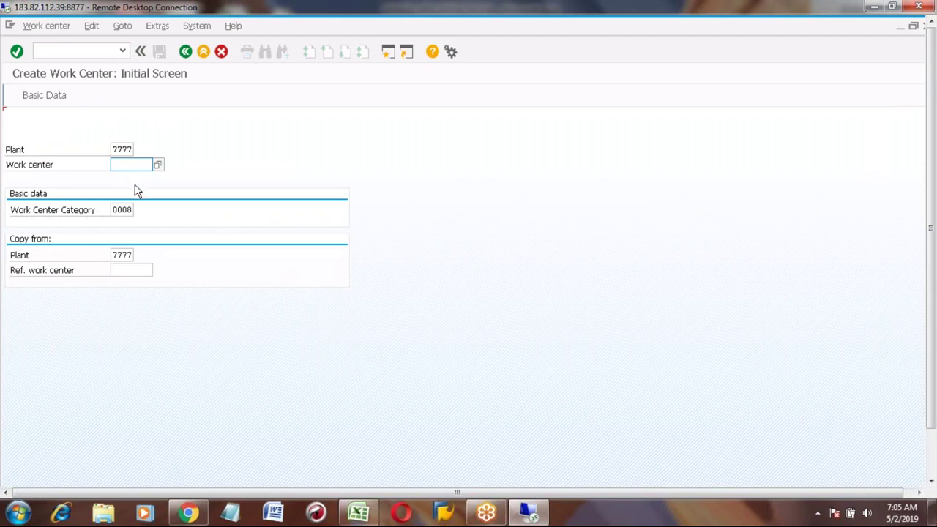
Enter work center WC001 with category 0001 and proceed to its basic data.
{"action": "left_click", "coordinate": [125, 165]}
{"action": "type", "text": "w"}
{"action": "key", "text": "Down"}
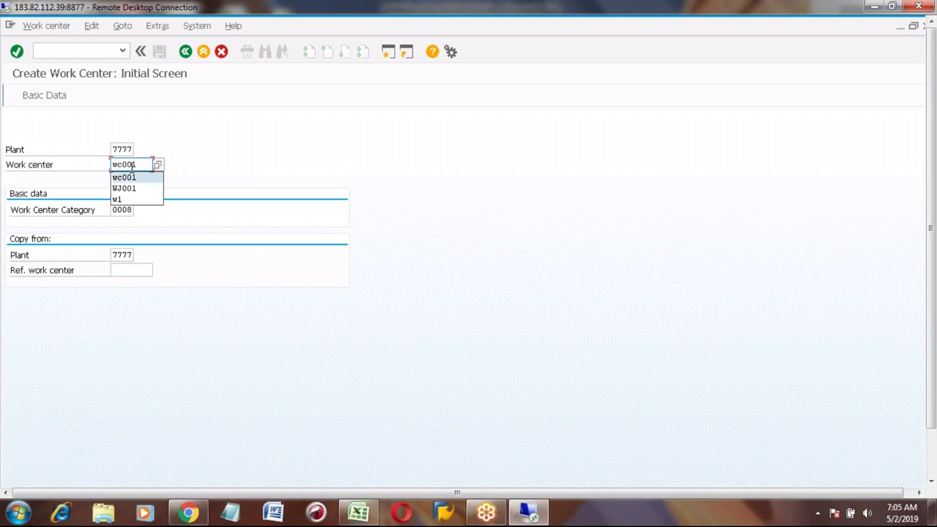
{"action": "key", "text": "Return"}
{"action": "key", "text": "Tab"}
{"action": "type", "text": "0001"}
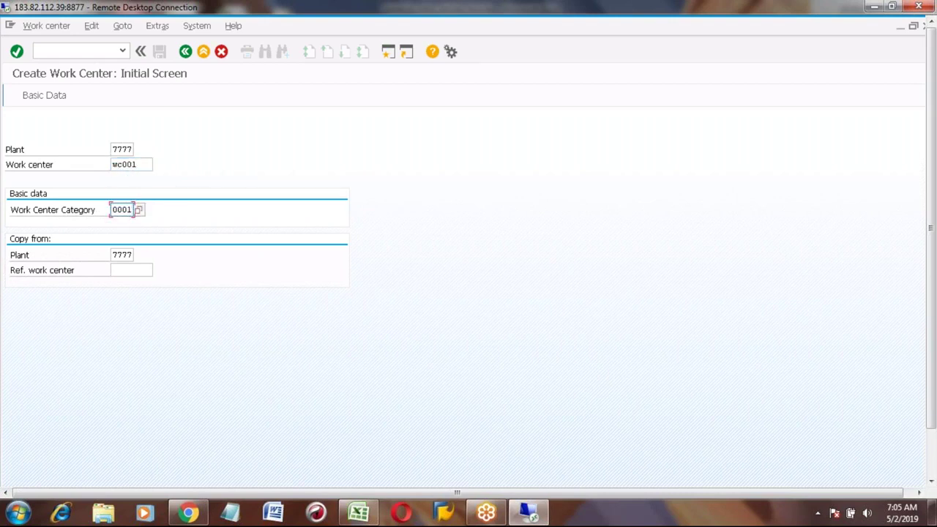
{"action": "key", "text": "Return"}
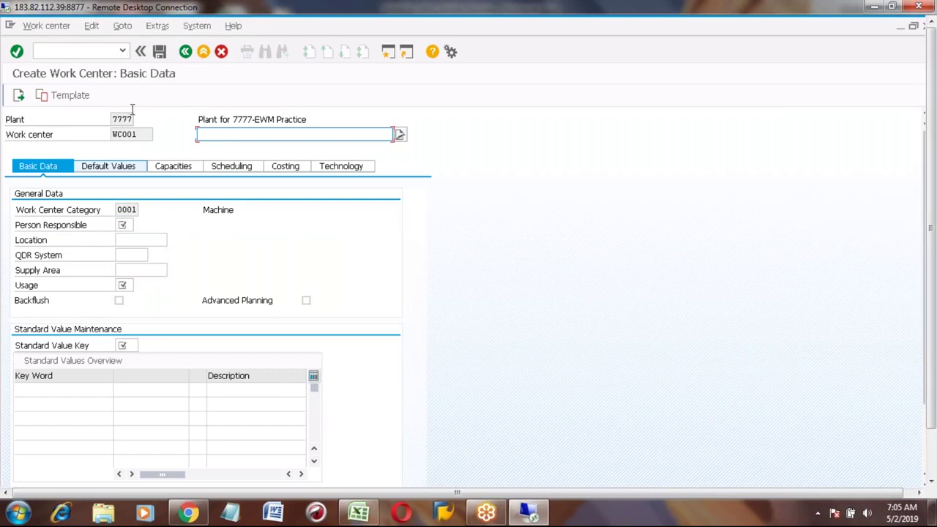
Enter the description 'Workcelnter for Sugar processing' and person responsible 001.
{"action": "left_click", "coordinate": [205, 135]}
{"action": "type", "text": "Workcelnter for Sugar"}
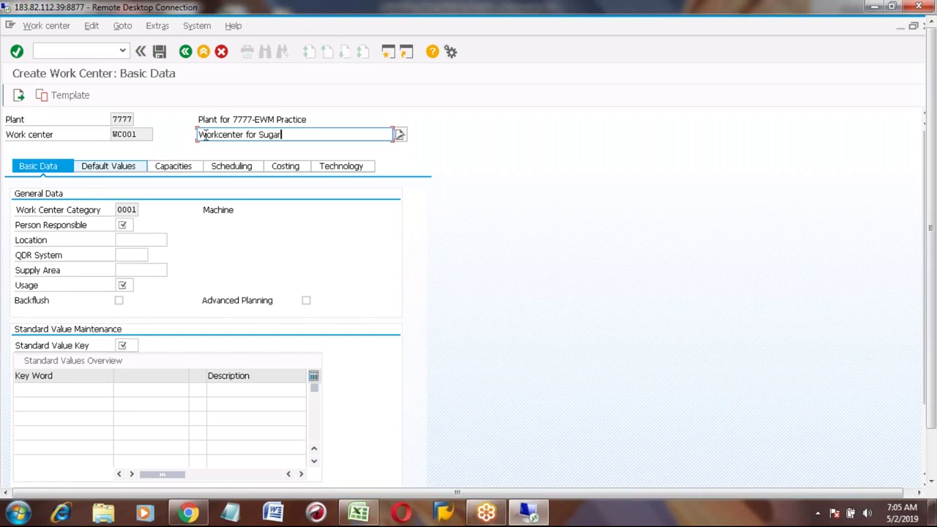
{"action": "type", "text": " processing"}
{"action": "left_click", "coordinate": [125, 225]}
{"action": "left_click", "coordinate": [125, 225]}
{"action": "key", "text": "Down"}
{"action": "key", "text": "Return"}
Set usage 009 and standard value key SAP1, and confirm the basic data.
{"action": "left_click", "coordinate": [123, 285]}
{"action": "key", "text": "Down"}
{"action": "key", "text": "Return"}
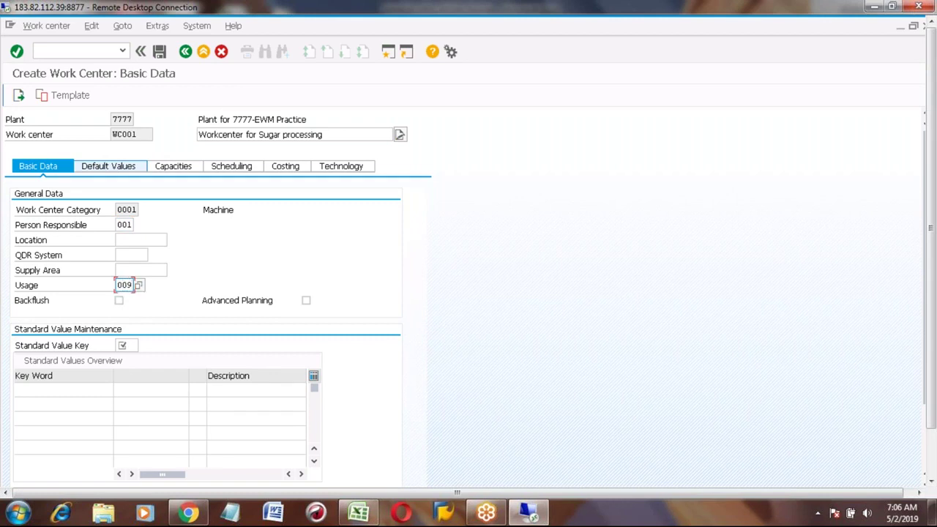
{"action": "left_click", "coordinate": [125, 344]}
{"action": "key", "text": "Down"}
{"action": "key", "text": "Return"}
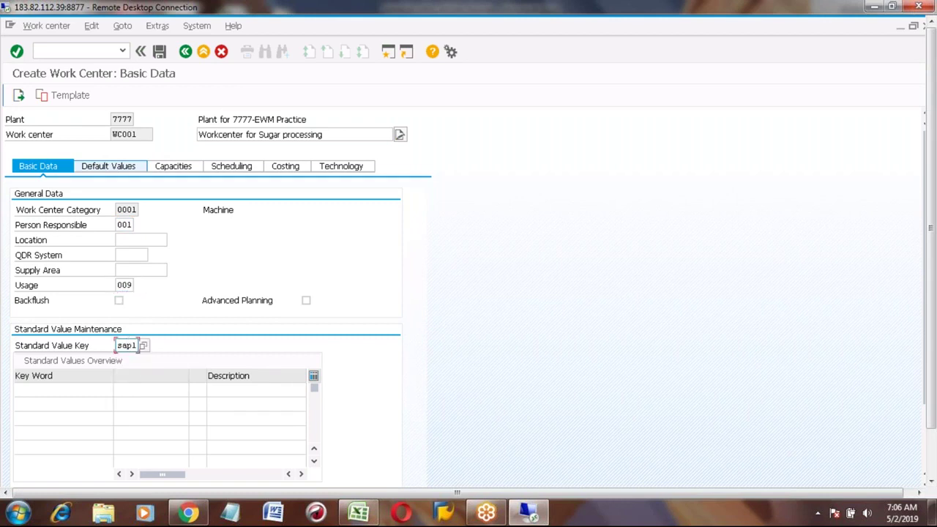
{"action": "key", "text": "Return"}
{"action": "left_click", "coordinate": [125, 167]}
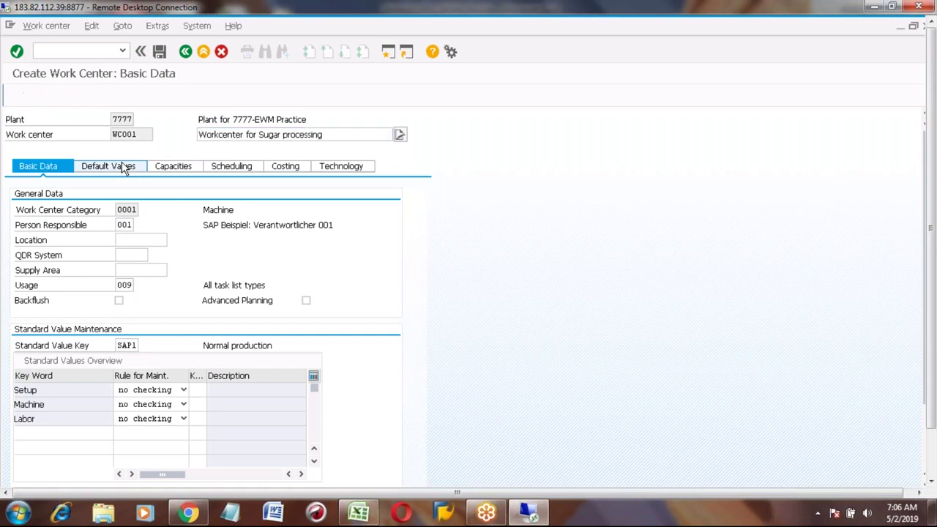
{"action": "left_click", "coordinate": [128, 209]}
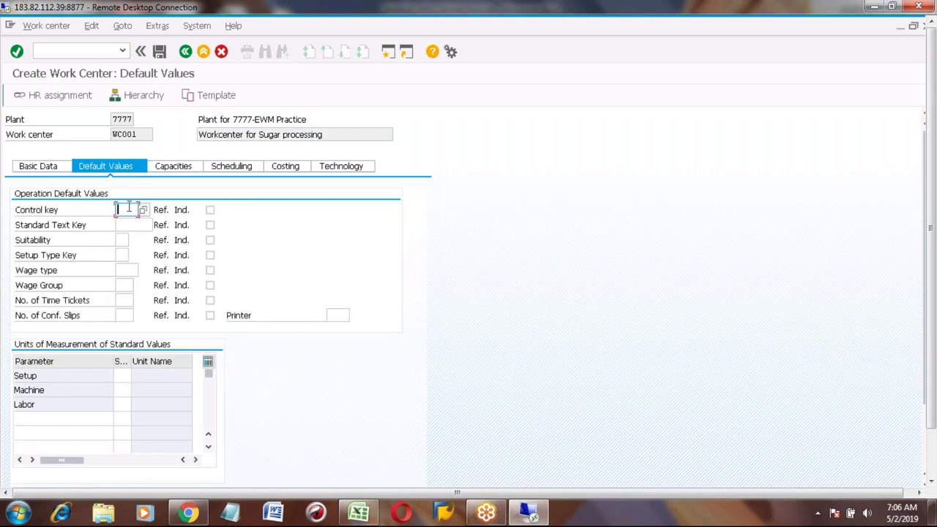
Browse the available control keys, then enter PP01 as the default control key.
{"action": "left_click", "coordinate": [143, 210]}
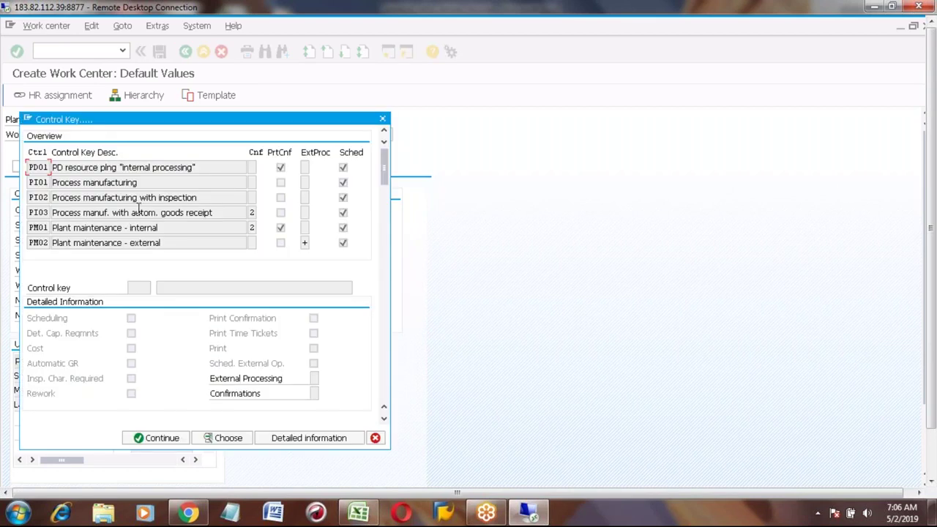
{"action": "scroll", "coordinate": [139, 210], "scroll_direction": "down", "scroll_amount": 2}
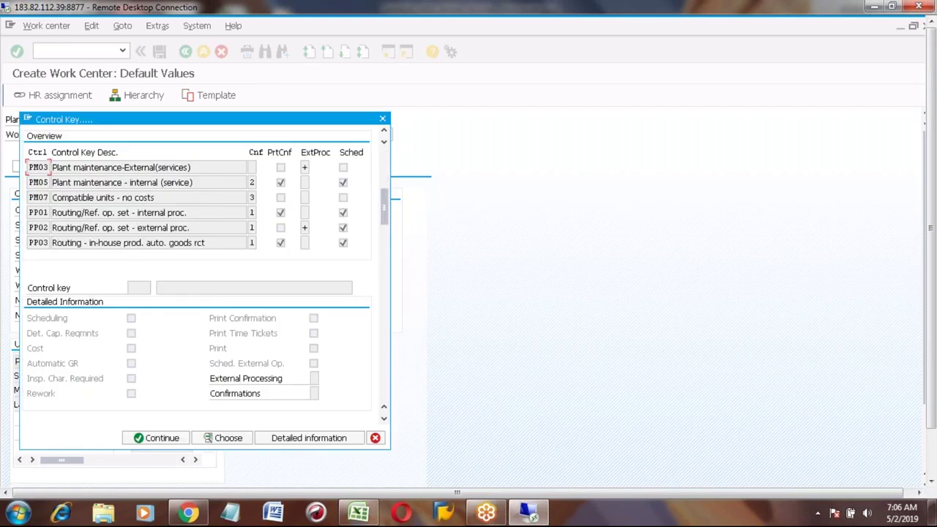
{"action": "scroll", "coordinate": [198, 205], "scroll_direction": "down", "scroll_amount": 2}
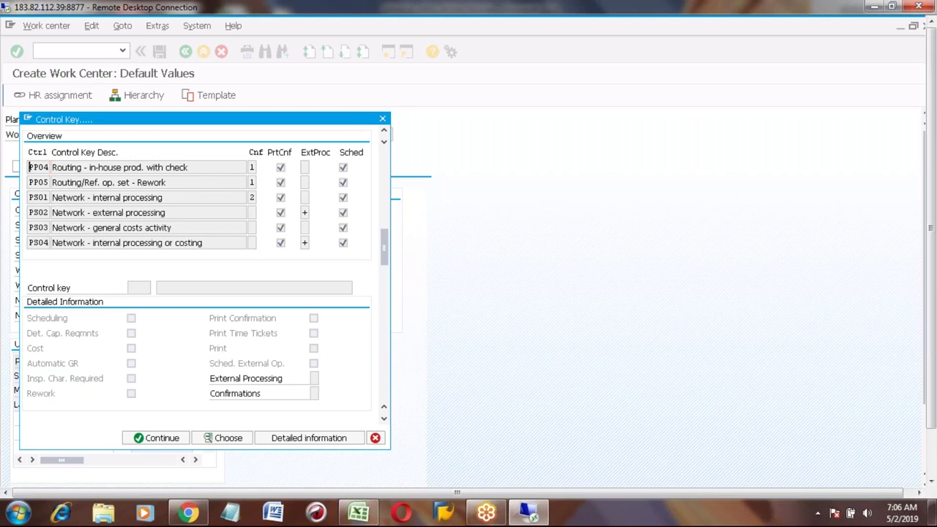
{"action": "scroll", "coordinate": [198, 205], "scroll_direction": "down", "scroll_amount": 2}
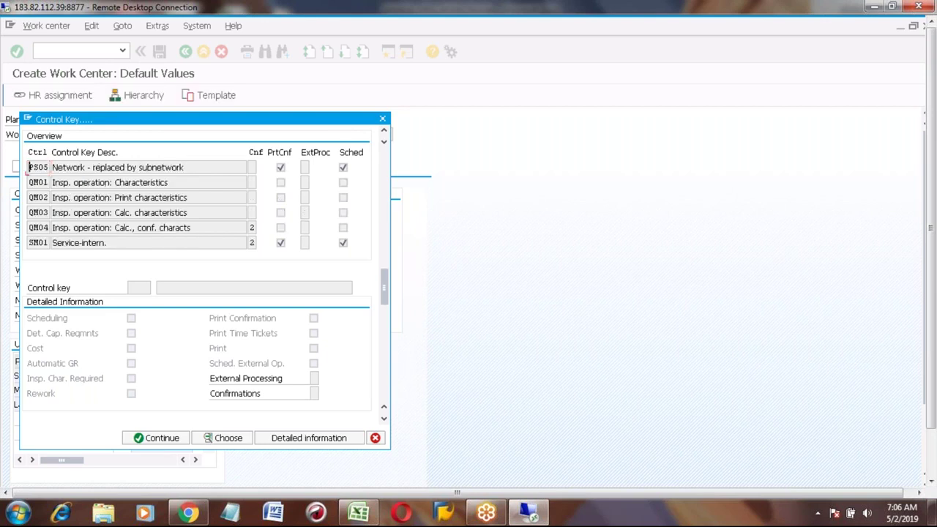
{"action": "scroll", "coordinate": [198, 205], "scroll_direction": "down", "scroll_amount": 2}
{"action": "scroll", "coordinate": [197, 205], "scroll_direction": "down", "scroll_amount": 2}
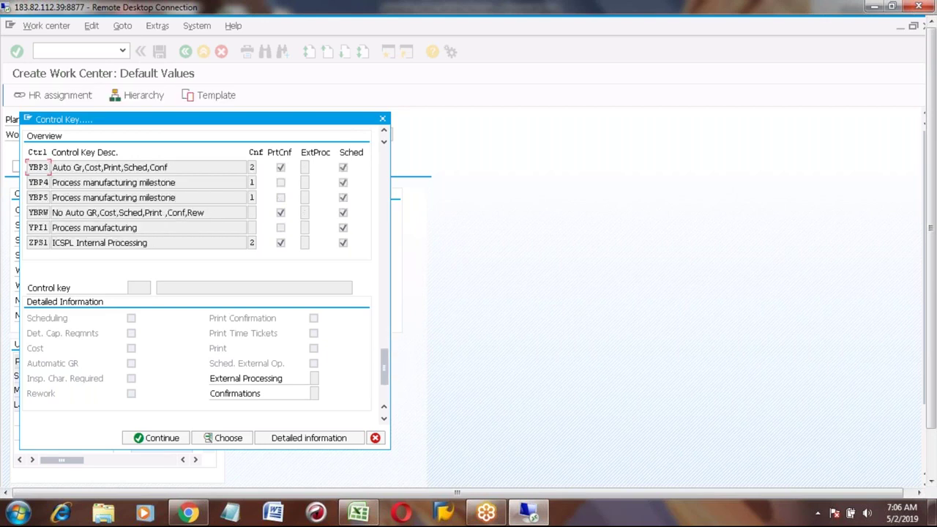
{"action": "scroll", "coordinate": [198, 205], "scroll_direction": "up", "scroll_amount": 2}
{"action": "scroll", "coordinate": [197, 205], "scroll_direction": "up", "scroll_amount": 2}
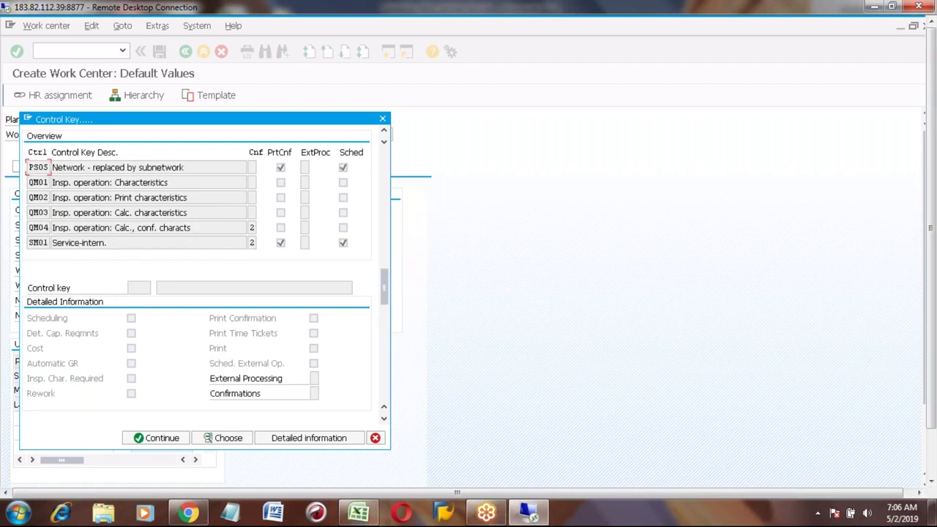
{"action": "scroll", "coordinate": [197, 205], "scroll_direction": "up", "scroll_amount": 4}
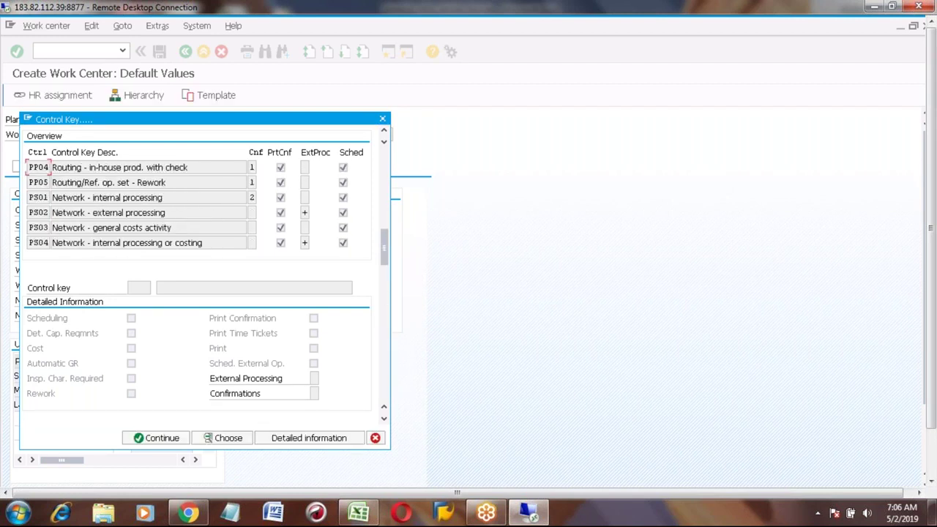
{"action": "scroll", "coordinate": [198, 205], "scroll_direction": "up", "scroll_amount": 2}
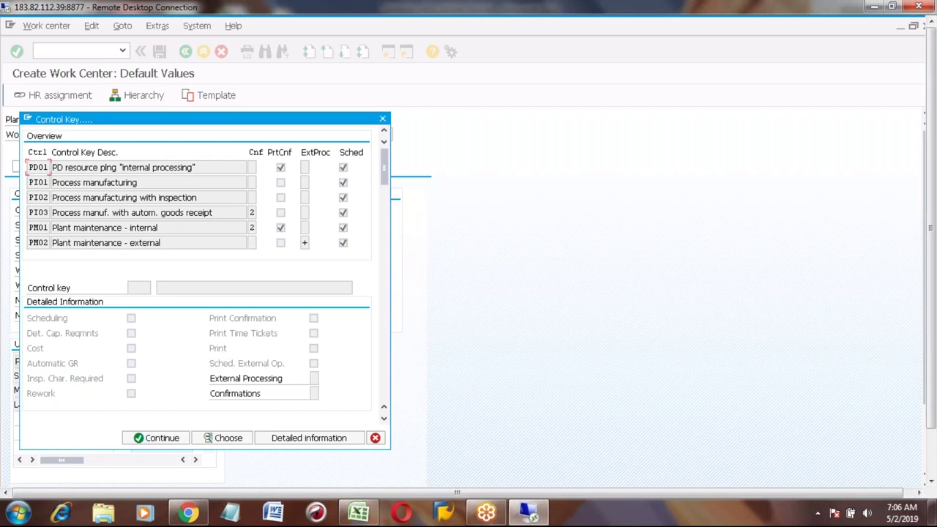
{"action": "scroll", "coordinate": [198, 205], "scroll_direction": "down", "scroll_amount": 6}
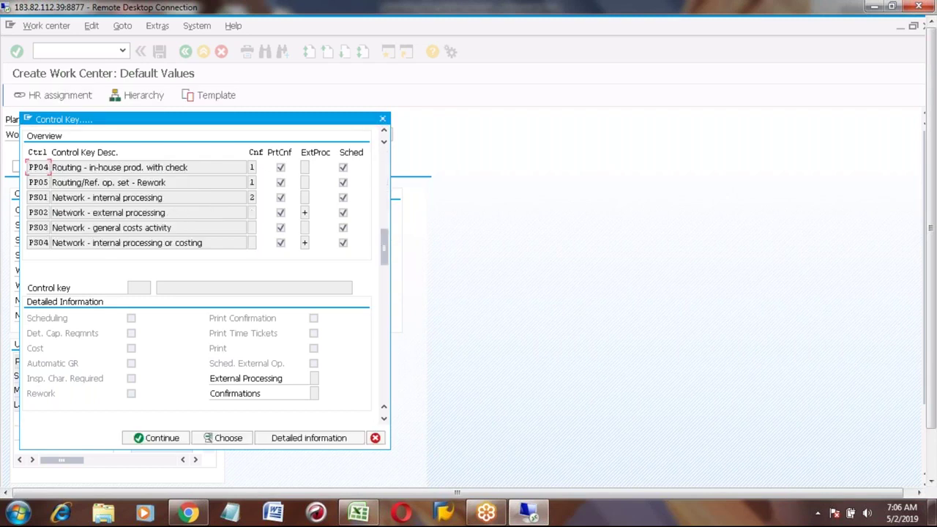
{"action": "scroll", "coordinate": [198, 205], "scroll_direction": "down", "scroll_amount": 2}
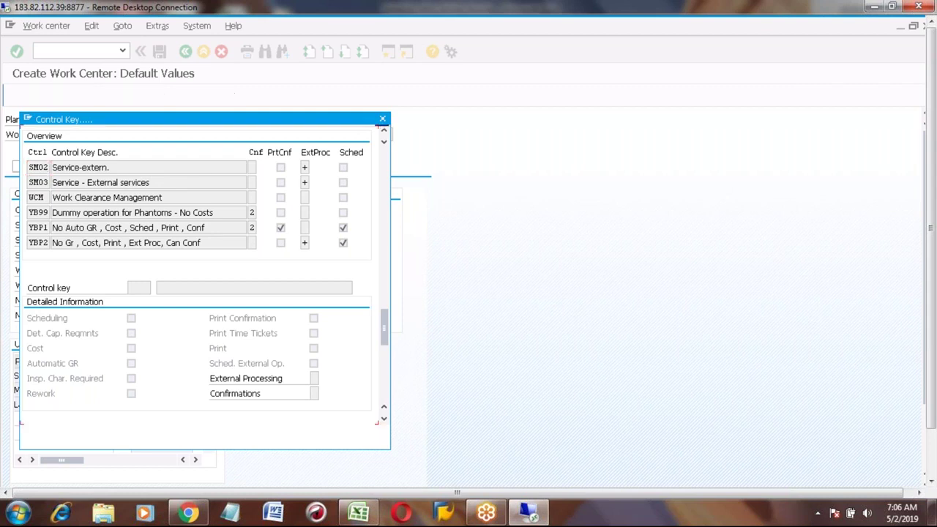
{"action": "scroll", "coordinate": [138, 211], "scroll_direction": "down", "scroll_amount": 2}
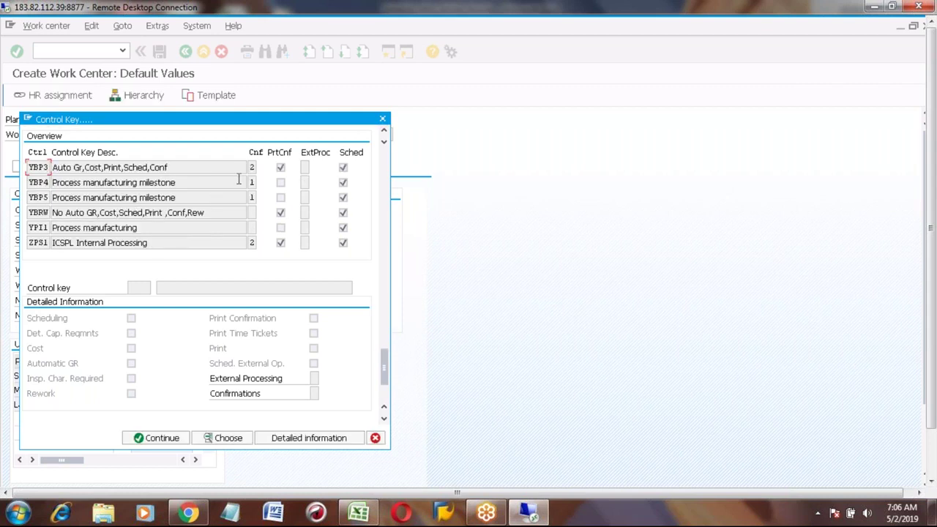
{"action": "left_click", "coordinate": [382, 118]}
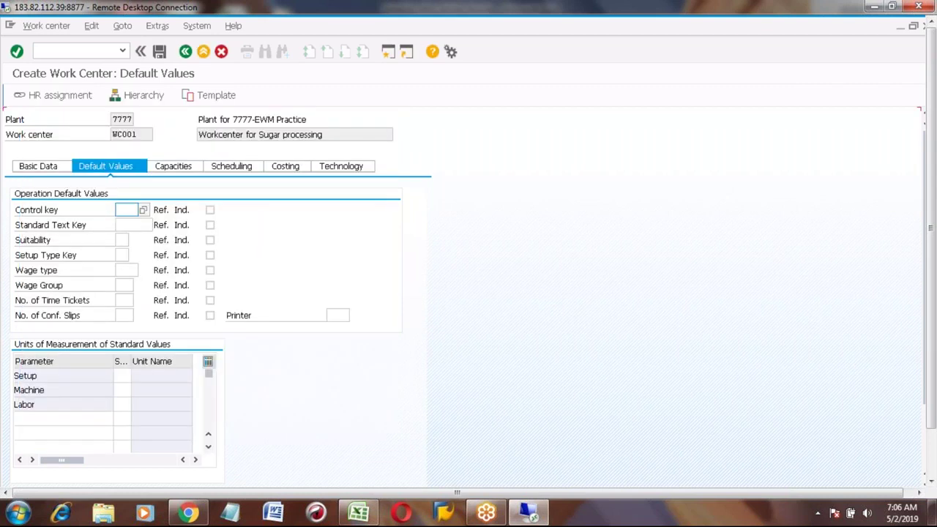
{"action": "type", "text": "PP01"}
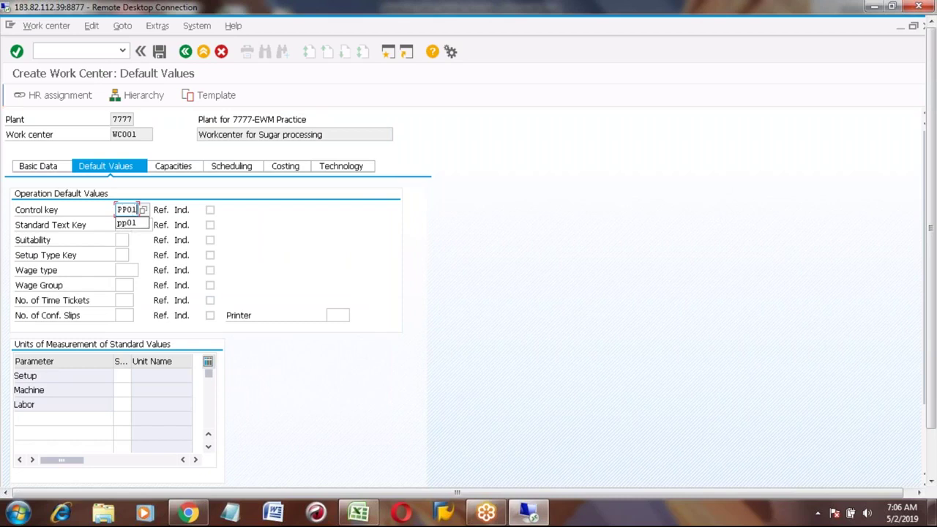
Set the setup, machine and labor units to HR and confirm the defaults.
{"action": "left_click", "coordinate": [122, 371]}
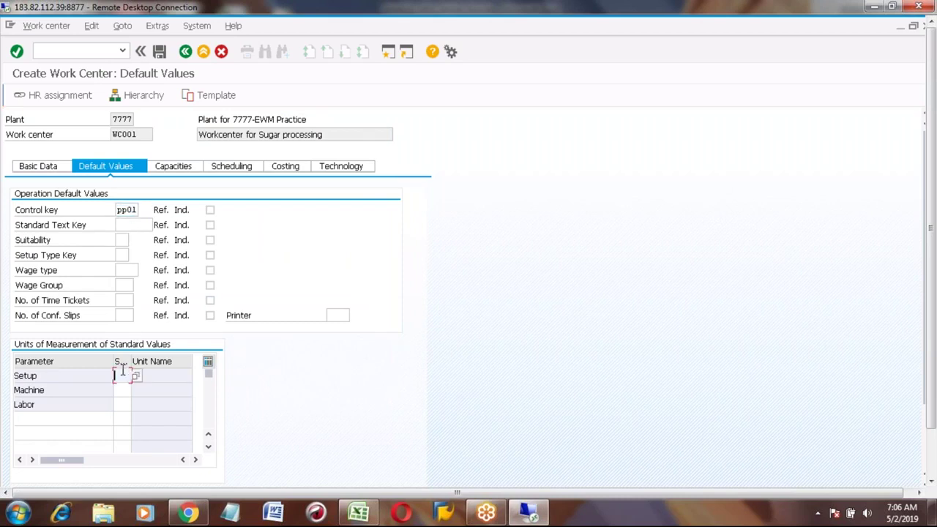
{"action": "type", "text": "hr"}
{"action": "left_click", "coordinate": [120, 390]}
{"action": "type", "text": "hr"}
{"action": "left_click", "coordinate": [121, 404]}
{"action": "type", "text": "hr"}
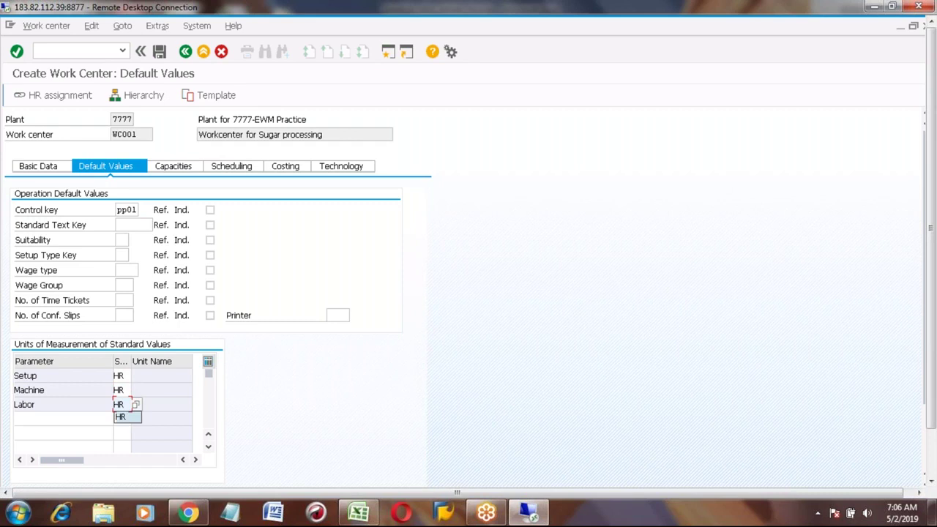
{"action": "key", "text": "Return"}
{"action": "left_click", "coordinate": [180, 167]}
Create capacity category 001 with a Capacity description and base unit HR.
{"action": "type", "text": "001"}
{"action": "key", "text": "Return"}
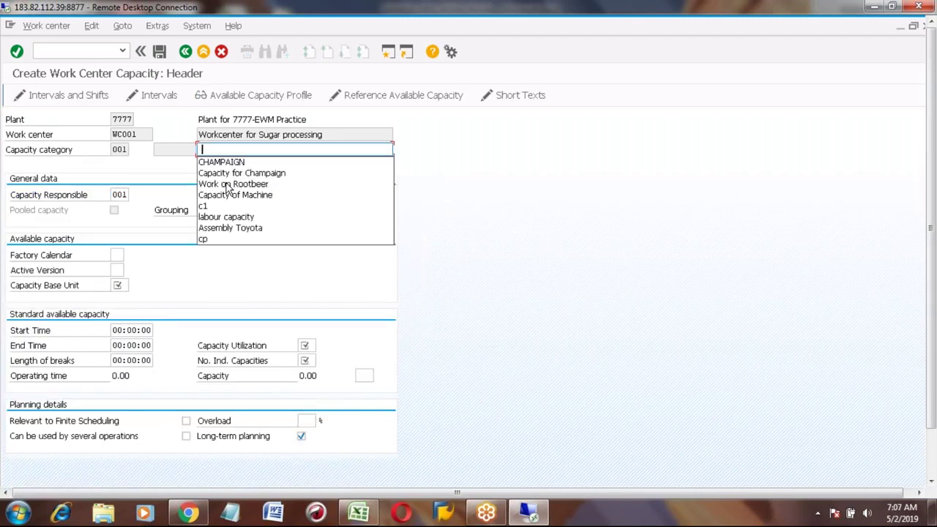
{"action": "key", "text": "Down"}
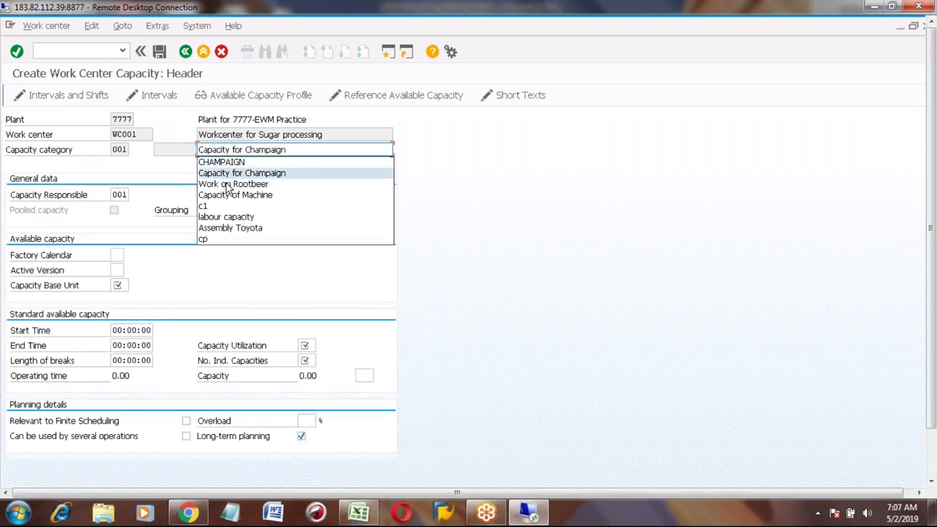
{"action": "key", "text": "BackSpace"}
{"action": "key", "text": "BackSpace"}
{"action": "key", "text": "BackSpace"}
{"action": "key", "text": "BackSpace"}
{"action": "key", "text": "BackSpace"}
{"action": "key", "text": "BackSpace"}
{"action": "key", "text": "BackSpace"}
{"action": "key", "text": "BackSpace"}
{"action": "key", "text": "BackSpace"}
{"action": "key", "text": "BackSpace"}
{"action": "key", "text": "BackSpace"}
{"action": "key", "text": "BackSpace"}
{"action": "key", "text": "BackSpace"}
{"action": "key", "text": "BackSpace"}
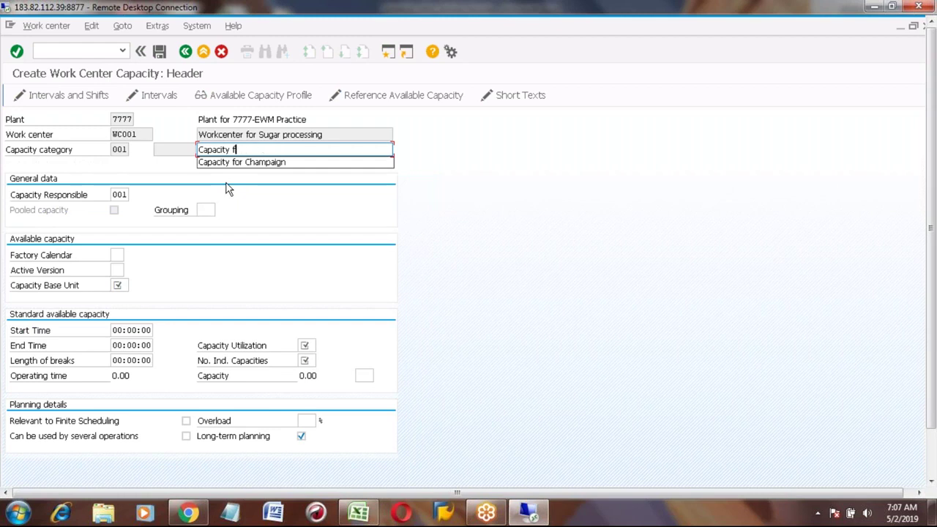
{"action": "left_click", "coordinate": [120, 286]}
{"action": "key", "text": "Down"}
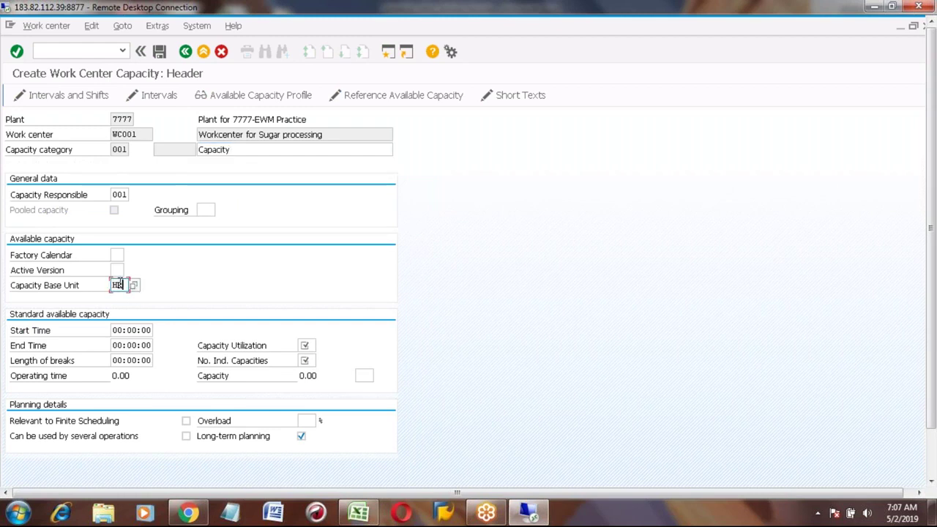
Set the shift from 06:00 to 22:00 with a one-hour break.
{"action": "left_click", "coordinate": [123, 331]}
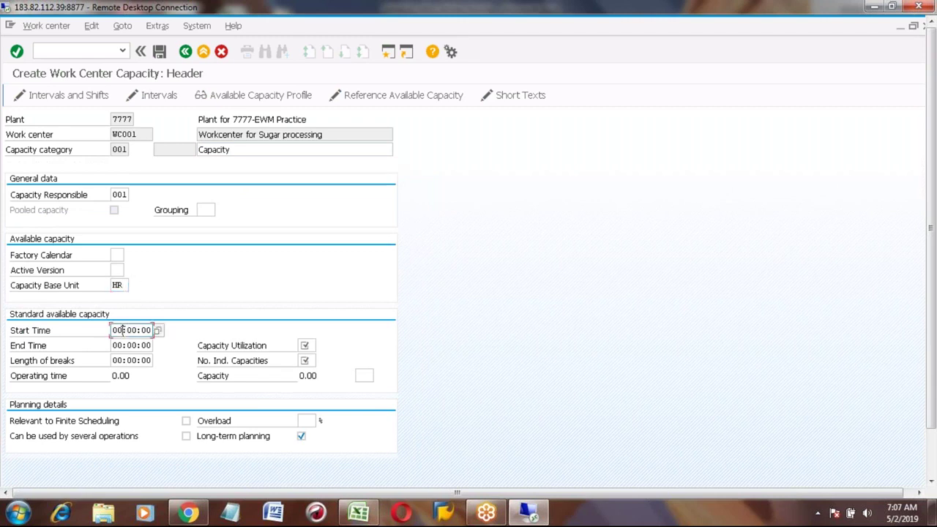
{"action": "type", "text": "6"}
{"action": "key", "text": "Tab"}
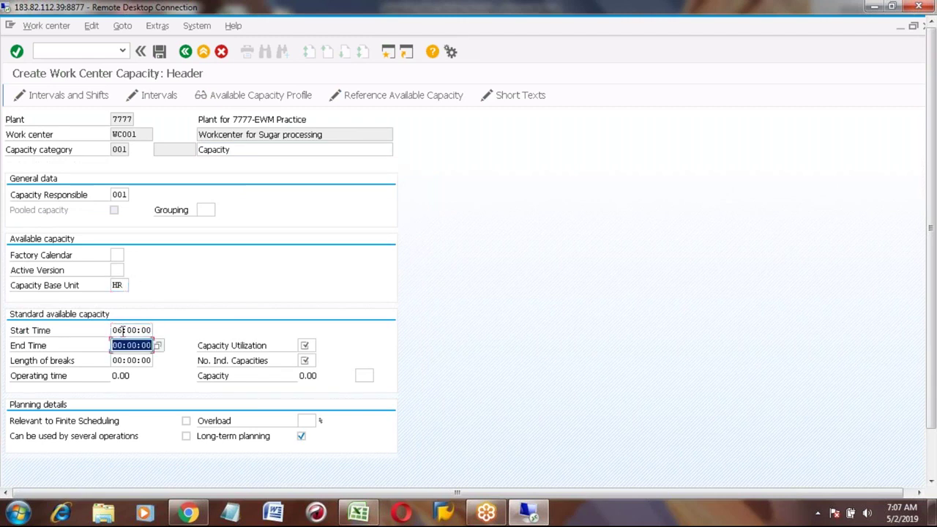
{"action": "key", "text": "Left"}
{"action": "key", "text": "Left"}
{"action": "key", "text": "Left"}
{"action": "key", "text": "Left"}
{"action": "key", "text": "Left"}
{"action": "key", "text": "Left"}
{"action": "key", "text": "Left"}
{"action": "key", "text": "Left"}
{"action": "type", "text": "22"}
{"action": "key", "text": "Tab"}
{"action": "key", "text": "Left"}
{"action": "key", "text": "Left"}
{"action": "key", "text": "Left"}
{"action": "key", "text": "Left"}
{"action": "key", "text": "Left"}
{"action": "key", "text": "Left"}
{"action": "key", "text": "Left"}
{"action": "key", "text": "Left"}
{"action": "type", "text": "01"}
Set 100% utilization and 1 capacity, make it finite-scheduling relevant and usable by several operations.
{"action": "left_click", "coordinate": [308, 345]}
{"action": "type", "text": "100"}
{"action": "key", "text": "Tab"}
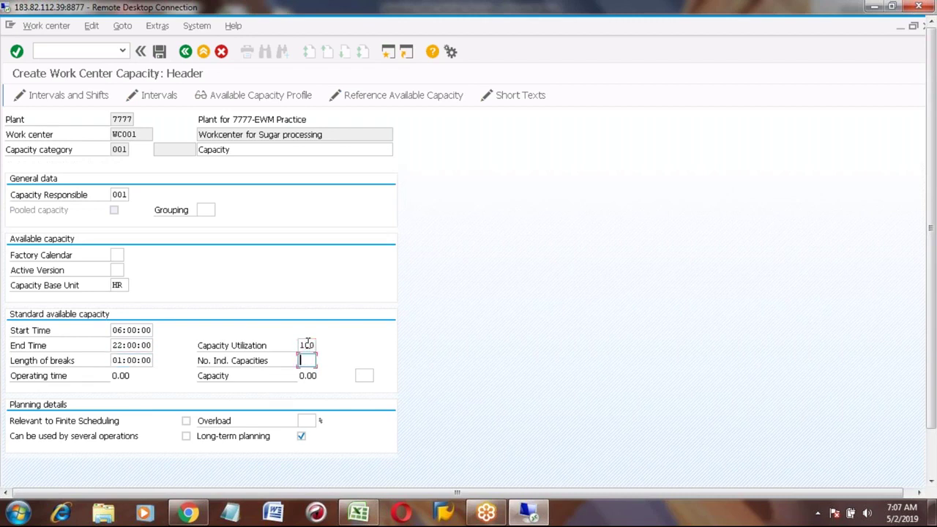
{"action": "type", "text": "1"}
{"action": "left_click", "coordinate": [186, 421]}
{"action": "left_click", "coordinate": [187, 437]}
{"action": "key", "text": "F3"}
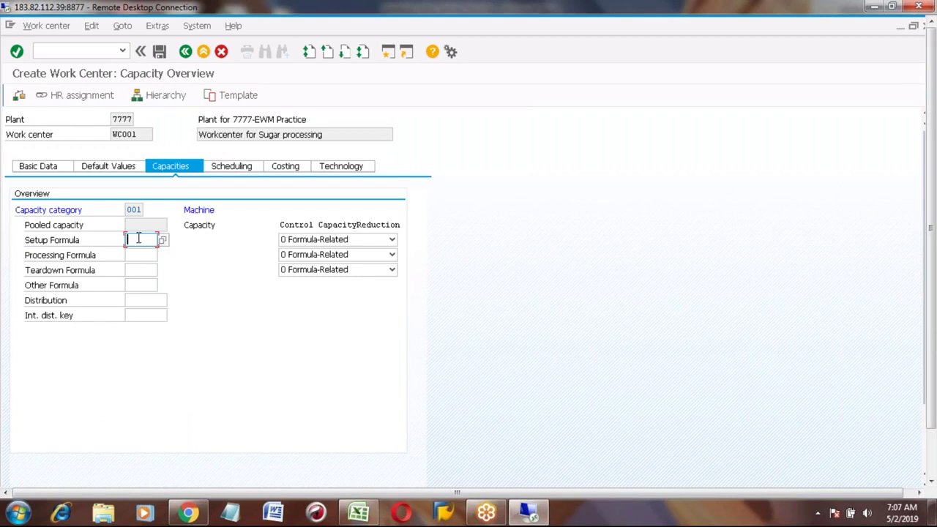
Give capacity 001 setup formula SAP005 and processing formula SAP006.
{"action": "type", "text": "SAP"}
{"action": "key", "text": "Down"}
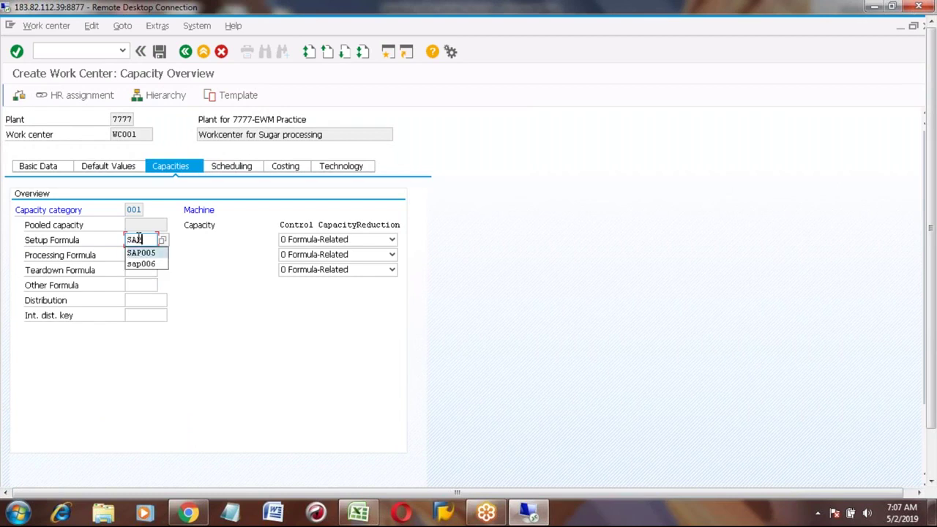
{"action": "key", "text": "Return"}
{"action": "key", "text": "Tab"}
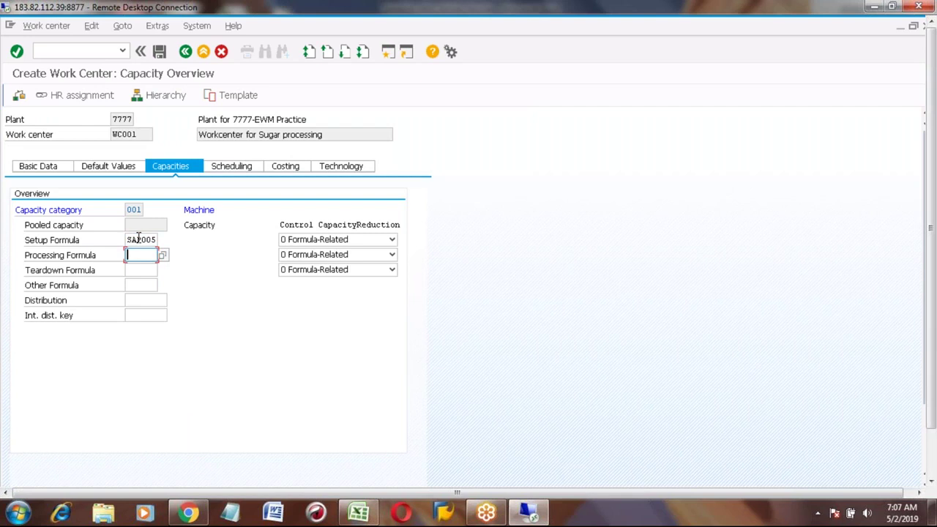
{"action": "key", "text": "Down"}
{"action": "key", "text": "Return"}
{"action": "double_click", "coordinate": [139, 239]}
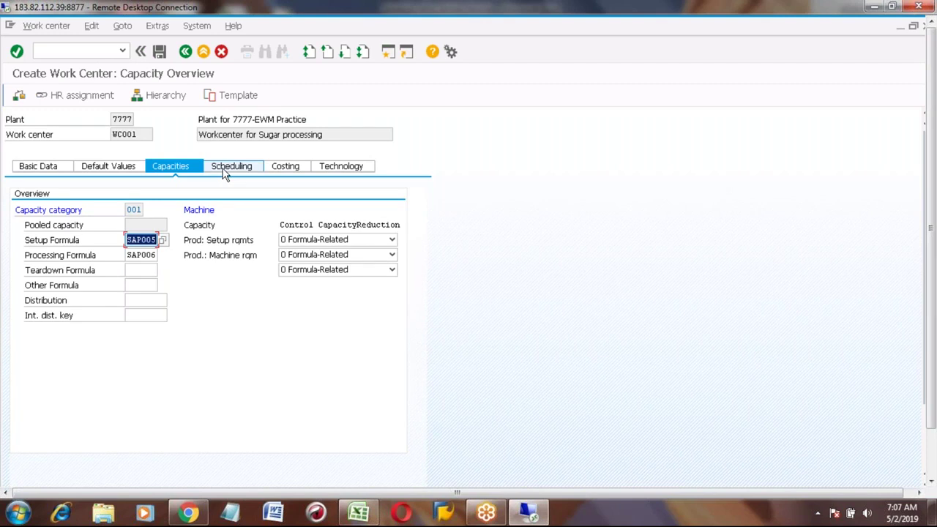
Schedule with capacity category 001, setup duration SAP001 and processing duration SAP002.
{"action": "left_click", "coordinate": [225, 169]}
{"action": "type", "text": "001"}
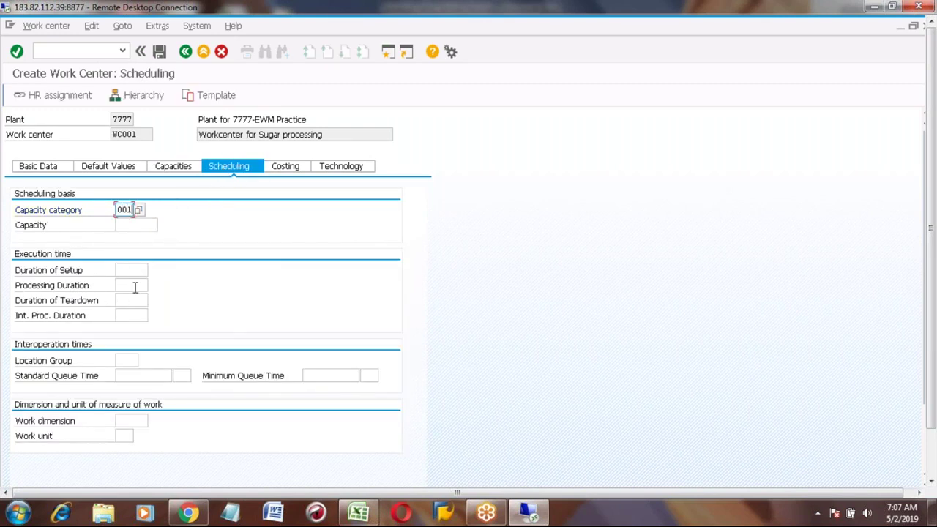
{"action": "left_click", "coordinate": [129, 269]}
{"action": "key", "text": "Down"}
{"action": "key", "text": "Return"}
{"action": "key", "text": "Tab"}
{"action": "key", "text": "Down"}
{"action": "key", "text": "Return"}
{"action": "key", "text": "Return"}
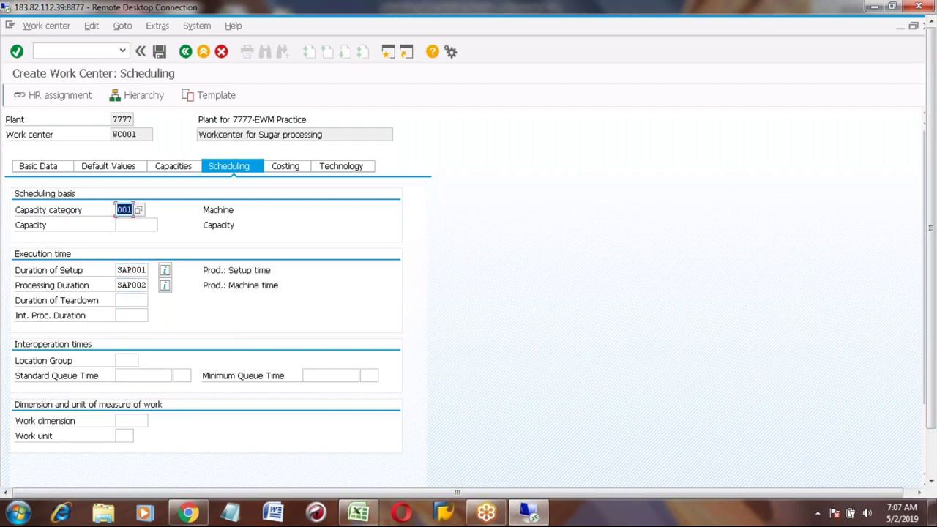
Assign cost center CC1 in controlling area 0001 on the Costing data.
{"action": "left_click", "coordinate": [282, 166]}
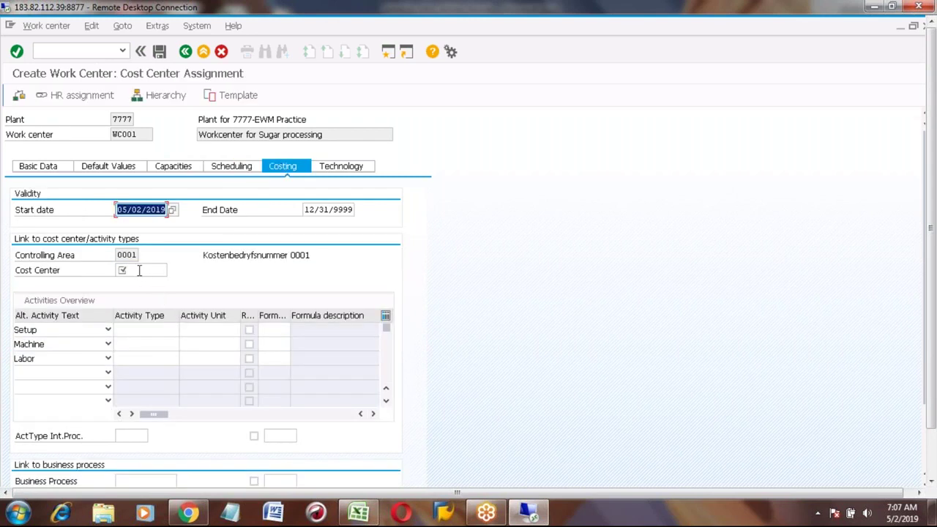
{"action": "left_click", "coordinate": [137, 270]}
{"action": "key", "text": "Down"}
{"action": "key", "text": "Down"}
{"action": "key", "text": "Return"}
{"action": "key", "text": "Return"}
{"action": "left_click", "coordinate": [932, 459]}
{"action": "scroll", "coordinate": [933, 293], "scroll_direction": "down", "scroll_amount": 2}
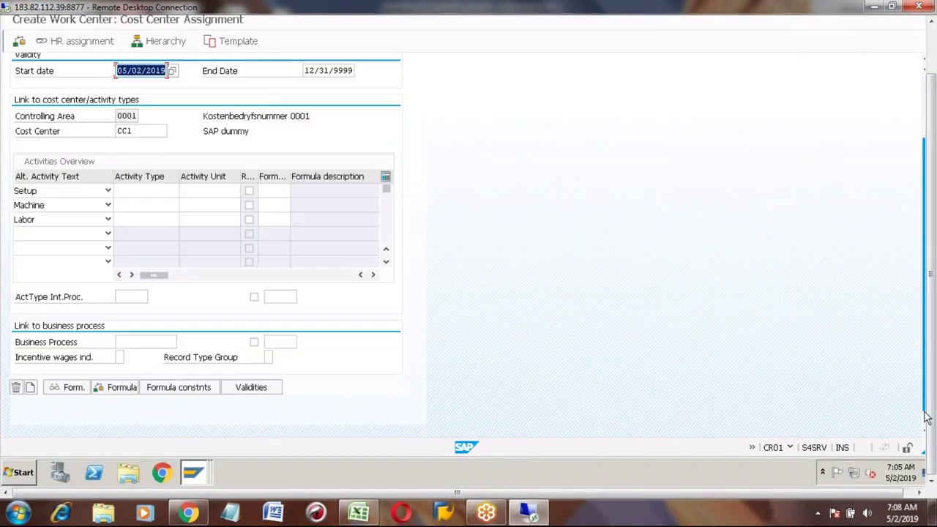
{"action": "left_click", "coordinate": [933, 255]}
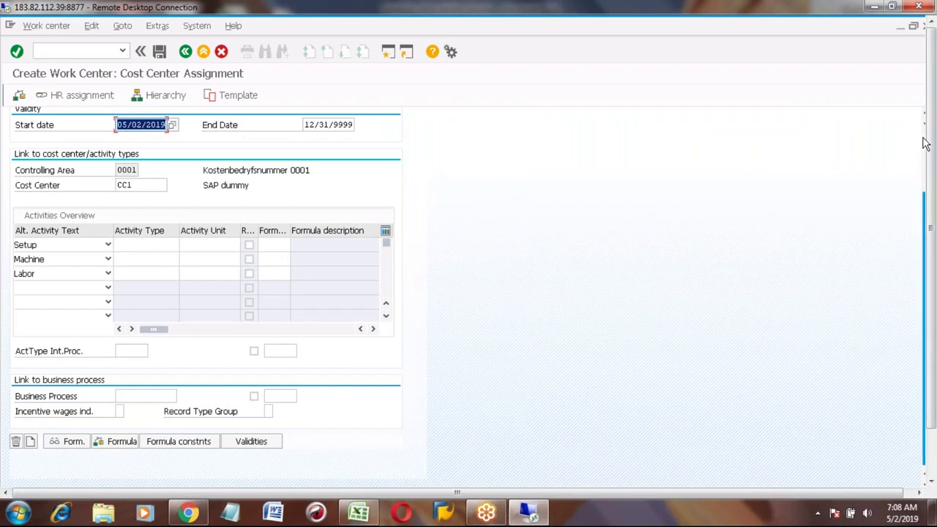
{"action": "scroll", "coordinate": [925, 143], "scroll_direction": "up", "scroll_amount": 2}
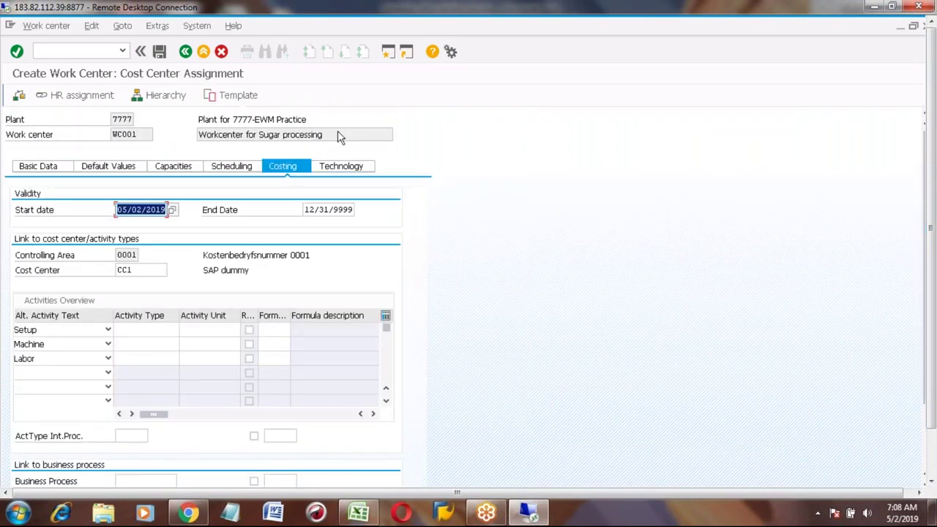
Save work center WC001 and go back out of work center creation.
{"action": "left_click", "coordinate": [160, 53]}
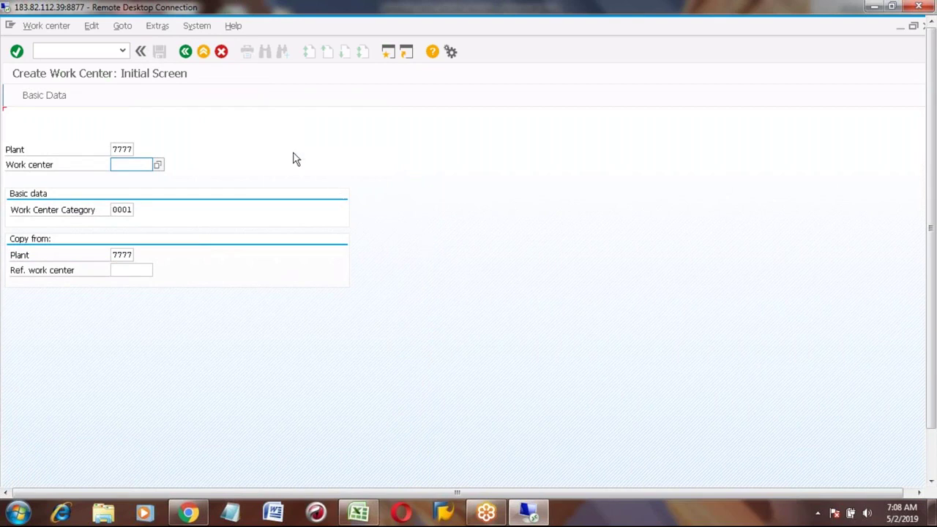
{"action": "left_click", "coordinate": [186, 53]}
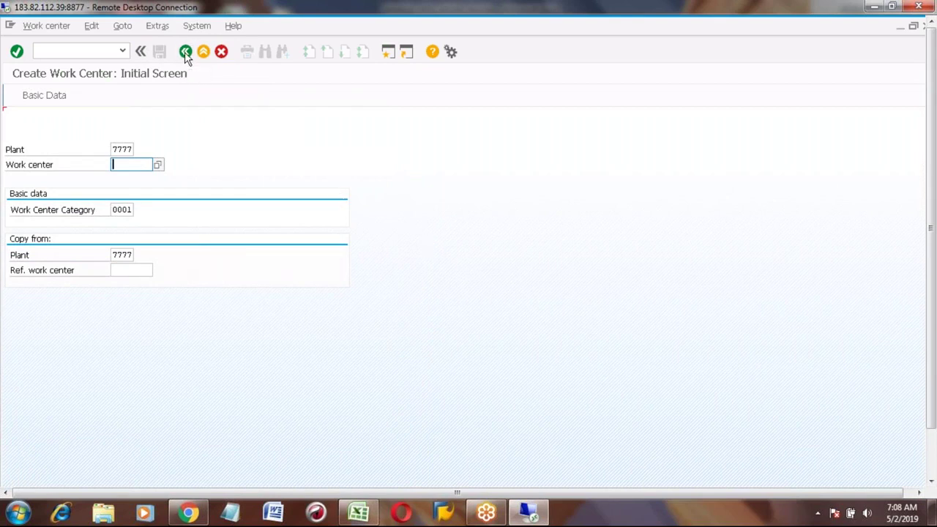
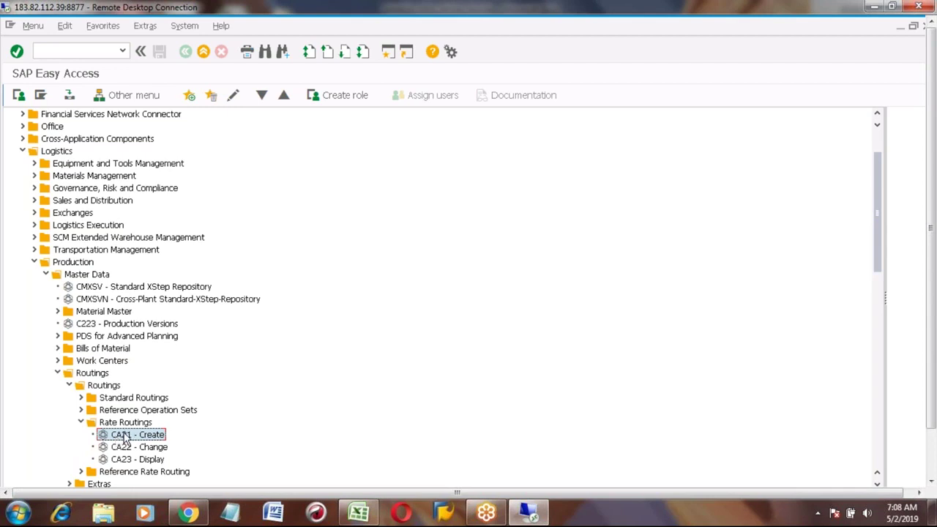
Start a CA21 rate routing for SUGAR_REM in plant 7777 with the group and PI01 profile cleared.
{"action": "double_click", "coordinate": [124, 436]}
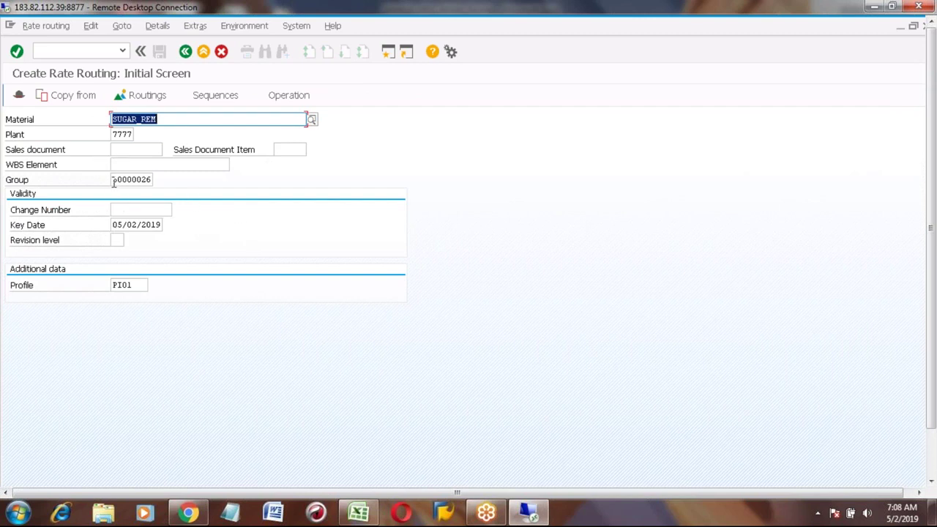
{"action": "left_click", "coordinate": [113, 180]}
{"action": "key", "text": "Delete"}
{"action": "key", "text": "Delete"}
{"action": "key", "text": "Delete"}
{"action": "key", "text": "Delete"}
{"action": "key", "text": "Delete"}
{"action": "key", "text": "Delete"}
{"action": "key", "text": "Delete"}
{"action": "key", "text": "Delete"}
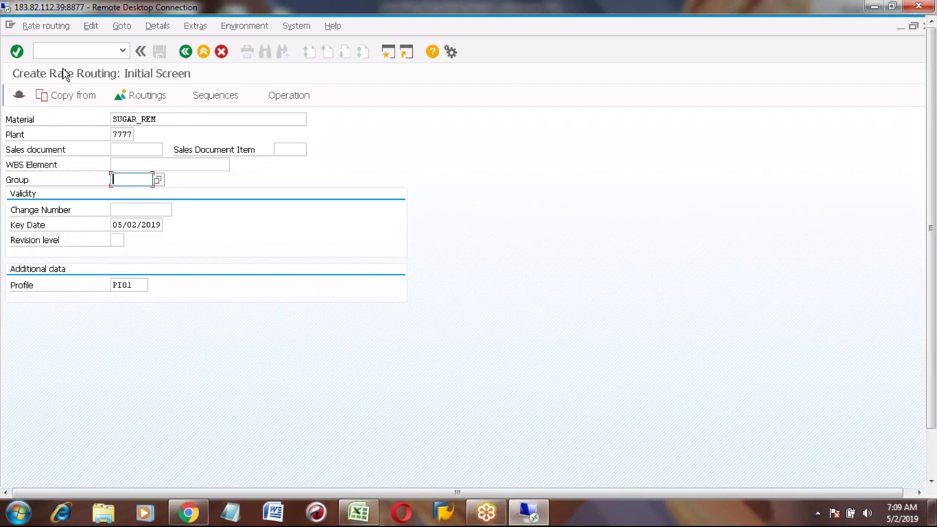
{"action": "left_click", "coordinate": [132, 119]}
{"action": "left_click", "coordinate": [122, 134]}
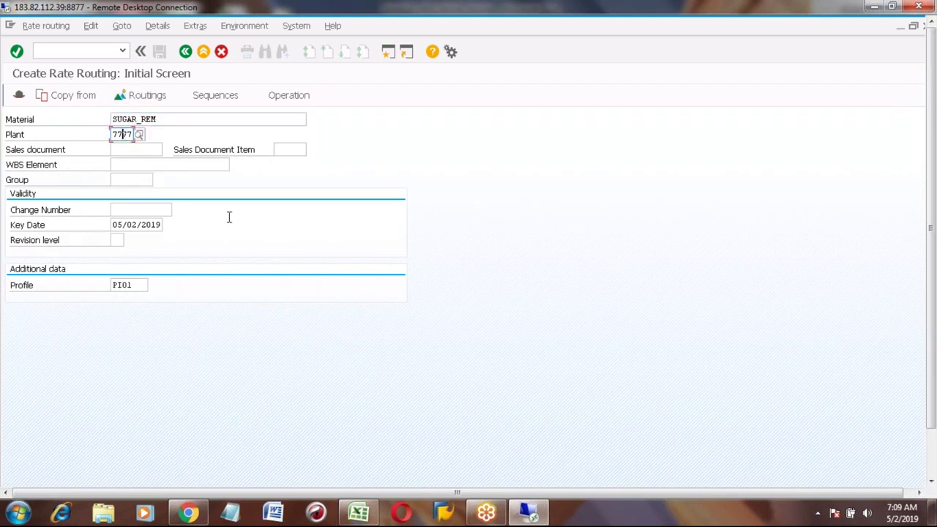
{"action": "left_click", "coordinate": [138, 284]}
{"action": "key", "text": "BackSpace"}
{"action": "key", "text": "BackSpace"}
{"action": "key", "text": "BackSpace"}
{"action": "key", "text": "BackSpace"}
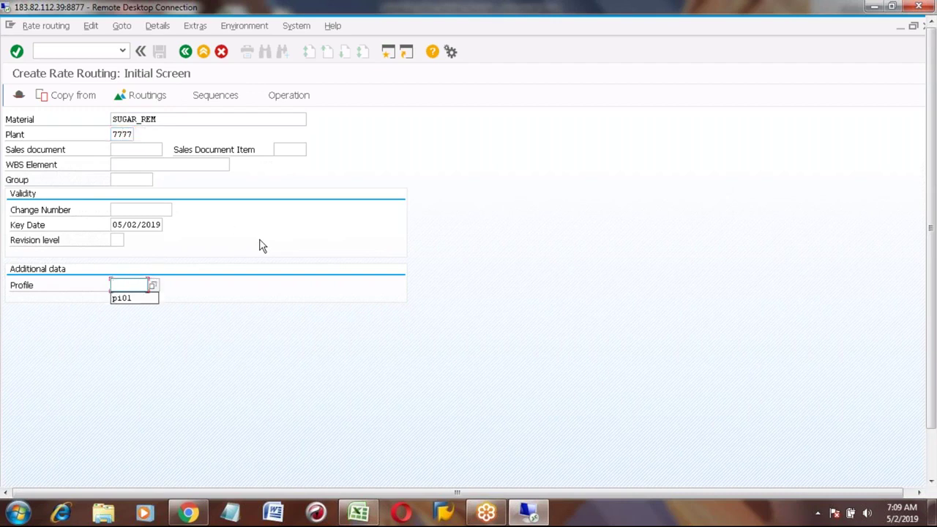
{"action": "left_click", "coordinate": [174, 119]}
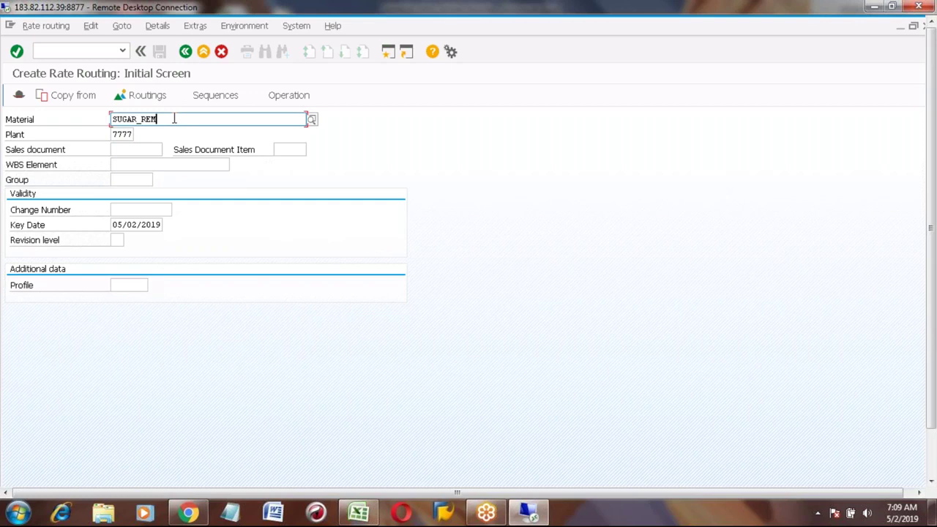
{"action": "key", "text": "Return"}
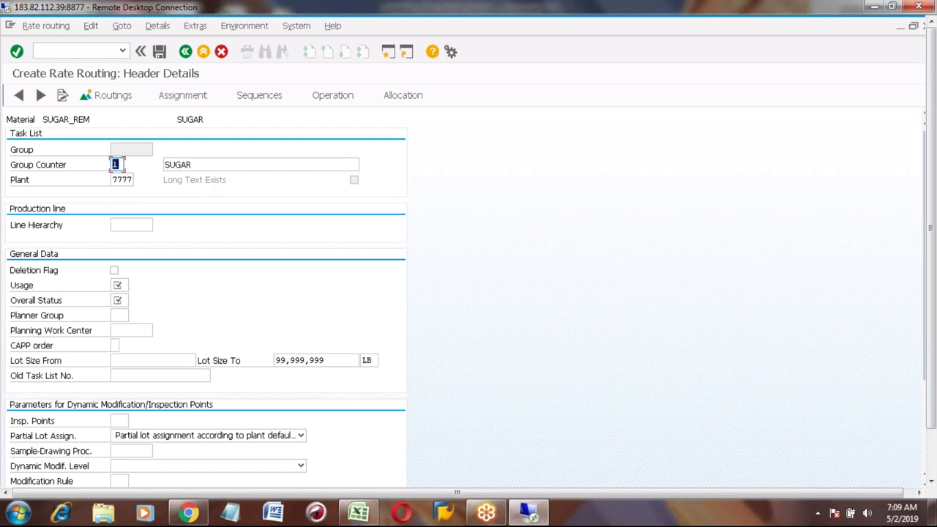
Set header usage 1 (Production) and overall status 4 (Released, general), then go to the operation overview.
{"action": "left_click", "coordinate": [119, 284]}
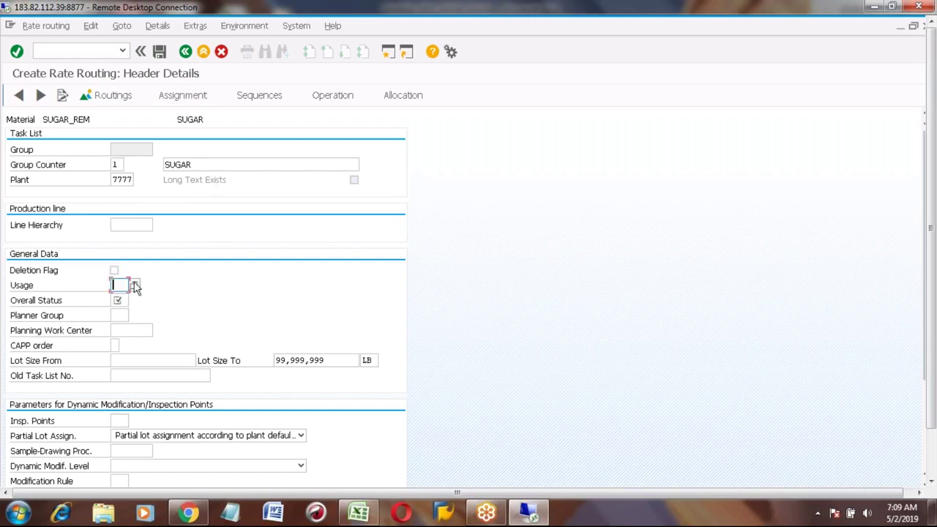
{"action": "left_click", "coordinate": [133, 285]}
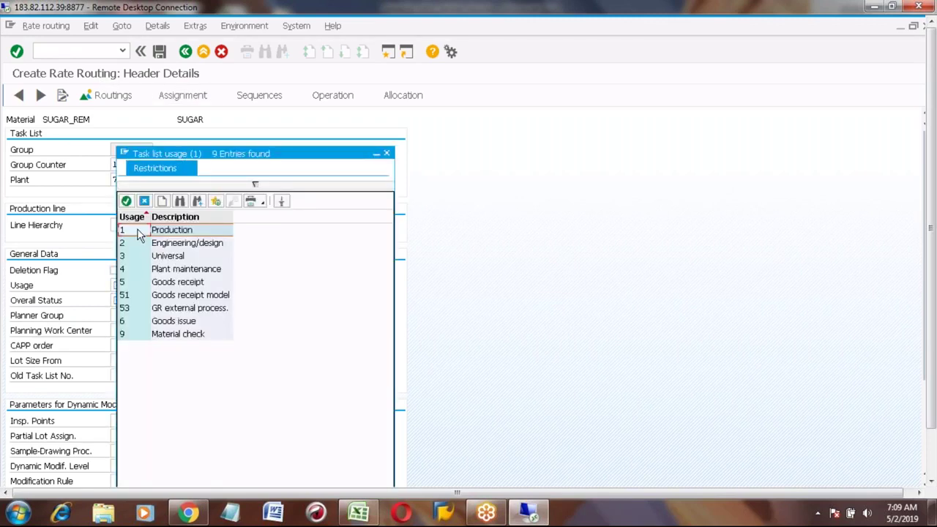
{"action": "double_click", "coordinate": [139, 235]}
{"action": "left_click", "coordinate": [119, 301]}
{"action": "left_click", "coordinate": [134, 301]}
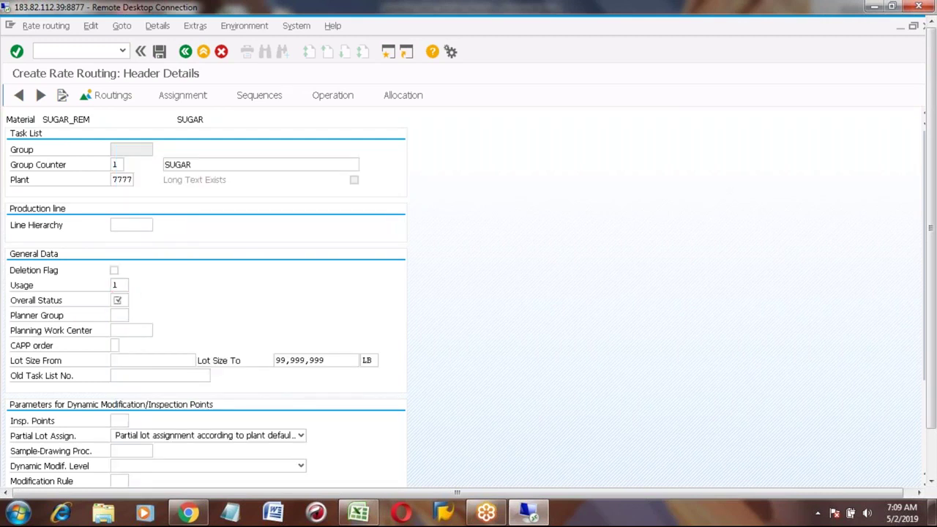
{"action": "double_click", "coordinate": [139, 269]}
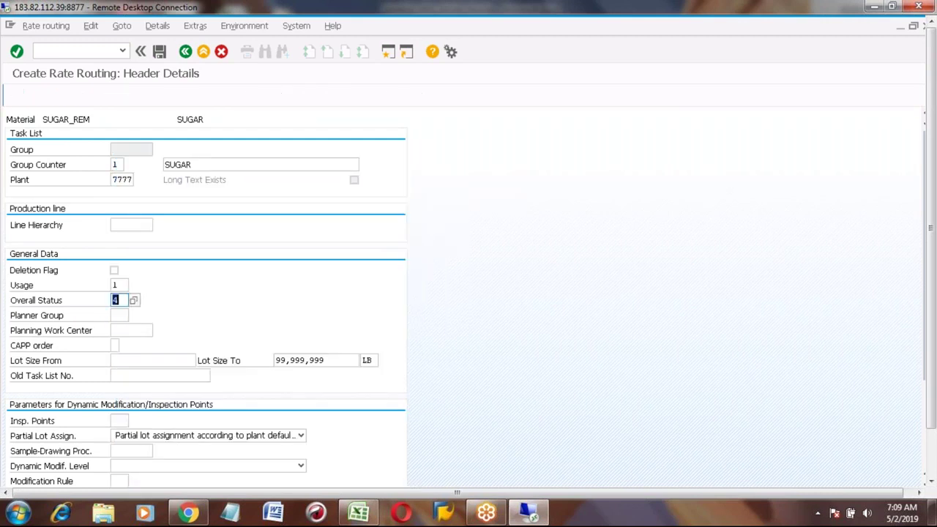
{"action": "key", "text": "Return"}
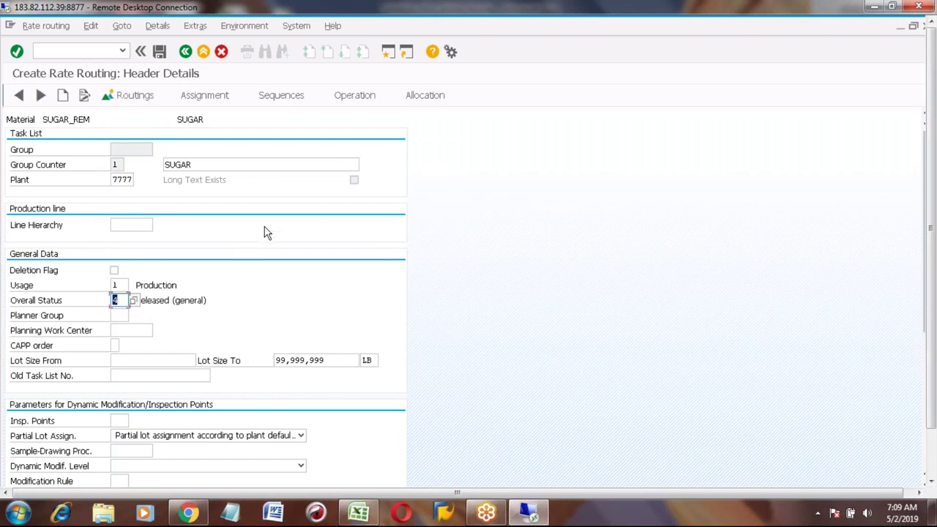
{"action": "left_click", "coordinate": [353, 97]}
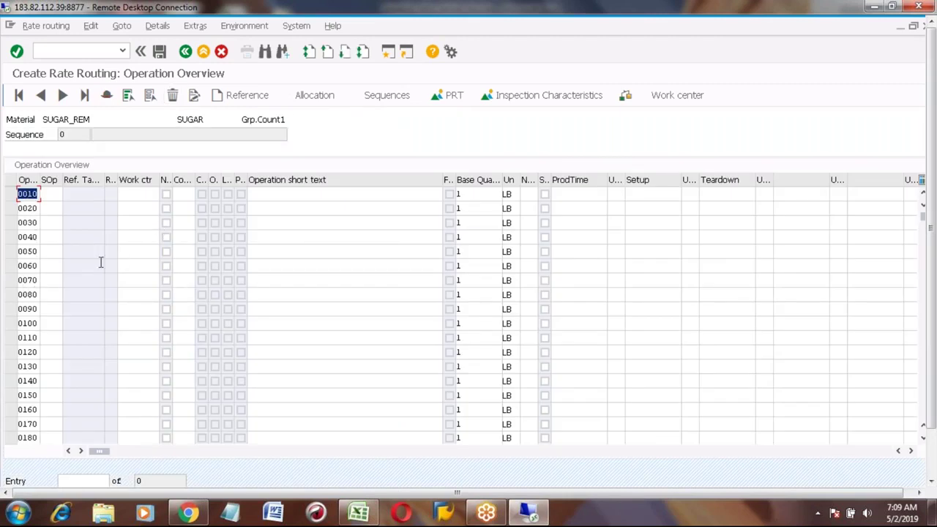
Assign work center WC001 to operation 0010.
{"action": "left_click", "coordinate": [142, 197]}
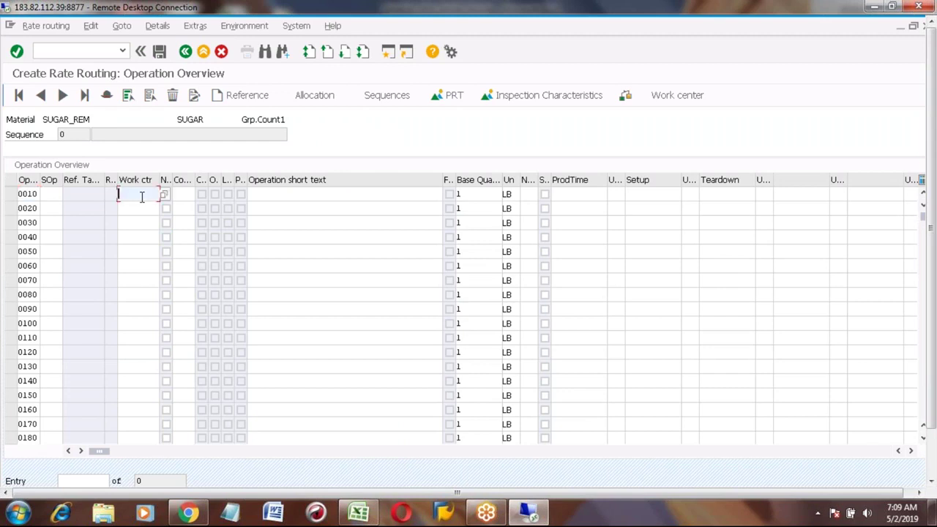
{"action": "left_click", "coordinate": [143, 196]}
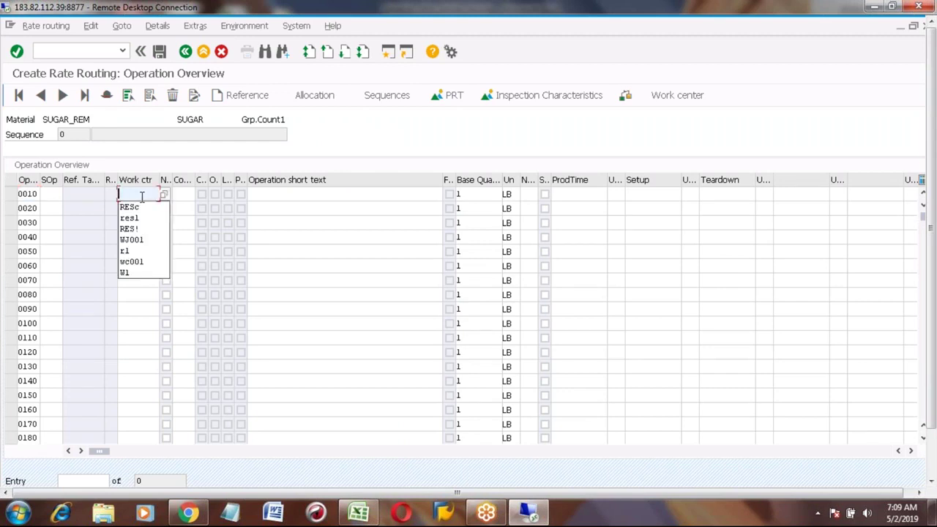
{"action": "type", "text": "wc001"}
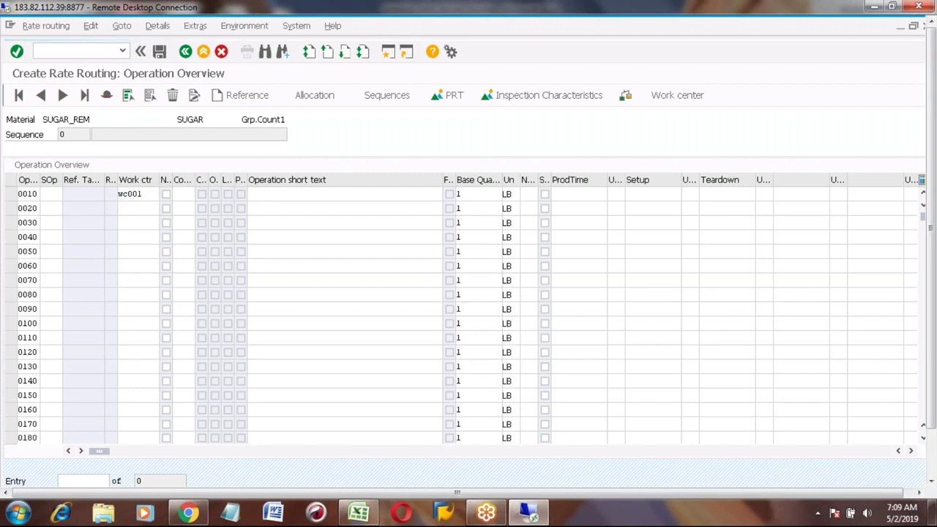
{"action": "key", "text": "Return"}
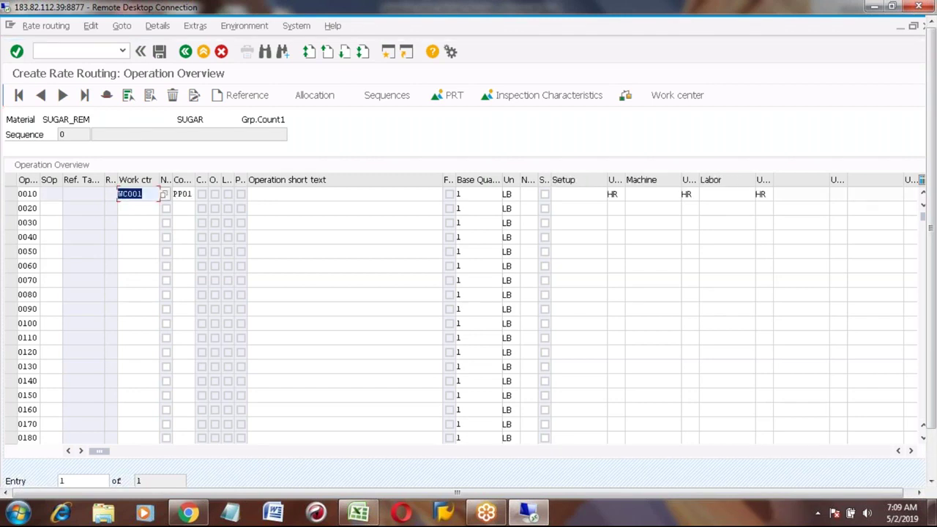
Give operation 0010 the short text Crushing, setup time 1 and machine time 1.
{"action": "left_click", "coordinate": [279, 194]}
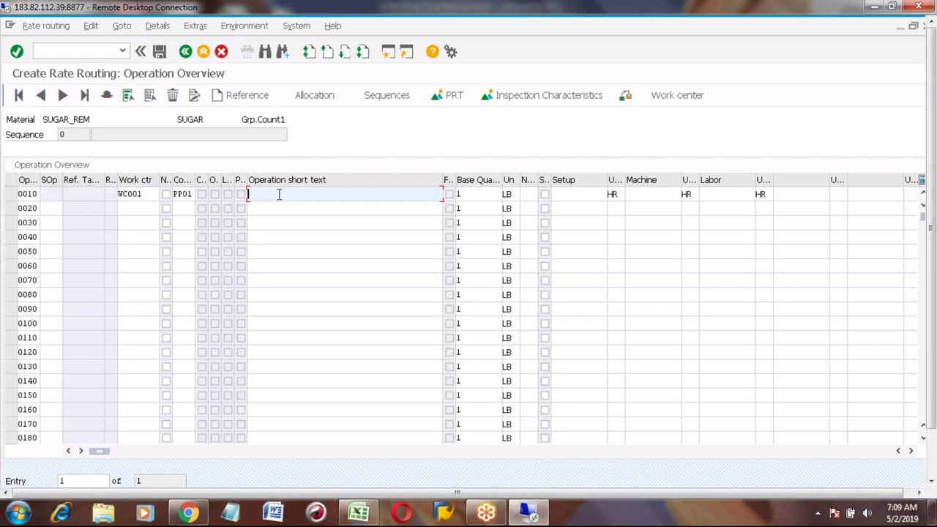
{"action": "type", "text": "c"}
{"action": "key", "text": "BackSpace"}
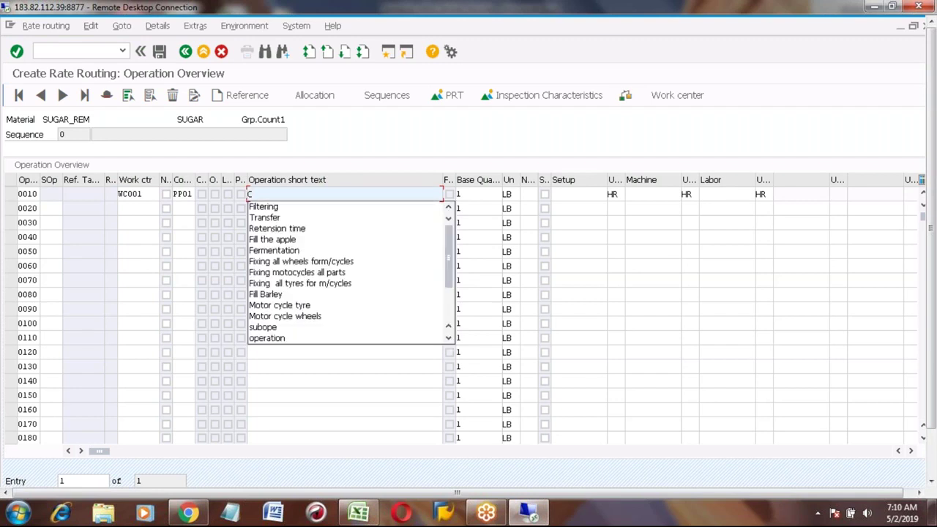
{"action": "type", "text": "Crushing"}
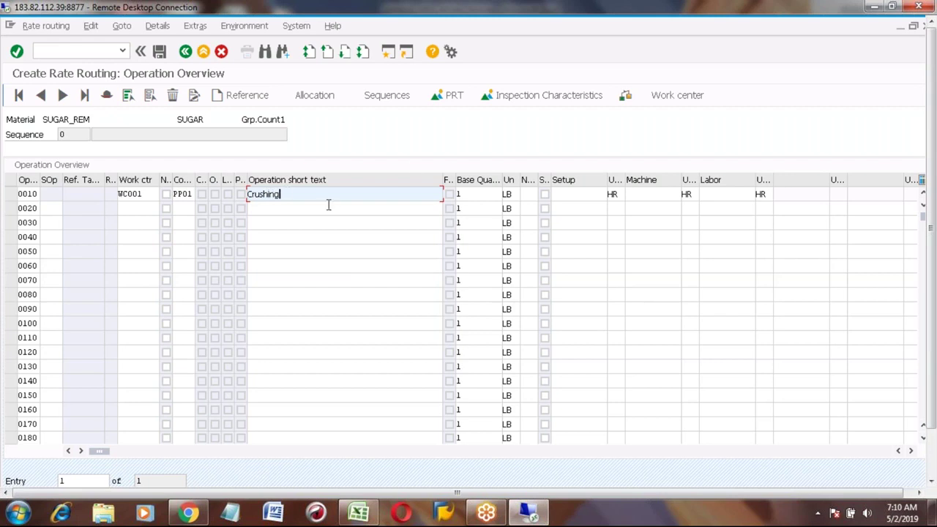
{"action": "left_click", "coordinate": [569, 193]}
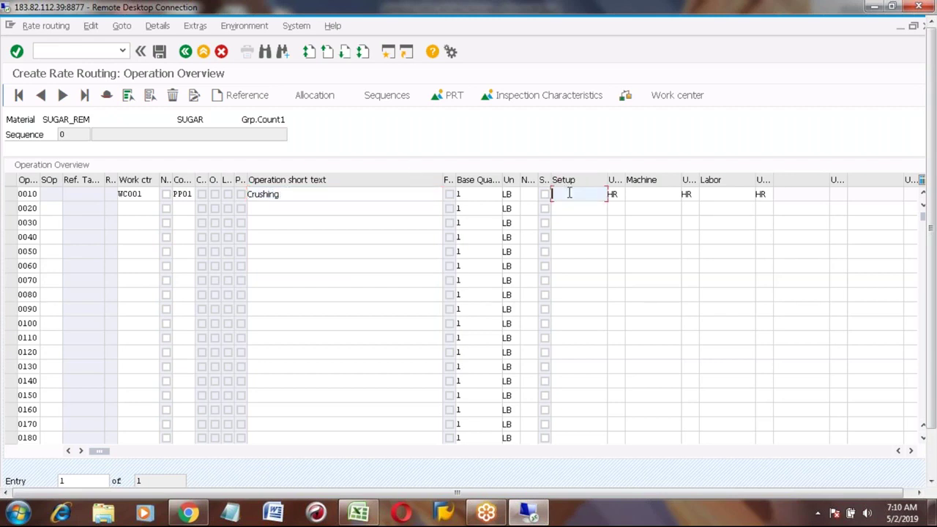
{"action": "type", "text": "1"}
{"action": "key", "text": "Tab"}
{"action": "key", "text": "Tab"}
{"action": "type", "text": "1"}
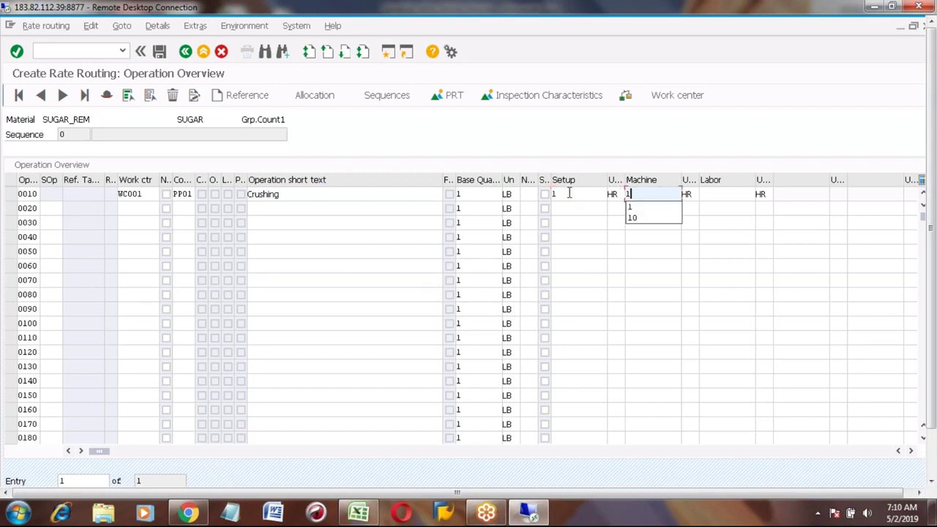
{"action": "key", "text": "Return"}
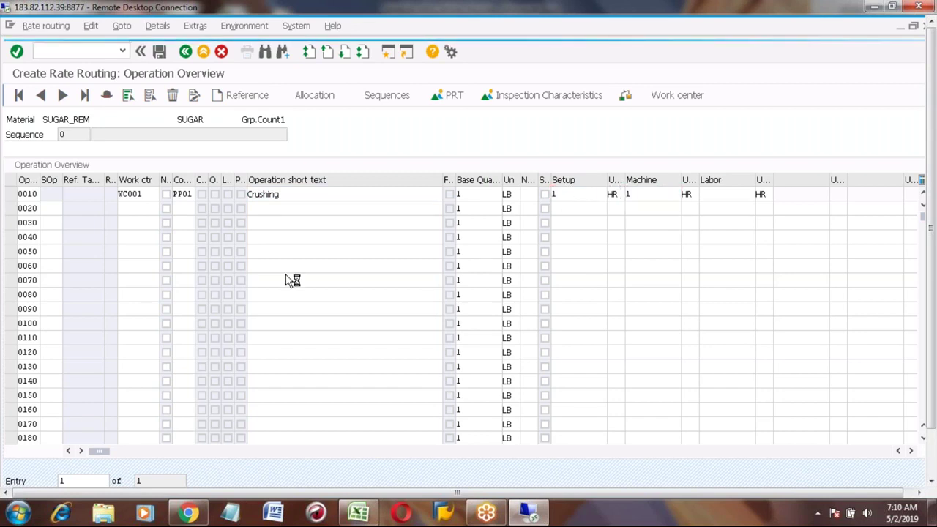
Add operation 0020 at work center WC001 with the default PP01 control key.
{"action": "left_click", "coordinate": [118, 209]}
{"action": "type", "text": "wc001"}
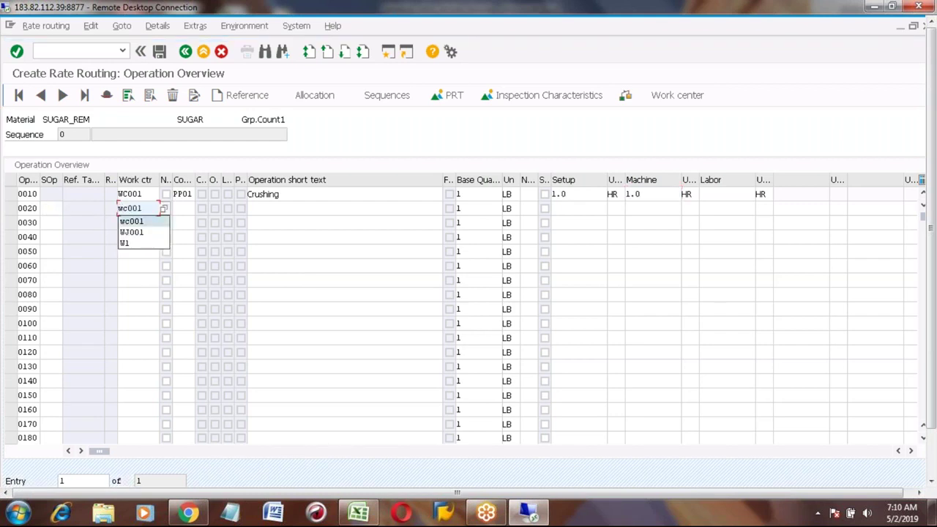
{"action": "key", "text": "Return"}
{"action": "key", "text": "Tab"}
{"action": "key", "text": "Tab"}
{"action": "key", "text": "Return"}
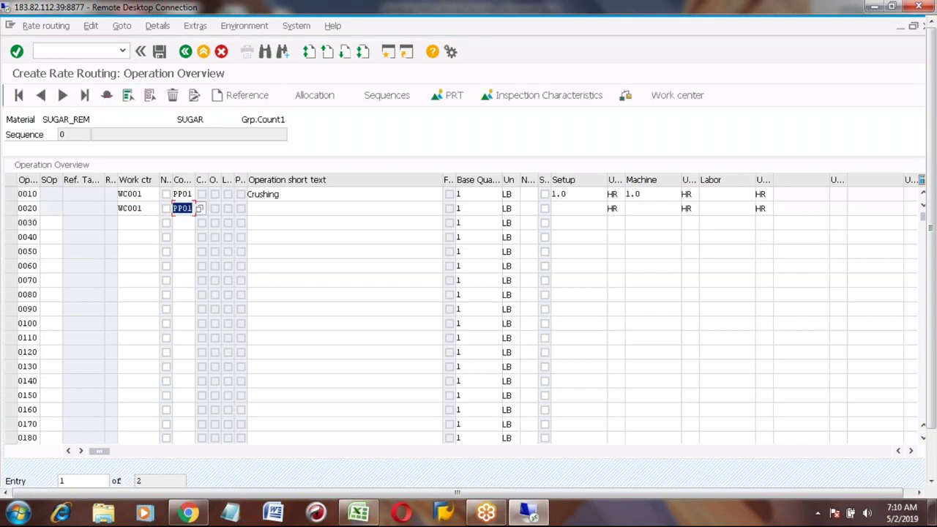
Give operation 0020 short text Filtering and machine time 2, then save the routing.
{"action": "left_click", "coordinate": [263, 209]}
{"action": "type", "text": "Filt"}
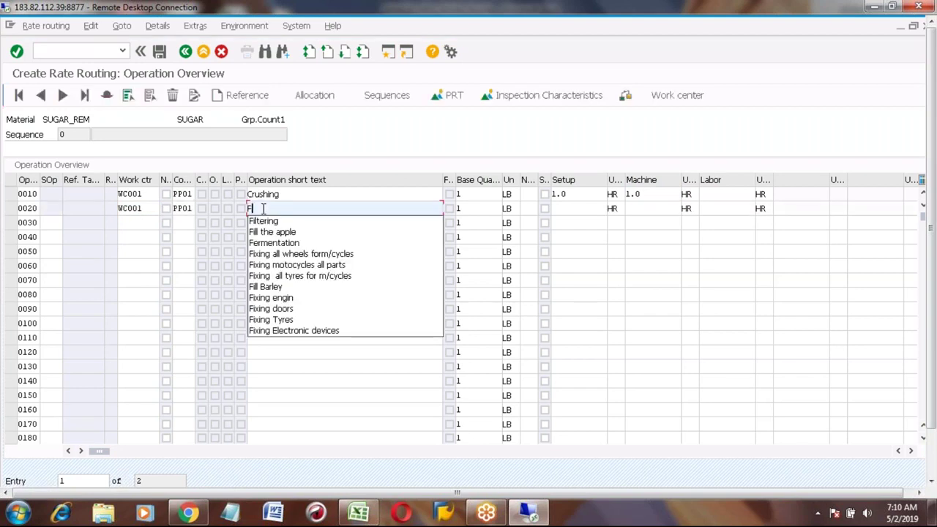
{"action": "type", "text": "ering"}
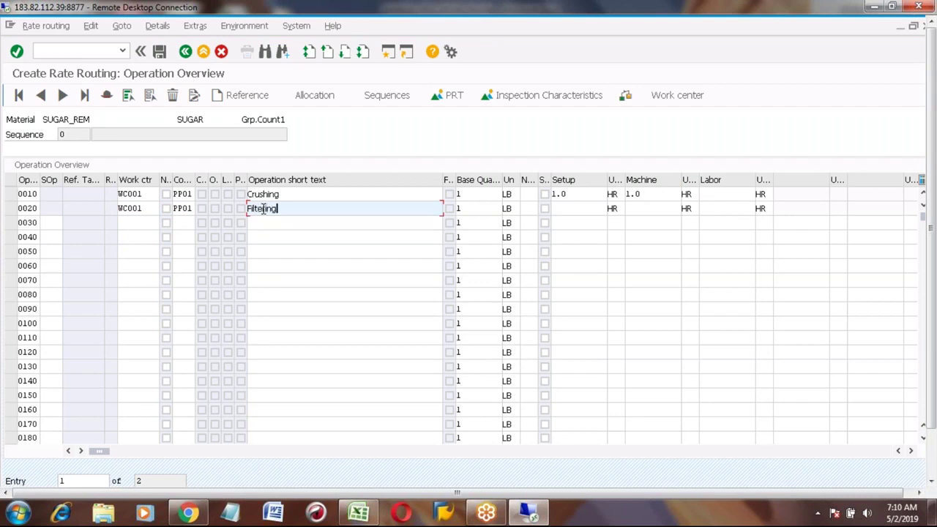
{"action": "key", "text": "Return"}
{"action": "left_click", "coordinate": [638, 208]}
{"action": "type", "text": "2"}
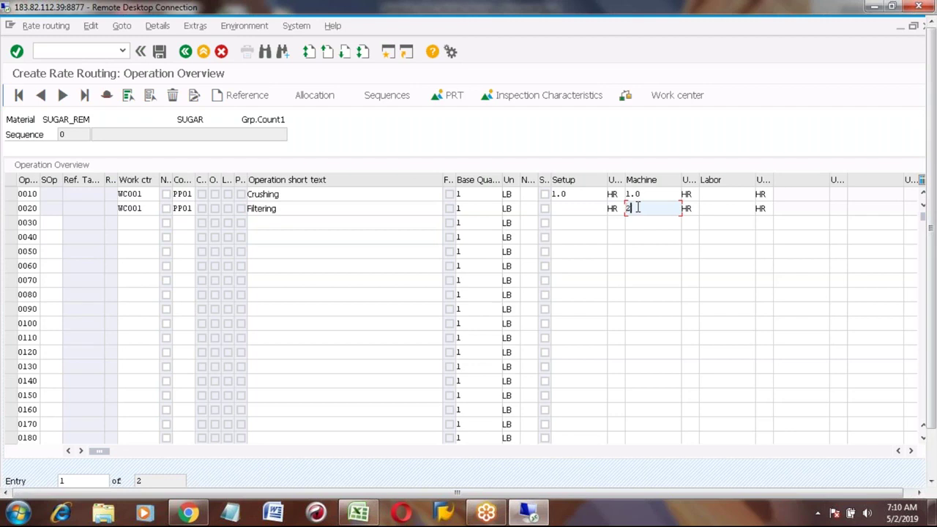
{"action": "key", "text": "Return"}
{"action": "left_click", "coordinate": [161, 52]}
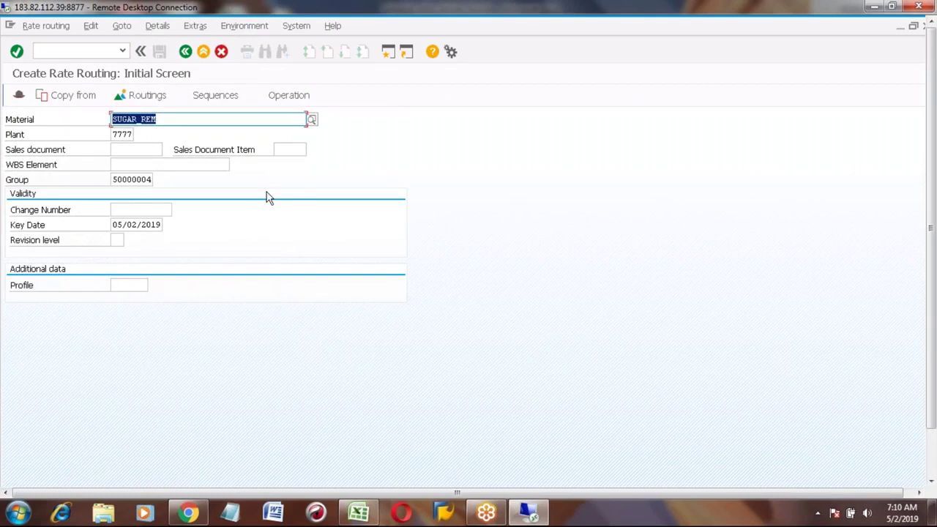
Check the save confirmation for rate routing group 50000004 of SUGAR_REM.
{"action": "left_click", "coordinate": [933, 461]}
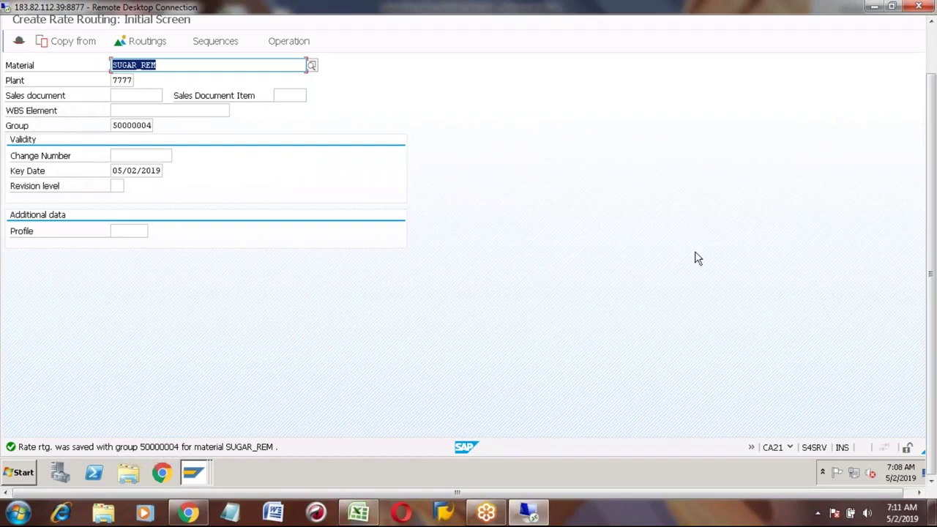
{"action": "left_click", "coordinate": [933, 40]}
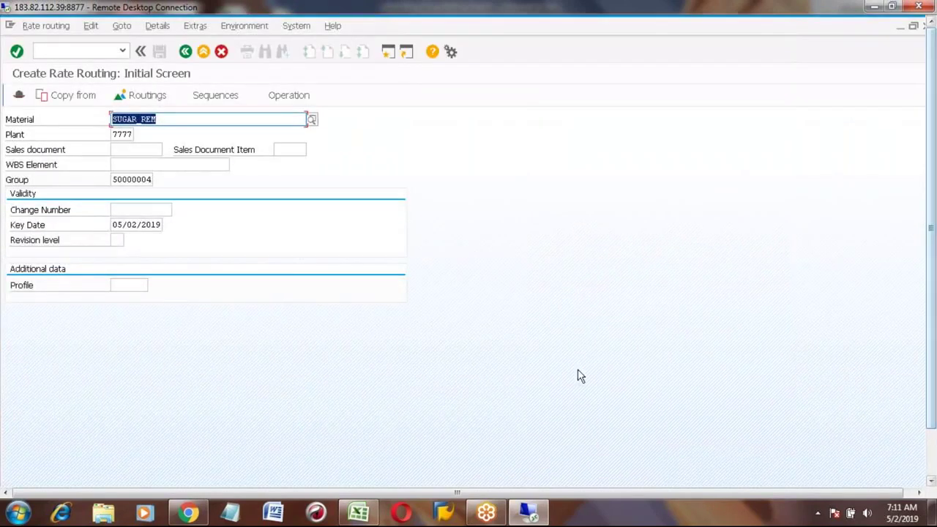
Move step 6 Product Cost Collector (KKF6N) from row 573 down to row 575.
{"action": "left_click", "coordinate": [359, 513]}
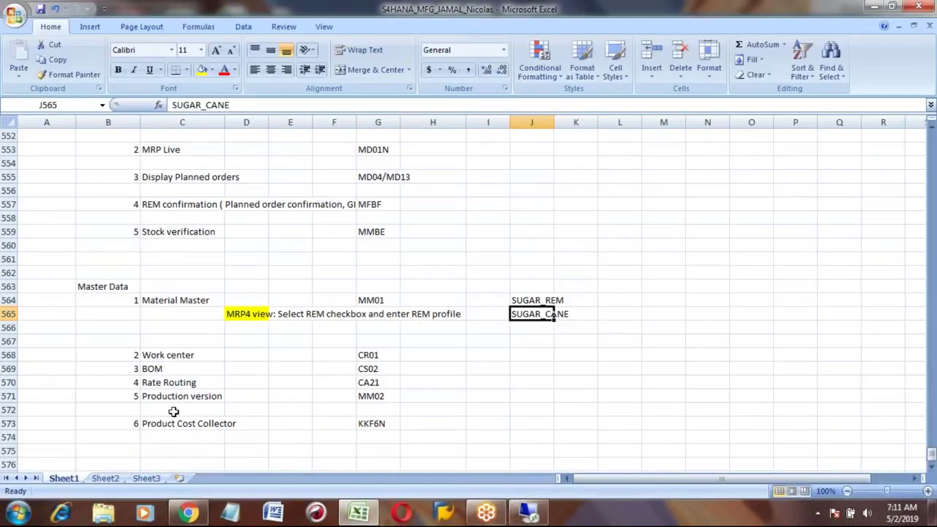
{"action": "left_click", "coordinate": [175, 397]}
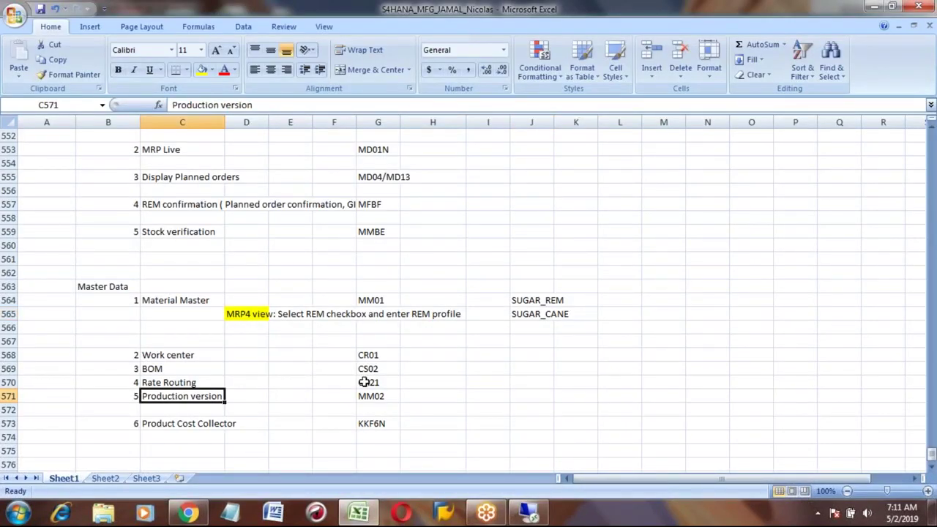
{"action": "left_click", "coordinate": [117, 424]}
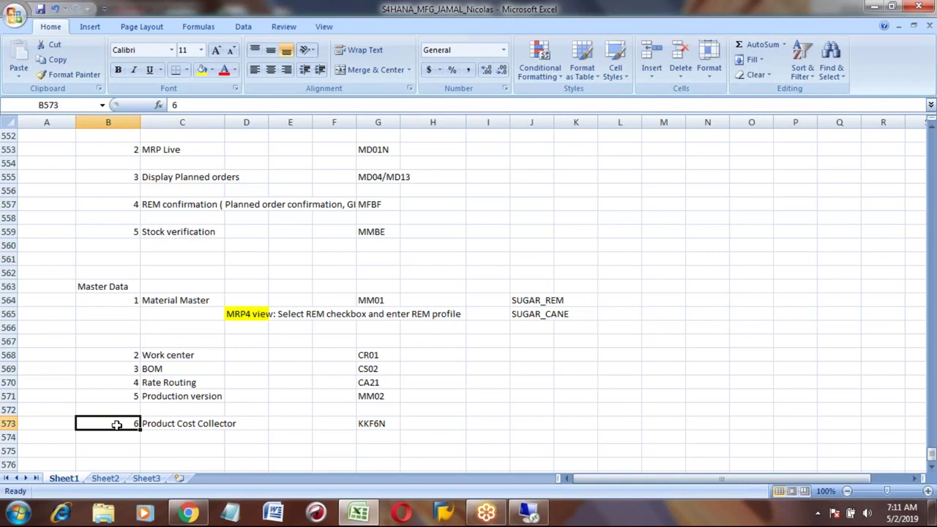
{"action": "key", "text": "shift+Right"}
{"action": "key", "text": "shift+Right"}
{"action": "key", "text": "shift+Right"}
{"action": "key", "text": "shift+Right"}
{"action": "key", "text": "shift+Right"}
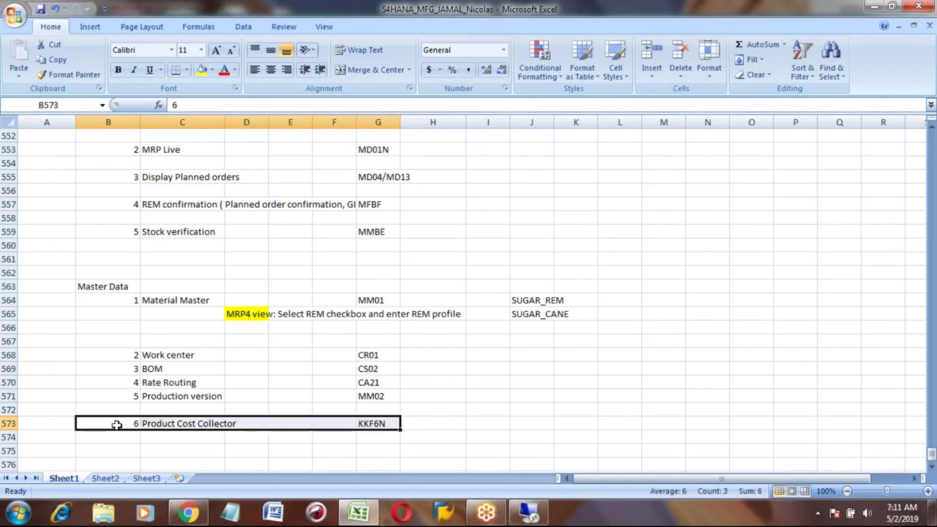
{"action": "key", "text": "ctrl+c"}
{"action": "key", "text": "Down"}
{"action": "key", "text": "Down"}
{"action": "key", "text": "Return"}
{"action": "key", "text": "Up"}
{"action": "key", "text": "Up"}
{"action": "key", "text": "Up"}
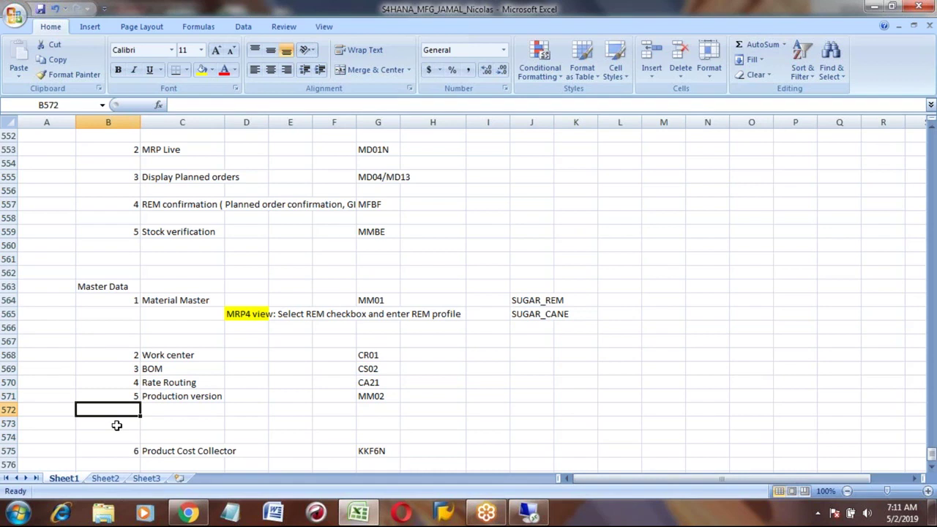
{"action": "key", "text": "Up"}
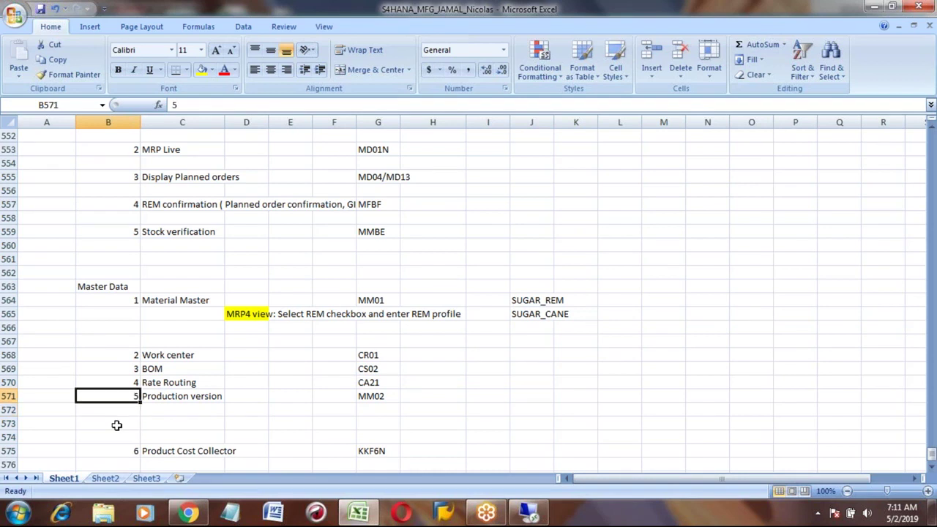
{"action": "key", "text": "Right"}
{"action": "key", "text": "Right"}
{"action": "key", "text": "Right"}
{"action": "key", "text": "Right"}
{"action": "key", "text": "Right"}
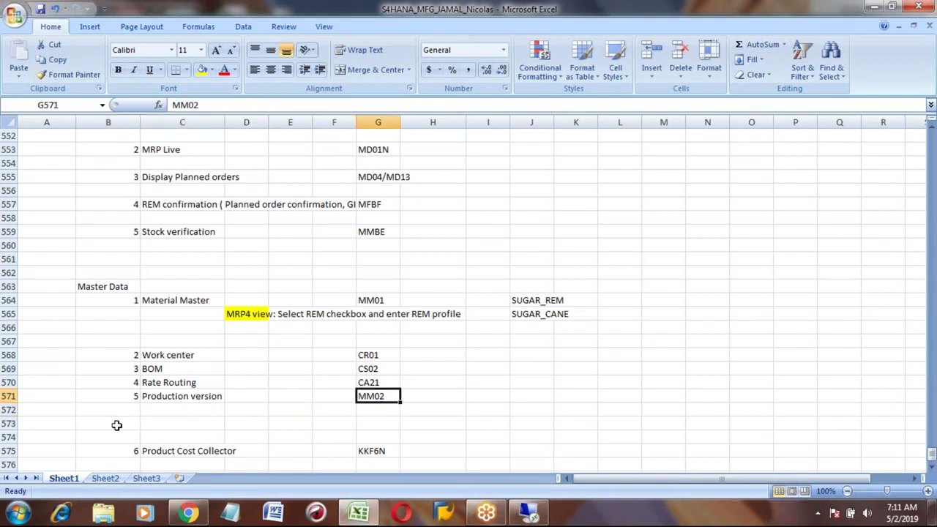
Open SUGAR_REM in MM02 on only the MRP 4 view for plant 7777 and show its production versions.
{"action": "key", "text": "alt+Tab"}
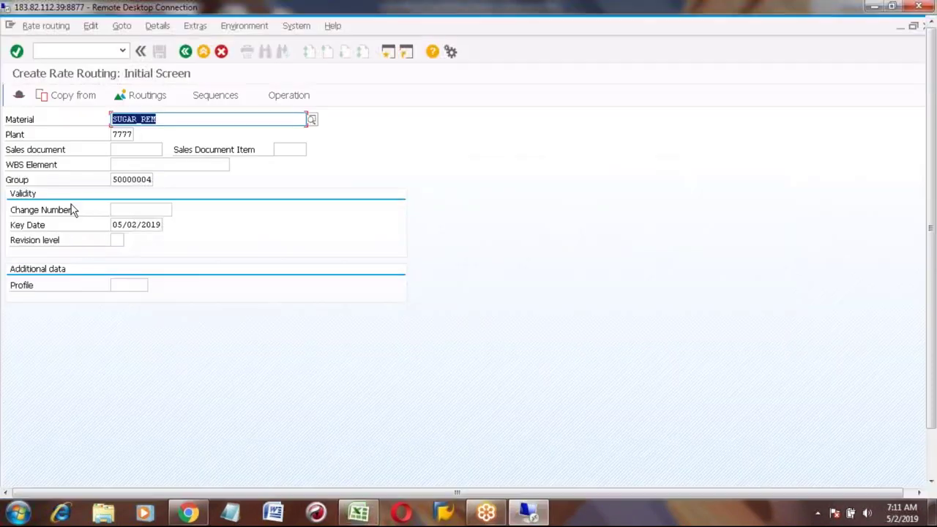
{"action": "left_click", "coordinate": [186, 52]}
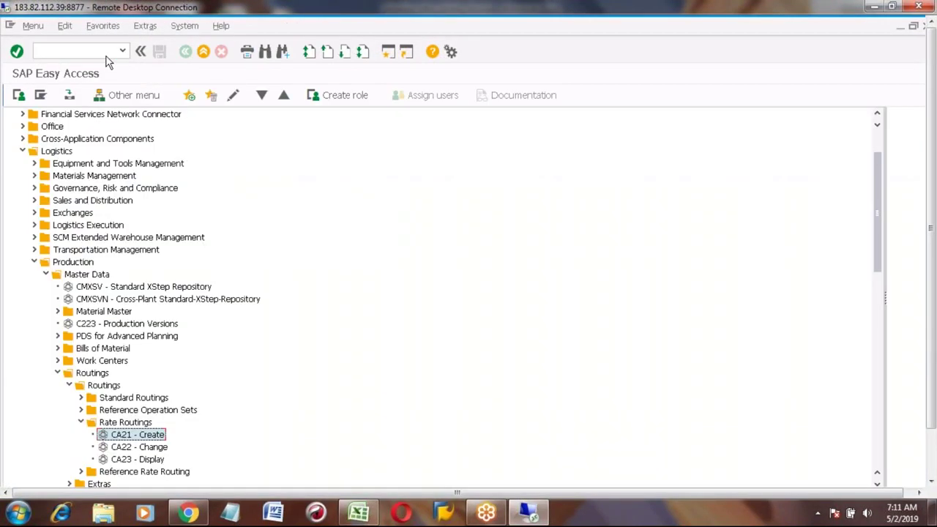
{"action": "type", "text": "mm02"}
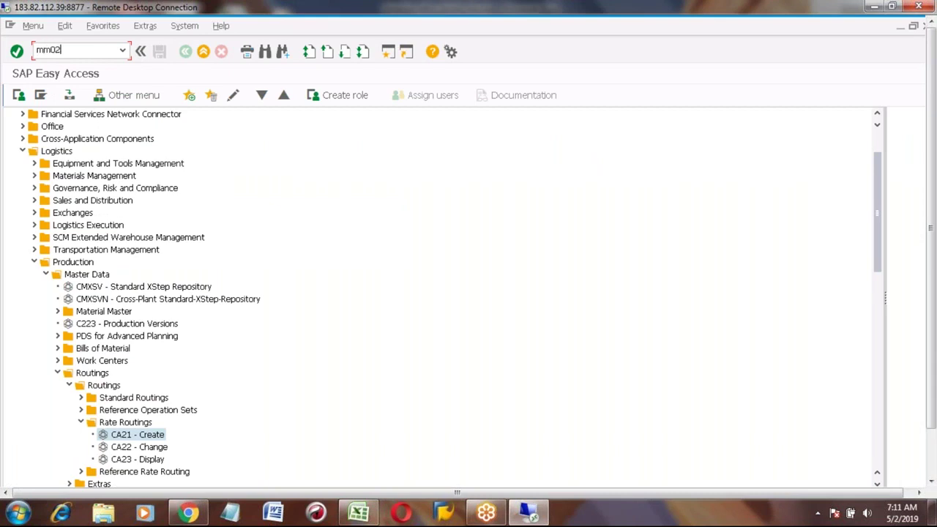
{"action": "key", "text": "Return"}
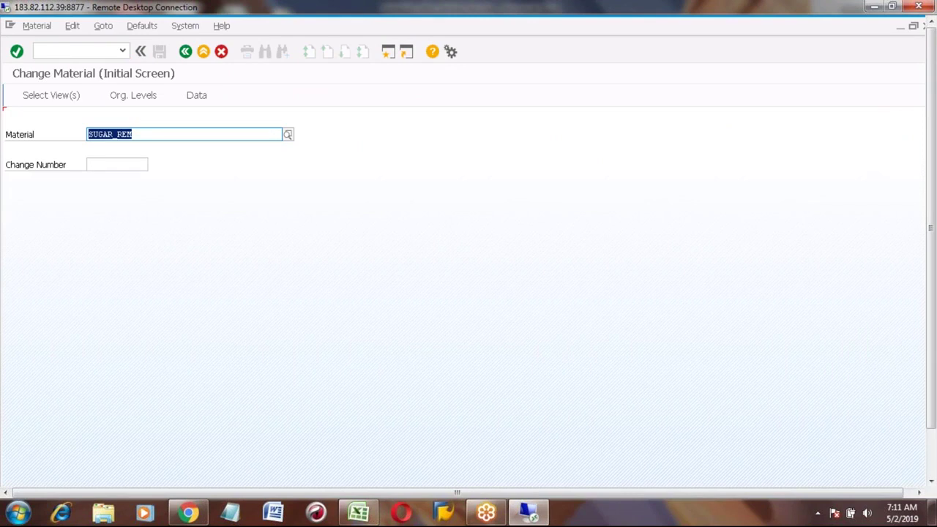
{"action": "key", "text": "Return"}
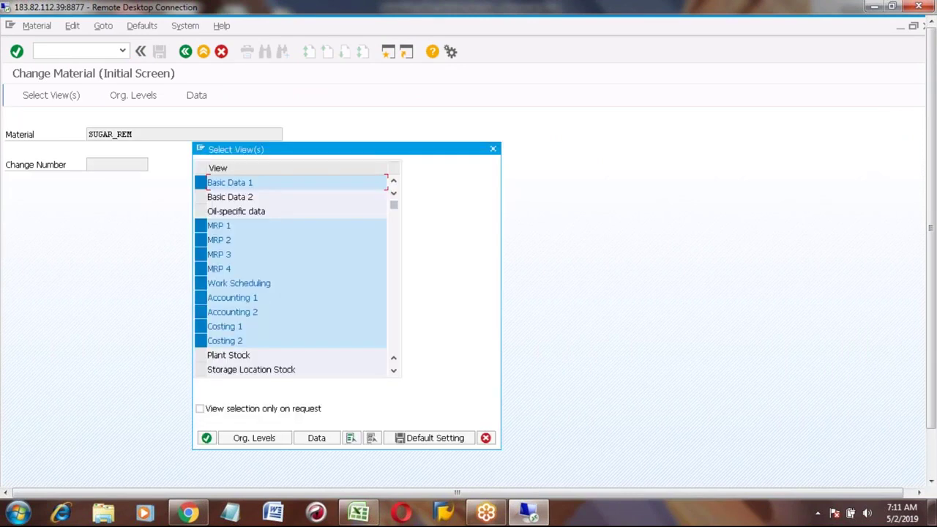
{"action": "left_click", "coordinate": [371, 438]}
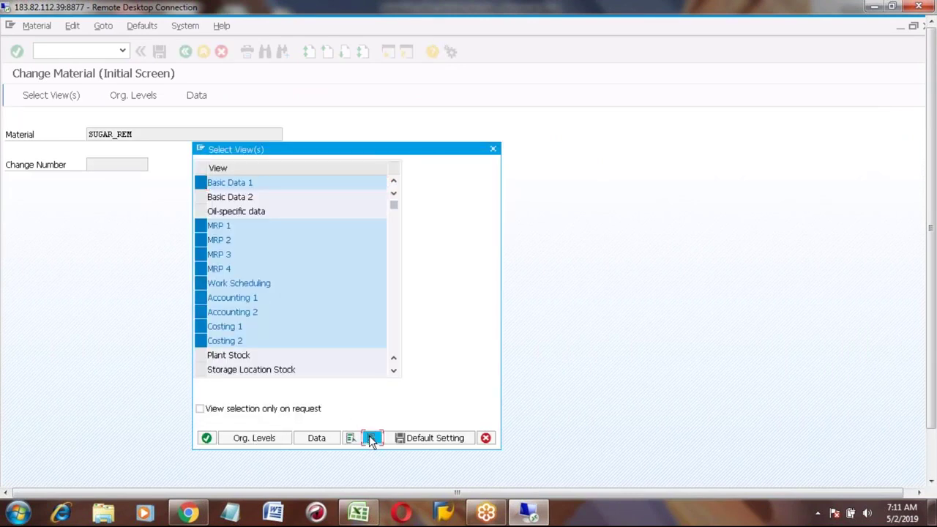
{"action": "left_click", "coordinate": [201, 271]}
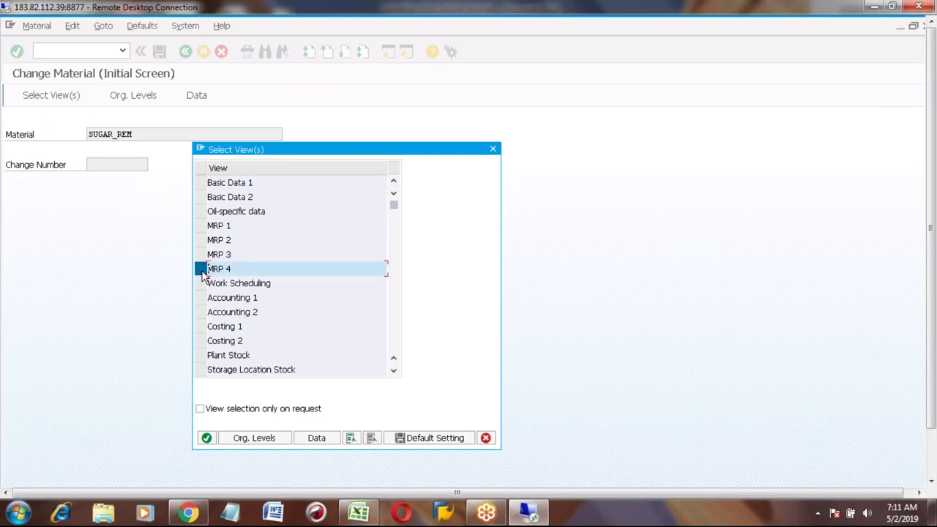
{"action": "key", "text": "Return"}
{"action": "key", "text": "Return"}
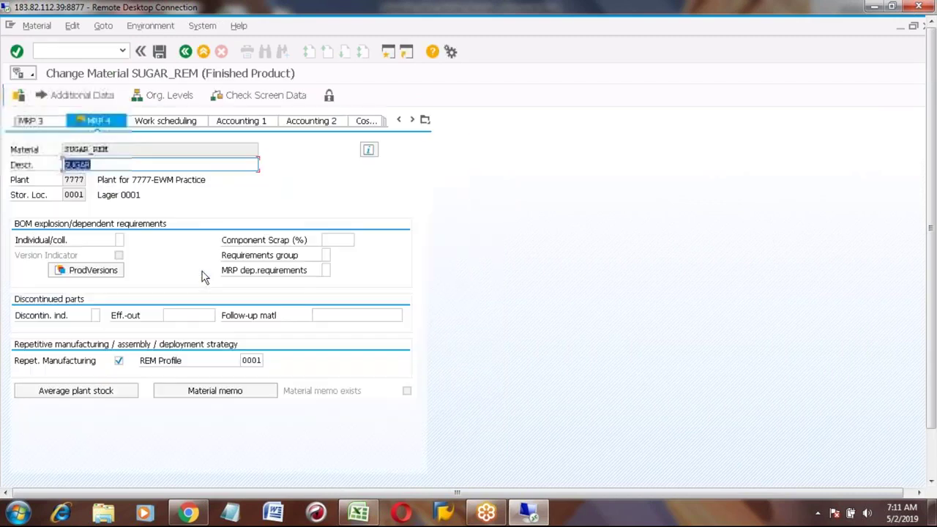
{"action": "left_click", "coordinate": [111, 273]}
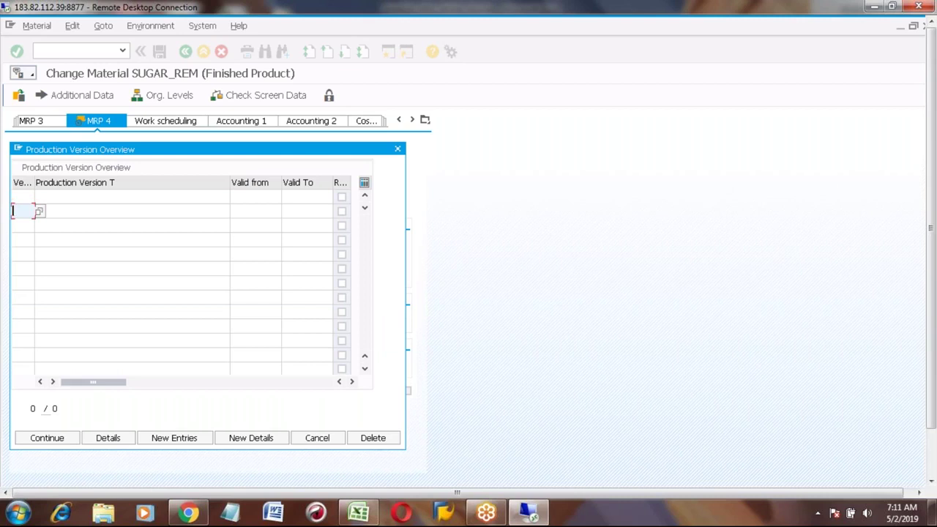
Enter production version PV01 with the description 'Production version for SUGAR'.
{"action": "key", "text": "Down"}
{"action": "key", "text": "Return"}
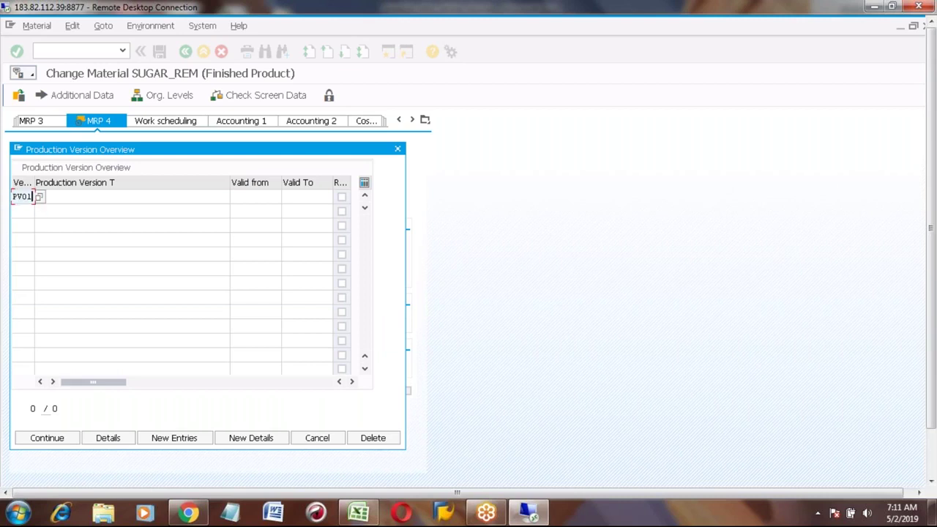
{"action": "left_click", "coordinate": [94, 199]}
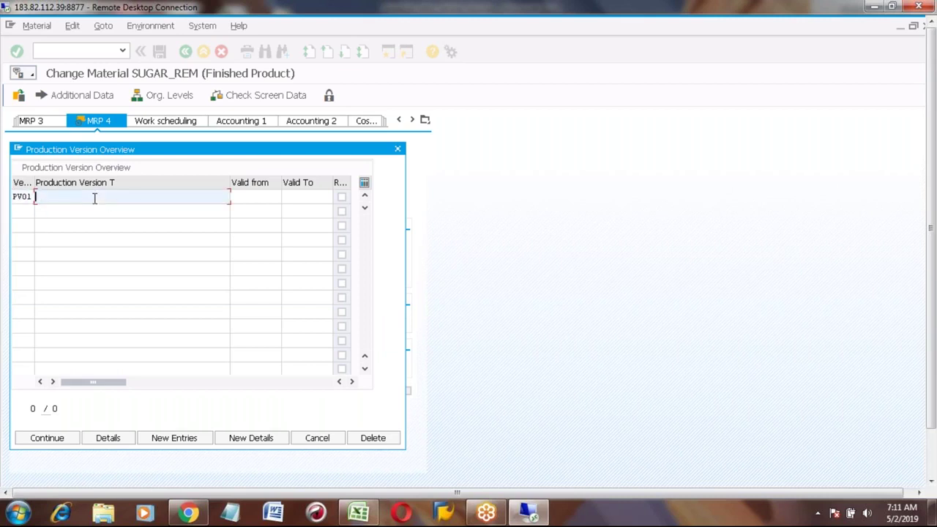
{"action": "type", "text": "Pr"}
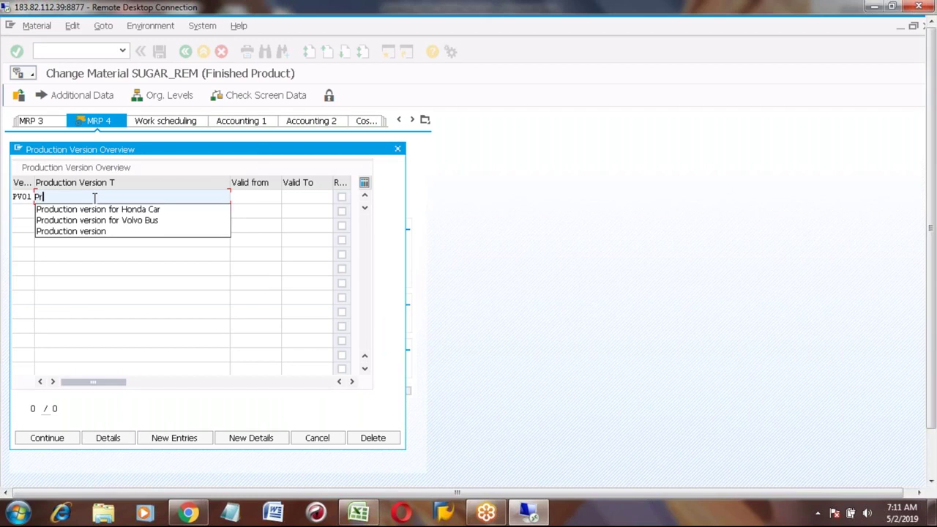
{"action": "key", "text": "Down"}
{"action": "key", "text": "Return"}
{"action": "key", "text": "BackSpace"}
{"action": "key", "text": "BackSpace"}
{"action": "key", "text": "BackSpace"}
{"action": "key", "text": "BackSpace"}
{"action": "key", "text": "BackSpace"}
{"action": "key", "text": "BackSpace"}
{"action": "key", "text": "BackSpace"}
{"action": "key", "text": "BackSpace"}
{"action": "key", "text": "BackSpace"}
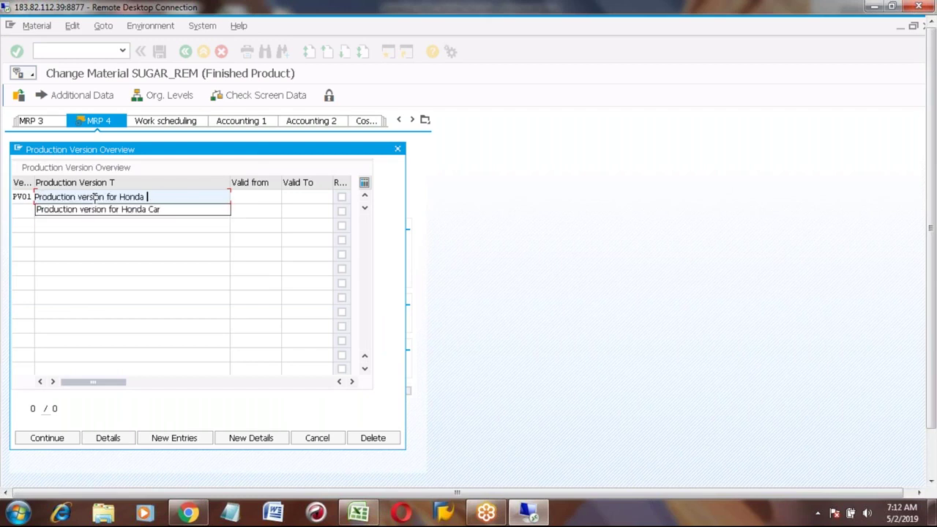
{"action": "type", "text": "SUGAR"}
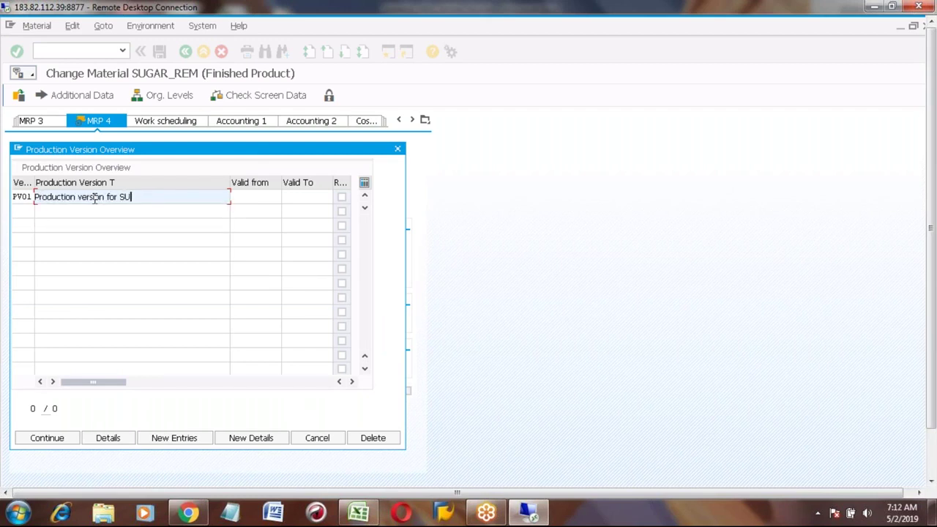
{"action": "key", "text": "Tab"}
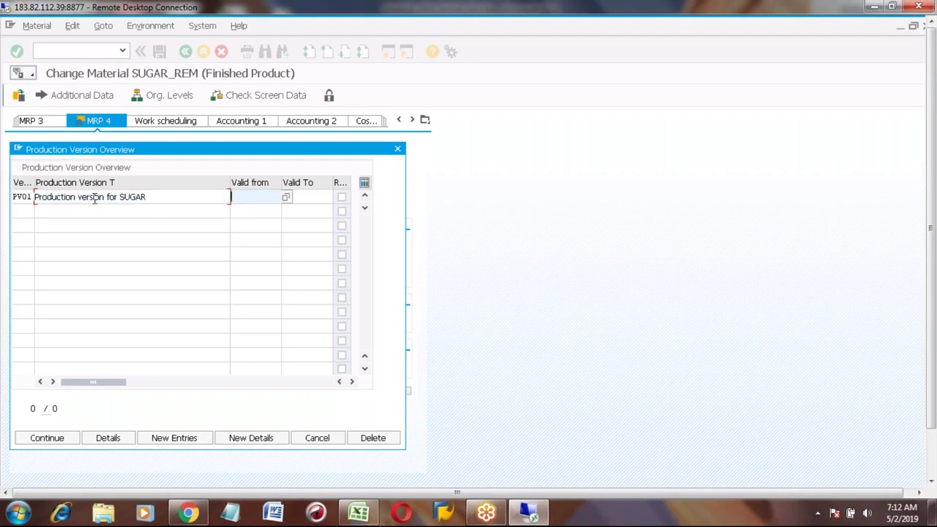
Set PV01's validity from 05/02/2019 to 12/31/9999.
{"action": "left_click", "coordinate": [287, 197]}
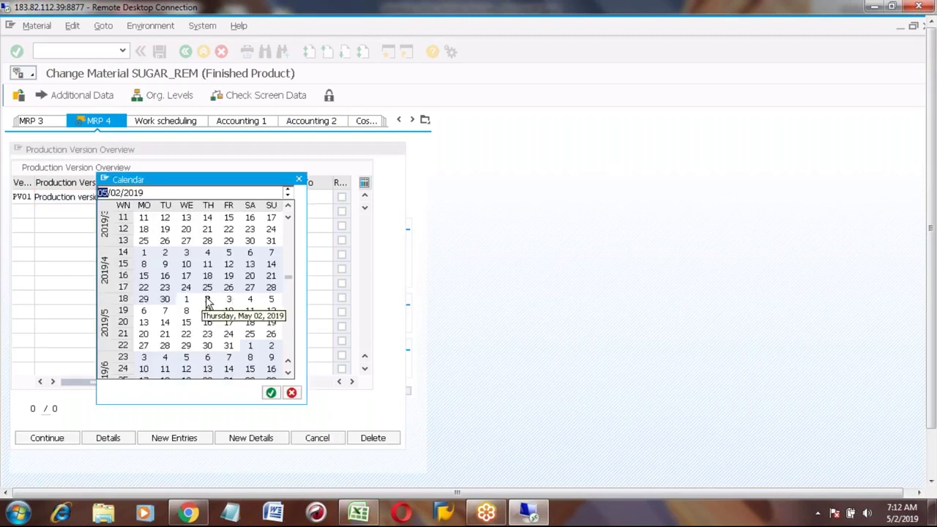
{"action": "double_click", "coordinate": [207, 299]}
{"action": "left_click", "coordinate": [312, 198]}
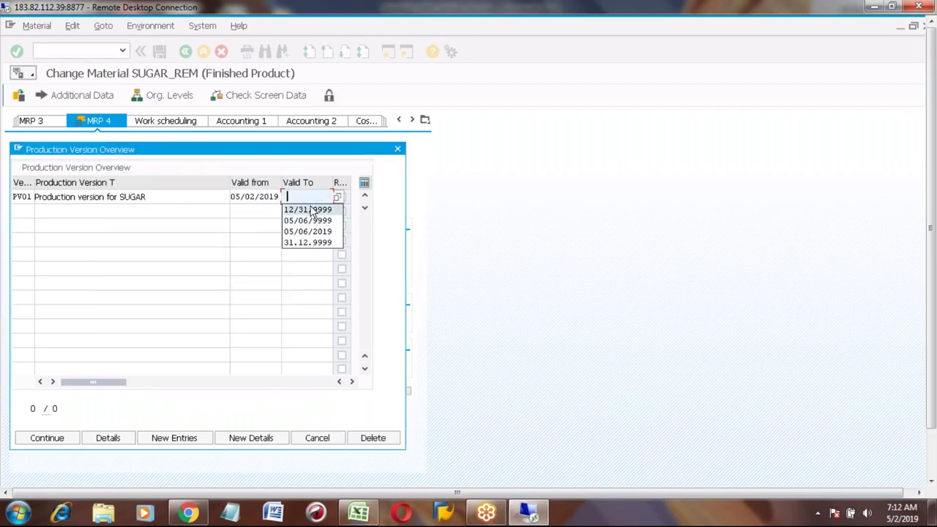
{"action": "left_click", "coordinate": [312, 211]}
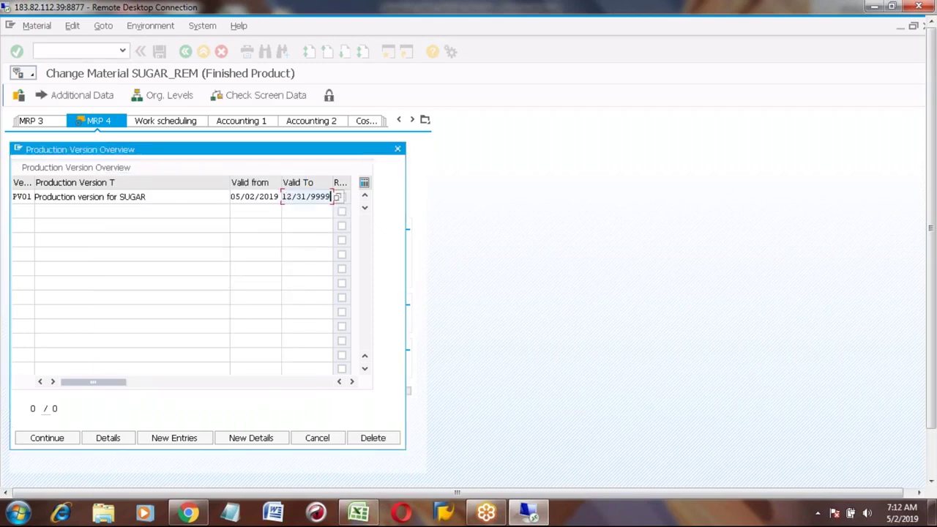
In PV01's details, link task list type Rate Routing with SUGAR_REM's group 50000004.
{"action": "left_click", "coordinate": [107, 438]}
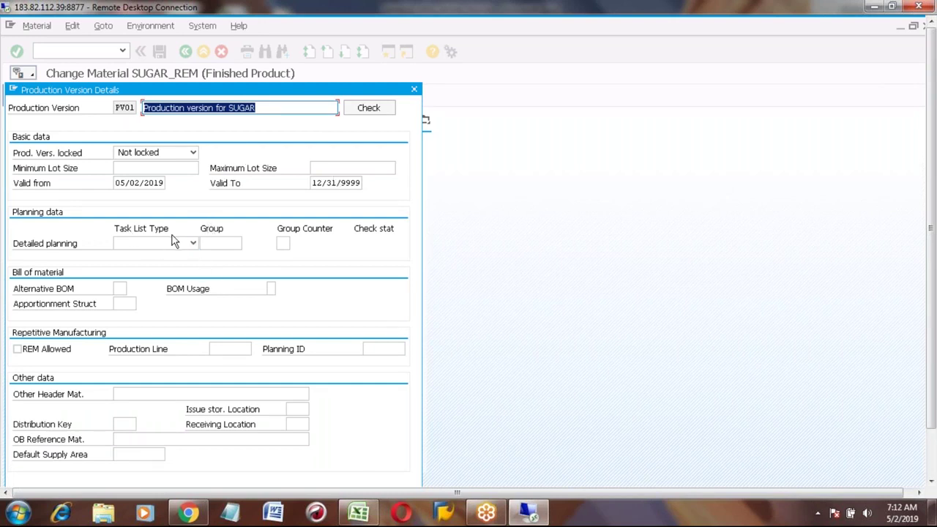
{"action": "left_click", "coordinate": [193, 244]}
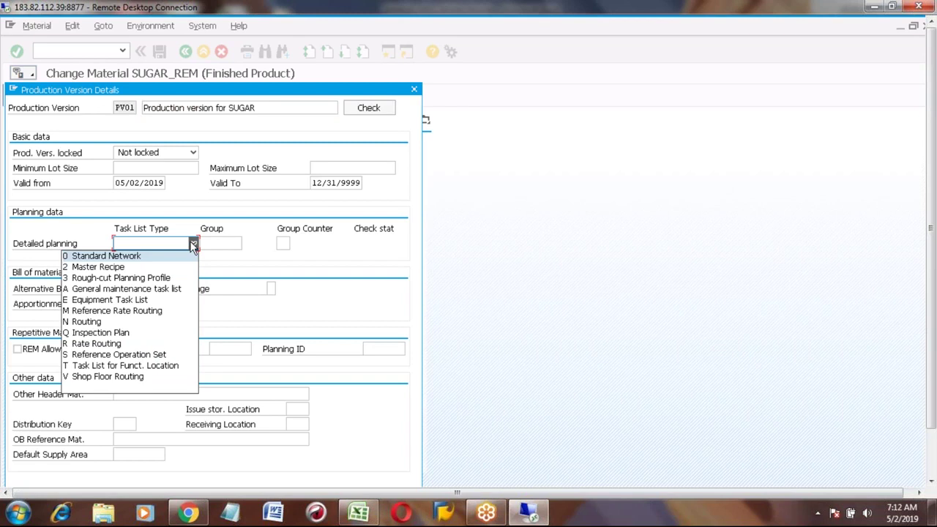
{"action": "left_click", "coordinate": [97, 344]}
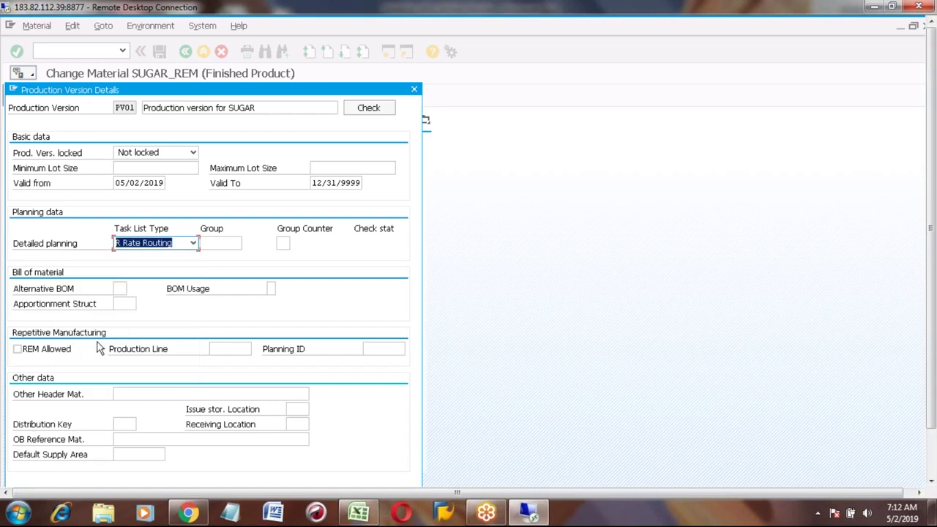
{"action": "left_click", "coordinate": [217, 243]}
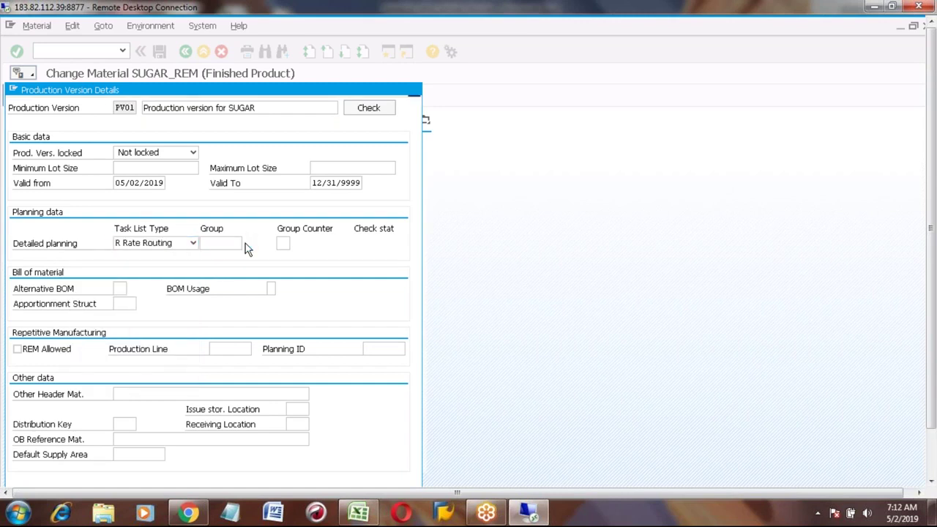
{"action": "left_click", "coordinate": [247, 244]}
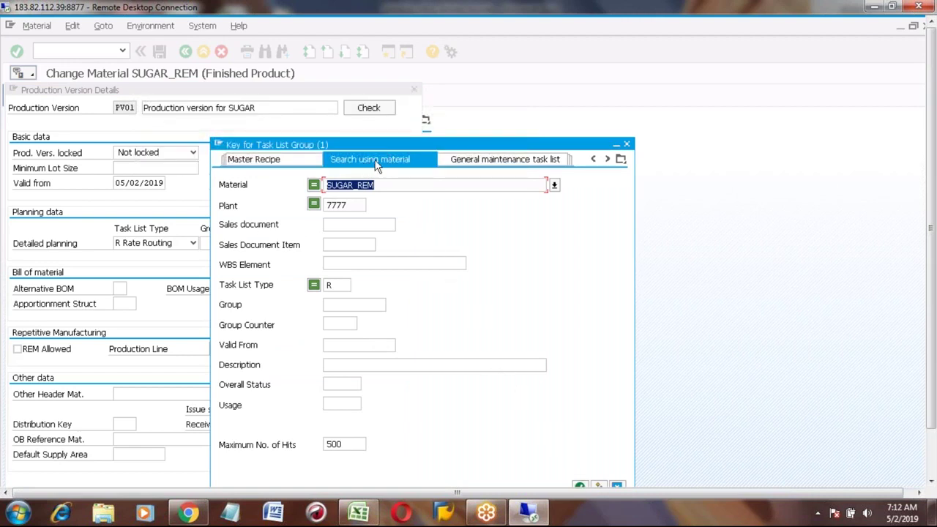
{"action": "left_click", "coordinate": [579, 486]}
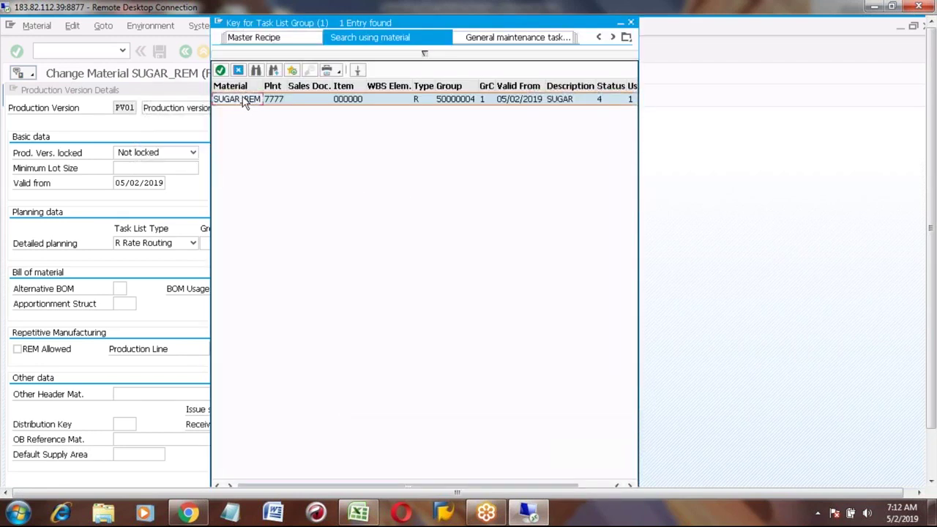
{"action": "double_click", "coordinate": [245, 100]}
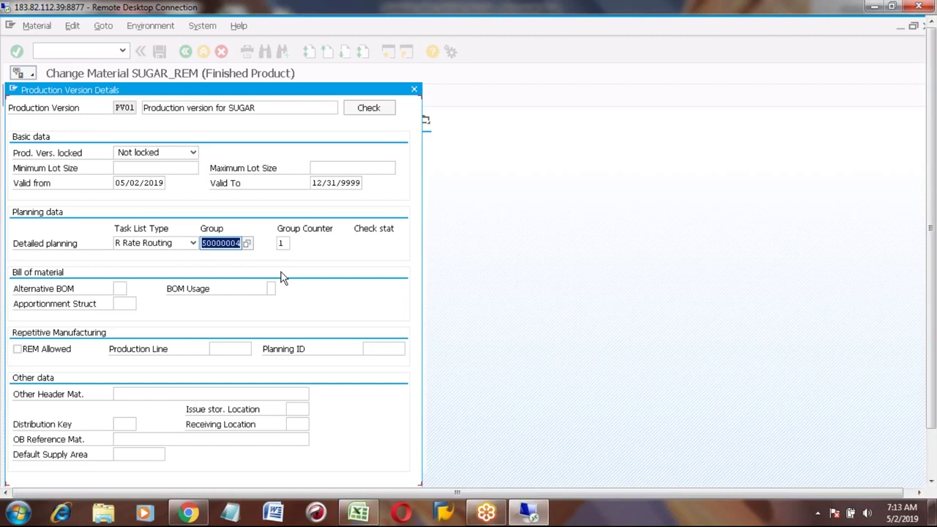
Set alternative BOM 1 and tick REM Allowed for PV01.
{"action": "left_click", "coordinate": [117, 289]}
{"action": "left_click", "coordinate": [132, 289]}
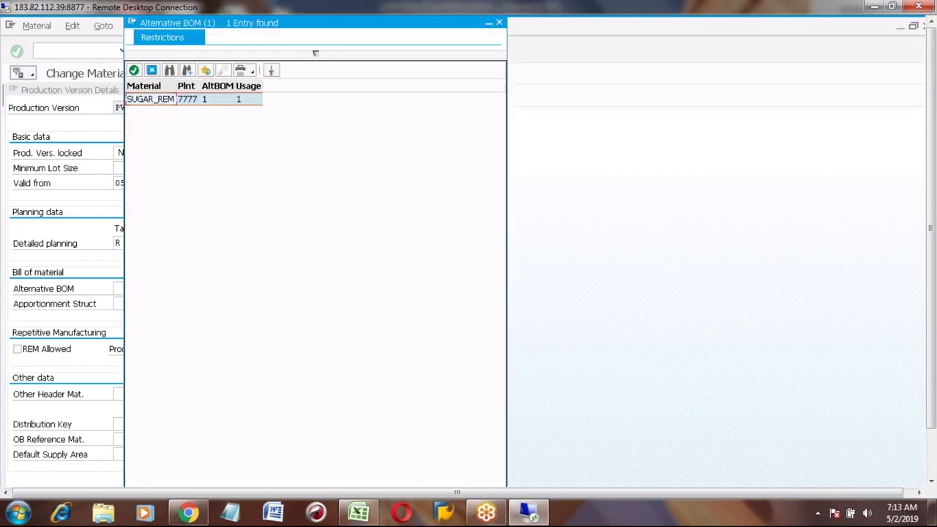
{"action": "double_click", "coordinate": [146, 107]}
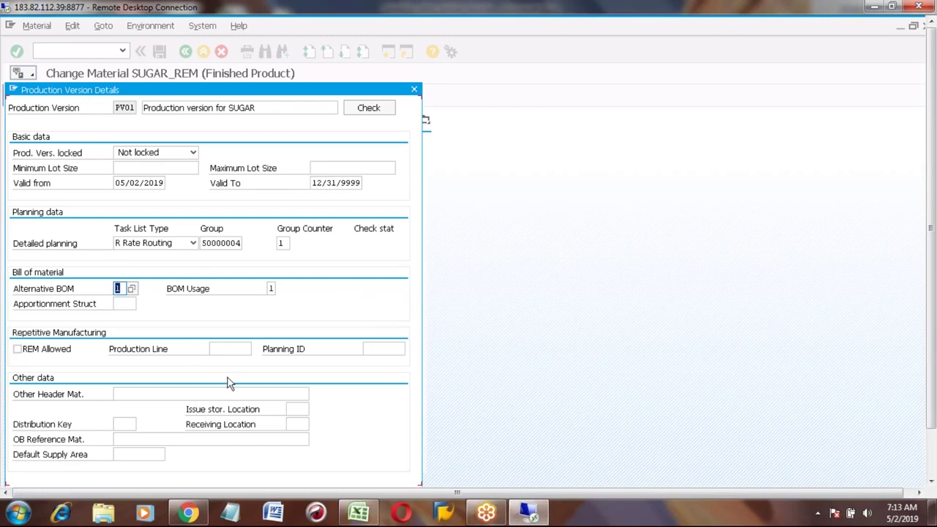
{"action": "left_click", "coordinate": [17, 349]}
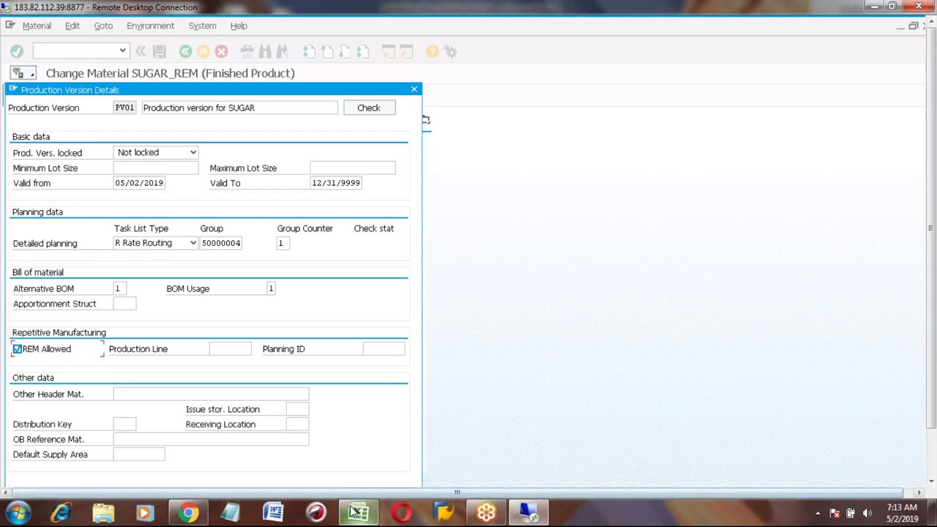
Write Check mark "REM allowed" in cell D572, fill it yellow, and return to SAP.
{"action": "mouse_move", "coordinate": [358, 513]}
{"action": "left_click", "coordinate": [322, 440]}
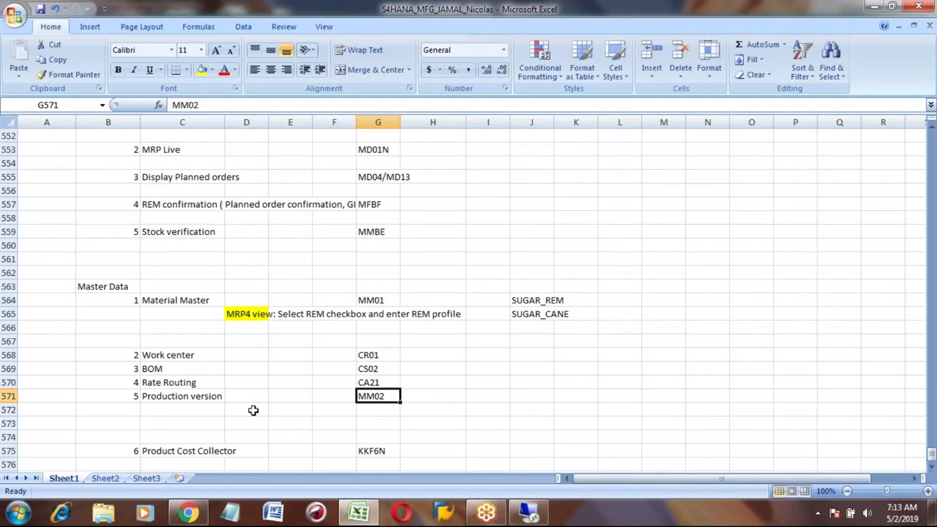
{"action": "left_click", "coordinate": [253, 410]}
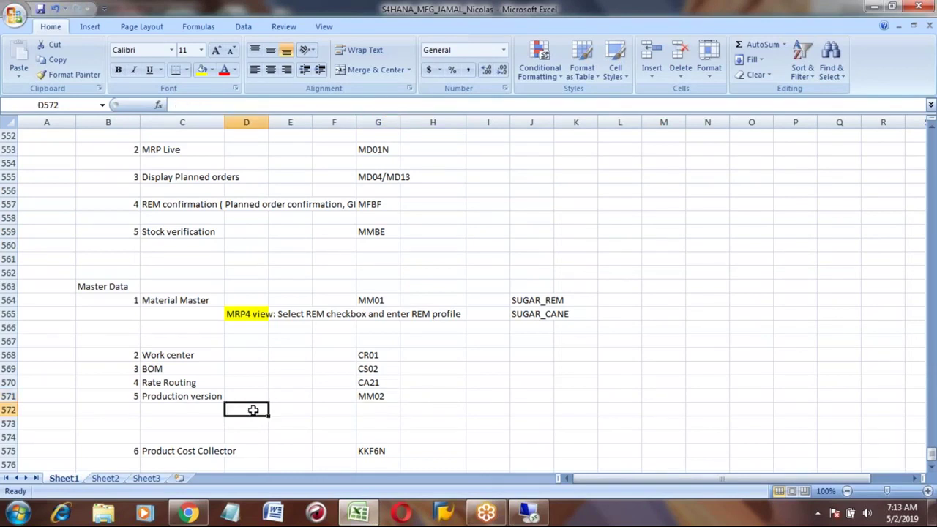
{"action": "type", "text": "Check m"}
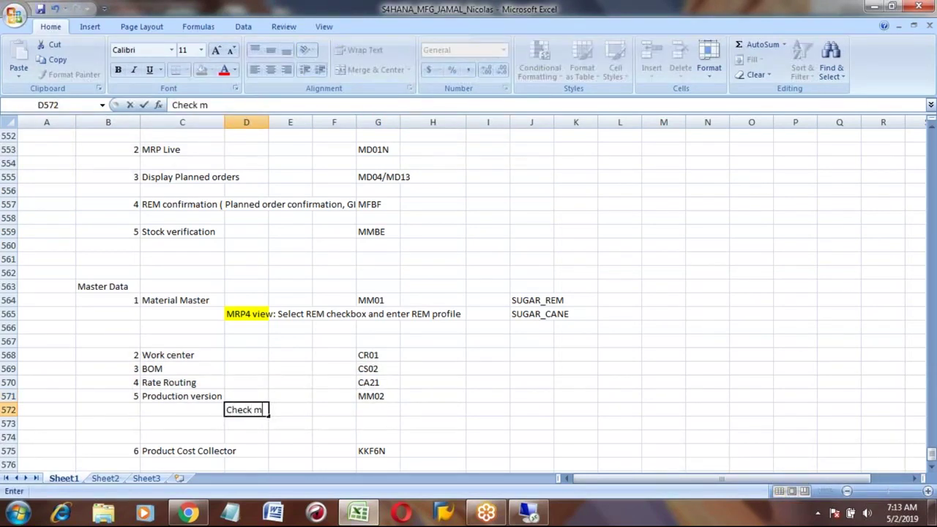
{"action": "type", "text": "ark \"REM allowed"}
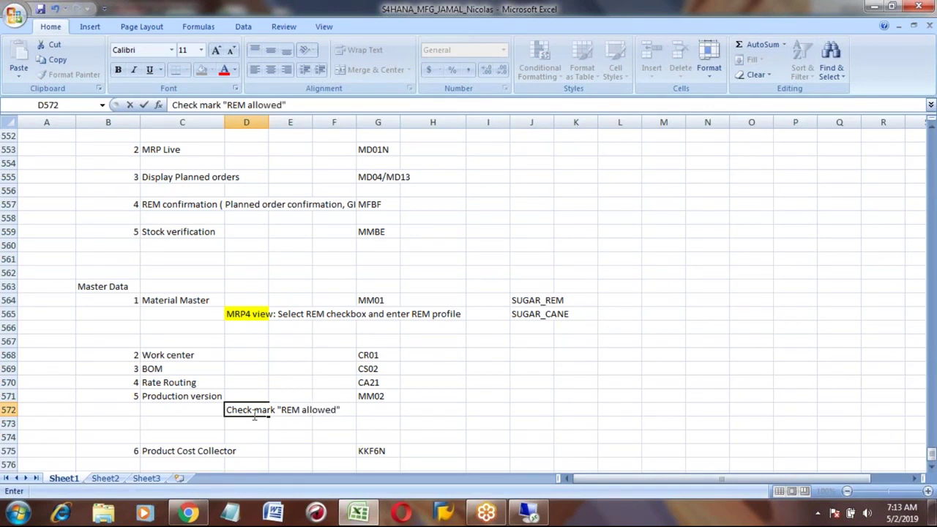
{"action": "key", "text": "Return"}
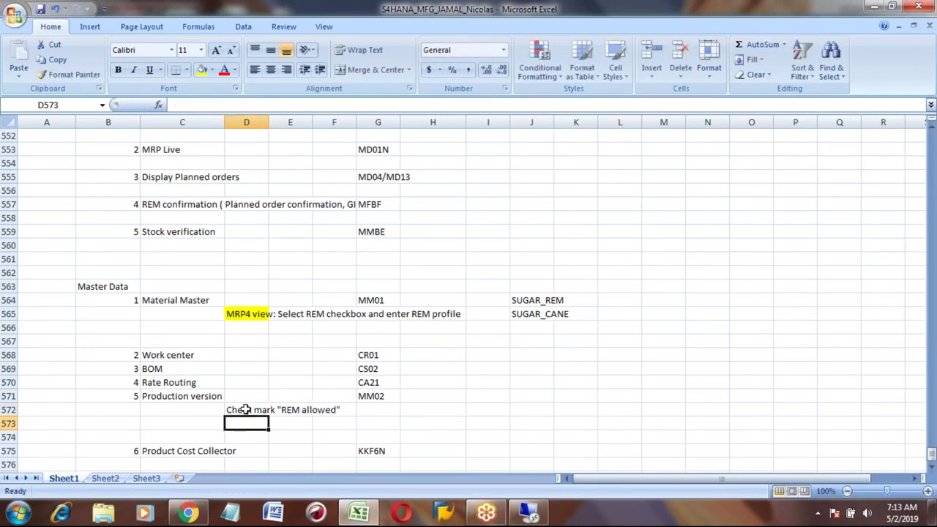
{"action": "left_click", "coordinate": [246, 410]}
{"action": "left_click", "coordinate": [201, 70]}
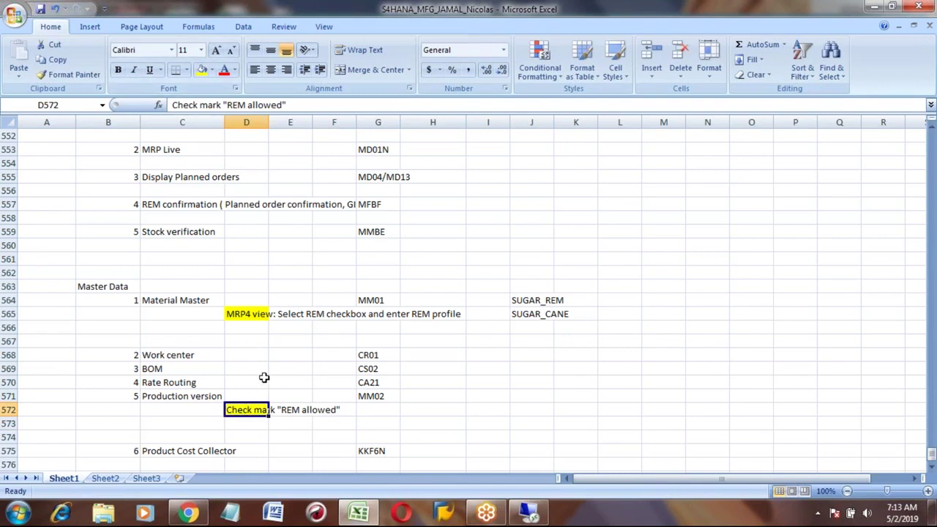
{"action": "key", "text": "alt+Tab"}
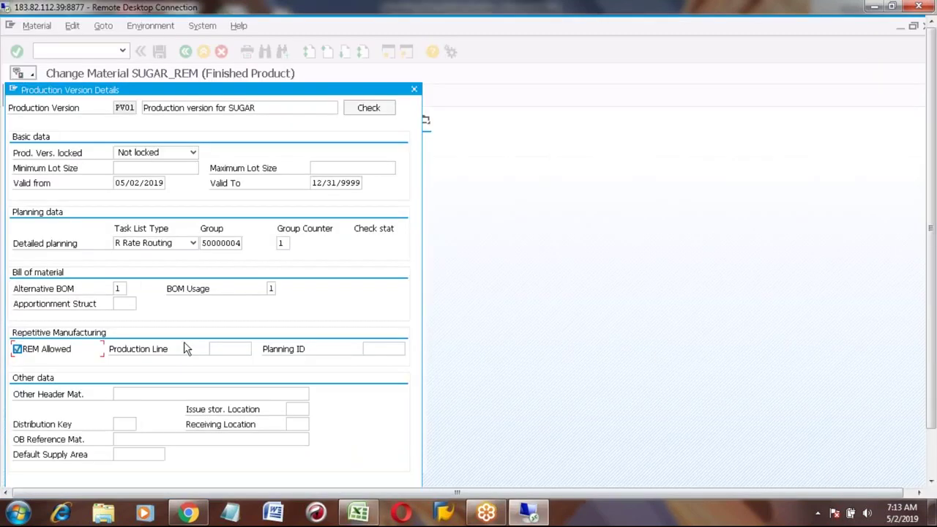
Run the consistency check on PV01, confirm its task list and BOM are found, and return to the overview.
{"action": "left_click", "coordinate": [370, 108]}
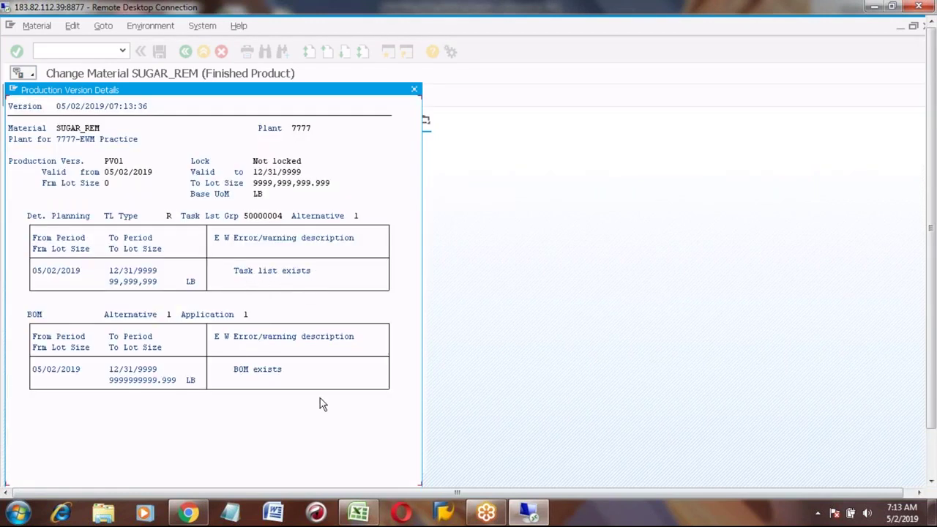
{"action": "left_click", "coordinate": [932, 469]}
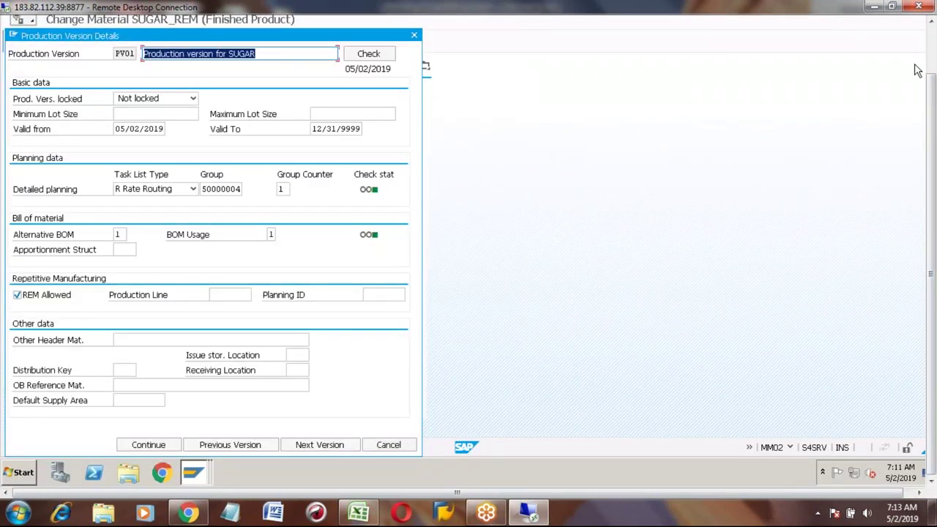
{"action": "left_click", "coordinate": [933, 42]}
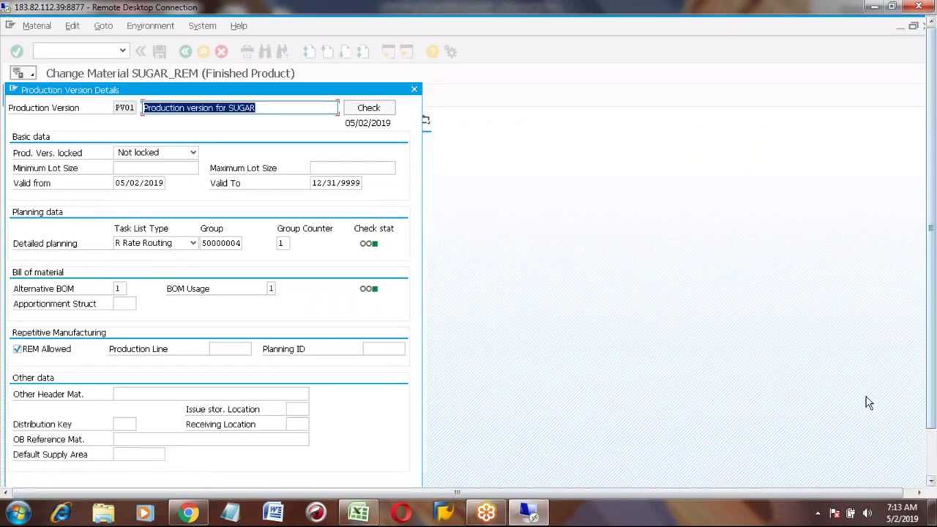
{"action": "left_click", "coordinate": [933, 443]}
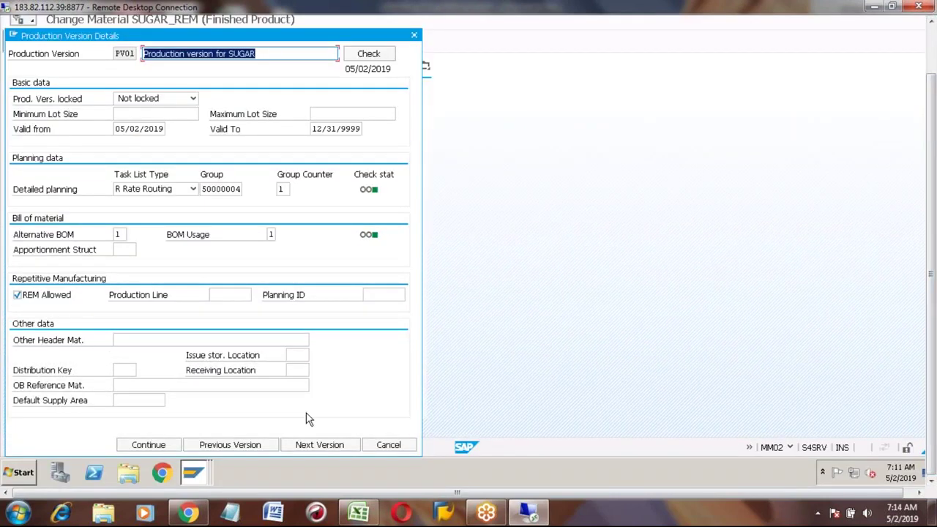
{"action": "left_click", "coordinate": [149, 446]}
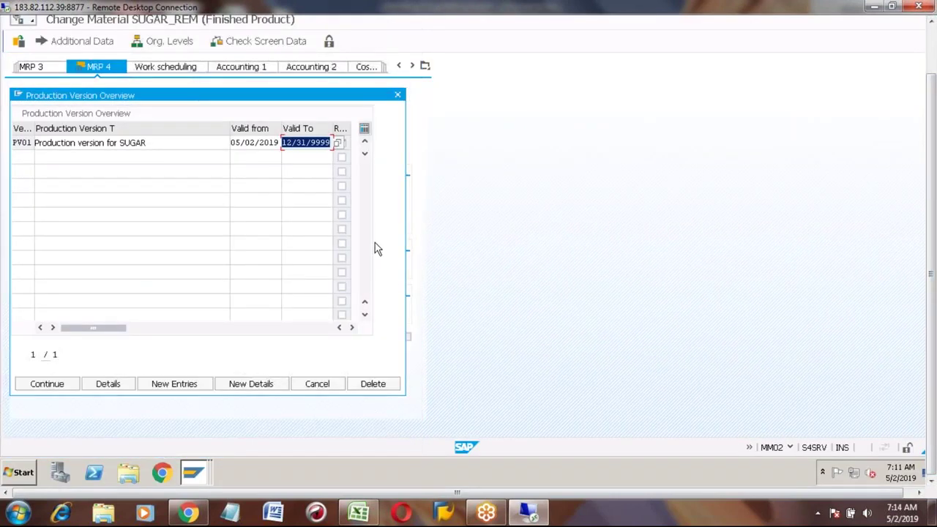
Mark PV01 as allowed for repetitive manufacturing, widening the REM column and reviewing its details.
{"action": "left_click", "coordinate": [252, 142]}
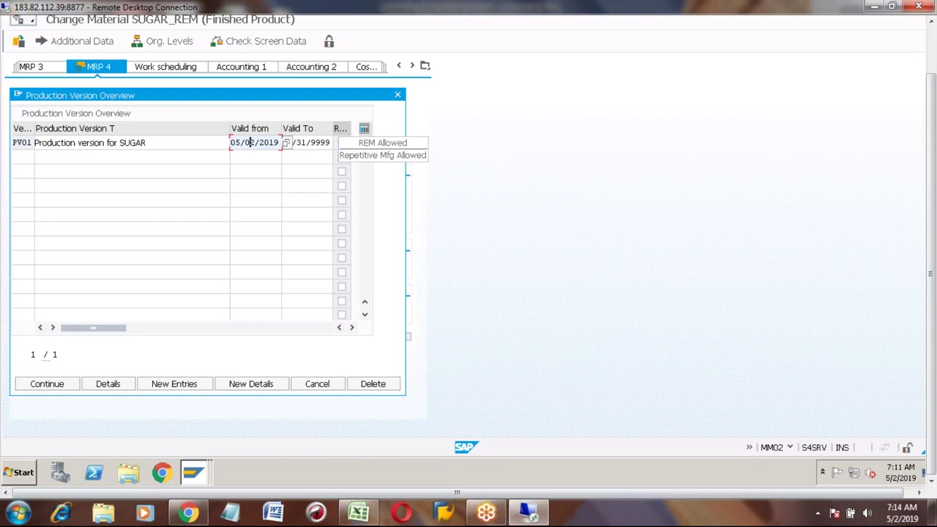
{"action": "left_click", "coordinate": [341, 143]}
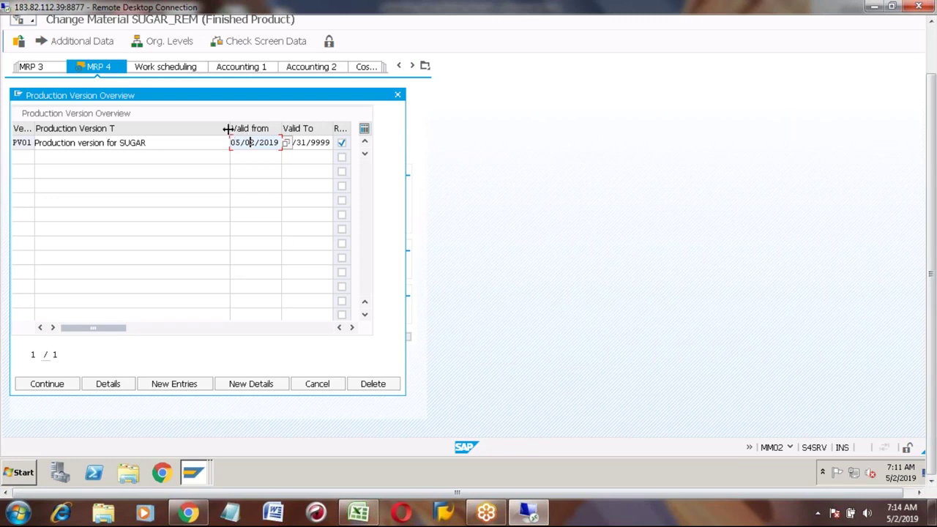
{"action": "left_click_drag", "start_coordinate": [230, 129], "coordinate": [192, 129]}
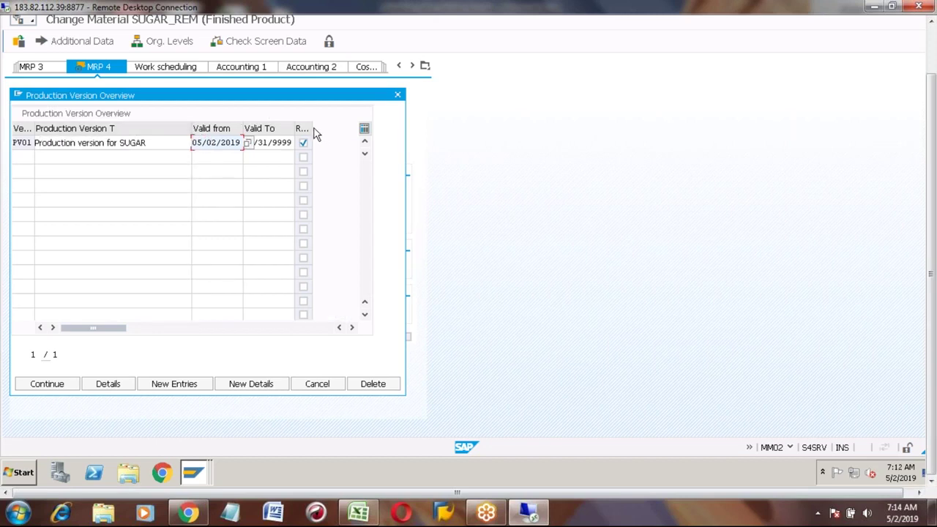
{"action": "left_click_drag", "start_coordinate": [312, 128], "coordinate": [327, 130]}
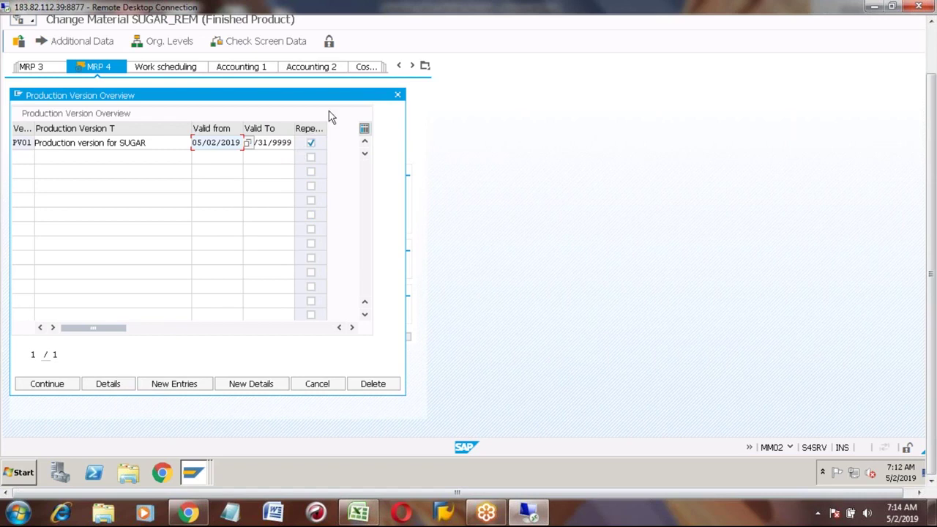
{"action": "left_click", "coordinate": [108, 384]}
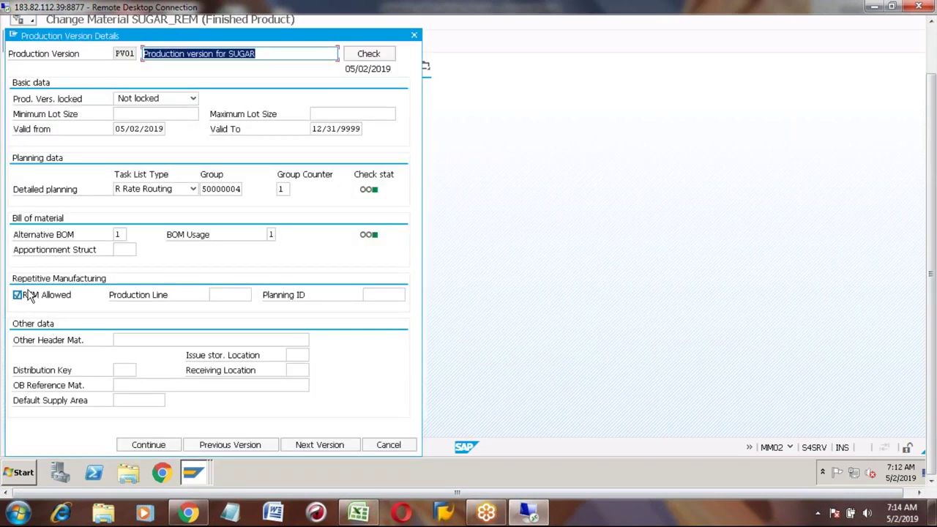
{"action": "left_click", "coordinate": [149, 446]}
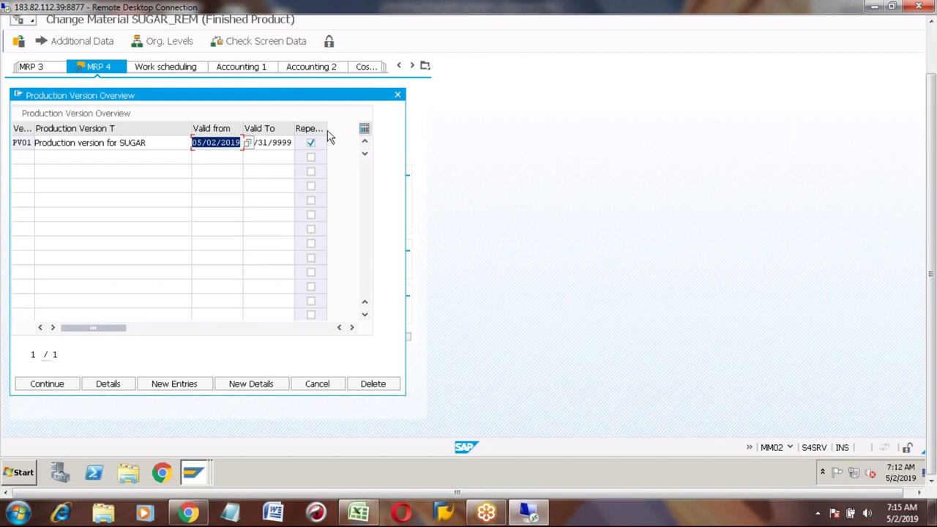
{"action": "left_click_drag", "start_coordinate": [327, 134], "coordinate": [336, 133]}
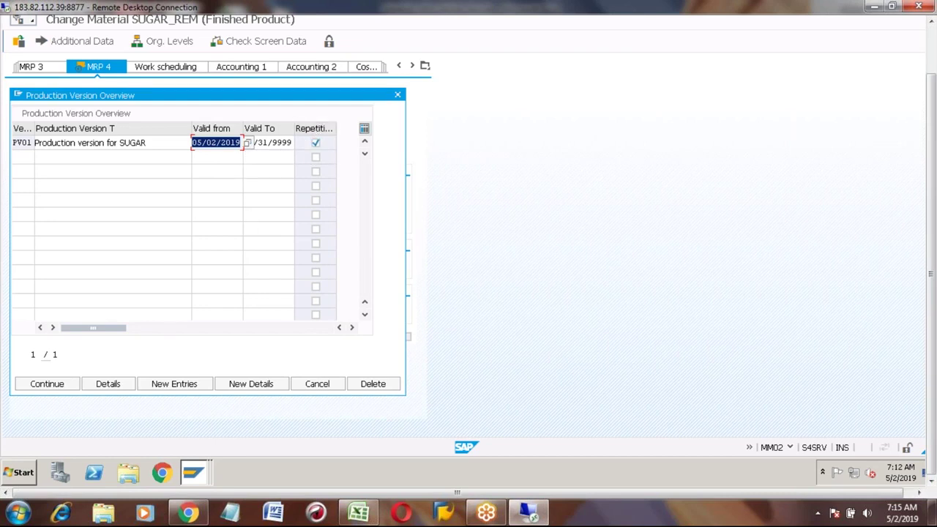
Accept the production versions and save the SUGAR_REM material changes.
{"action": "left_click", "coordinate": [46, 385]}
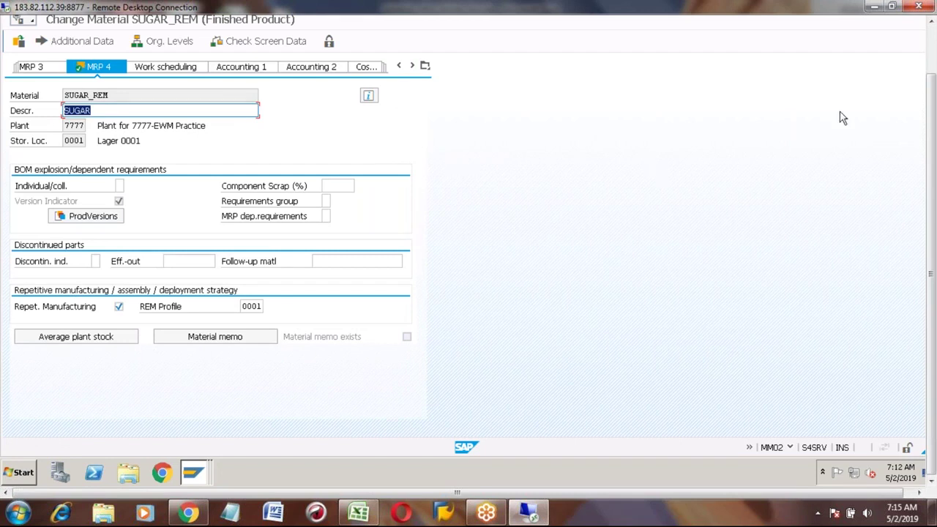
{"action": "left_click", "coordinate": [934, 46]}
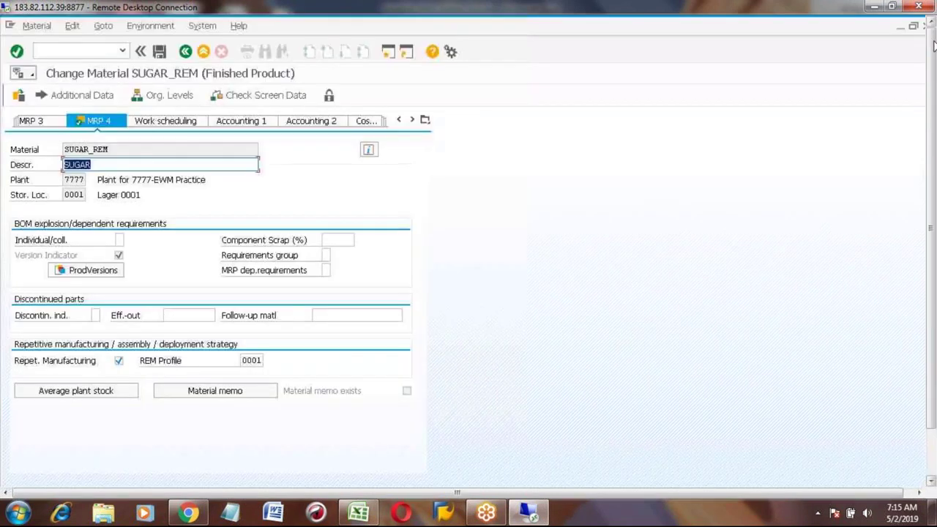
{"action": "left_click", "coordinate": [160, 52]}
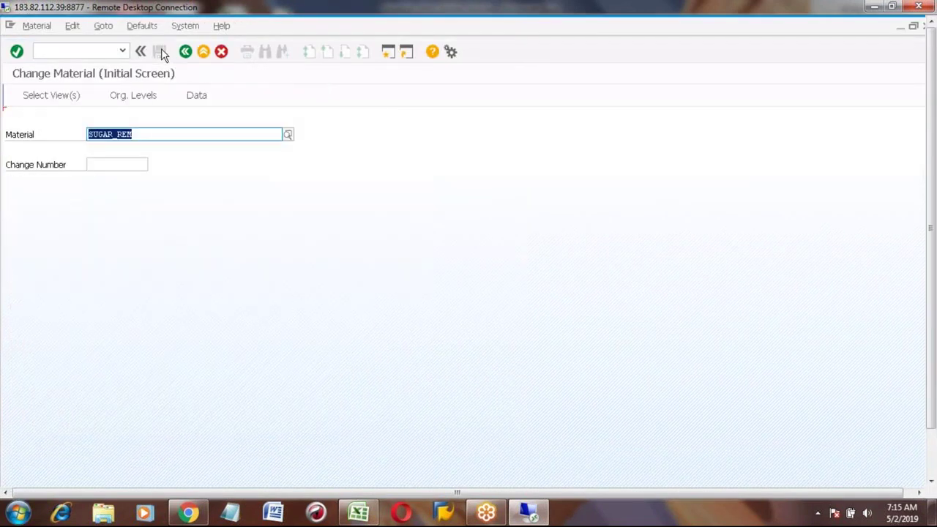
In the test-step workbook, move down column C to C575, the Product Cost Collector (KKF6N) step.
{"action": "left_click", "coordinate": [357, 514]}
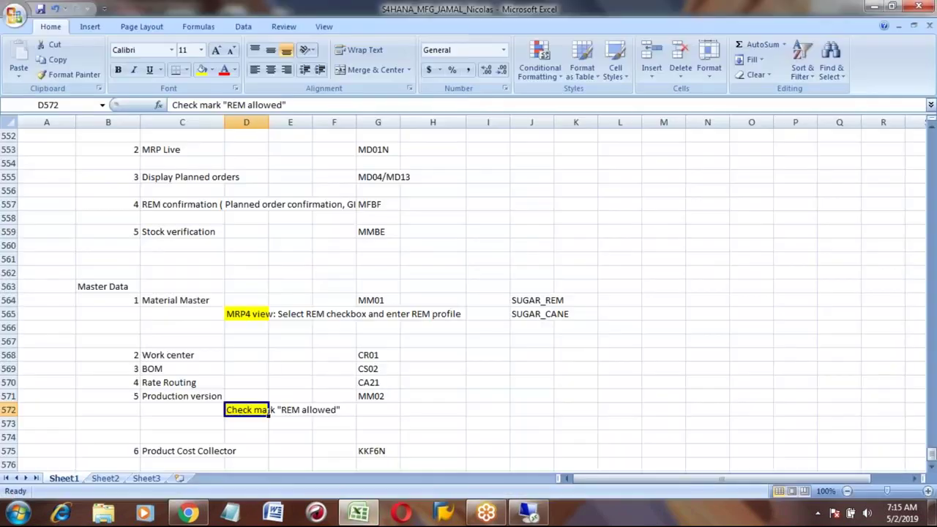
{"action": "left_click", "coordinate": [166, 302]}
{"action": "key", "text": "Down"}
{"action": "key", "text": "Down"}
{"action": "key", "text": "Down"}
{"action": "key", "text": "Down"}
{"action": "key", "text": "Down"}
{"action": "key", "text": "Down"}
{"action": "key", "text": "Down"}
{"action": "key", "text": "Down"}
{"action": "key", "text": "Down"}
{"action": "key", "text": "Down"}
{"action": "key", "text": "Down"}
{"action": "key", "text": "Down"}
{"action": "key", "text": "Down"}
{"action": "key", "text": "Down"}
{"action": "key", "text": "Down"}
{"action": "key", "text": "Down"}
{"action": "key", "text": "Down"}
{"action": "key", "text": "Down"}
{"action": "key", "text": "Down"}
{"action": "key", "text": "Down"}
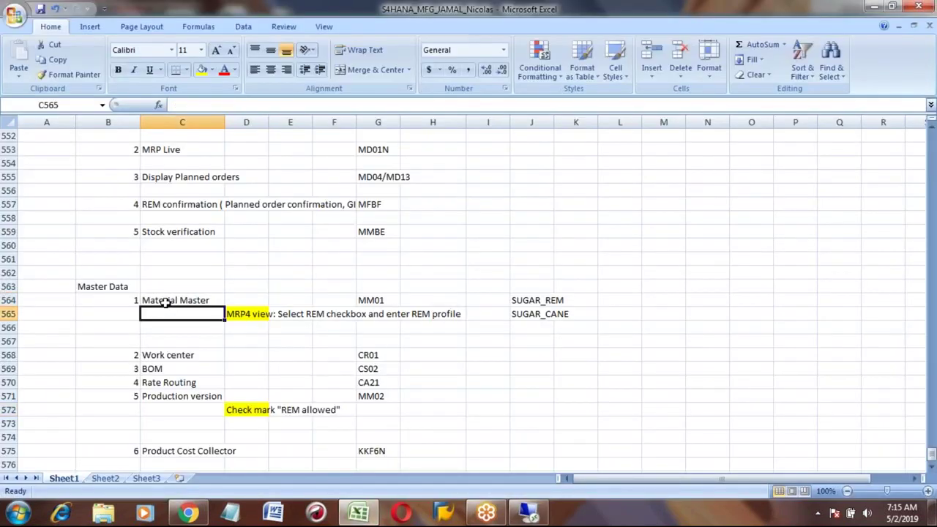
{"action": "key", "text": "Down"}
{"action": "key", "text": "Down"}
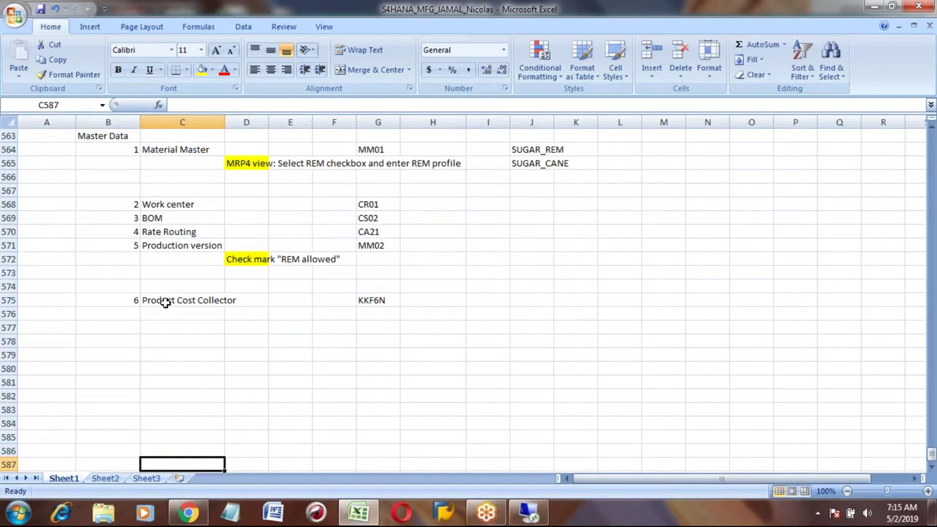
{"action": "left_click", "coordinate": [180, 297]}
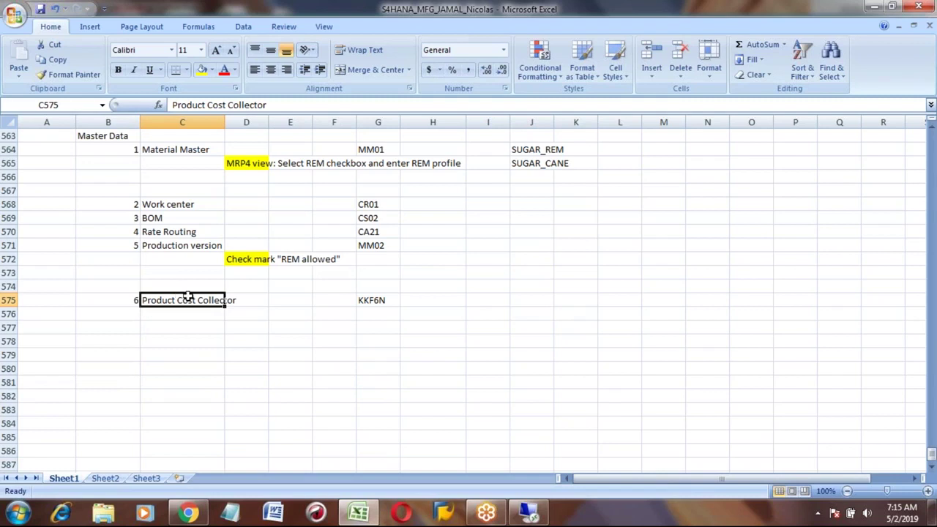
Return to SAP Easy Access and collapse the Rate Routings, Routings and Production Master Data folders.
{"action": "left_click", "coordinate": [533, 516]}
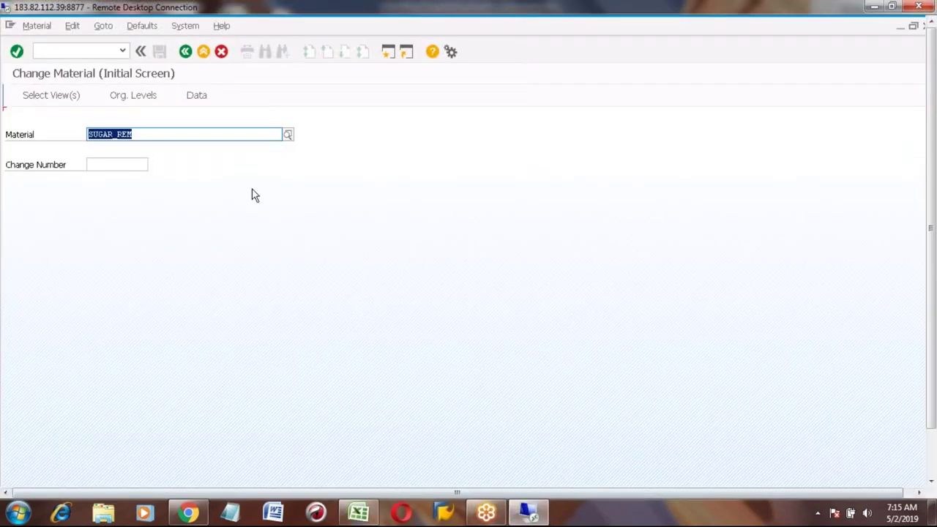
{"action": "left_click", "coordinate": [186, 53]}
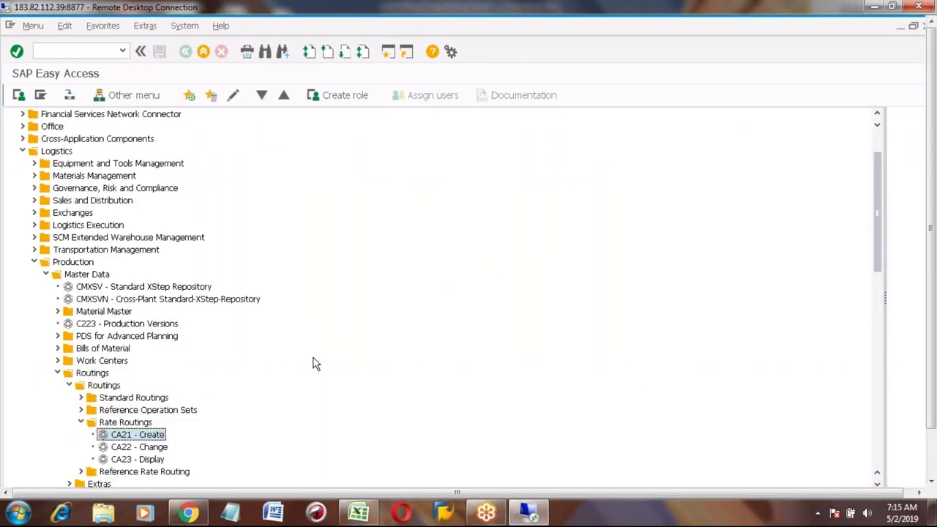
{"action": "left_click", "coordinate": [83, 424]}
{"action": "left_click", "coordinate": [82, 423]}
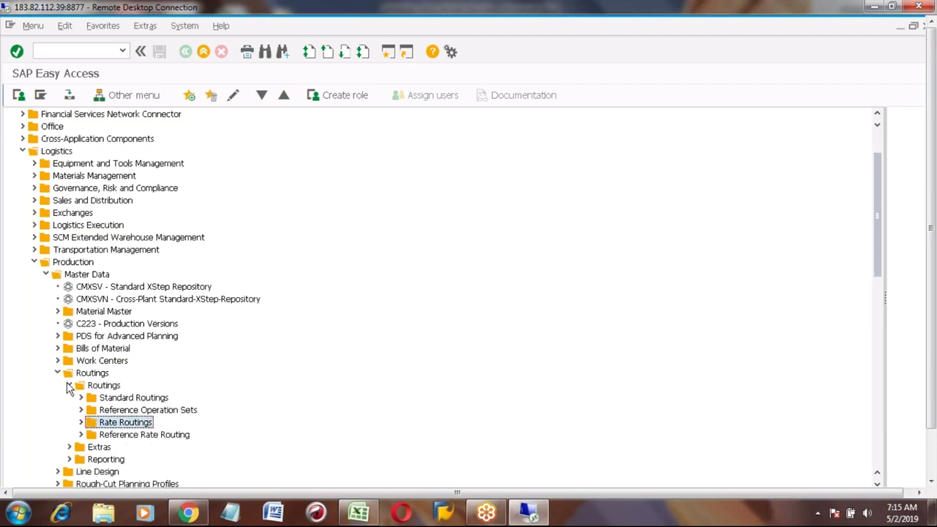
{"action": "left_click", "coordinate": [70, 386]}
{"action": "left_click", "coordinate": [59, 374]}
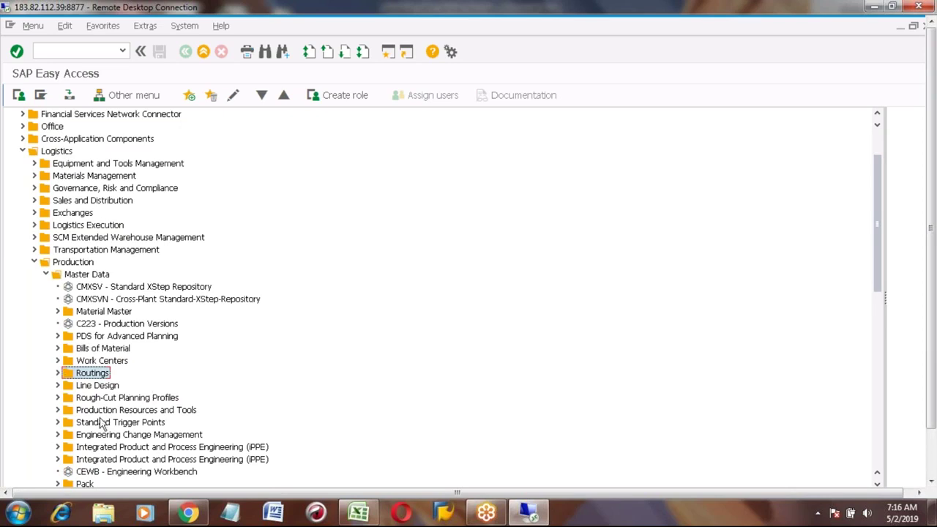
{"action": "key", "text": "Down"}
{"action": "key", "text": "Down"}
{"action": "key", "text": "Down"}
{"action": "key", "text": "Down"}
{"action": "key", "text": "Down"}
{"action": "key", "text": "Down"}
{"action": "key", "text": "Down"}
{"action": "key", "text": "Down"}
{"action": "key", "text": "Down"}
{"action": "key", "text": "Down"}
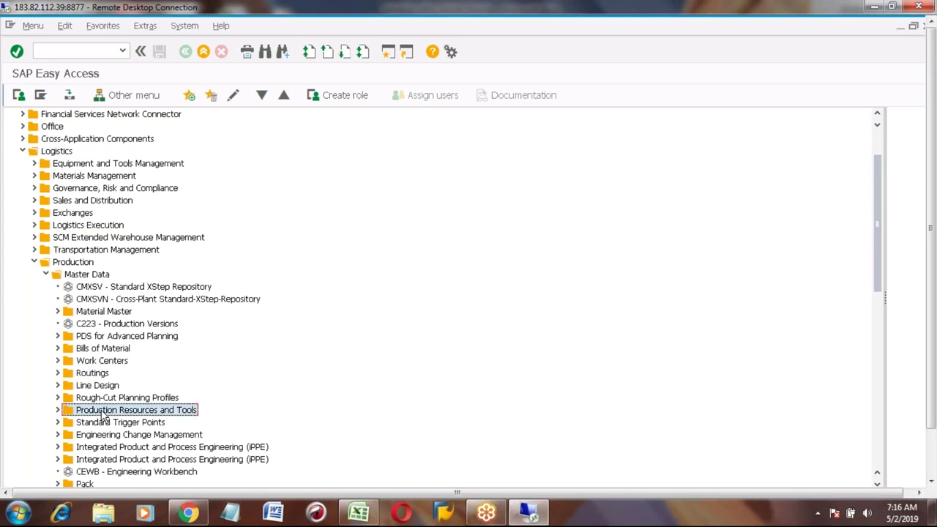
{"action": "key", "text": "Down"}
{"action": "key", "text": "Down"}
{"action": "key", "text": "Down"}
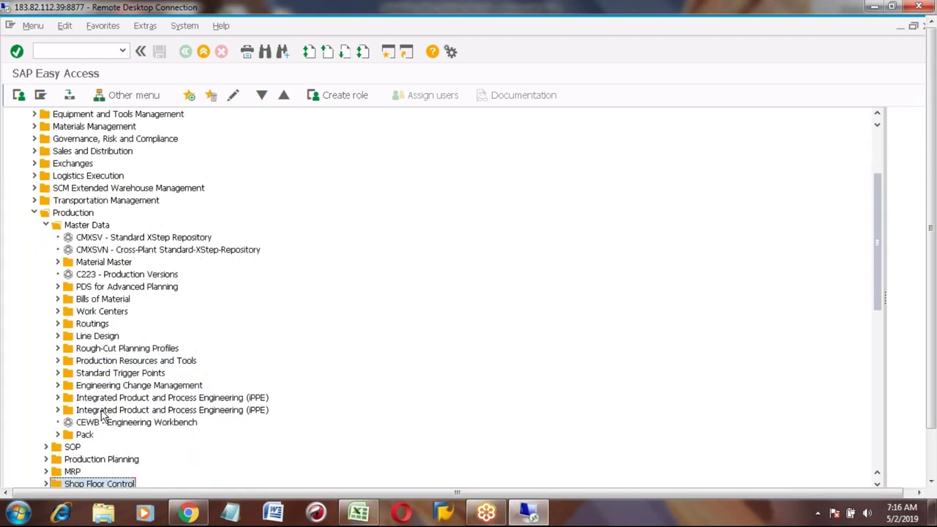
{"action": "left_click", "coordinate": [45, 225]}
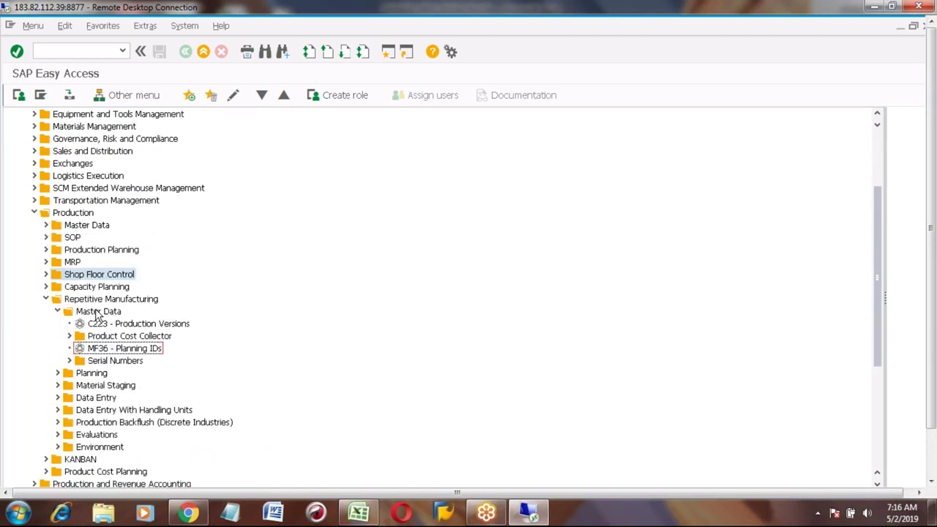
Expand Repetitive Manufacturing > Master Data > Product Cost Collector and select KKF6N.
{"action": "left_click", "coordinate": [98, 311]}
{"action": "left_click", "coordinate": [100, 300]}
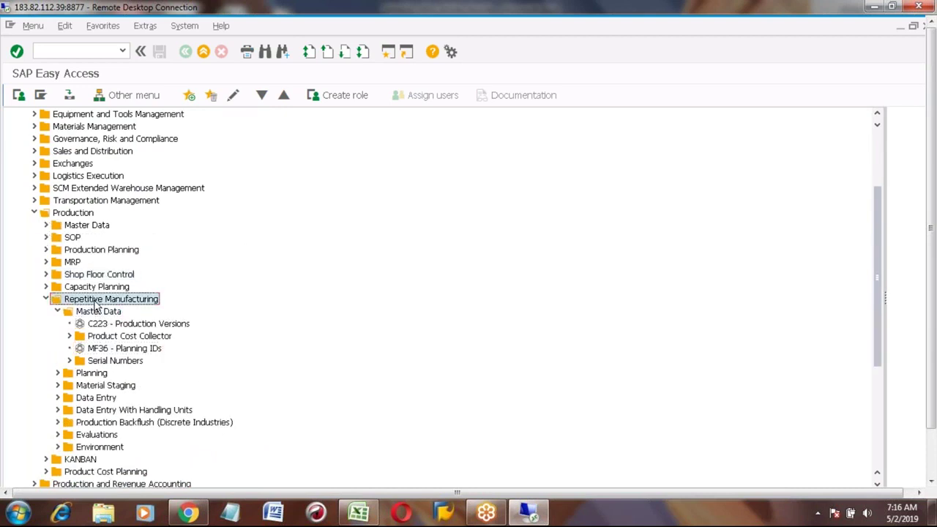
{"action": "left_click", "coordinate": [108, 337]}
{"action": "left_click", "coordinate": [83, 299]}
{"action": "left_click", "coordinate": [96, 313]}
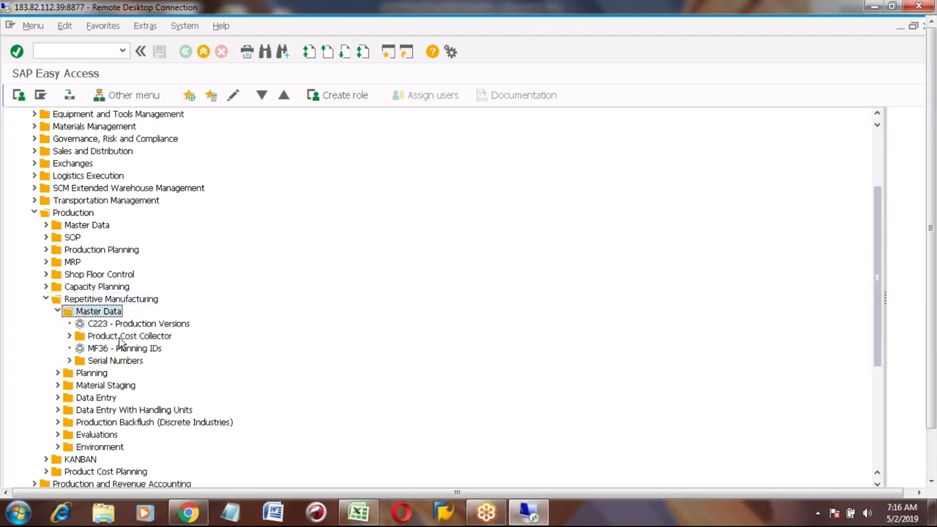
{"action": "left_click", "coordinate": [121, 338]}
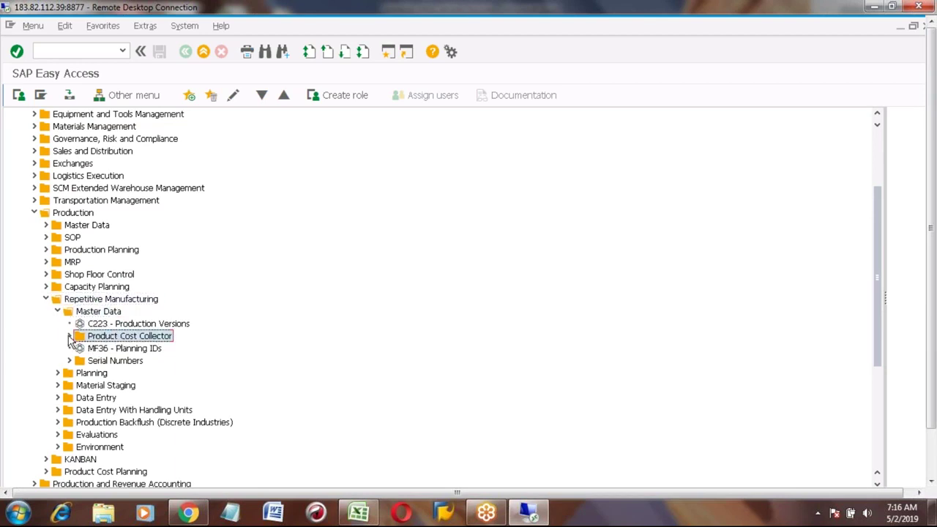
{"action": "left_click", "coordinate": [70, 337]}
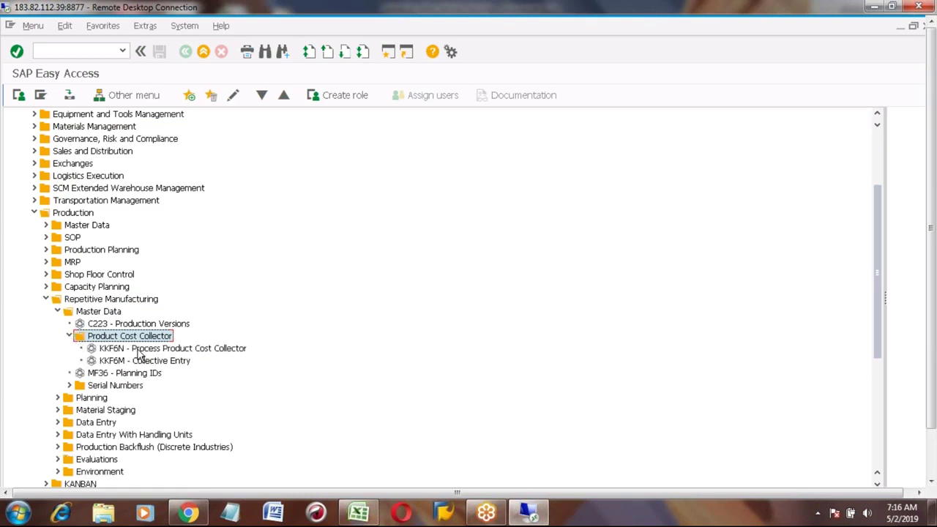
{"action": "left_click", "coordinate": [139, 351]}
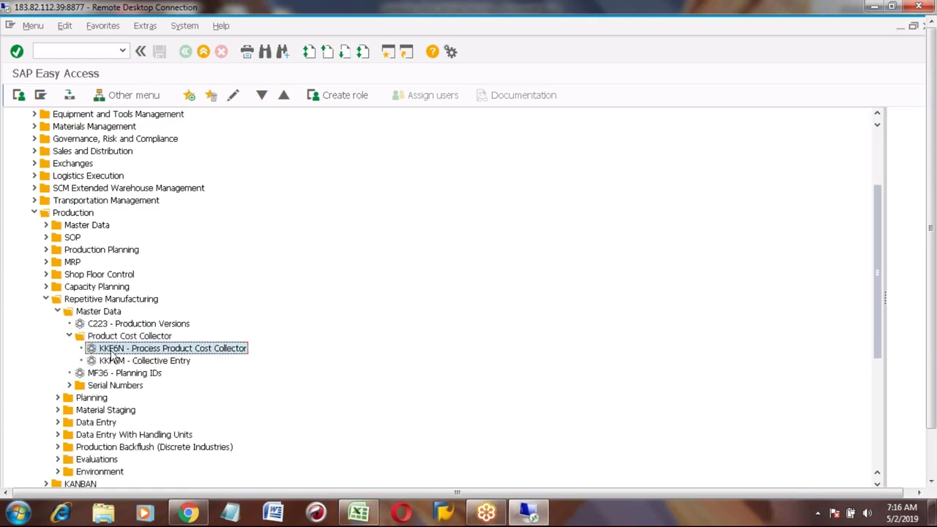
Open KKF6N for material SUGAR_REM in plant 7777 and start creating a new product cost collector.
{"action": "double_click", "coordinate": [170, 350]}
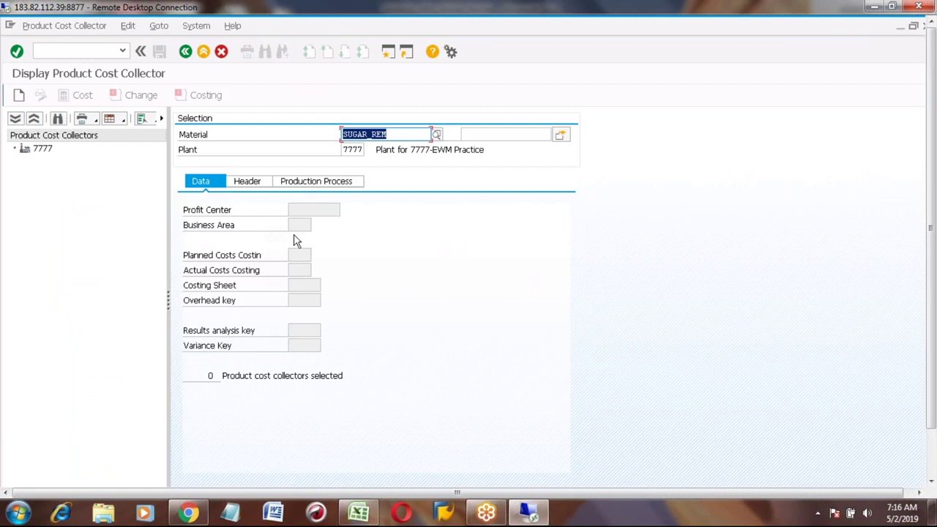
{"action": "left_click", "coordinate": [403, 134]}
{"action": "left_click", "coordinate": [355, 149]}
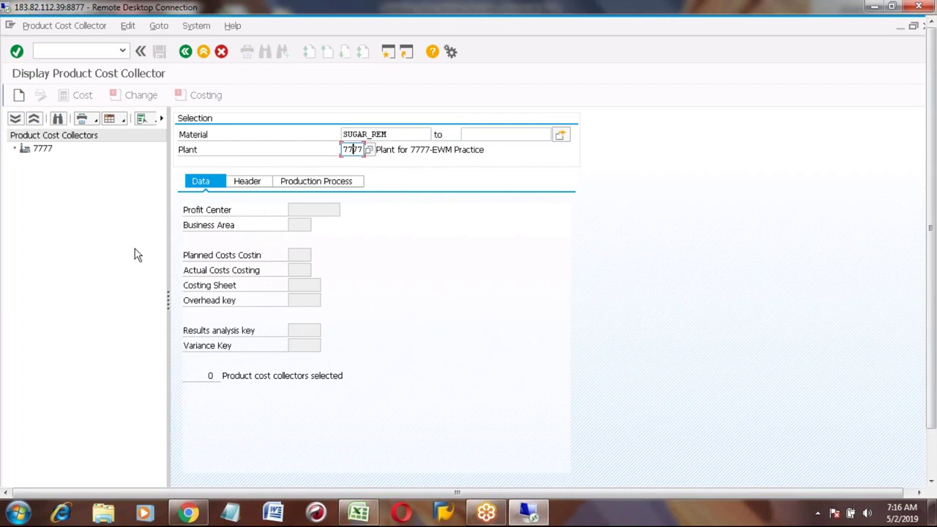
{"action": "left_click", "coordinate": [19, 97]}
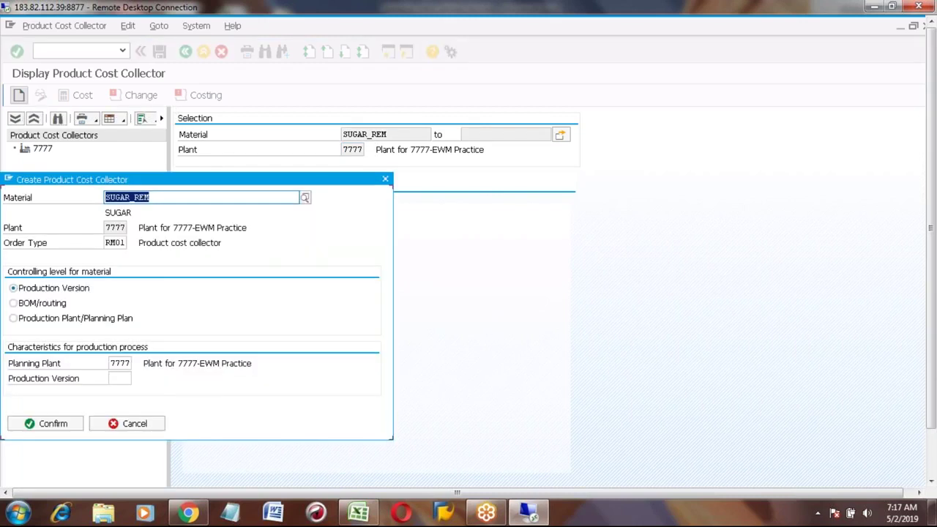
Restart the cost collector creation and review material SUGAR_REM, plant 7777 and order type RM01.
{"action": "left_click", "coordinate": [127, 426]}
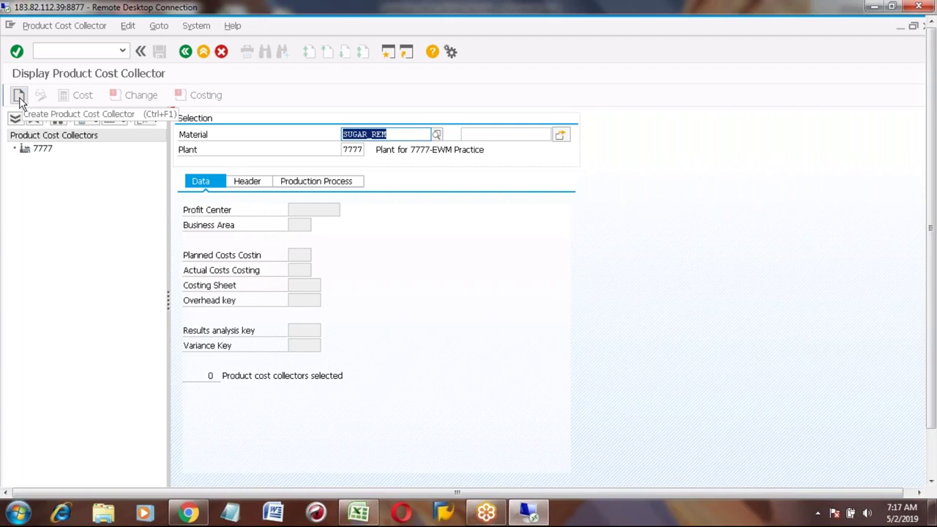
{"action": "left_click", "coordinate": [19, 96]}
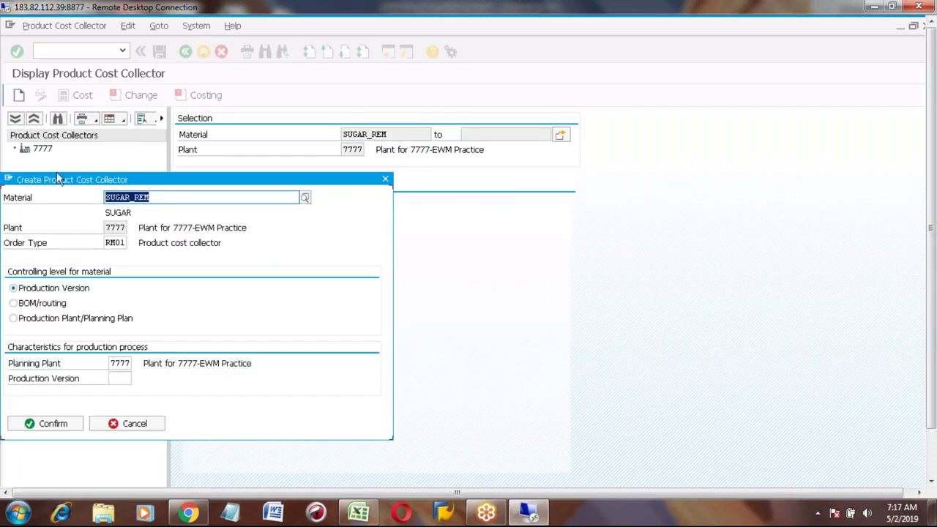
{"action": "left_click_drag", "start_coordinate": [86, 183], "coordinate": [170, 187]}
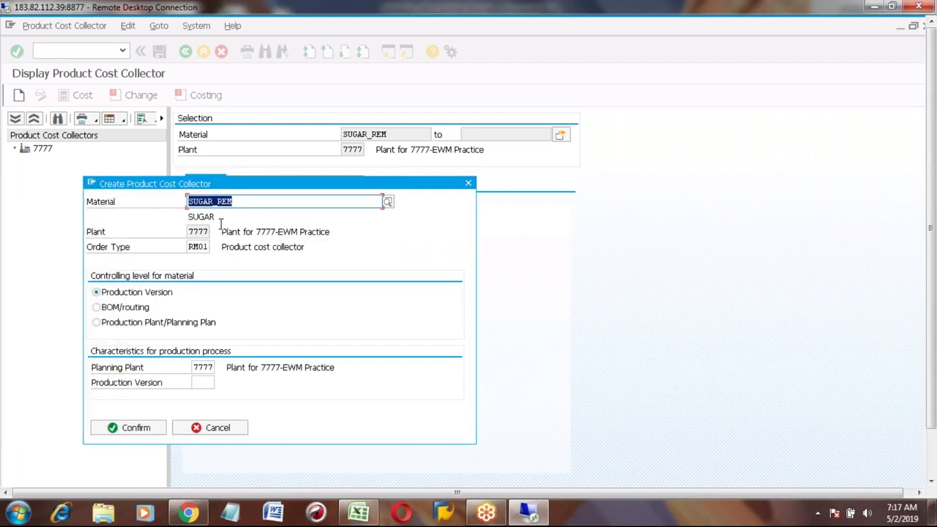
{"action": "left_click", "coordinate": [203, 202]}
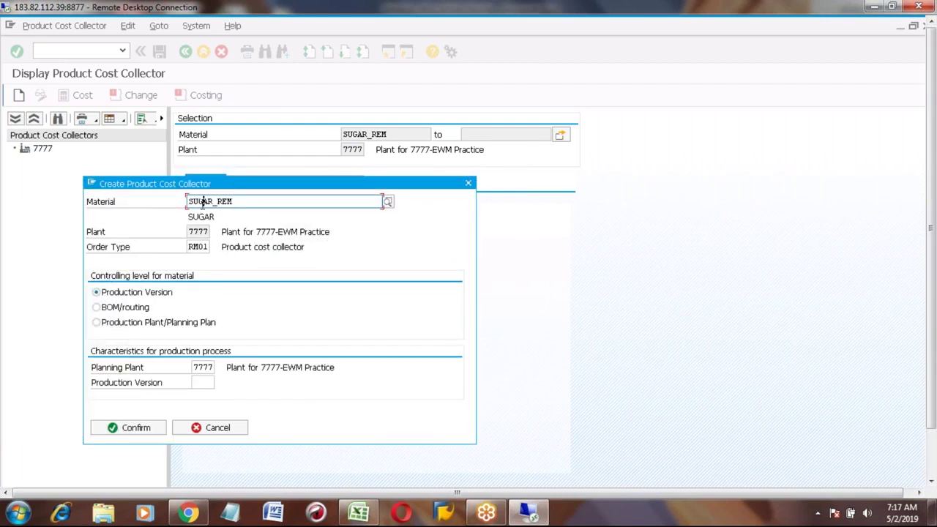
{"action": "left_click", "coordinate": [200, 233]}
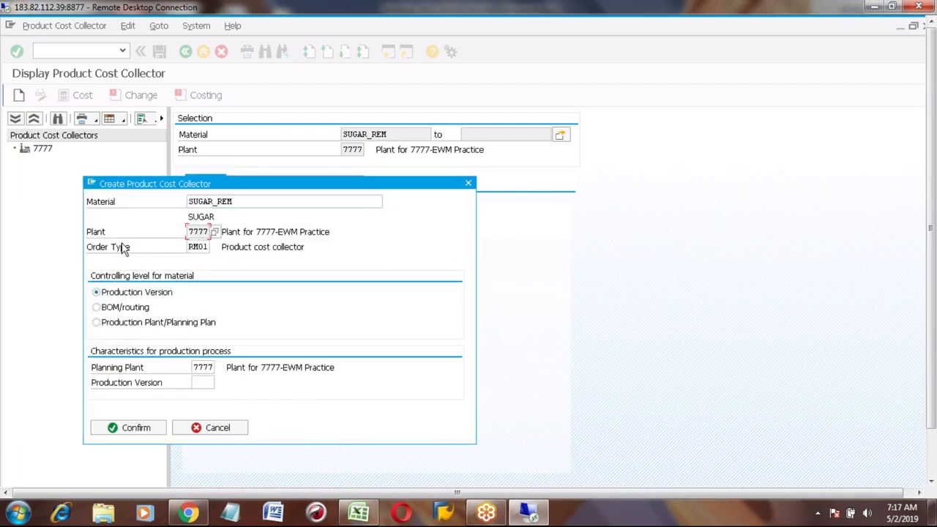
{"action": "left_click", "coordinate": [193, 249]}
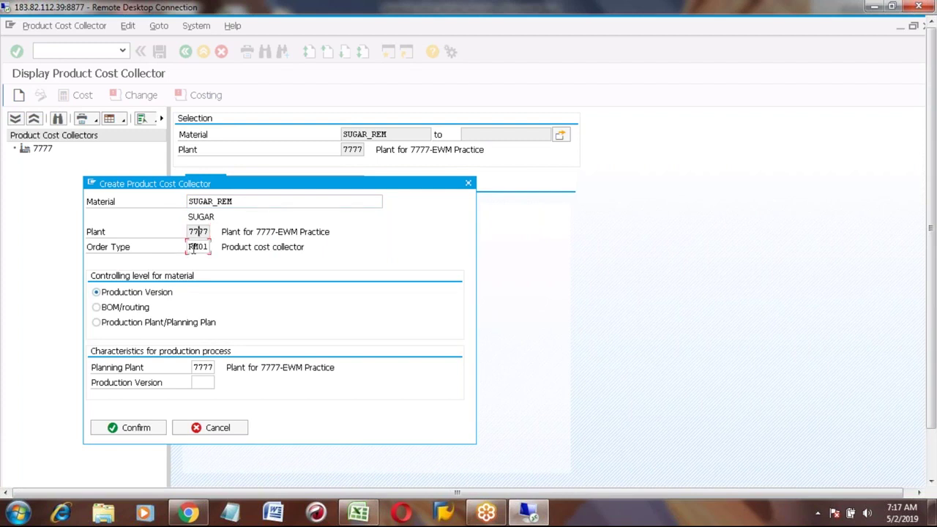
{"action": "left_click", "coordinate": [239, 246]}
Keep production version as the controlling level and open the production version search.
{"action": "left_click", "coordinate": [97, 292]}
{"action": "left_click", "coordinate": [119, 295]}
{"action": "left_click", "coordinate": [200, 383]}
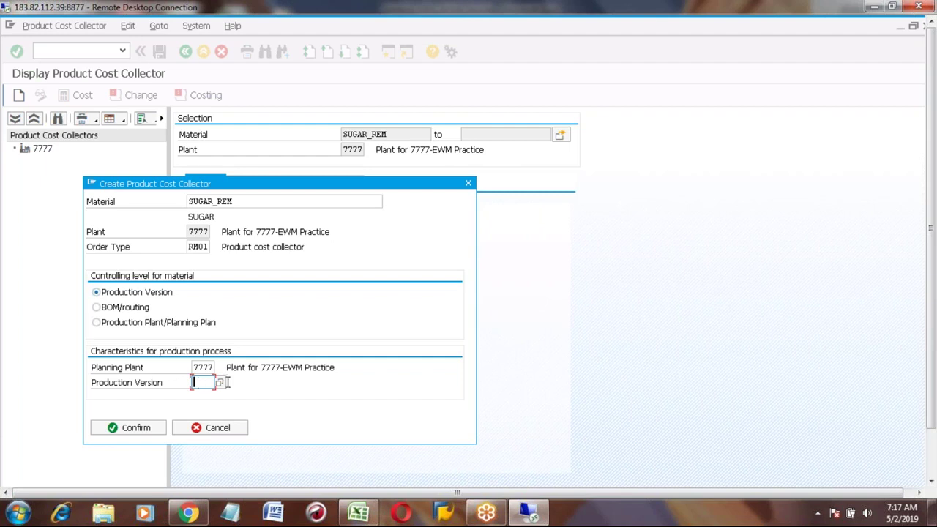
{"action": "left_click", "coordinate": [219, 383]}
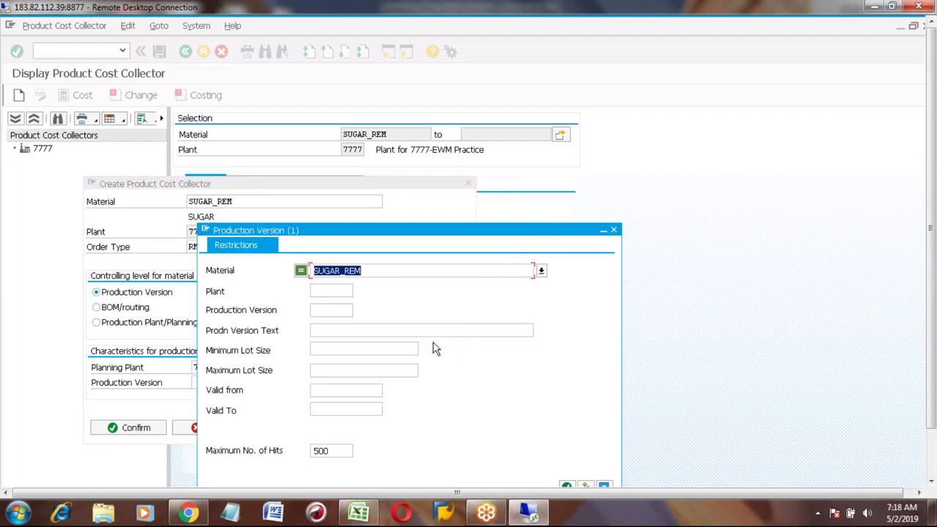
Pick PV01 from the SUGAR_REM version search and confirm the collector, which fails on missing profit center.
{"action": "left_click", "coordinate": [568, 485]}
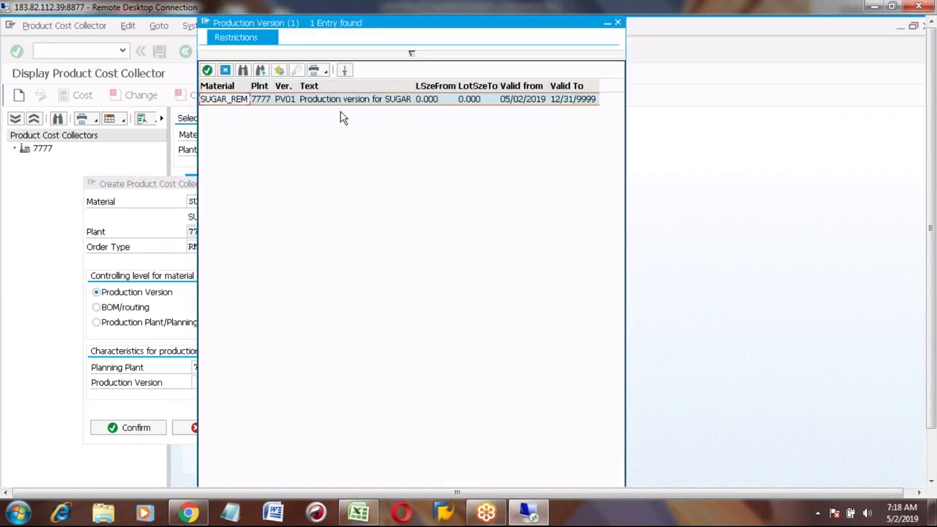
{"action": "left_click", "coordinate": [283, 101]}
{"action": "double_click", "coordinate": [284, 102]}
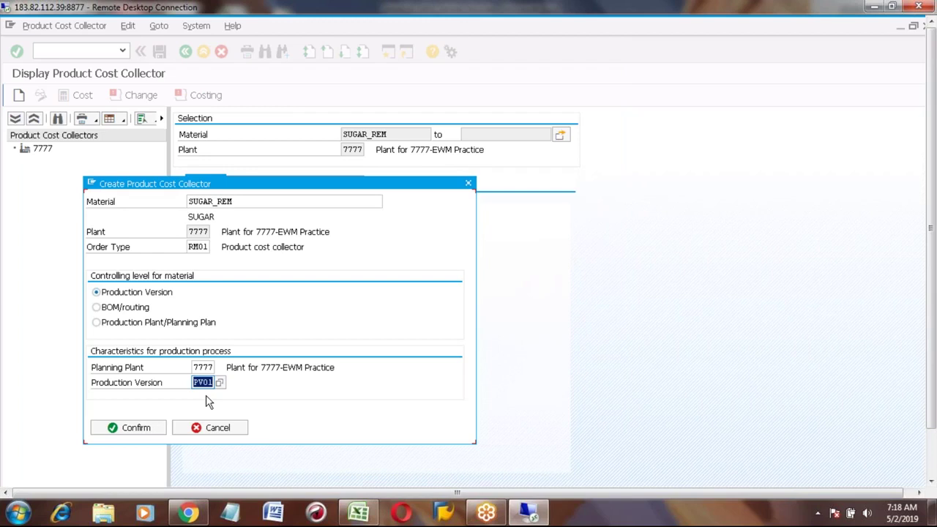
{"action": "left_click", "coordinate": [145, 430]}
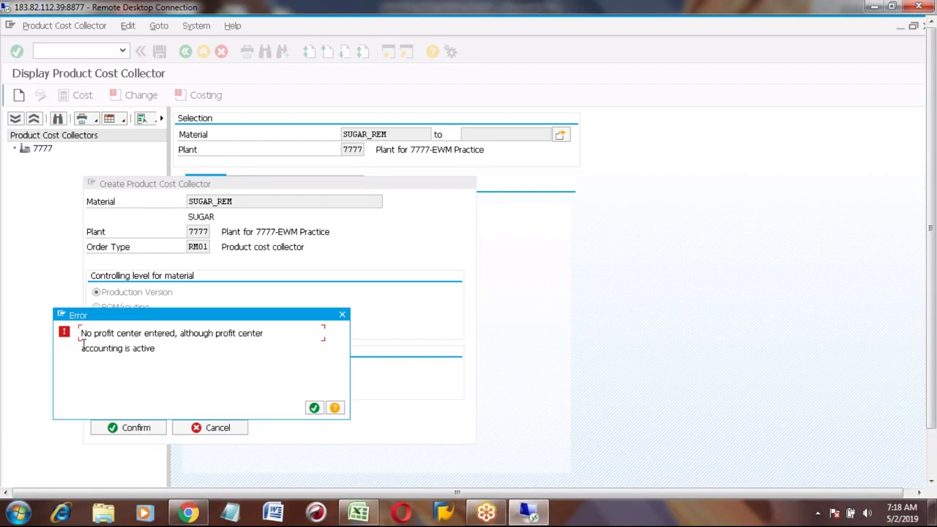
Acknowledge the missing profit center error, cancel the new cost collector and exit KKF6N.
{"action": "left_click", "coordinate": [313, 408]}
{"action": "left_click", "coordinate": [205, 431]}
{"action": "left_click", "coordinate": [204, 52]}
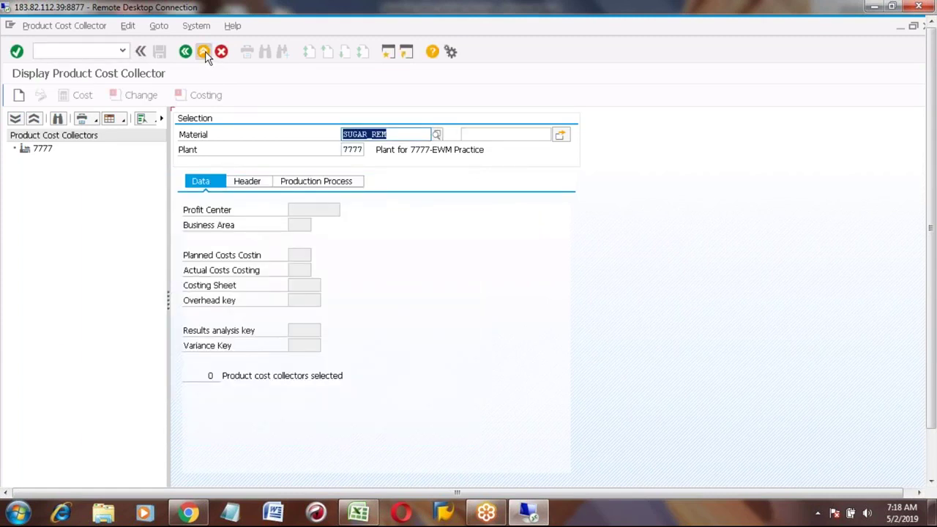
Open Change Material (MM02) for SUGAR_REM.
{"action": "left_click", "coordinate": [95, 50]}
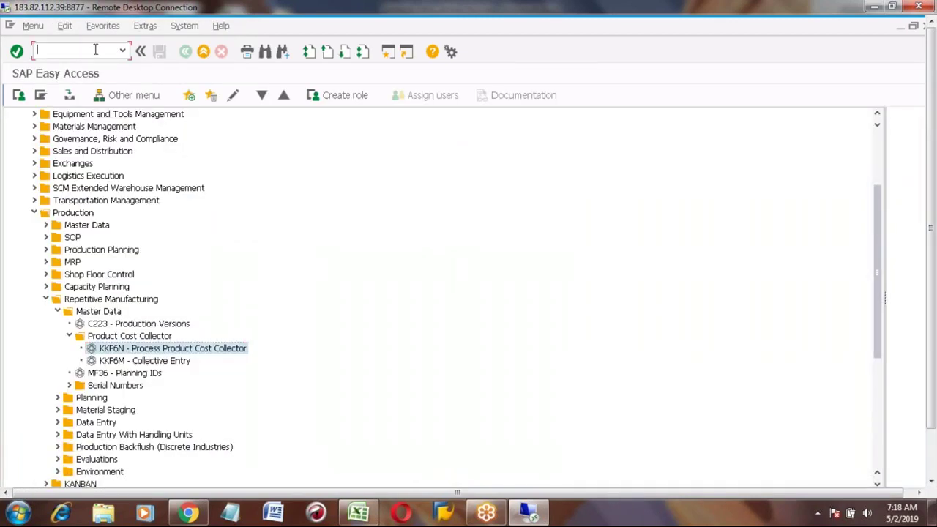
{"action": "type", "text": "mm02"}
{"action": "key", "text": "Return"}
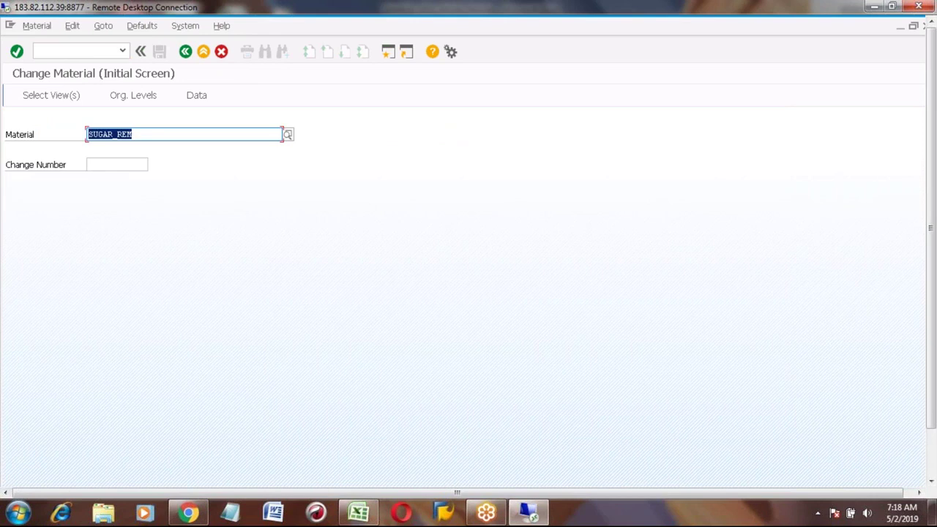
{"action": "key", "text": "Return"}
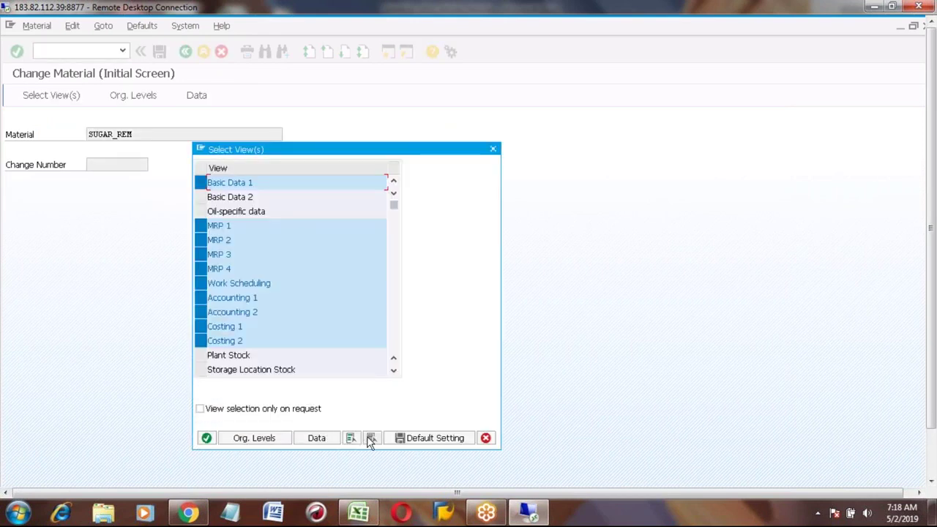
Select only the Accounting 1 and Costing 1 views for plant 7777 and go to the Costing 1 Profit Center field.
{"action": "left_click", "coordinate": [371, 438]}
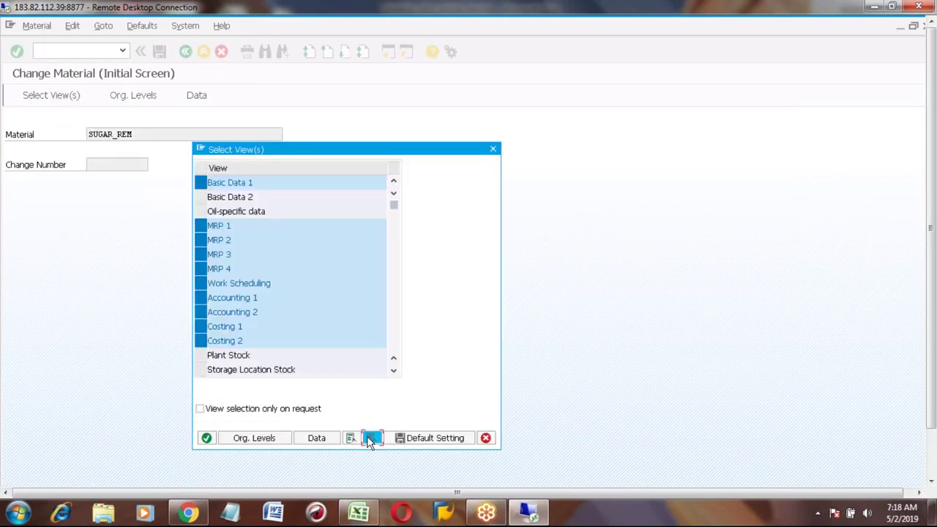
{"action": "left_click", "coordinate": [201, 299]}
{"action": "left_click", "coordinate": [202, 328]}
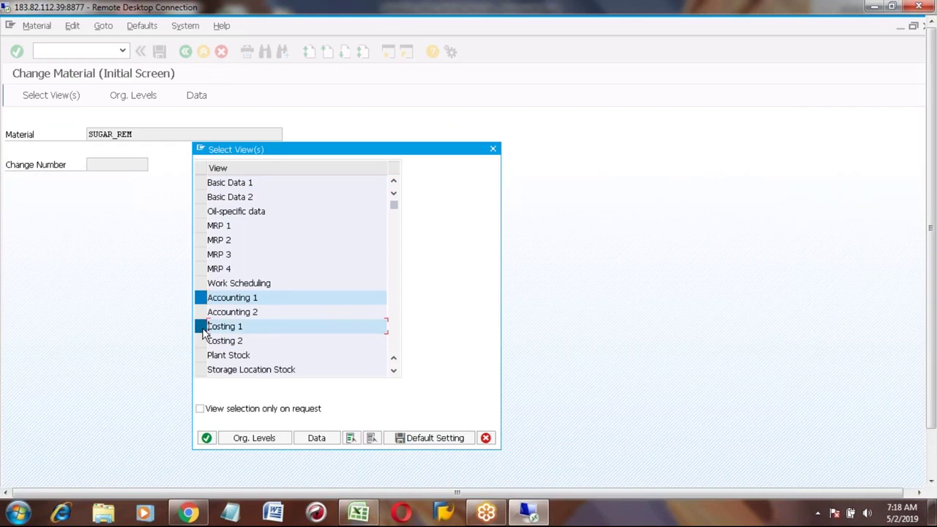
{"action": "key", "text": "Return"}
{"action": "key", "text": "Return"}
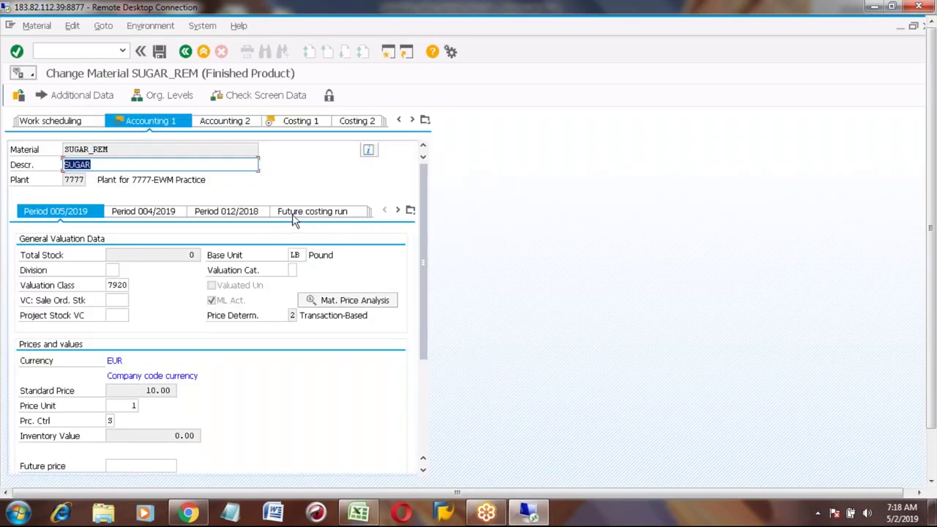
{"action": "left_click", "coordinate": [295, 122]}
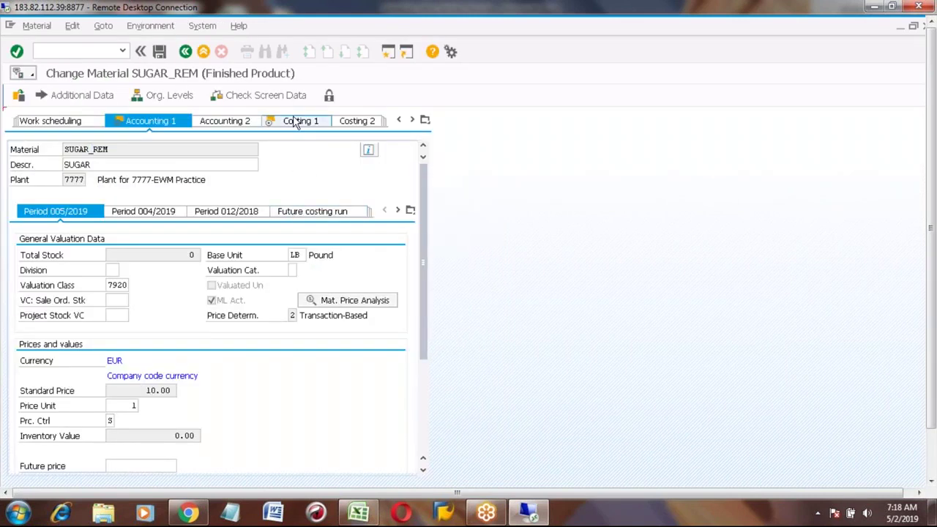
{"action": "left_click", "coordinate": [333, 331]}
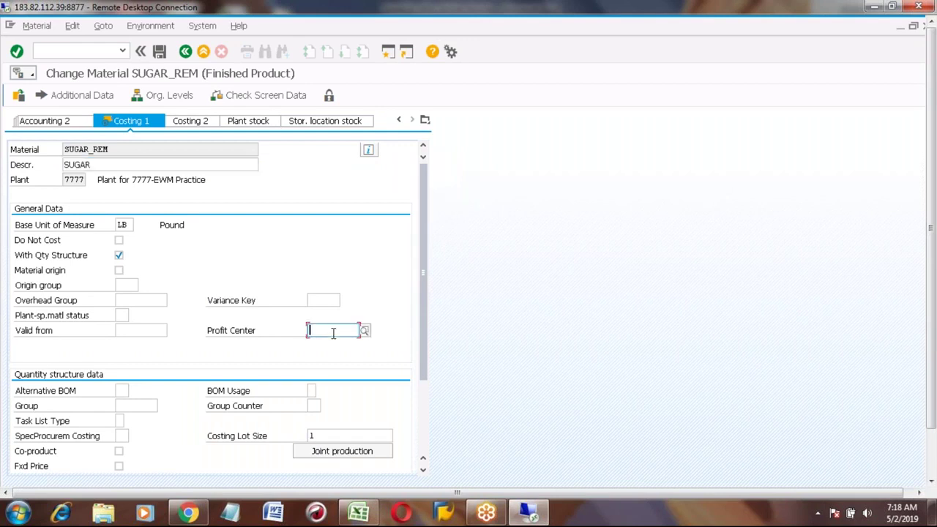
{"action": "left_click", "coordinate": [359, 513]}
Write the note 'Enter Profitceter in Costing1 view' in cell D566.
{"action": "left_click", "coordinate": [252, 179]}
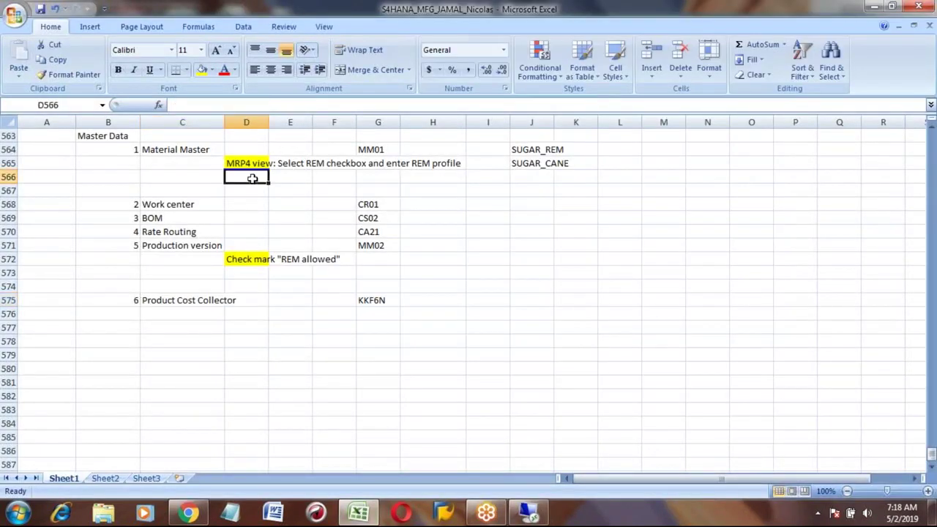
{"action": "type", "text": "Enter Pro"}
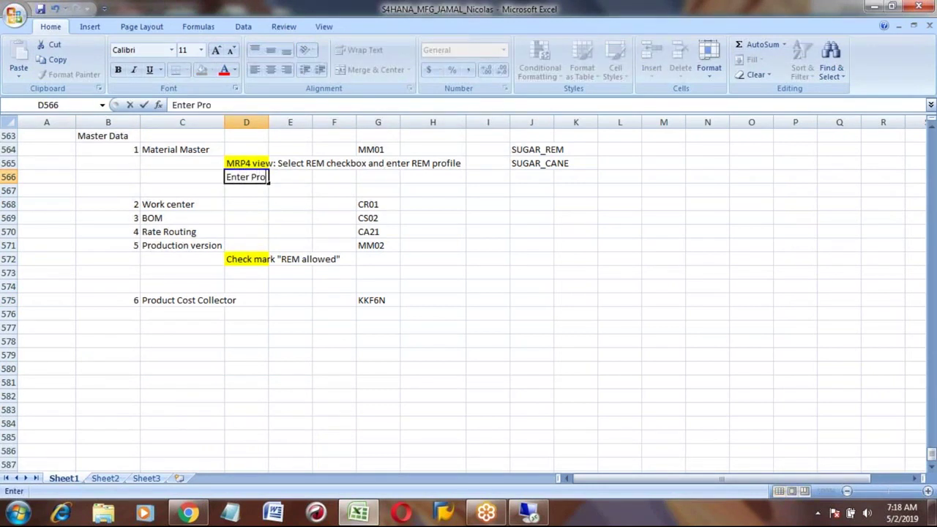
{"action": "type", "text": "fitceter"}
{"action": "key", "text": "Return"}
{"action": "left_click", "coordinate": [268, 177]}
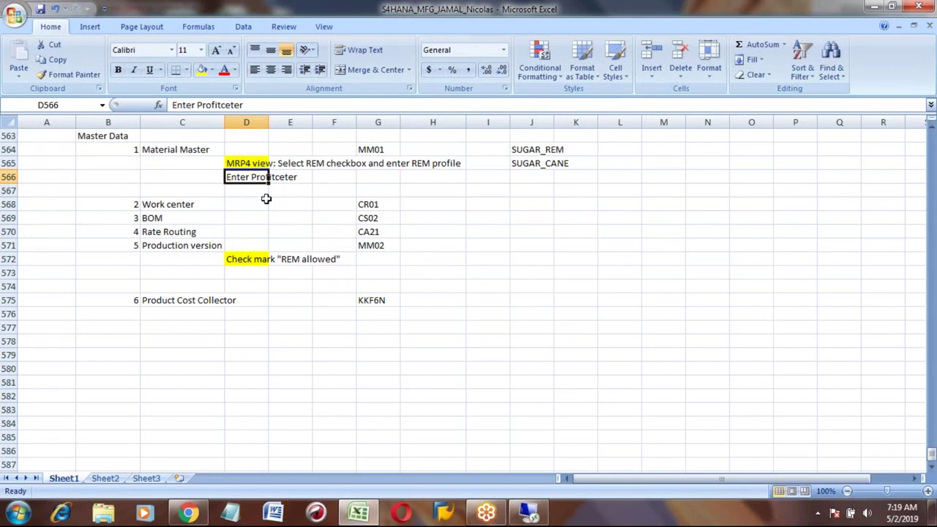
{"action": "key", "text": "alt"}
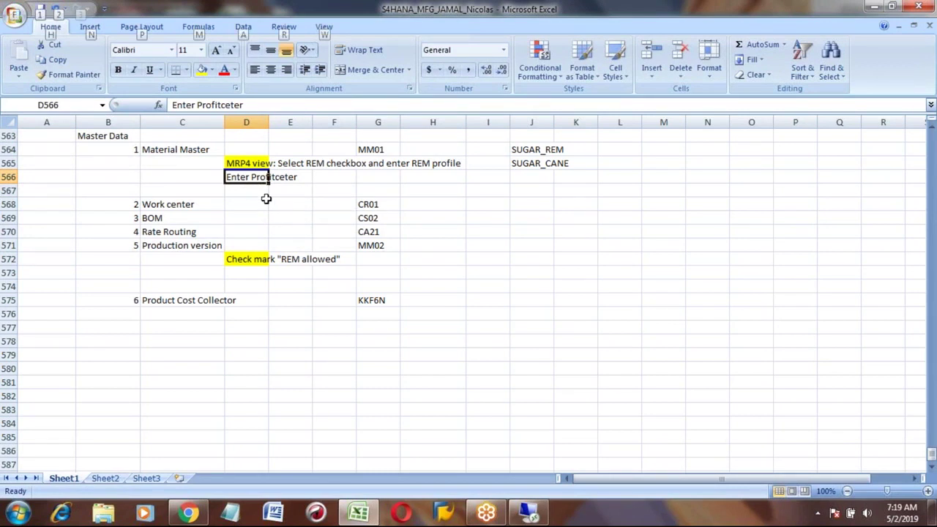
{"action": "left_click", "coordinate": [267, 108]}
{"action": "type", "text": "in "}
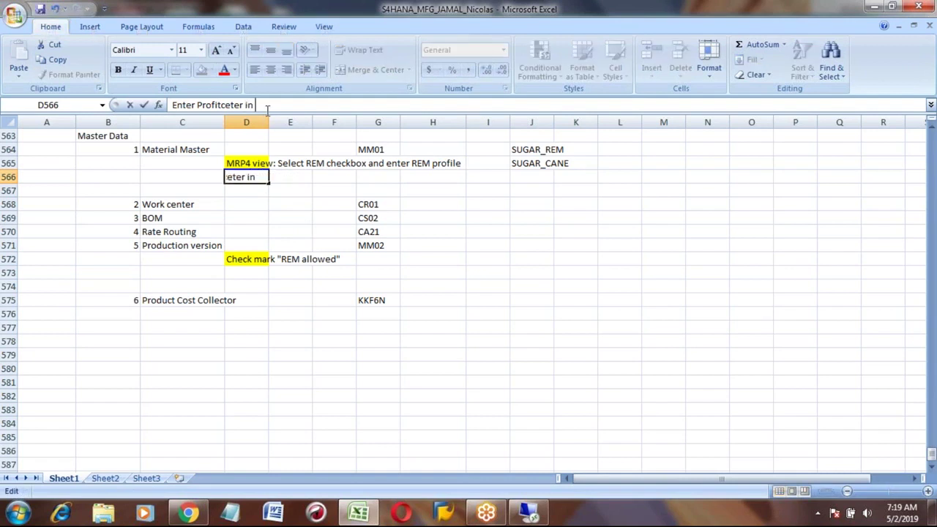
{"action": "type", "text": "Costing1 view"}
{"action": "key", "text": "Return"}
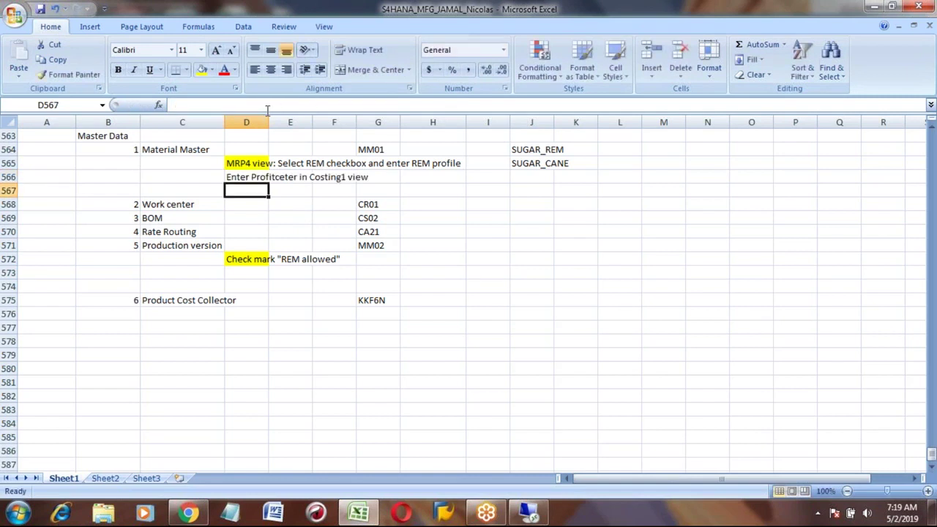
Look up profit centers via the Profit center search, pick PCKV for SUGAR_REM, and save the material.
{"action": "key", "text": "alt+Tab"}
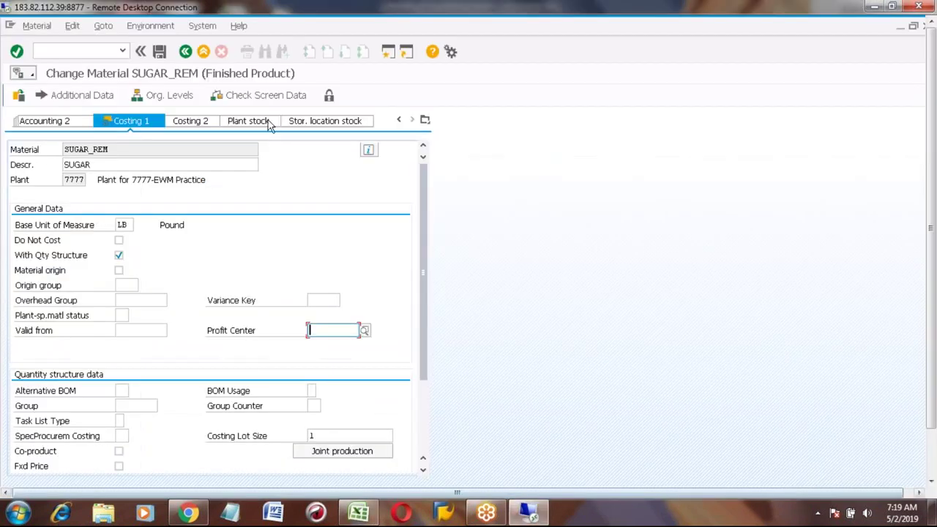
{"action": "left_click", "coordinate": [365, 330]}
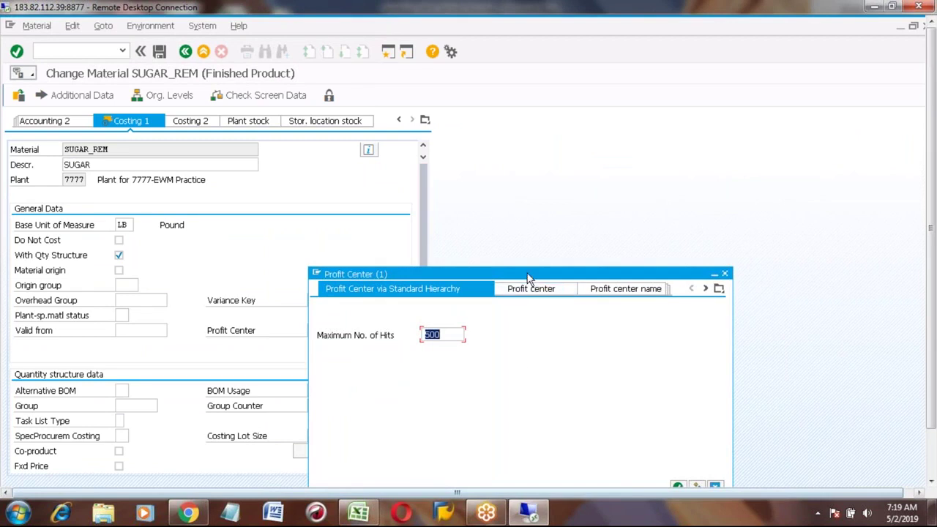
{"action": "left_click_drag", "start_coordinate": [529, 279], "coordinate": [500, 142]}
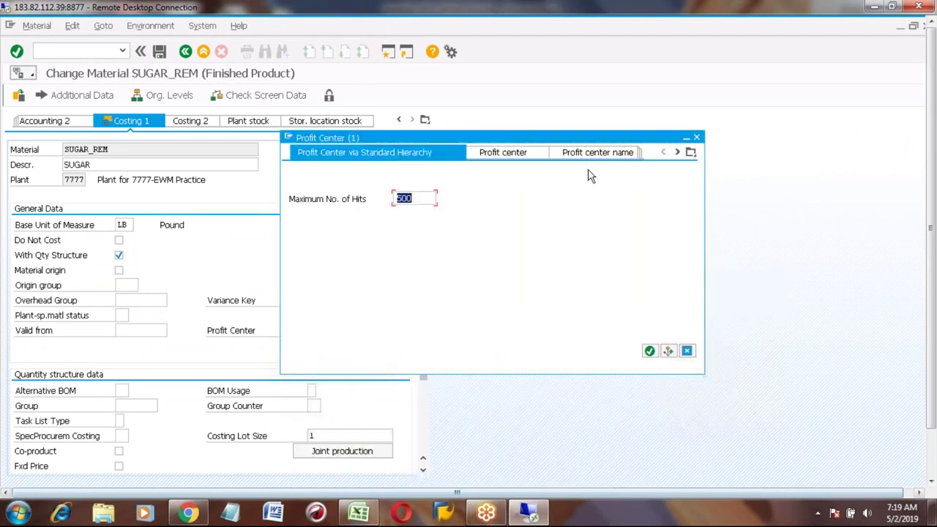
{"action": "left_click", "coordinate": [691, 153]}
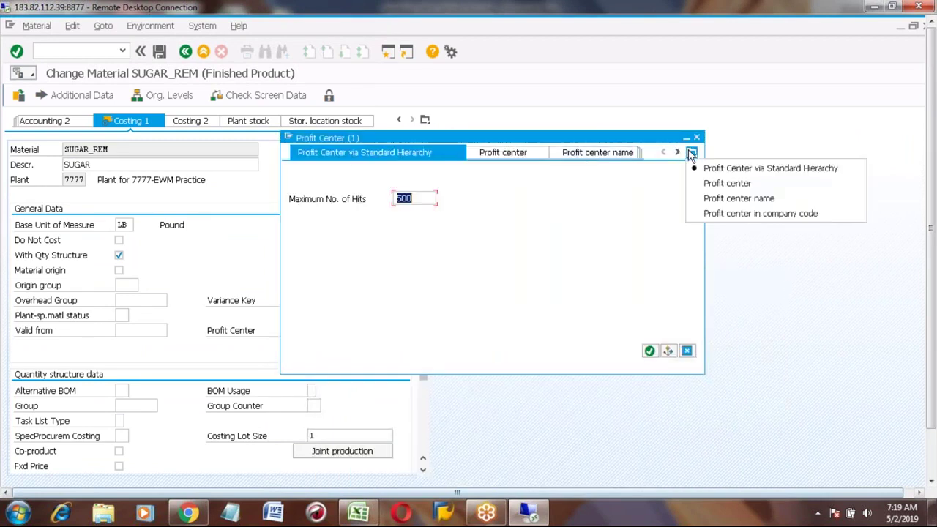
{"action": "left_click", "coordinate": [718, 184]}
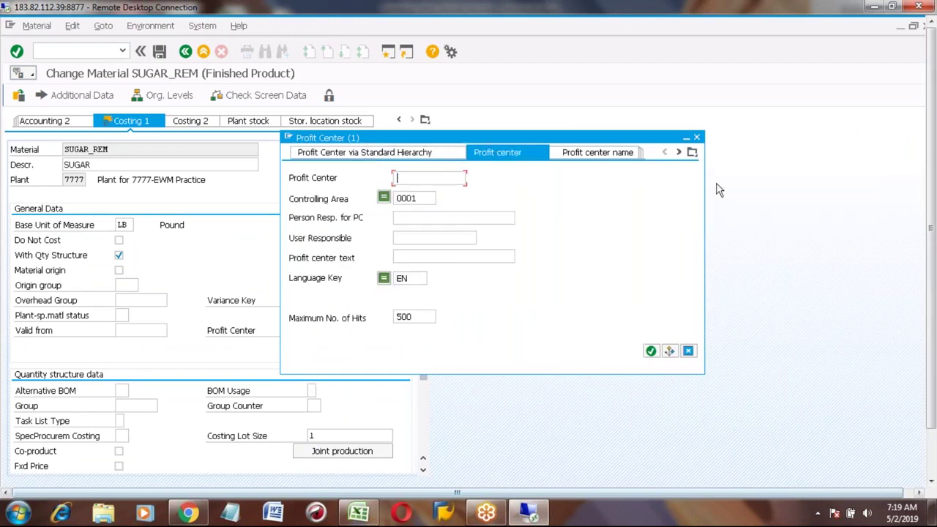
{"action": "left_click", "coordinate": [651, 351]}
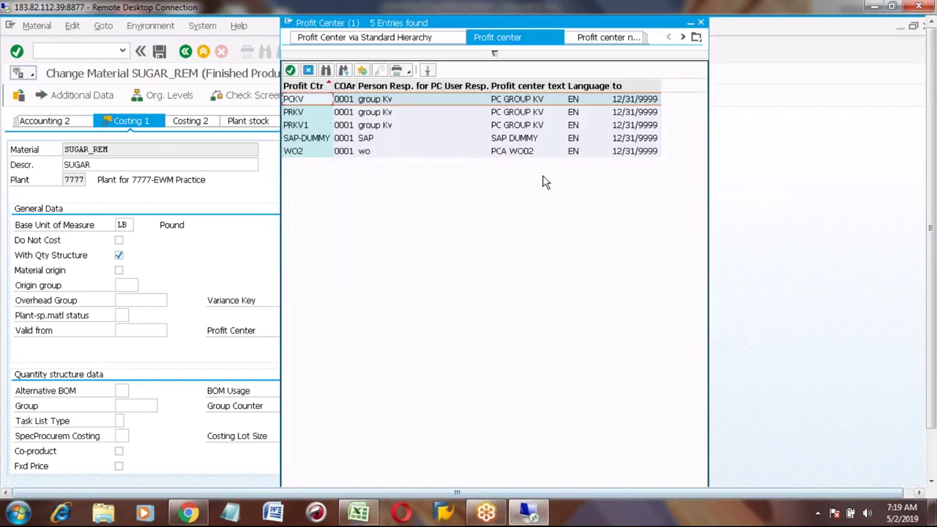
{"action": "double_click", "coordinate": [312, 99]}
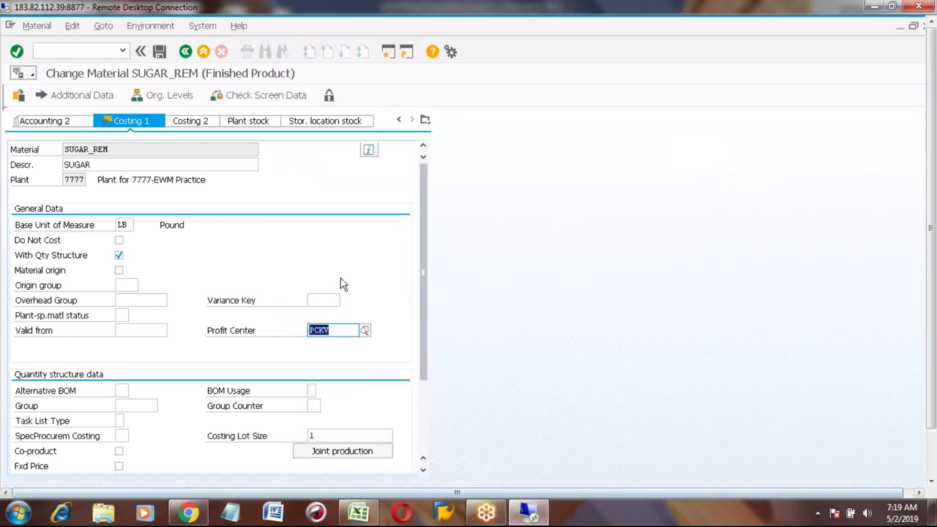
{"action": "left_click", "coordinate": [159, 51]}
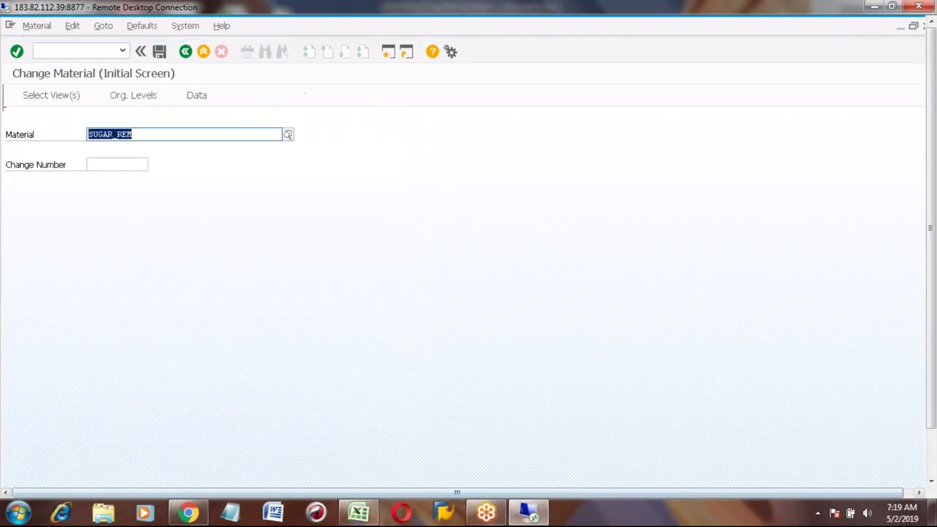
Create a KKF6N product cost collector for SUGAR_REM, plant 7777, with production version PV01.
{"action": "left_click", "coordinate": [185, 53]}
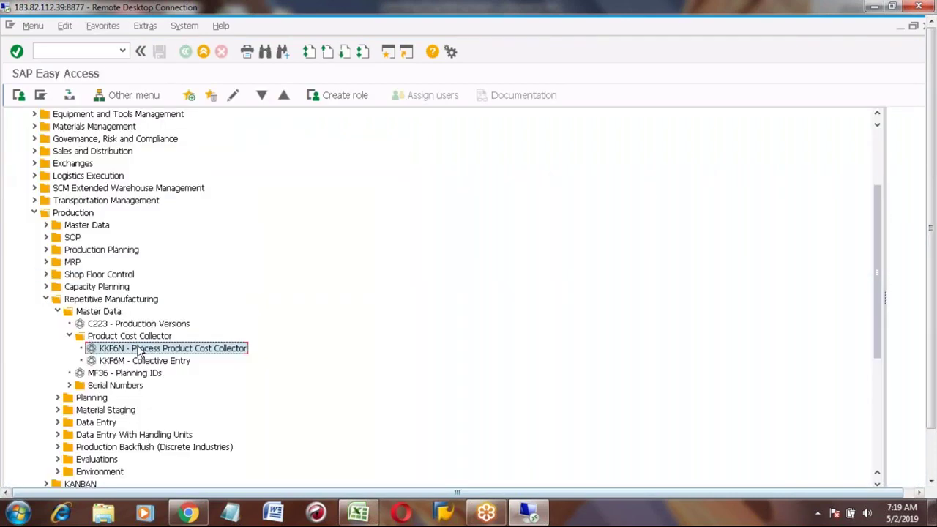
{"action": "double_click", "coordinate": [145, 350]}
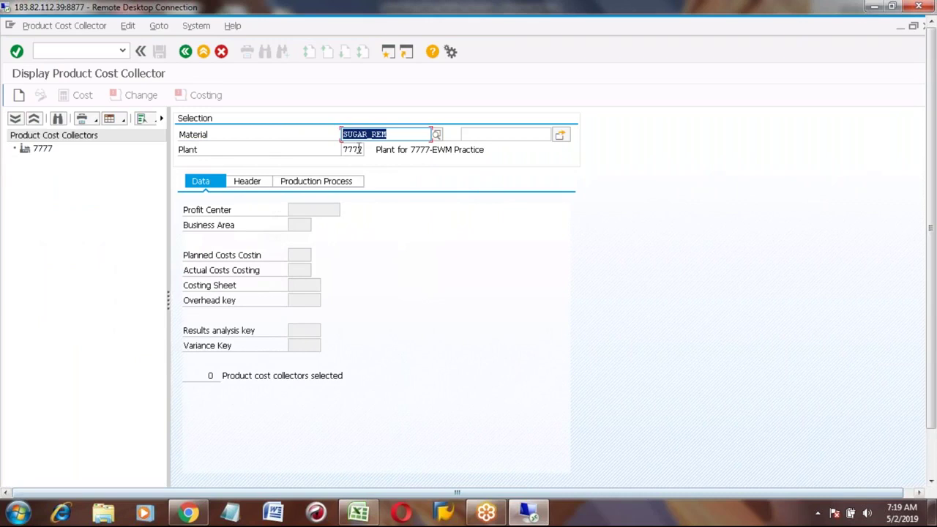
{"action": "left_click", "coordinate": [19, 95]}
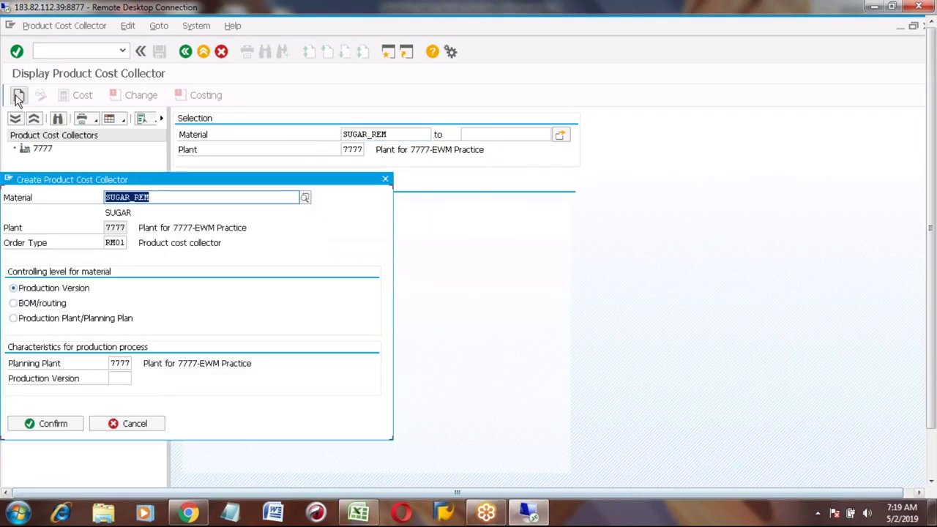
{"action": "left_click", "coordinate": [120, 380]}
{"action": "left_click", "coordinate": [123, 391]}
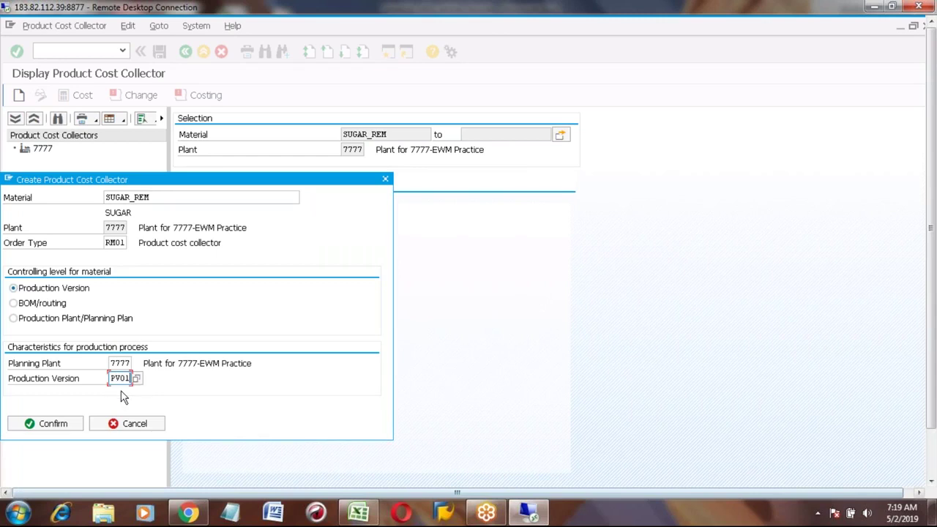
{"action": "left_click", "coordinate": [52, 425]}
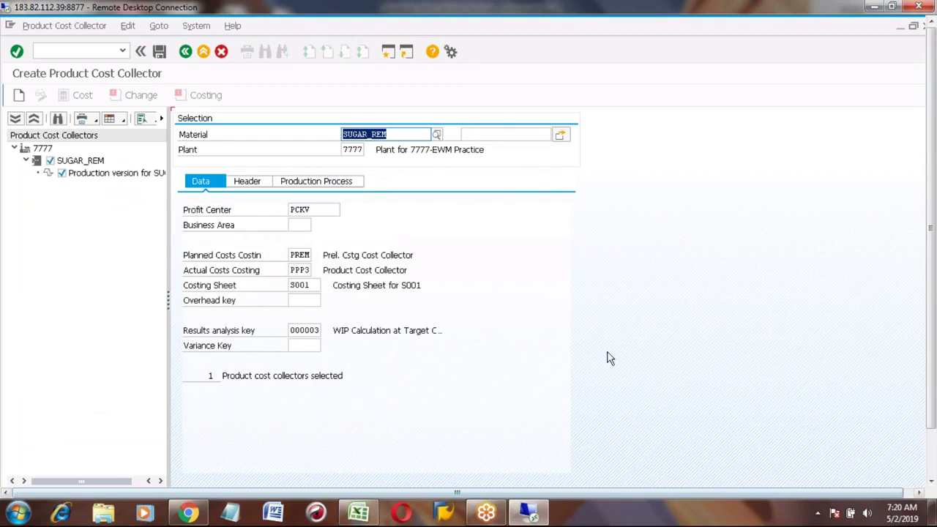
{"action": "left_click", "coordinate": [933, 459]}
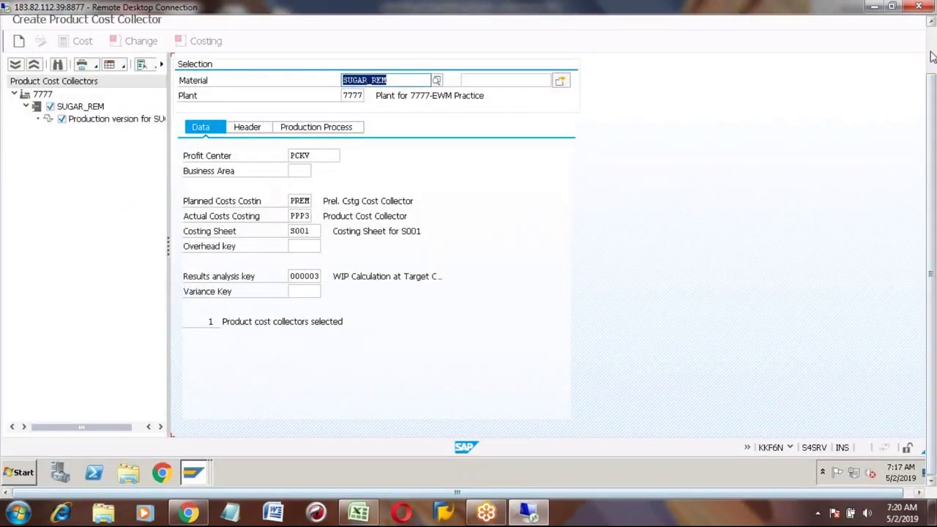
{"action": "left_click", "coordinate": [934, 57]}
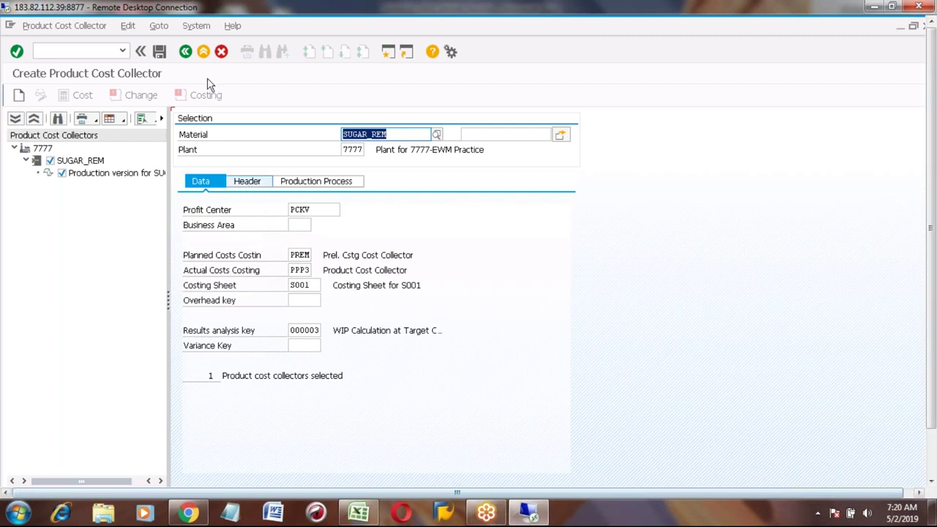
Save the SUGAR_REM cost collector with a preliminary cost estimate, acknowledge the notices, and return to Easy Access.
{"action": "left_click", "coordinate": [159, 50]}
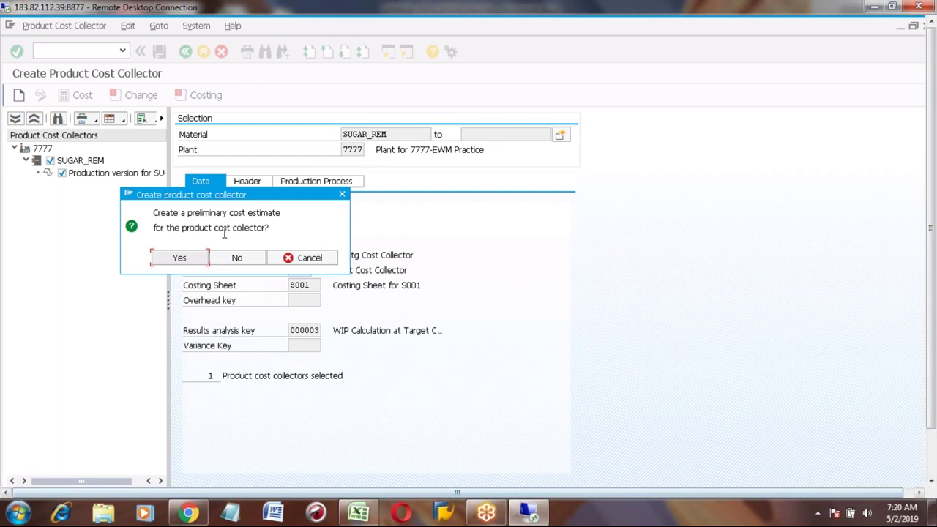
{"action": "left_click", "coordinate": [179, 259]}
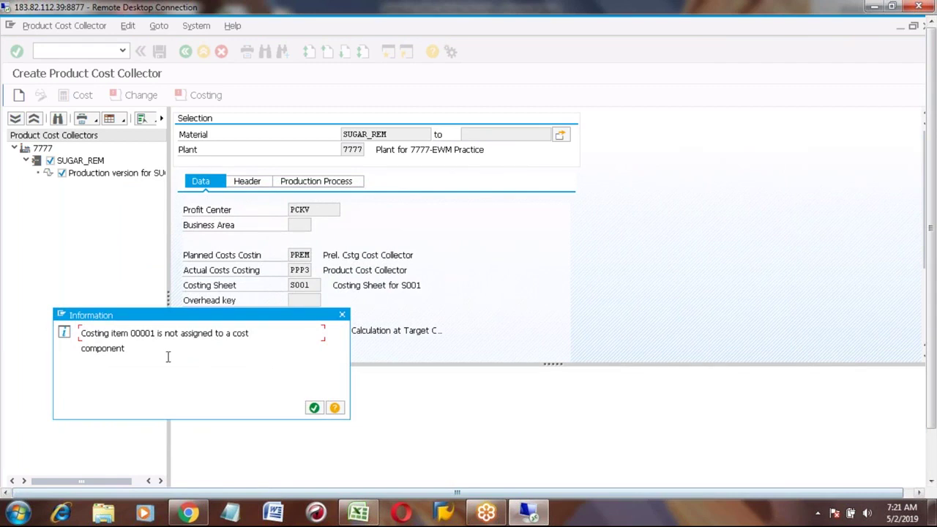
{"action": "left_click", "coordinate": [314, 409]}
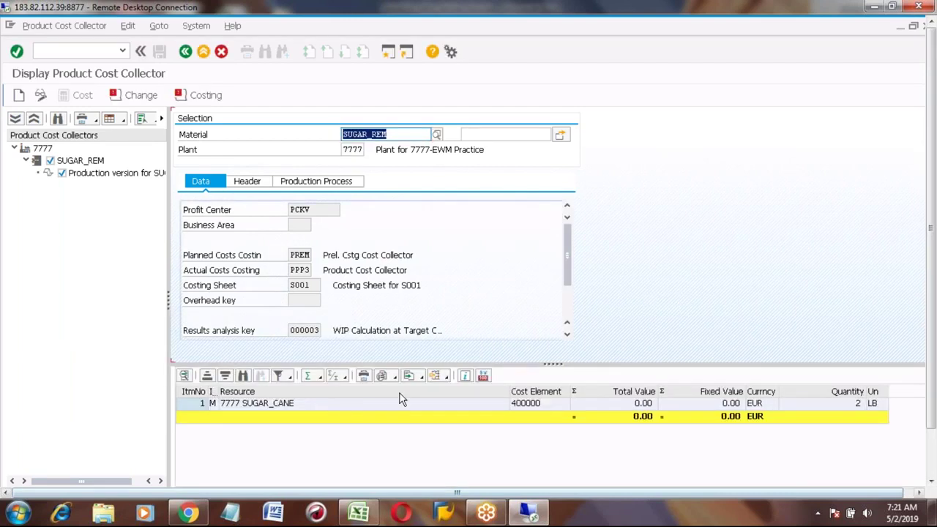
{"action": "left_click", "coordinate": [932, 455]}
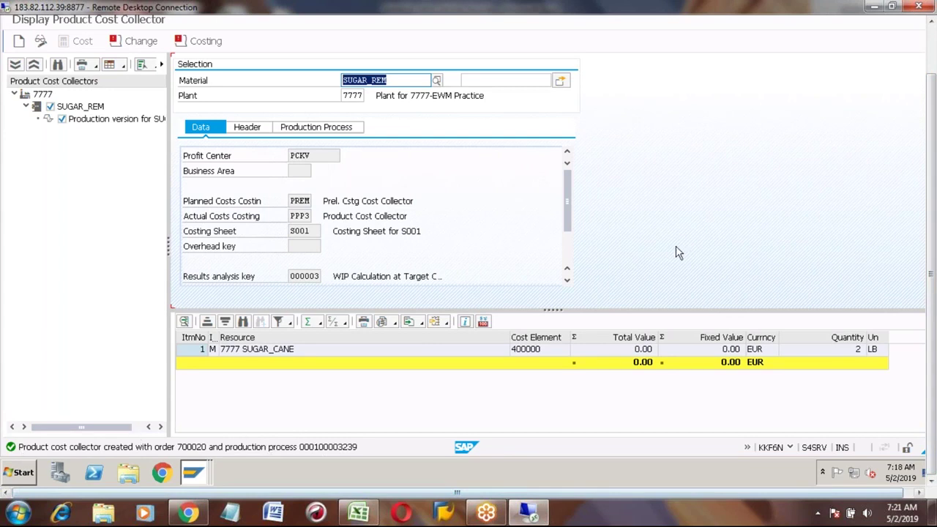
{"action": "left_click", "coordinate": [932, 47]}
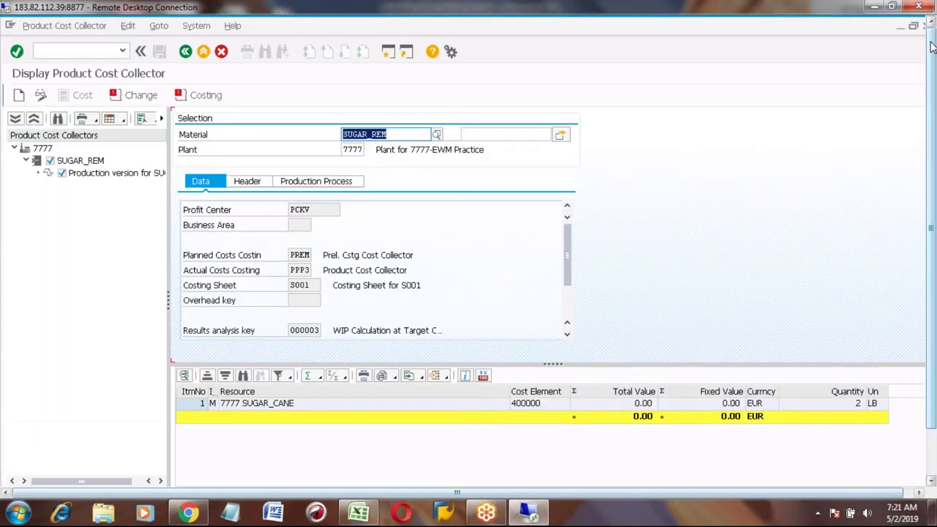
{"action": "left_click", "coordinate": [187, 52]}
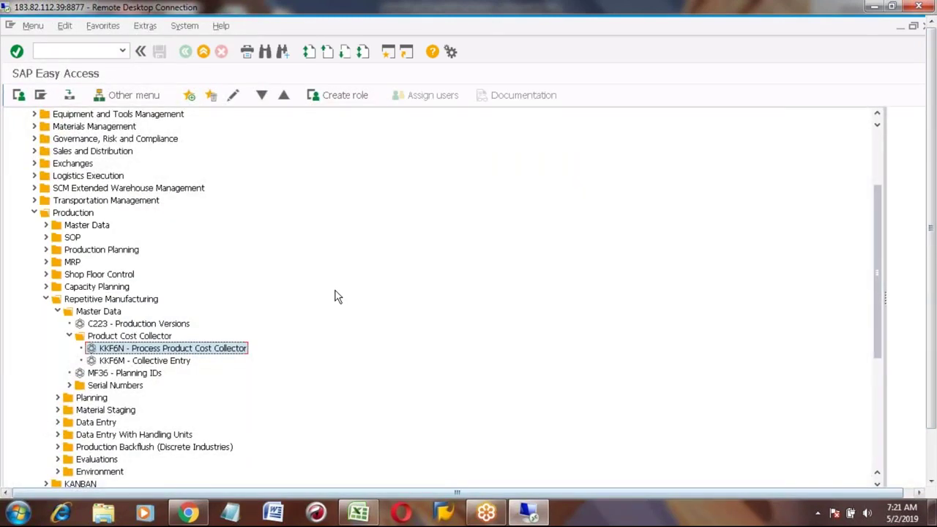
Select and copy the Process Steps block B550:G559 in the Excel test-steps sheet.
{"action": "left_click", "coordinate": [358, 515]}
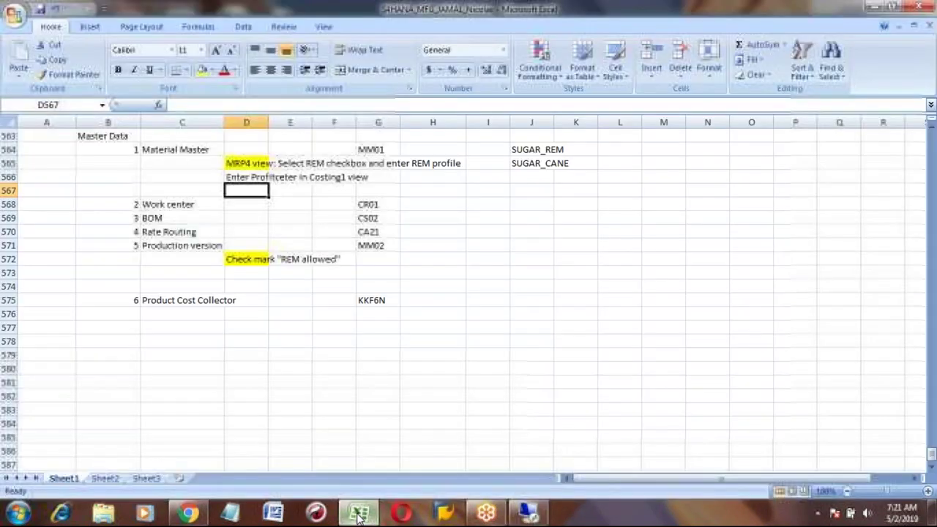
{"action": "key", "text": "Up"}
{"action": "key", "text": "Up"}
{"action": "key", "text": "Up"}
{"action": "key", "text": "Up"}
{"action": "key", "text": "Up"}
{"action": "key", "text": "Up"}
{"action": "key", "text": "Up"}
{"action": "key", "text": "Up"}
{"action": "key", "text": "Up"}
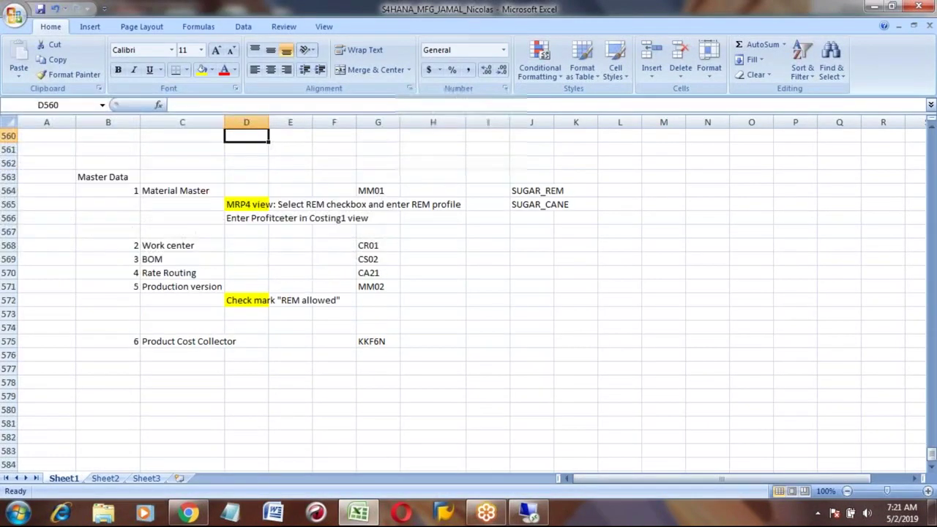
{"action": "key", "text": "Down"}
{"action": "key", "text": "Down"}
{"action": "key", "text": "Down"}
{"action": "key", "text": "Down"}
{"action": "key", "text": "Down"}
{"action": "key", "text": "Down"}
{"action": "key", "text": "Down"}
{"action": "key", "text": "Down"}
{"action": "key", "text": "Up"}
{"action": "key", "text": "Up"}
{"action": "key", "text": "Up"}
{"action": "key", "text": "Up"}
{"action": "key", "text": "Up"}
{"action": "key", "text": "Up"}
{"action": "key", "text": "Up"}
{"action": "key", "text": "Up"}
{"action": "key", "text": "Up"}
{"action": "key", "text": "Up"}
{"action": "key", "text": "Up"}
{"action": "key", "text": "Up"}
{"action": "key", "text": "Up"}
{"action": "key", "text": "Up"}
{"action": "key", "text": "Up"}
{"action": "key", "text": "Up"}
{"action": "key", "text": "Up"}
{"action": "key", "text": "Up"}
{"action": "key", "text": "Up"}
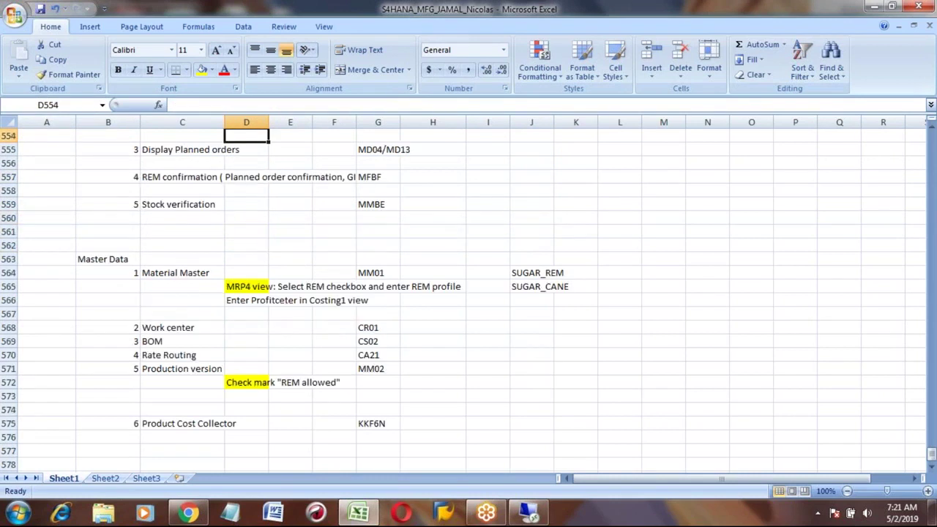
{"action": "key", "text": "Down"}
{"action": "key", "text": "Down"}
{"action": "key", "text": "Down"}
{"action": "key", "text": "Left"}
{"action": "key", "text": "Left"}
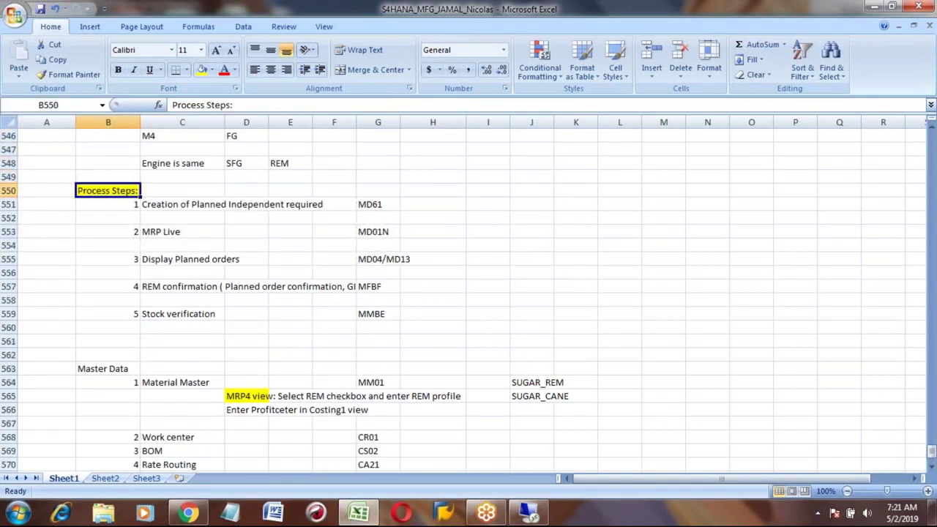
{"action": "key", "text": "shift+Right"}
{"action": "key", "text": "shift+Right"}
{"action": "key", "text": "shift+Right"}
{"action": "key", "text": "shift+Right"}
{"action": "key", "text": "shift+Right"}
{"action": "key", "text": "shift+Down"}
{"action": "key", "text": "shift+Down"}
{"action": "key", "text": "shift+Down"}
{"action": "key", "text": "shift+Down"}
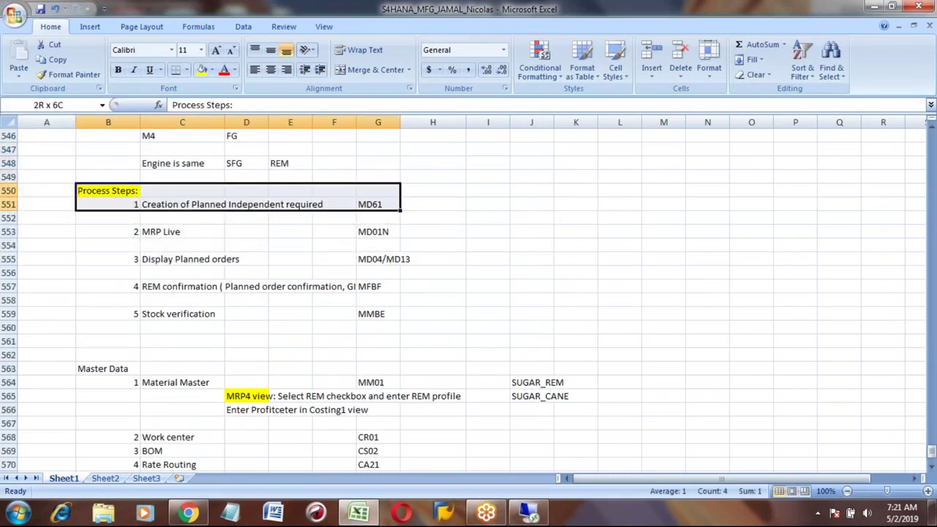
{"action": "key", "text": "shift+Down"}
{"action": "key", "text": "shift+Down"}
{"action": "key", "text": "shift+Down"}
{"action": "key", "text": "shift+Down"}
{"action": "key", "text": "shift+Down"}
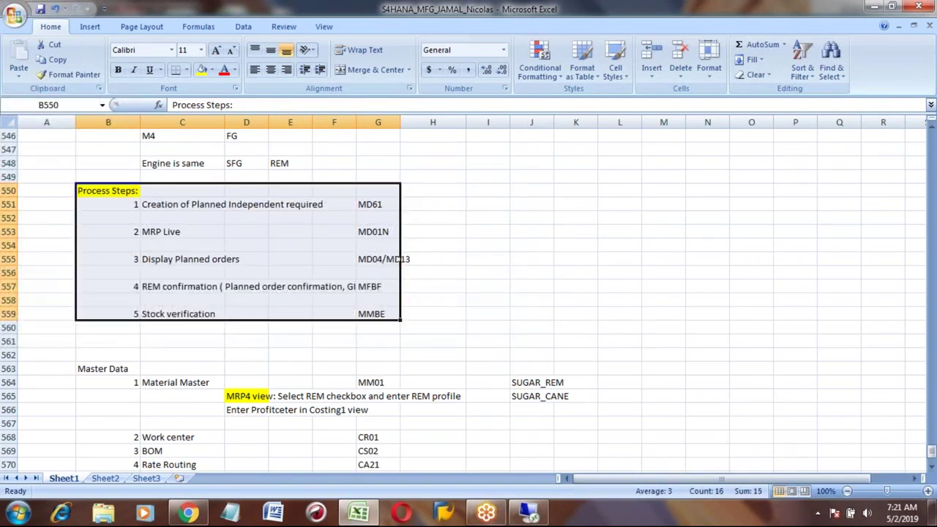
{"action": "key", "text": "ctrl+c"}
Paste the process steps at row 581 under a 'Testing:' heading in B579, then return to SAP.
{"action": "key", "text": "Down"}
{"action": "key", "text": "Down"}
{"action": "key", "text": "Down"}
{"action": "key", "text": "Down"}
{"action": "key", "text": "Down"}
{"action": "key", "text": "Down"}
{"action": "key", "text": "Down"}
{"action": "key", "text": "Down"}
{"action": "key", "text": "Down"}
{"action": "key", "text": "Down"}
{"action": "key", "text": "Down"}
{"action": "key", "text": "Down"}
{"action": "key", "text": "Down"}
{"action": "key", "text": "Down"}
{"action": "key", "text": "Down"}
{"action": "key", "text": "Down"}
{"action": "key", "text": "Down"}
{"action": "key", "text": "Down"}
{"action": "key", "text": "Down"}
{"action": "key", "text": "Down"}
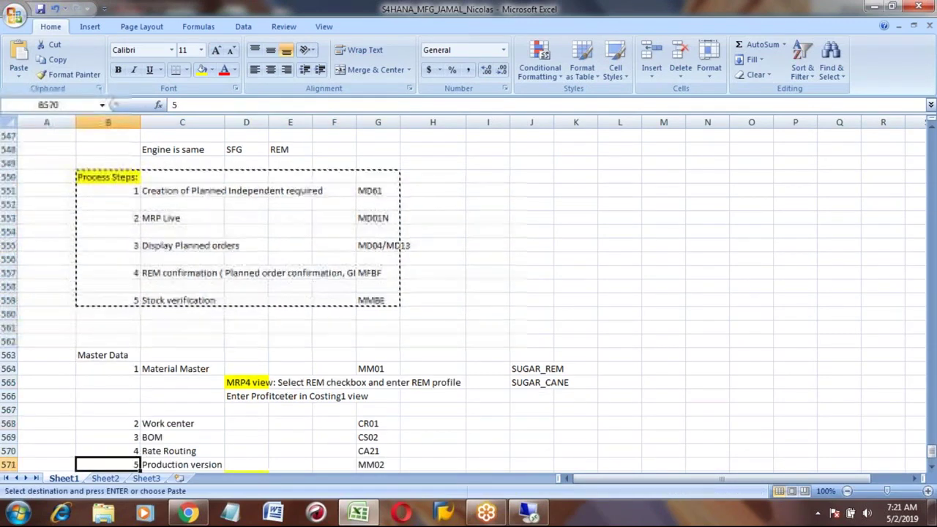
{"action": "key", "text": "Up"}
{"action": "key", "text": "Up"}
{"action": "key", "text": "Up"}
{"action": "key", "text": "Up"}
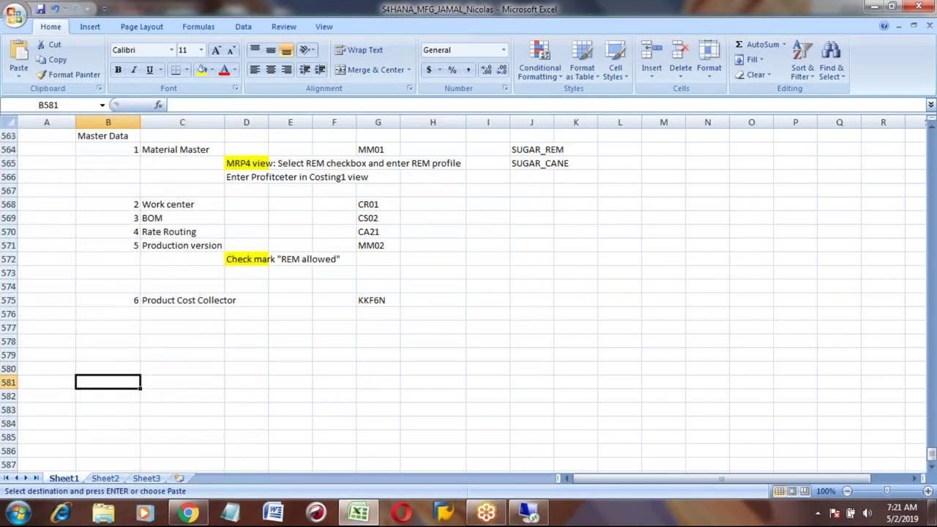
{"action": "key", "text": "ctrl+v"}
{"action": "key", "text": "Up"}
{"action": "key", "text": "Up"}
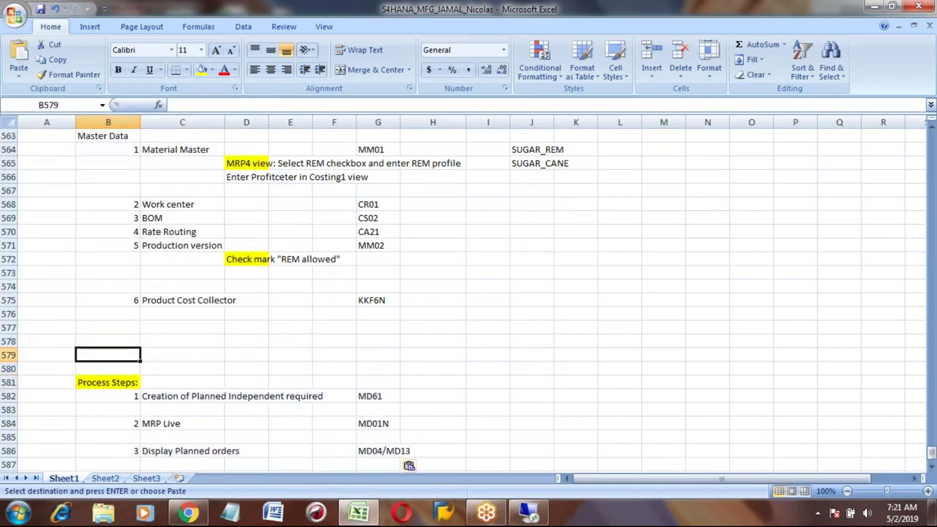
{"action": "type", "text": "Testing:"}
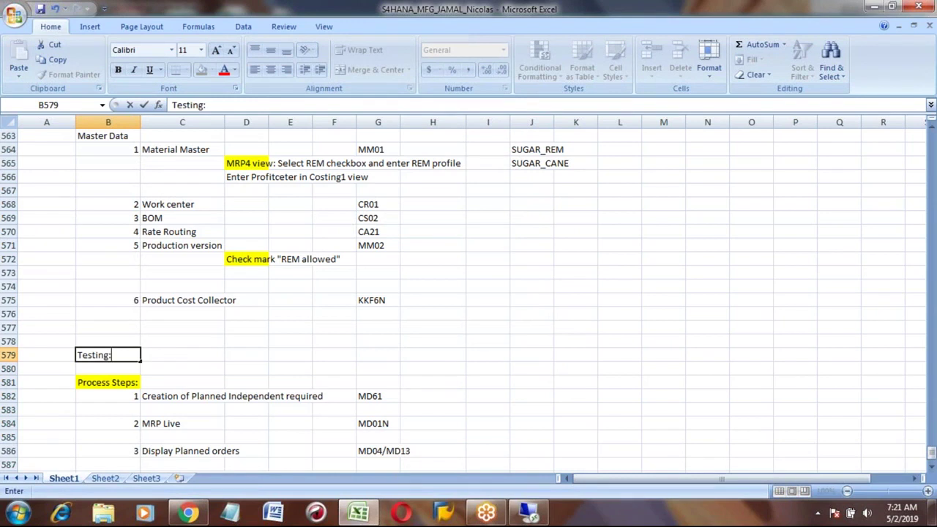
{"action": "key", "text": "Return"}
{"action": "key", "text": "Down"}
{"action": "key", "text": "Down"}
{"action": "key", "text": "Right"}
{"action": "key", "text": "Down"}
{"action": "key", "text": "Down"}
{"action": "key", "text": "Down"}
{"action": "key", "text": "Down"}
{"action": "key", "text": "Down"}
{"action": "key", "text": "Down"}
{"action": "key", "text": "Down"}
{"action": "key", "text": "Up"}
{"action": "key", "text": "Up"}
{"action": "key", "text": "Up"}
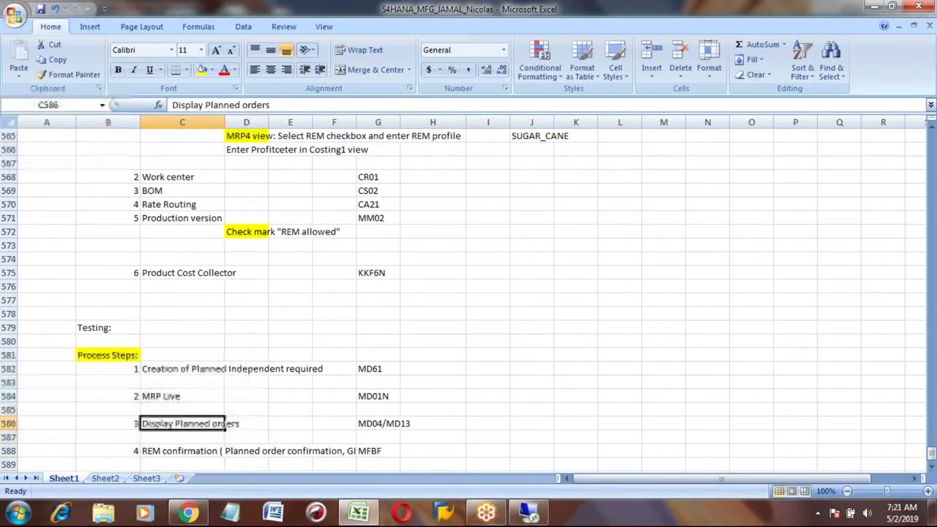
{"action": "key", "text": "Up"}
{"action": "key", "text": "Up"}
{"action": "key", "text": "Up"}
{"action": "key", "text": "Up"}
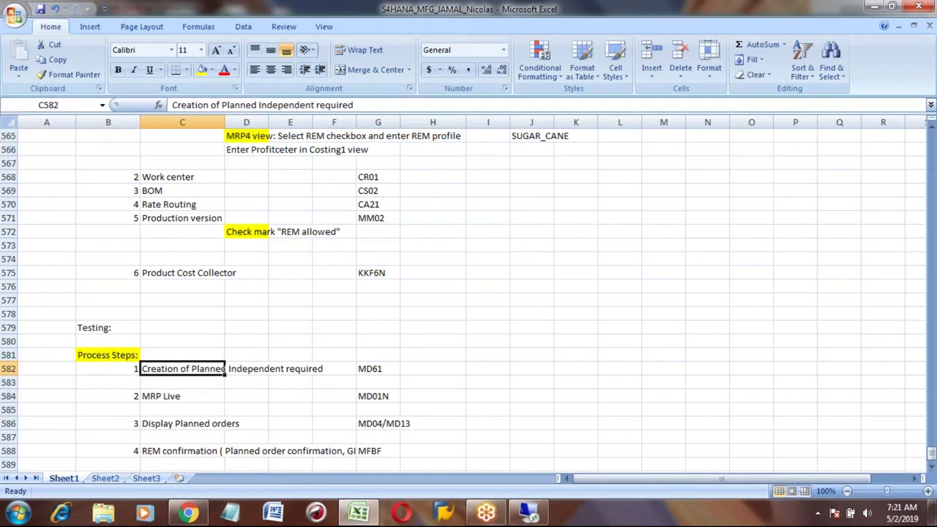
{"action": "key", "text": "alt+Tab"}
{"action": "left_click", "coordinate": [86, 51]}
Enter planned demand of 10 for 05/2019 and 20 for 06/2019 for SUGAR_REM, plant 7777, and save.
{"action": "type", "text": "MD62"}
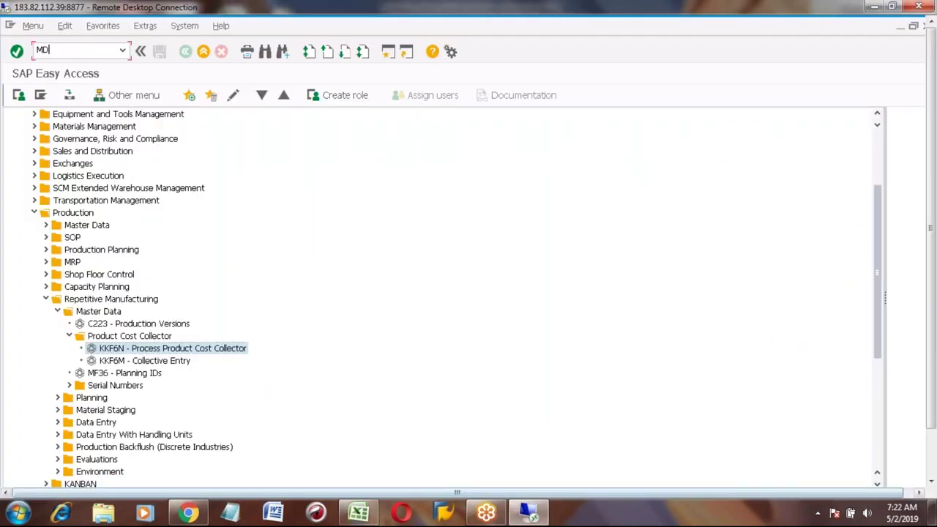
{"action": "key", "text": "Return"}
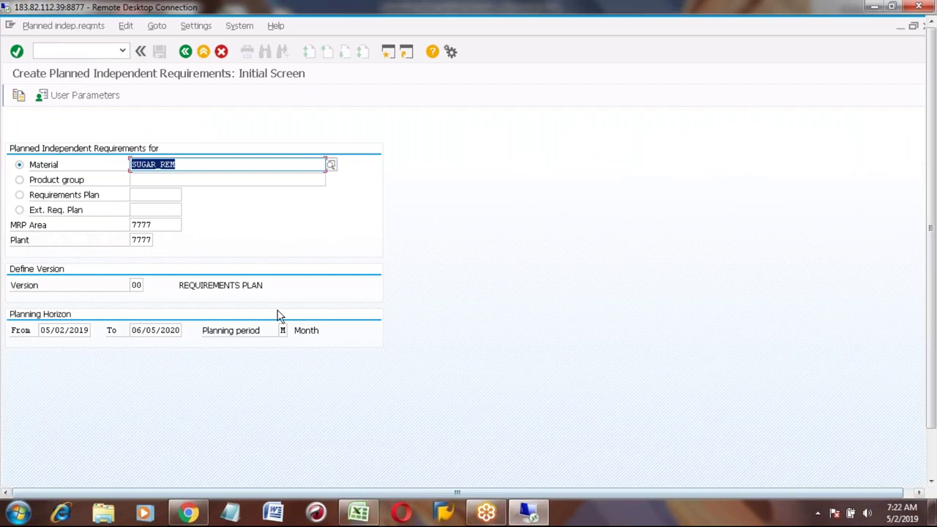
{"action": "key", "text": "Return"}
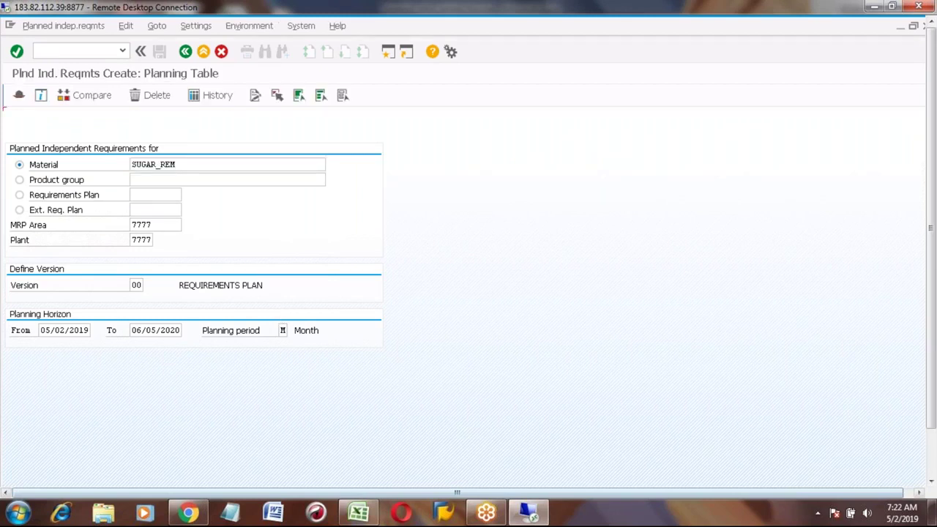
{"action": "left_click", "coordinate": [259, 208]}
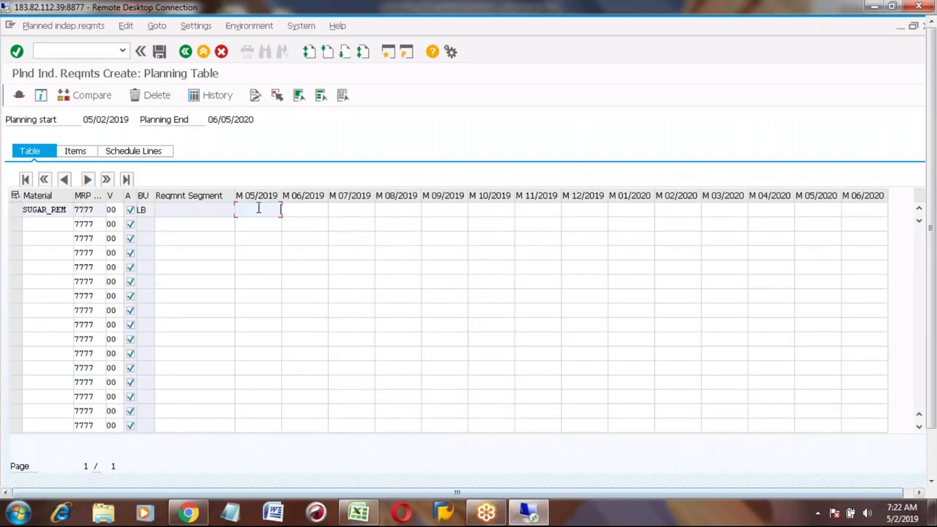
{"action": "type", "text": "100"}
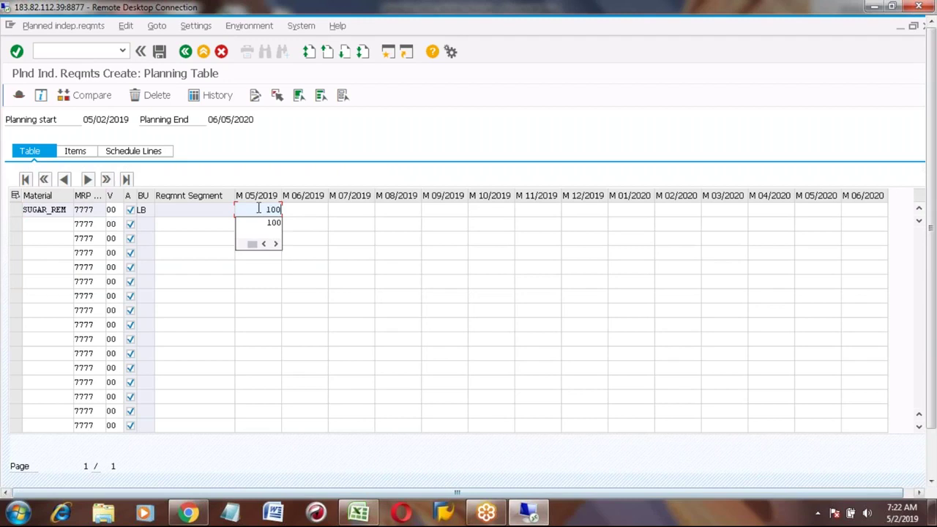
{"action": "key", "text": "BackSpace"}
{"action": "key", "text": "Tab"}
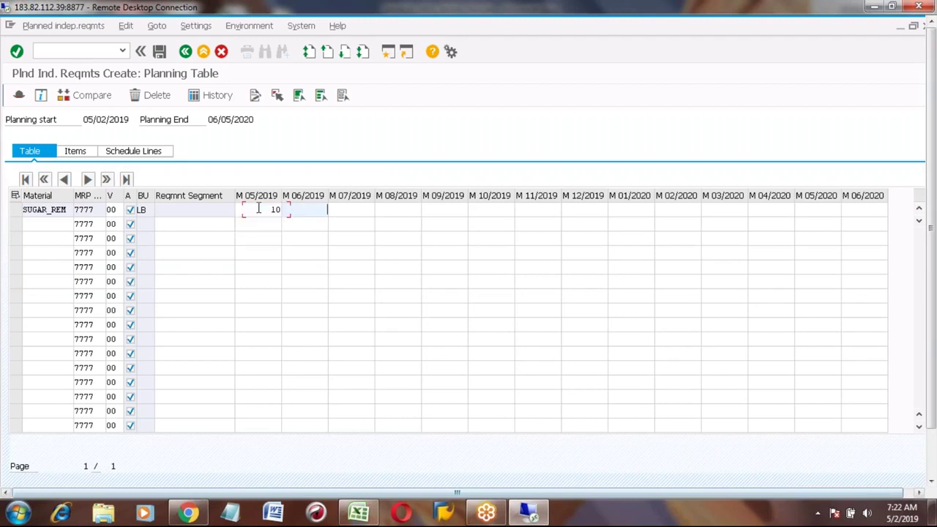
{"action": "type", "text": "20"}
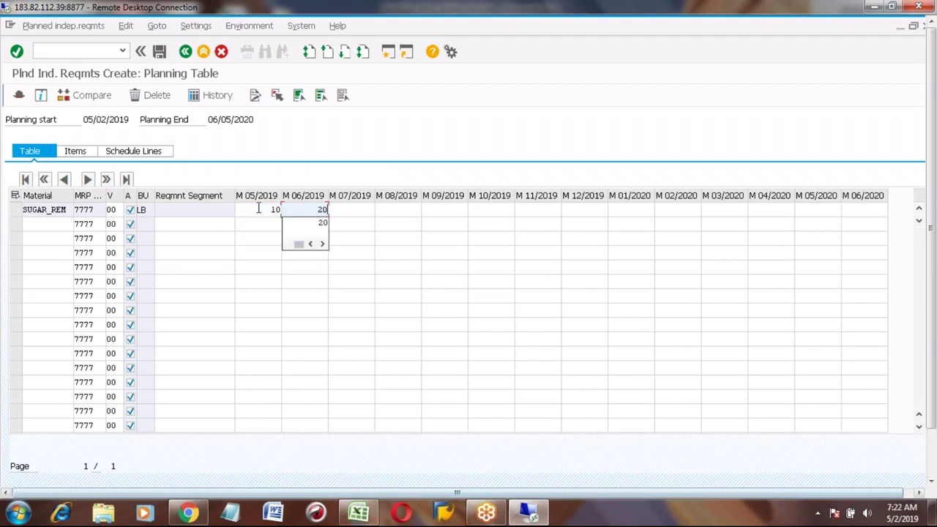
{"action": "key", "text": "Return"}
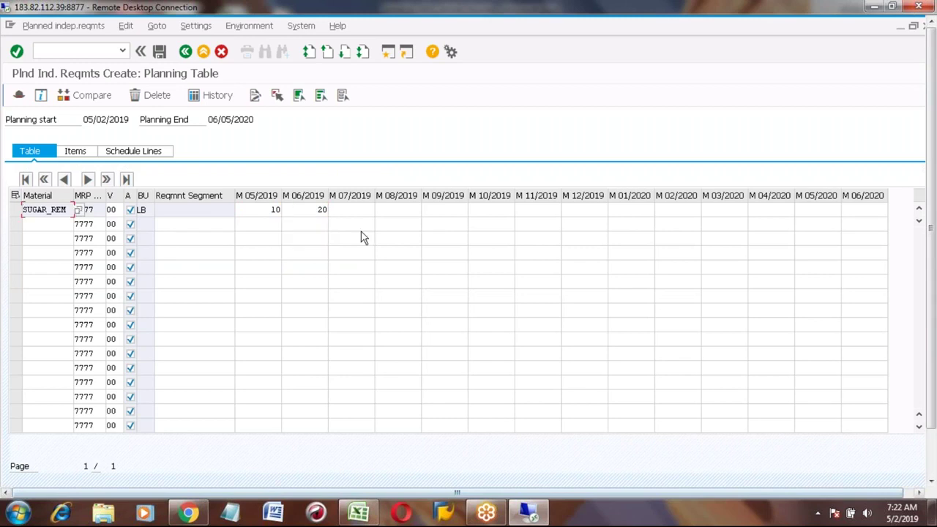
{"action": "left_click", "coordinate": [161, 53]}
{"action": "left_click", "coordinate": [186, 53]}
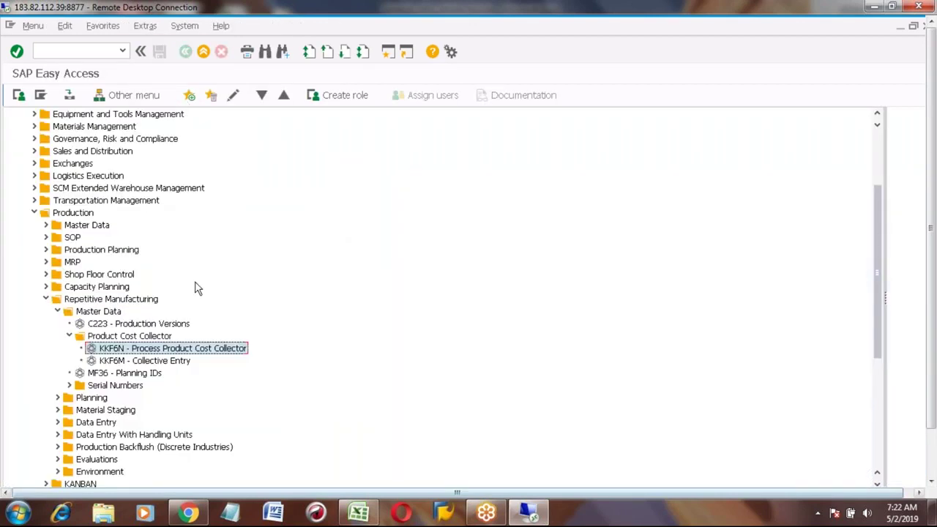
{"action": "left_click", "coordinate": [358, 514]}
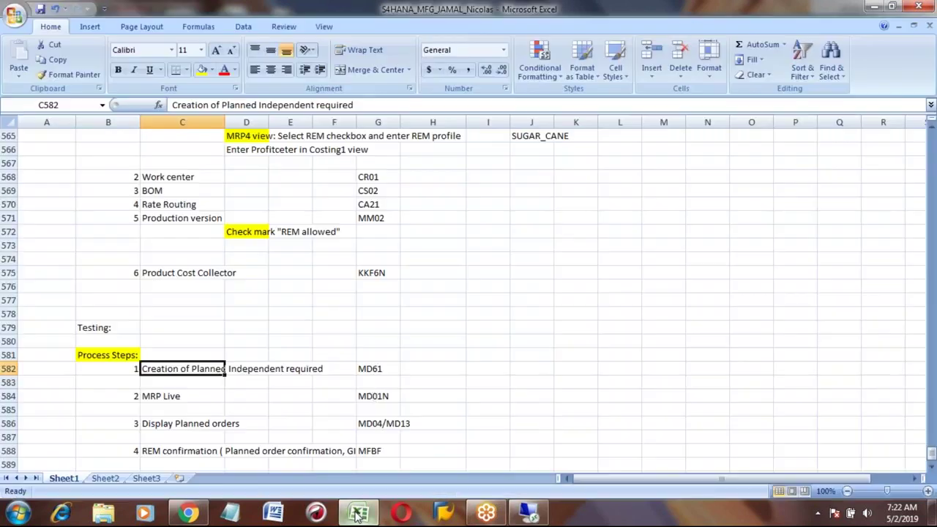
{"action": "left_click", "coordinate": [374, 369]}
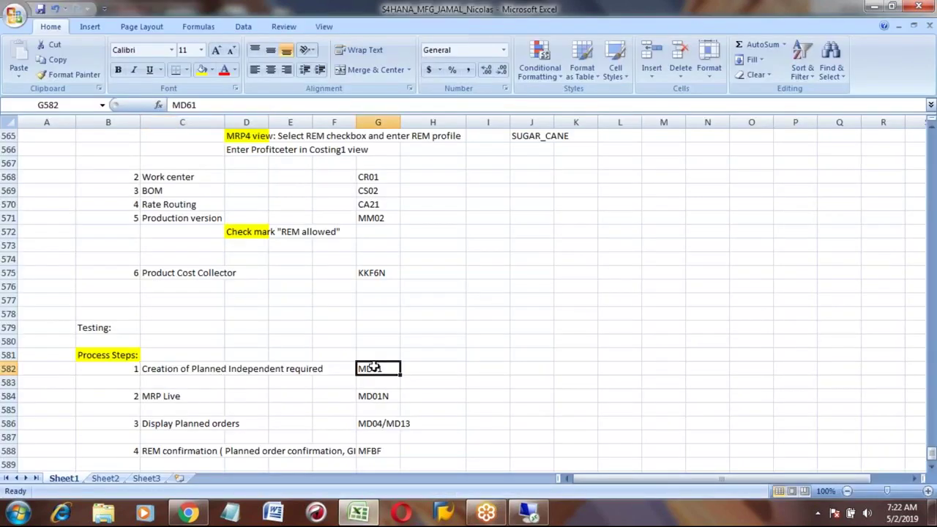
{"action": "left_click", "coordinate": [374, 396]}
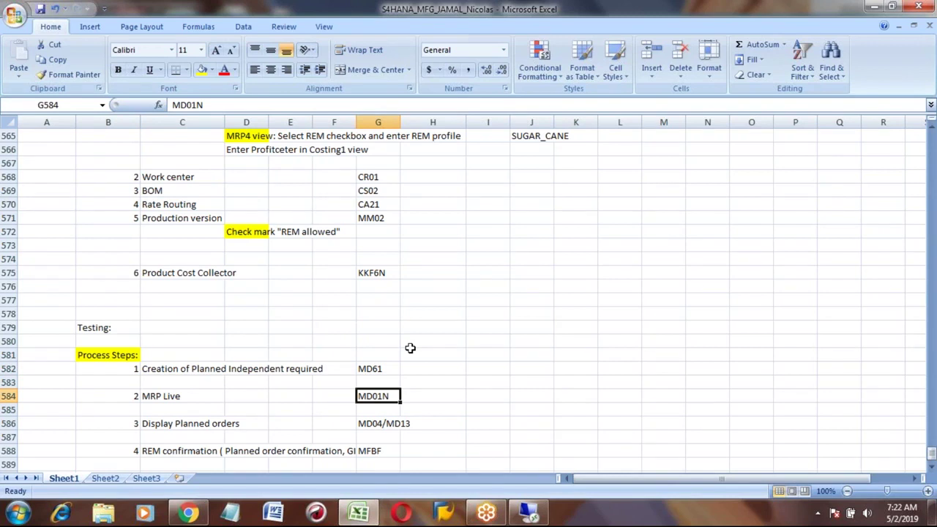
{"action": "key", "text": "alt+Tab"}
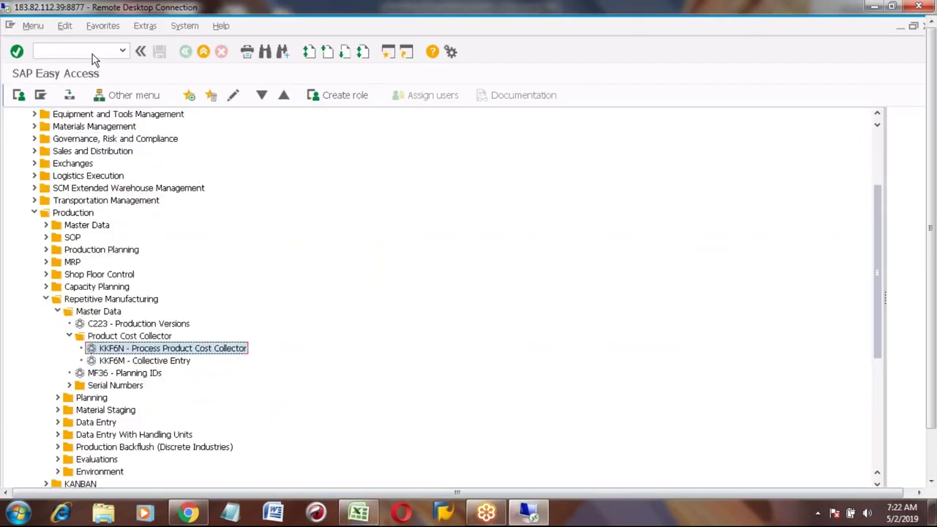
Run MRP Live (MD01N) for SUGAR_REM in plant 7777 and select the resulting log entry.
{"action": "left_click", "coordinate": [91, 50]}
{"action": "type", "text": "MD01N"}
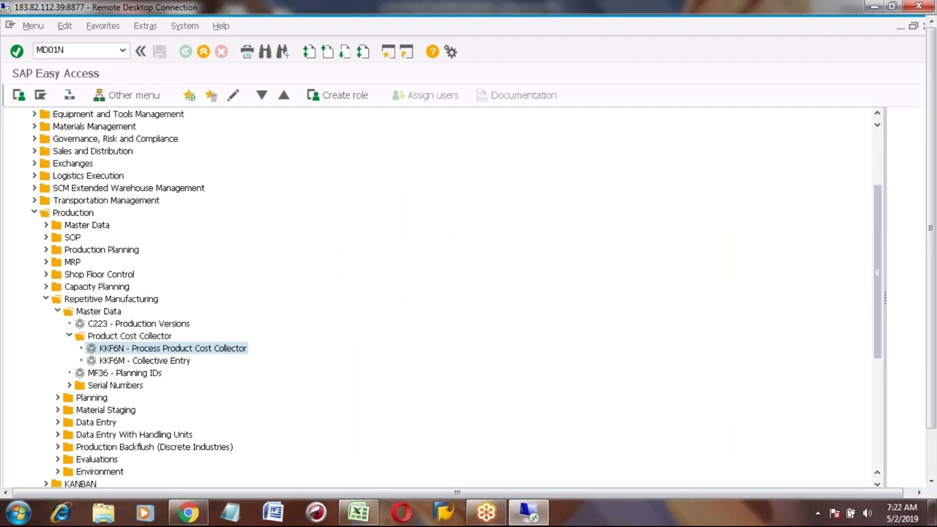
{"action": "key", "text": "Return"}
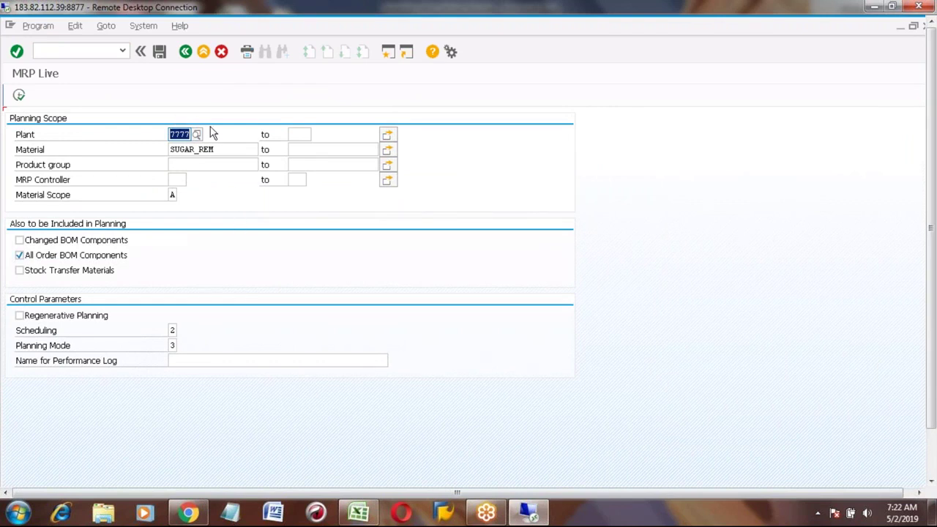
{"action": "left_click", "coordinate": [179, 133]}
{"action": "left_click", "coordinate": [185, 150]}
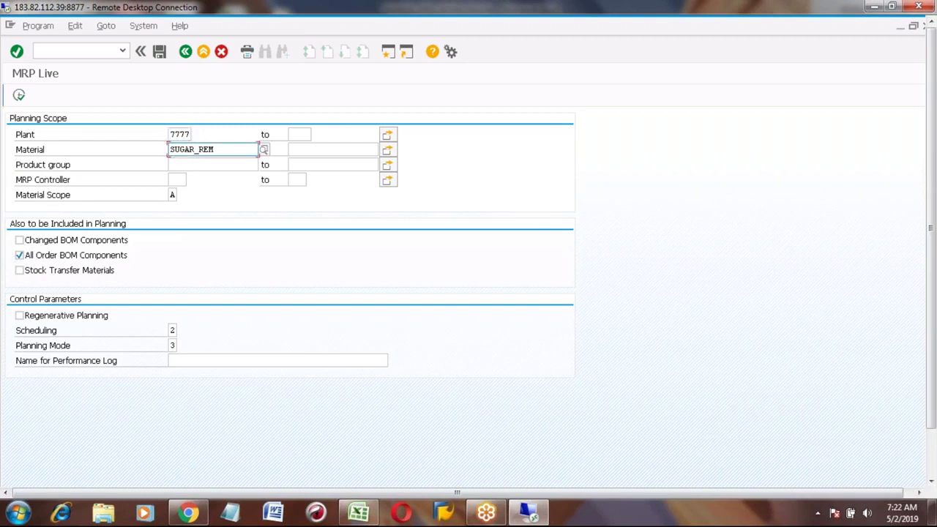
{"action": "left_click", "coordinate": [19, 96]}
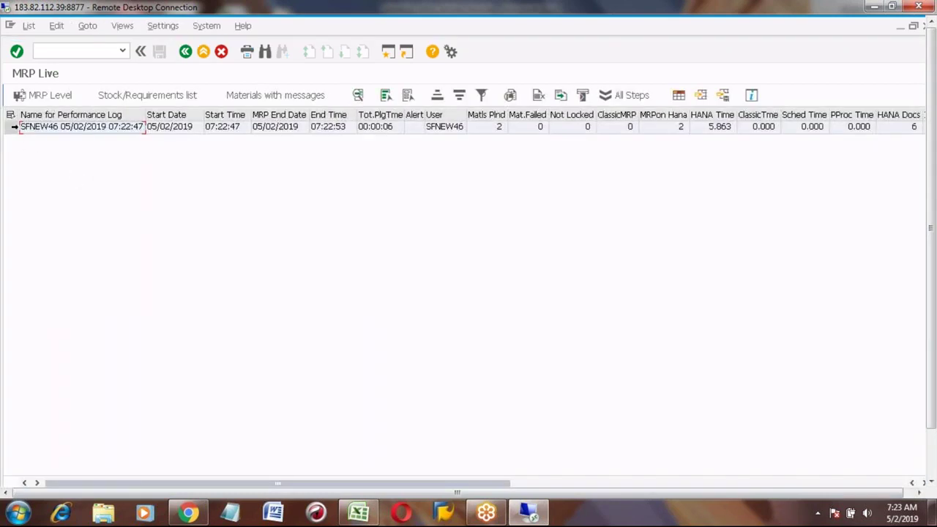
{"action": "left_click", "coordinate": [11, 127]}
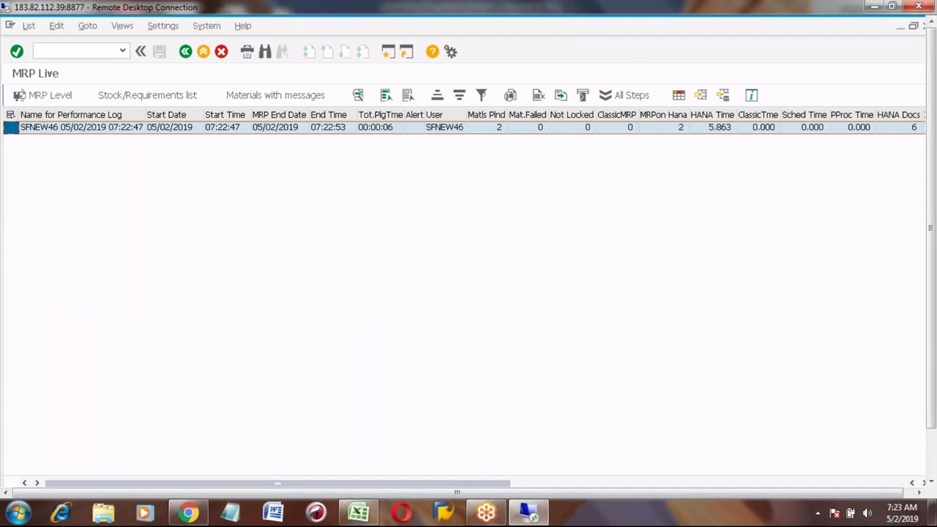
Back out to Easy Access and check the Excel step 'Display Planned orders' with MD04/MD13.
{"action": "left_click", "coordinate": [186, 52]}
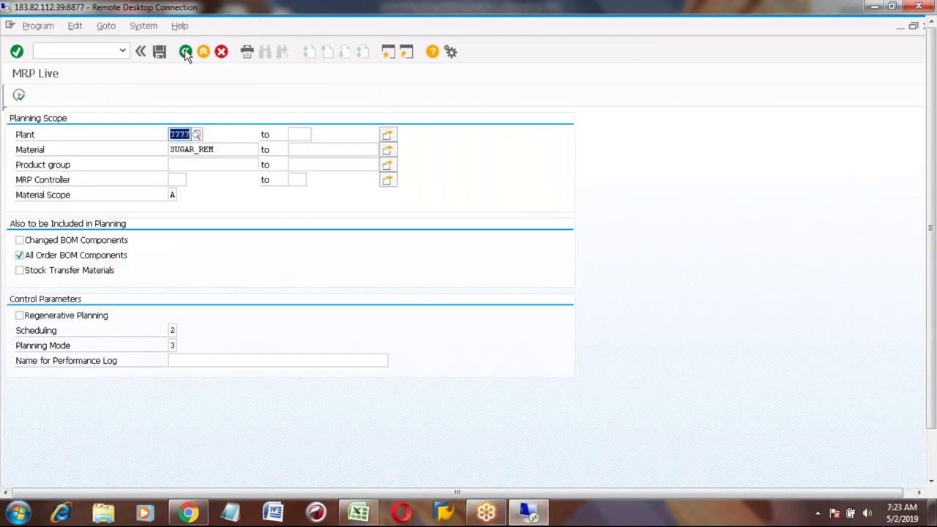
{"action": "left_click", "coordinate": [186, 52]}
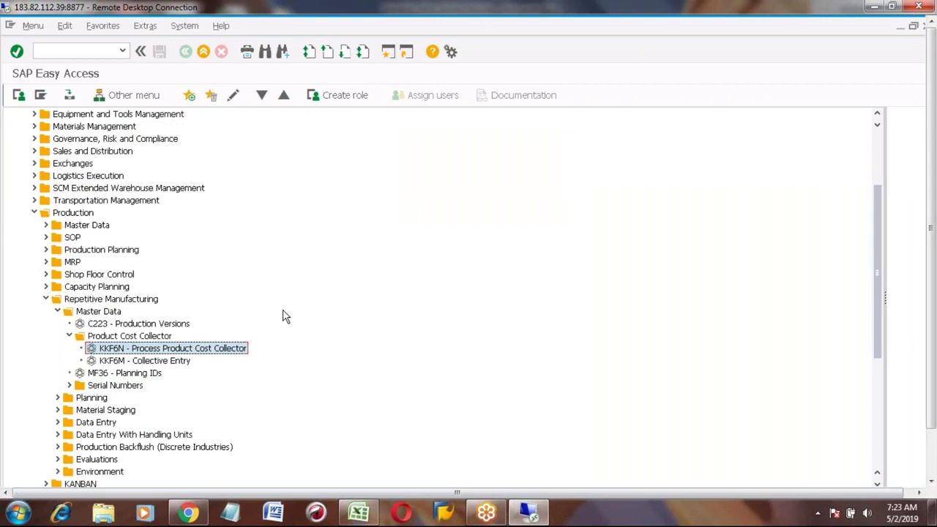
{"action": "key", "text": "alt+Tab"}
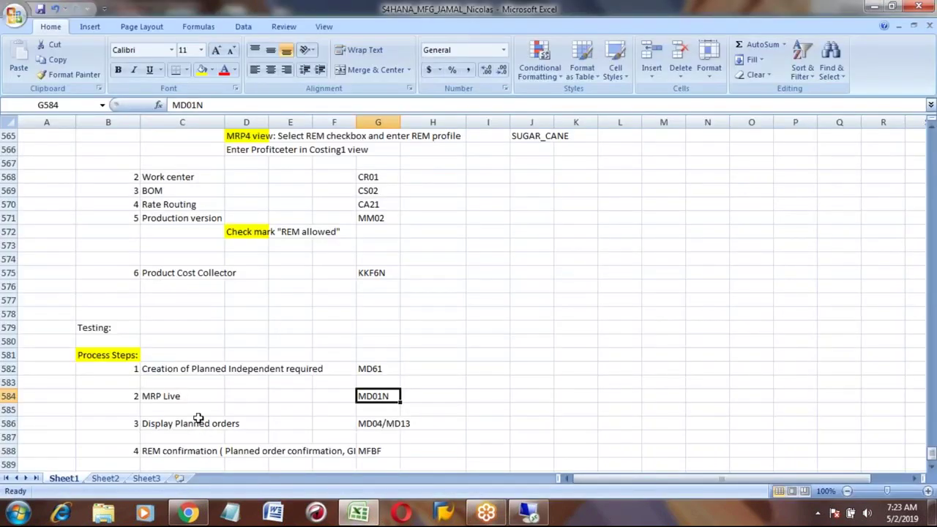
{"action": "left_click", "coordinate": [199, 422]}
{"action": "left_click", "coordinate": [393, 422]}
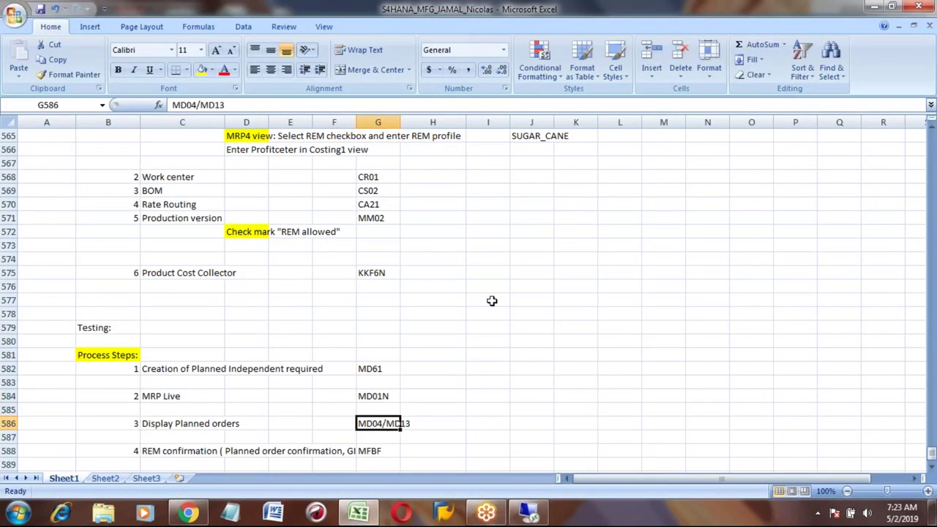
{"action": "key", "text": "alt+Tab"}
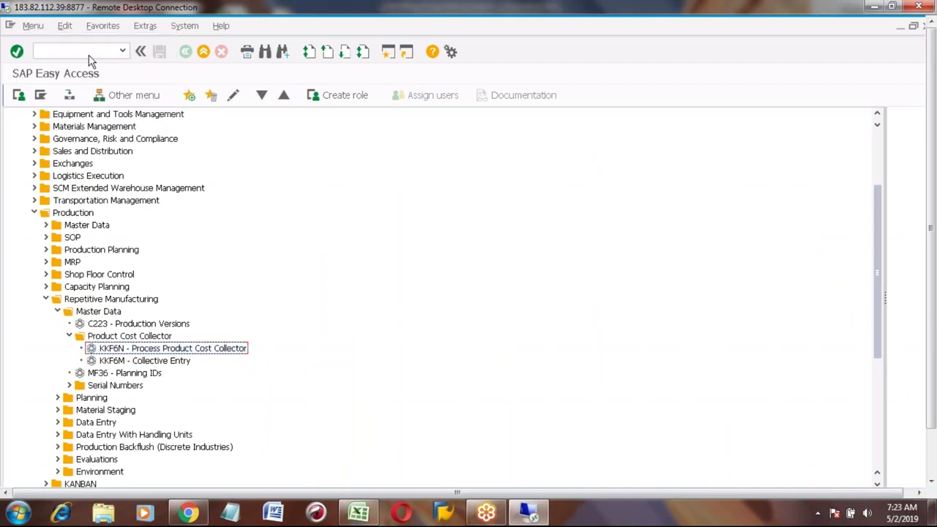
Open the MD04 stock/requirements list for SUGAR_REM in plant 7777.
{"action": "left_click", "coordinate": [88, 53]}
{"action": "type", "text": "MD"}
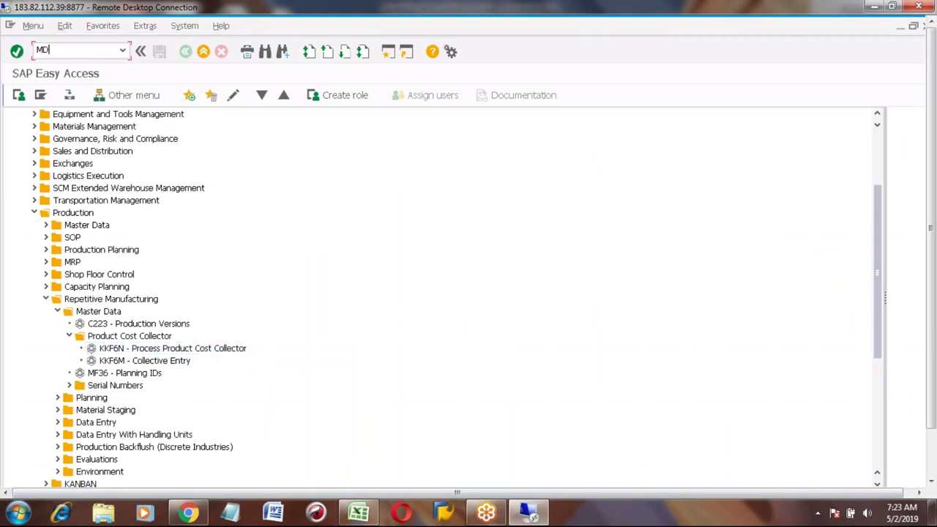
{"action": "type", "text": "04"}
{"action": "key", "text": "Return"}
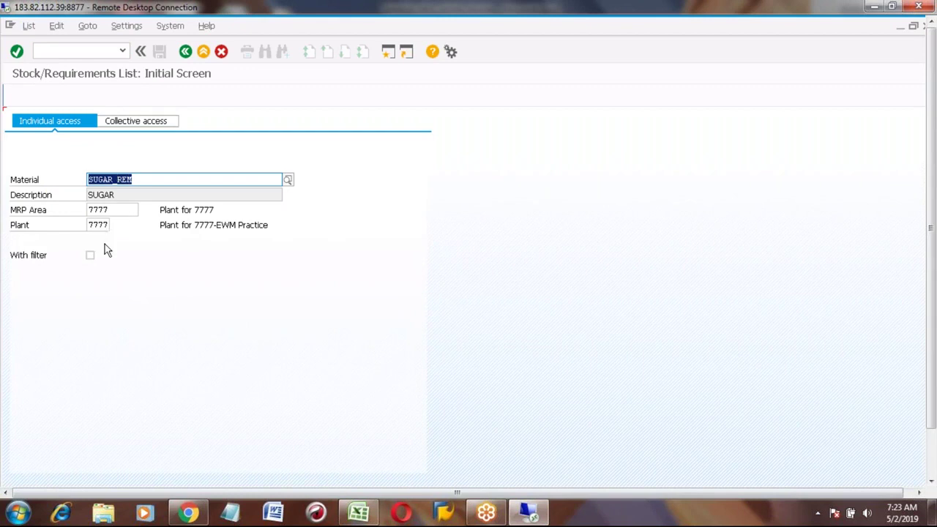
{"action": "key", "text": "Return"}
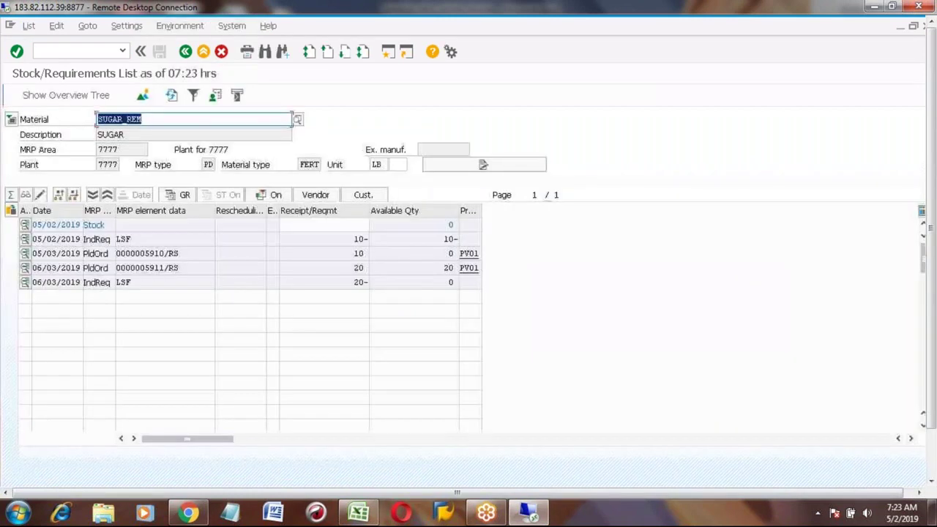
{"action": "left_click", "coordinate": [123, 239]}
{"action": "left_click", "coordinate": [124, 283]}
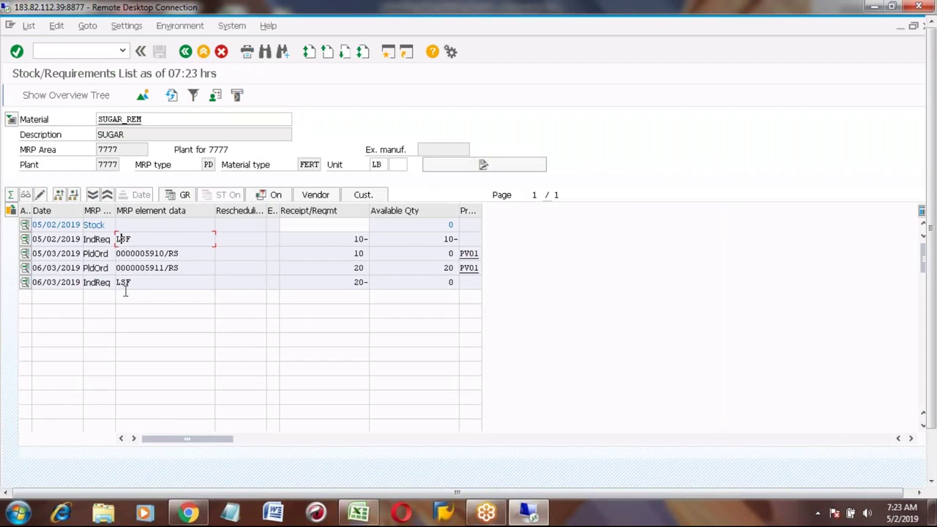
{"action": "left_click", "coordinate": [94, 254]}
{"action": "left_click", "coordinate": [151, 254]}
{"action": "left_click", "coordinate": [25, 254]}
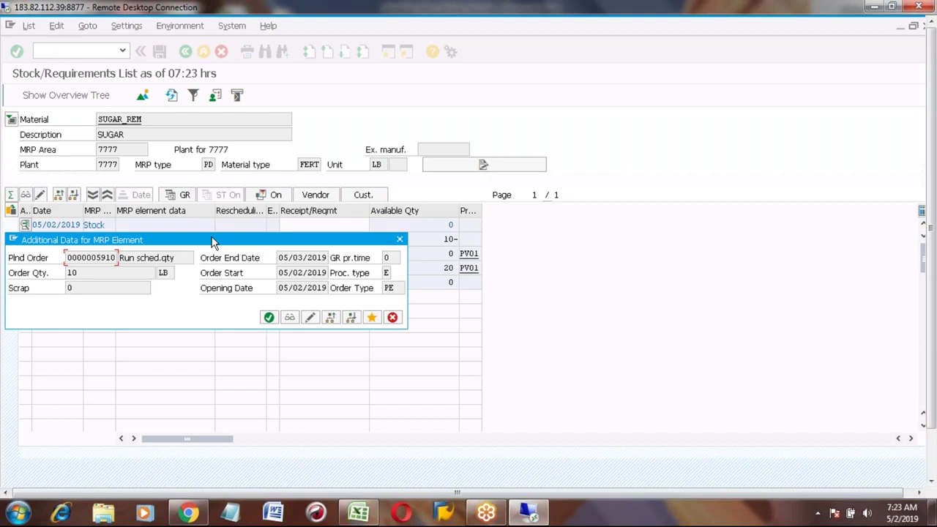
Drag the Additional Data for MRP Element popup below the SUGAR_REM list rows.
{"action": "left_click_drag", "start_coordinate": [213, 242], "coordinate": [217, 301]}
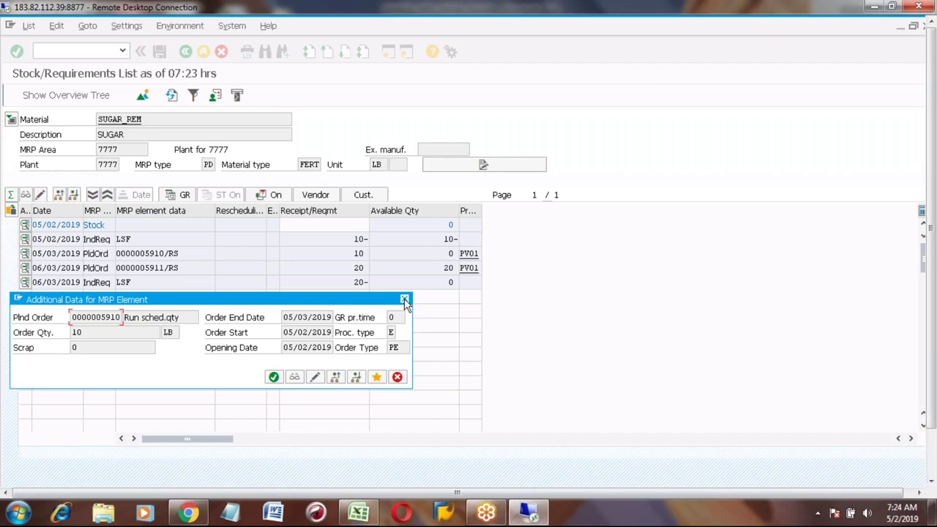
Bring the Excel test steps forward and look over Display Planned orders and REM confirmation.
{"action": "left_click", "coordinate": [359, 513]}
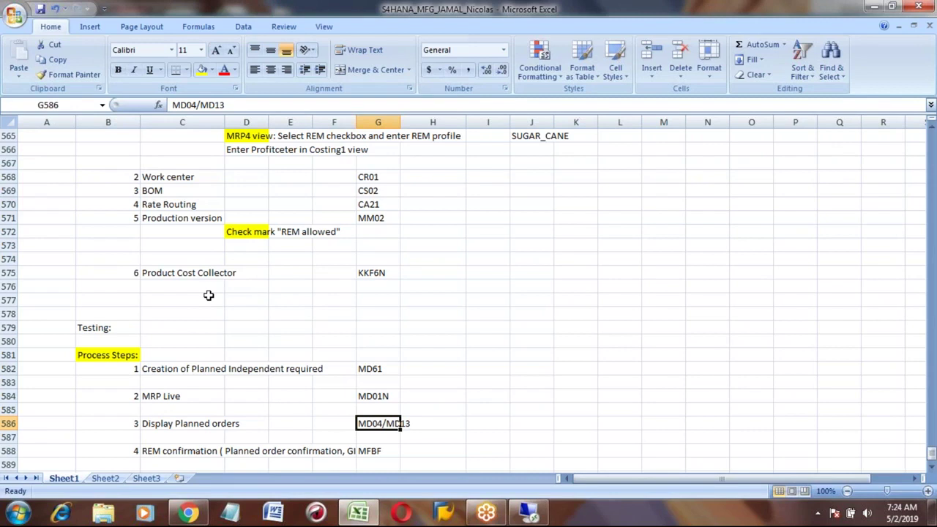
{"action": "left_click", "coordinate": [174, 426]}
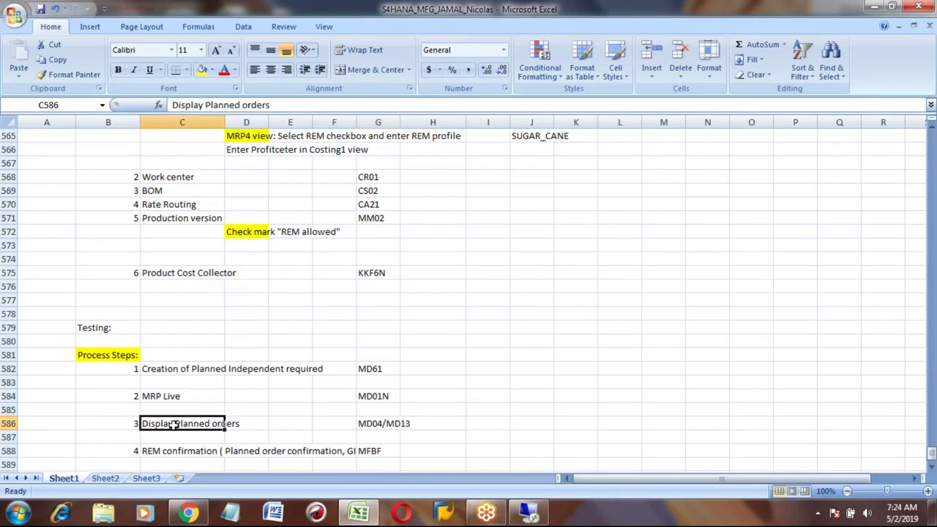
{"action": "key", "text": "Down"}
{"action": "key", "text": "Down"}
{"action": "key", "text": "Down"}
{"action": "key", "text": "Down"}
{"action": "key", "text": "Down"}
{"action": "key", "text": "Up"}
{"action": "key", "text": "Up"}
{"action": "key", "text": "Up"}
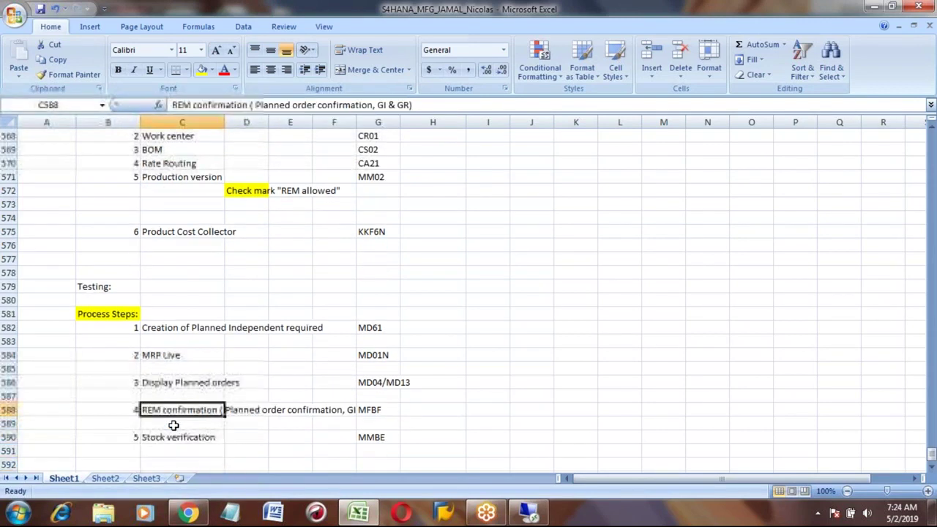
{"action": "left_click", "coordinate": [173, 425], "text": "shift"}
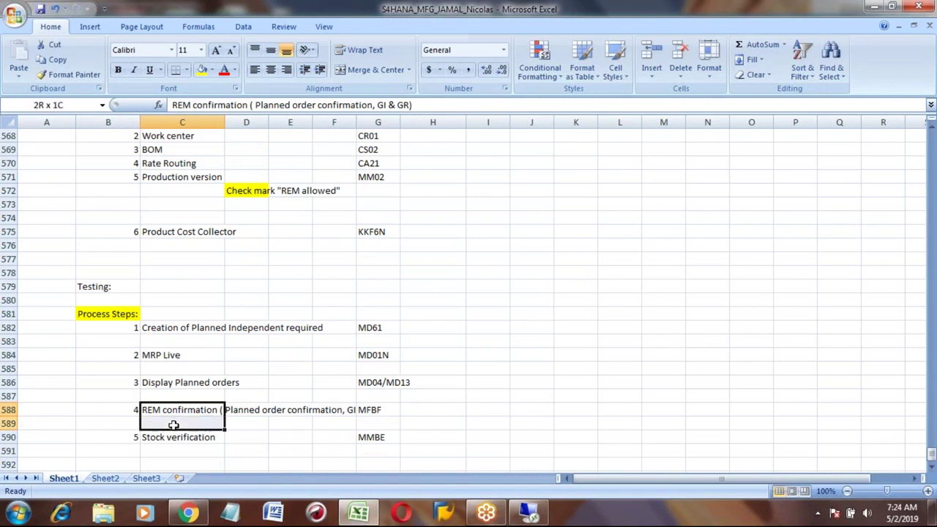
{"action": "key", "text": "shift+Down"}
{"action": "key", "text": "shift+Up"}
{"action": "key", "text": "shift+Up"}
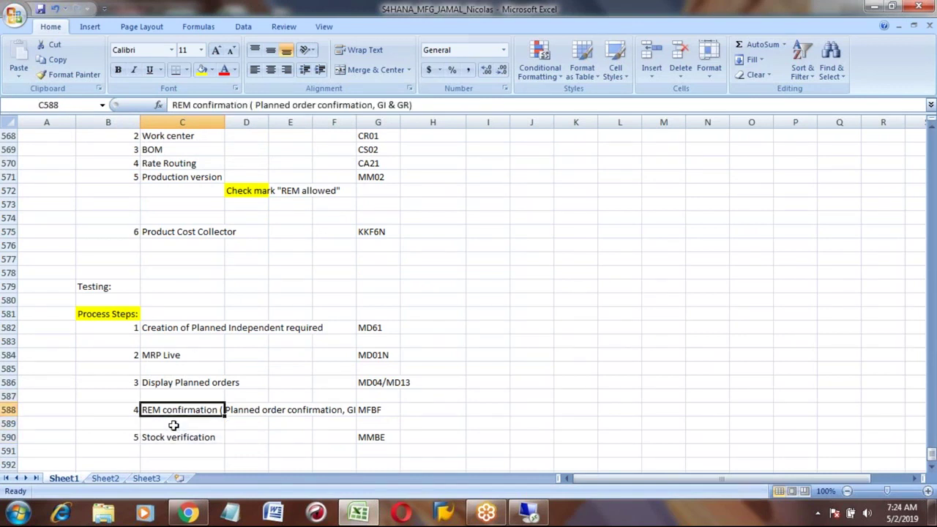
{"action": "key", "text": "Left"}
{"action": "key", "text": "shift+Right"}
{"action": "key", "text": "shift+Down"}
{"action": "key", "text": "shift+Down"}
{"action": "key", "text": "shift+Down"}
{"action": "key", "text": "shift+Down"}
{"action": "key", "text": "shift+Down"}
{"action": "key", "text": "shift+Down"}
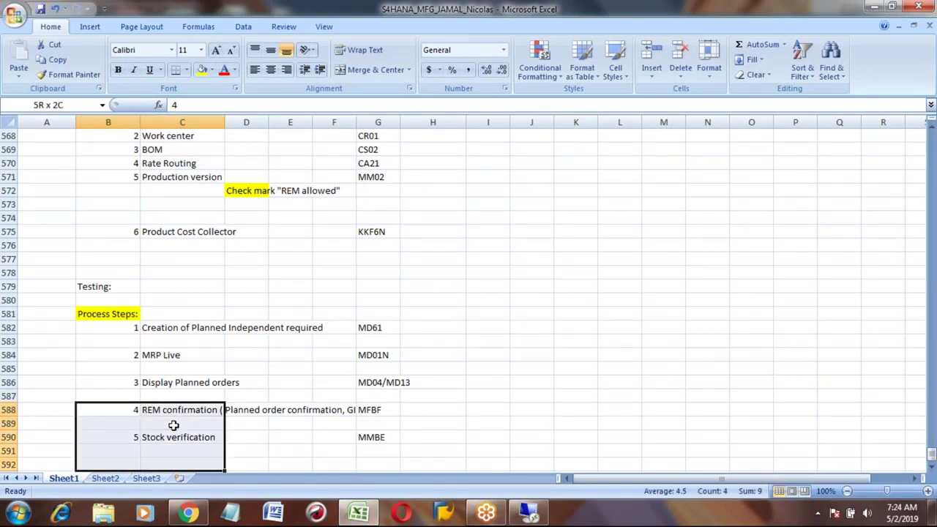
Select step 4 REM confirmation (MFBF) and step 5 Stock verification (MMBE) across their columns.
{"action": "key", "text": "Up"}
{"action": "key", "text": "Down"}
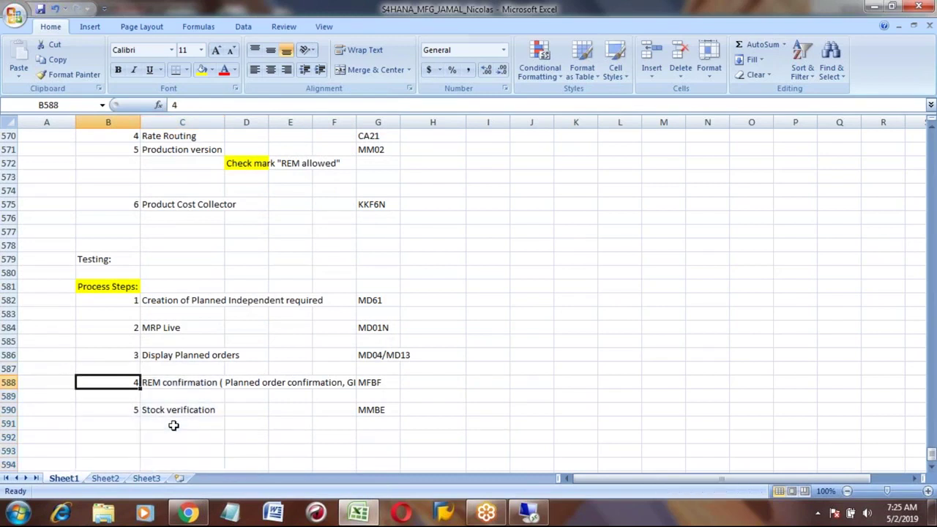
{"action": "key", "text": "shift+Right"}
{"action": "key", "text": "shift+Down"}
{"action": "key", "text": "shift+Down"}
{"action": "key", "text": "shift+Down"}
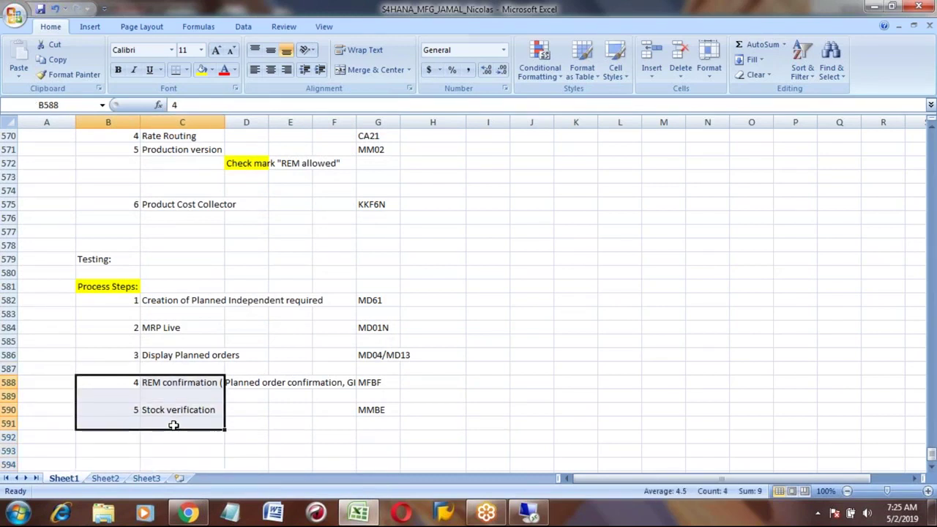
{"action": "key", "text": "Up"}
{"action": "key", "text": "Down"}
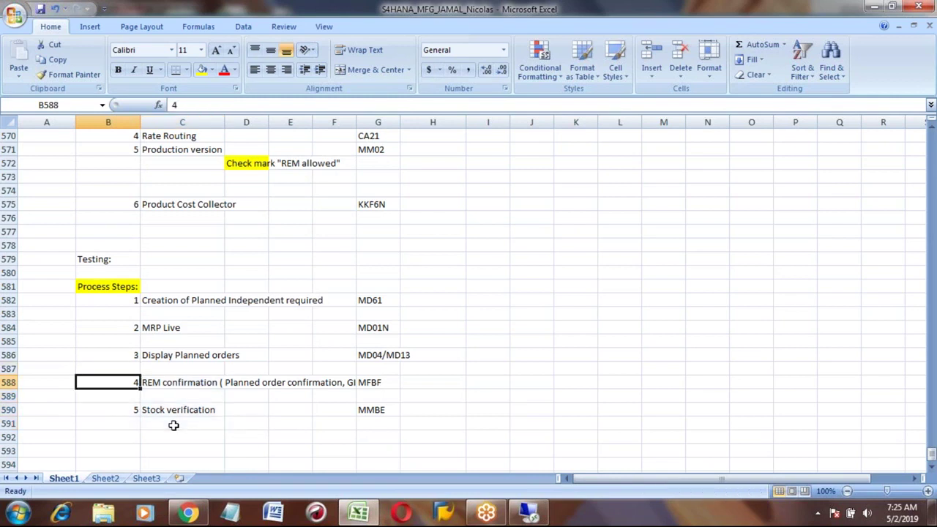
{"action": "key", "text": "Right"}
{"action": "key", "text": "Right"}
{"action": "key", "text": "Left"}
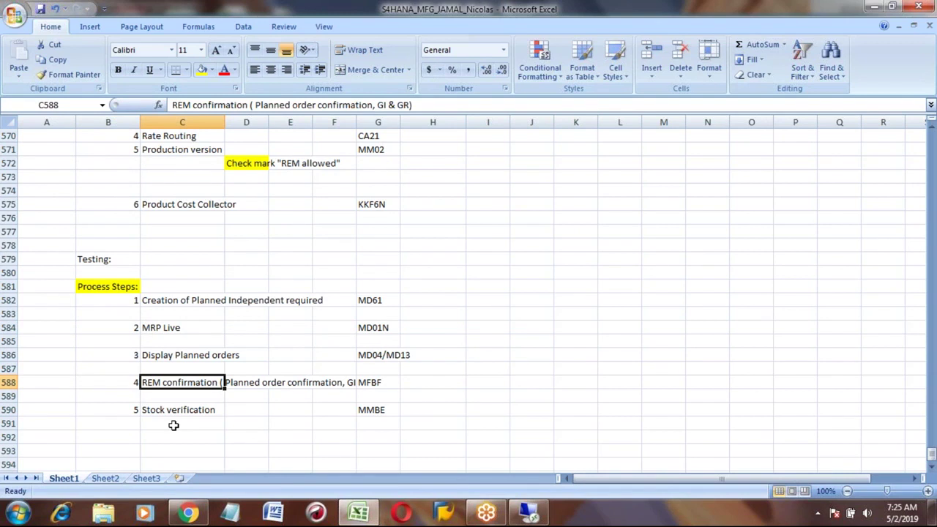
{"action": "key", "text": "Left"}
{"action": "key", "text": "shift+Right"}
{"action": "key", "text": "shift+Right"}
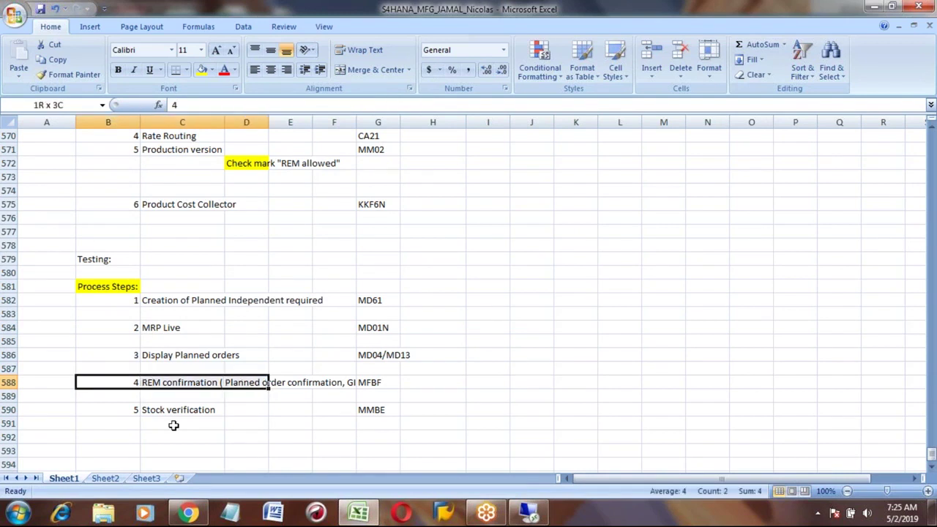
{"action": "key", "text": "shift+Down"}
{"action": "key", "text": "shift+Down"}
{"action": "key", "text": "shift+Down"}
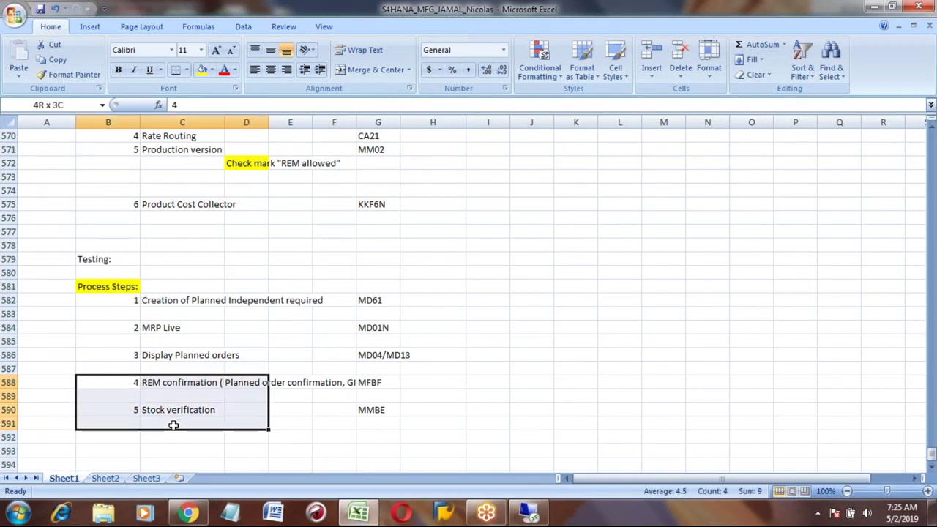
{"action": "key", "text": "shift+Up"}
{"action": "key", "text": "shift+Up"}
{"action": "key", "text": "shift+Up"}
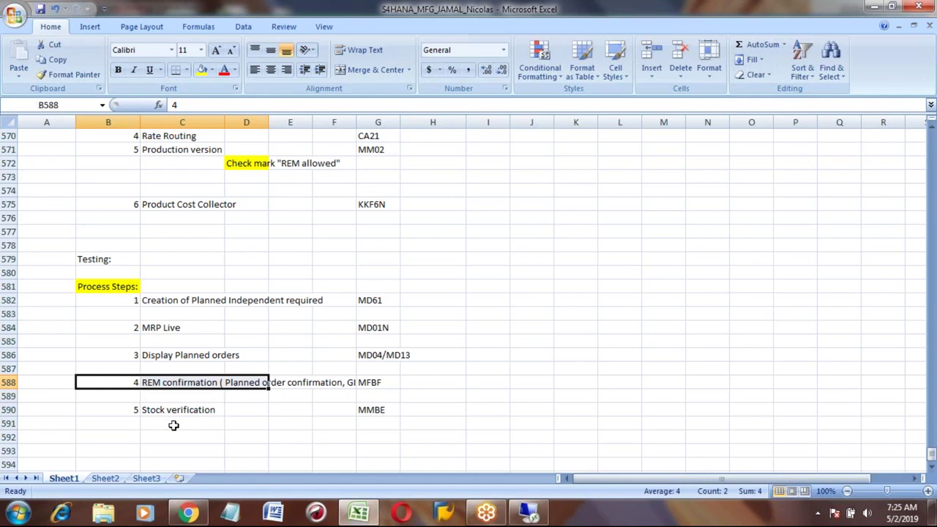
{"action": "key", "text": "Up"}
{"action": "key", "text": "Up"}
{"action": "key", "text": "Up"}
{"action": "key", "text": "Up"}
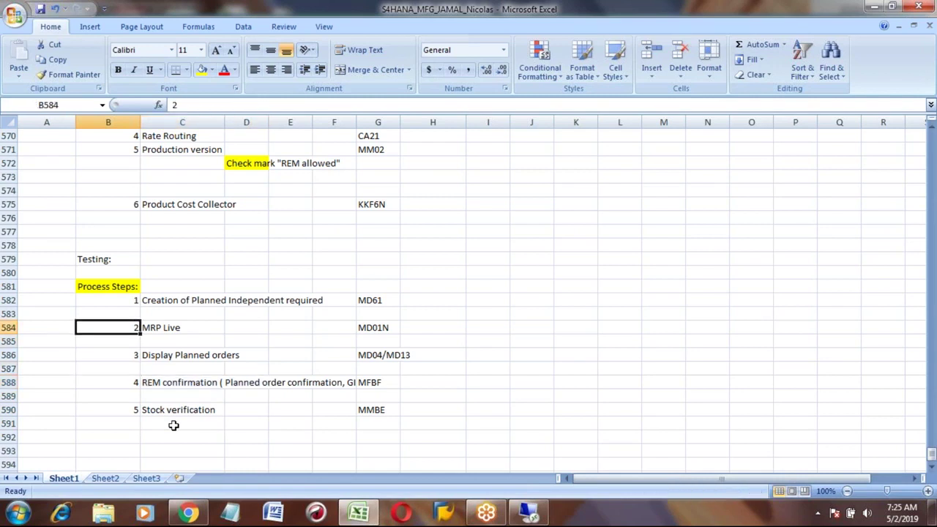
{"action": "key", "text": "Up"}
{"action": "key", "text": "Up"}
{"action": "key", "text": "Up"}
{"action": "key", "text": "Up"}
{"action": "key", "text": "Up"}
{"action": "key", "text": "Up"}
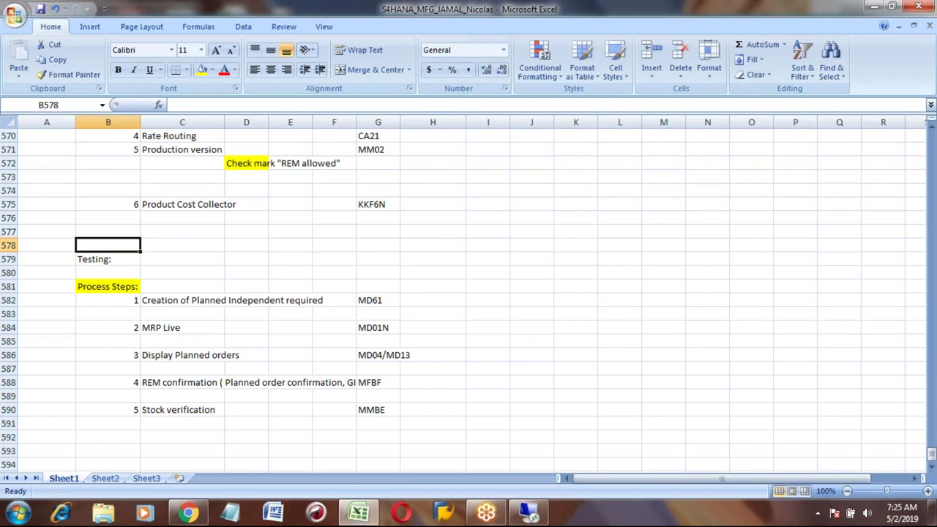
Select cells H582 and H580 beside the MD61 step and save the SUGAR_REM test workbook.
{"action": "left_click", "coordinate": [427, 300]}
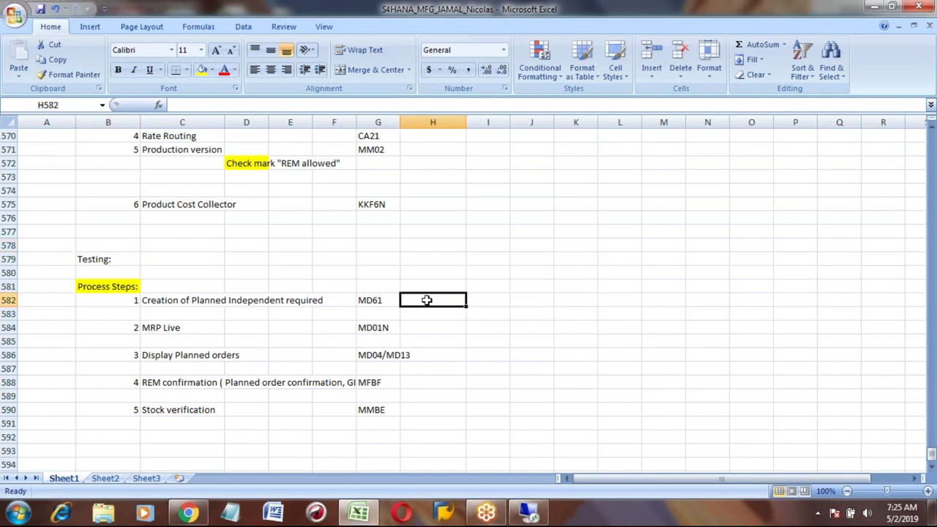
{"action": "left_click", "coordinate": [415, 268]}
{"action": "key", "text": "ctrl+s"}
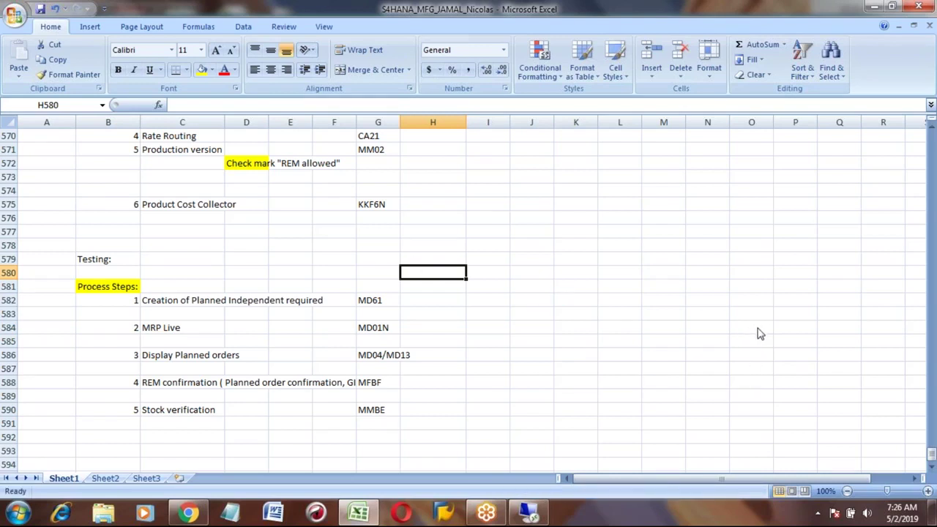